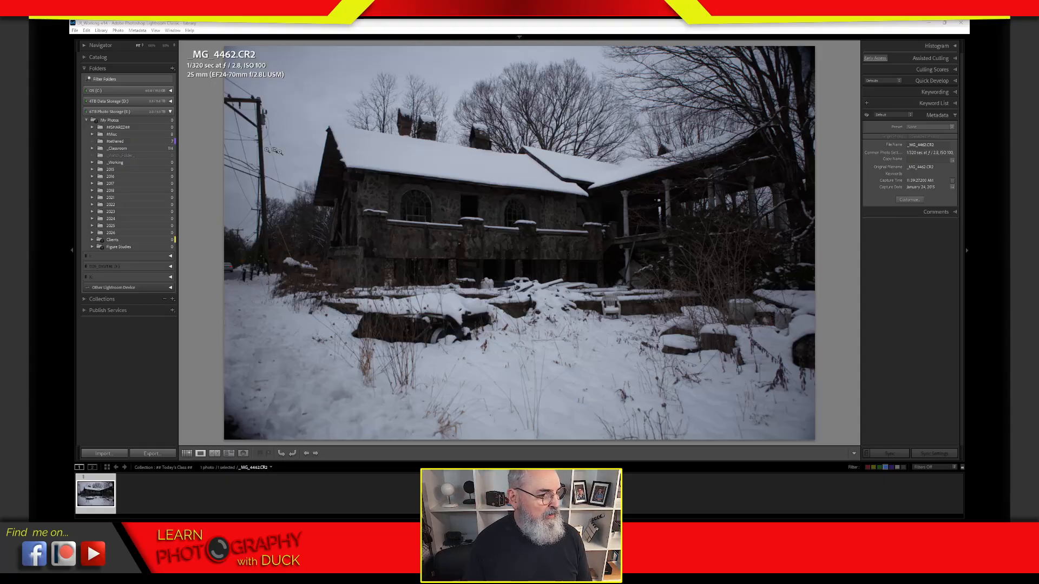
Step: Go to the photo's source folder, 2015-01-24 Cadillac Joe's, and show all its shots
{"action": "right_click", "coordinate": [305, 160]}
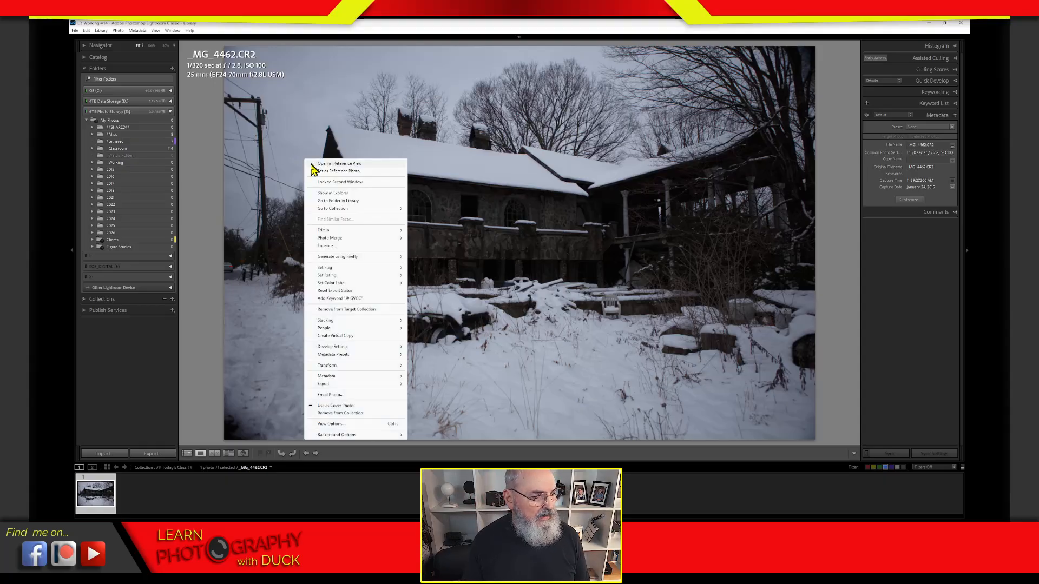
{"action": "left_click", "coordinate": [359, 201]}
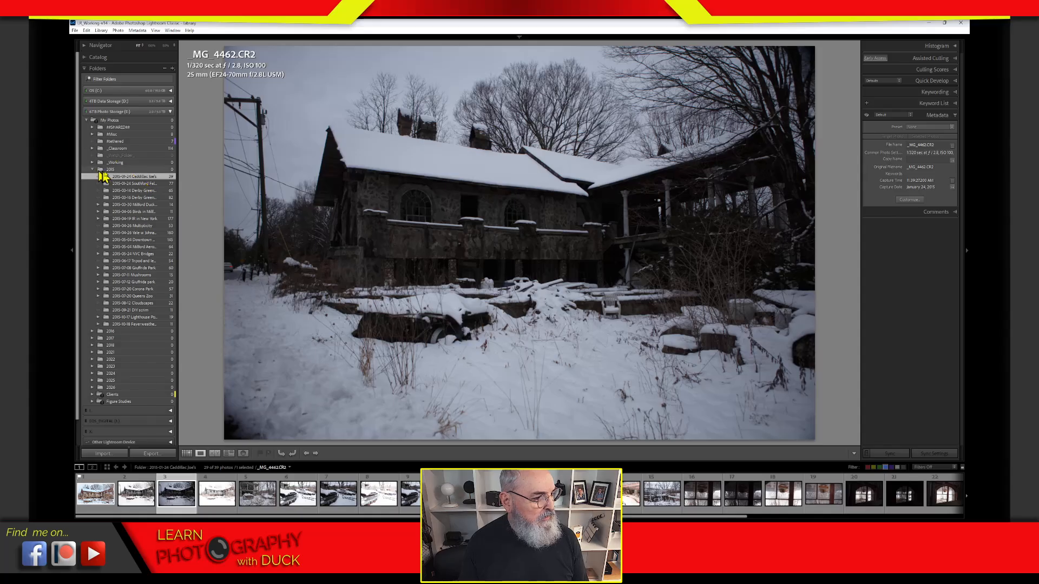
{"action": "left_click", "coordinate": [132, 178]}
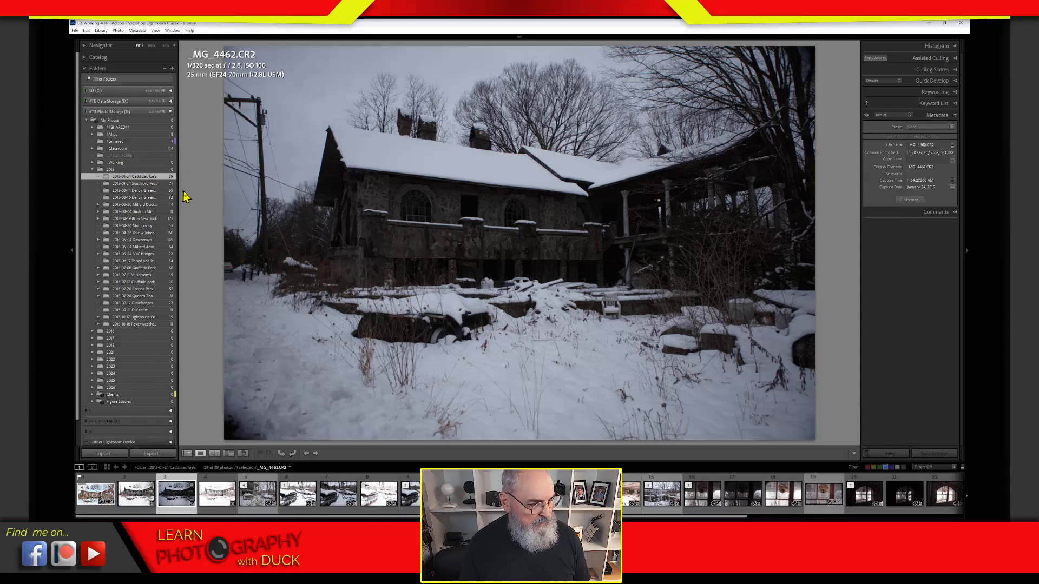
Step: Display the merged HDR image _MG_4461_HDR.tif from the filmstrip
{"action": "left_click", "coordinate": [100, 495]}
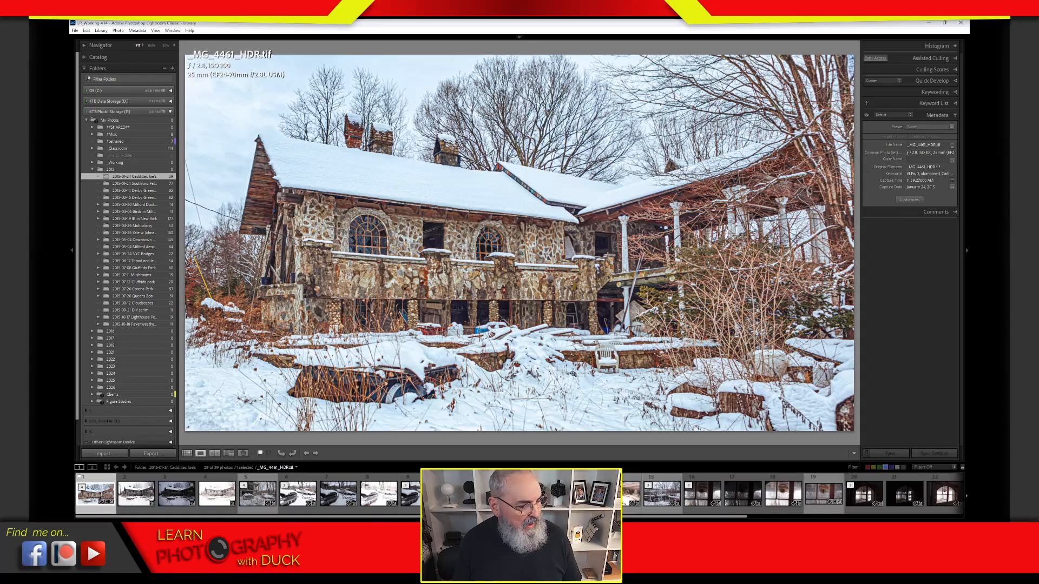
Step: Show the original raw frame _MG_4462.CR2 of the stone house
{"action": "left_click", "coordinate": [175, 502]}
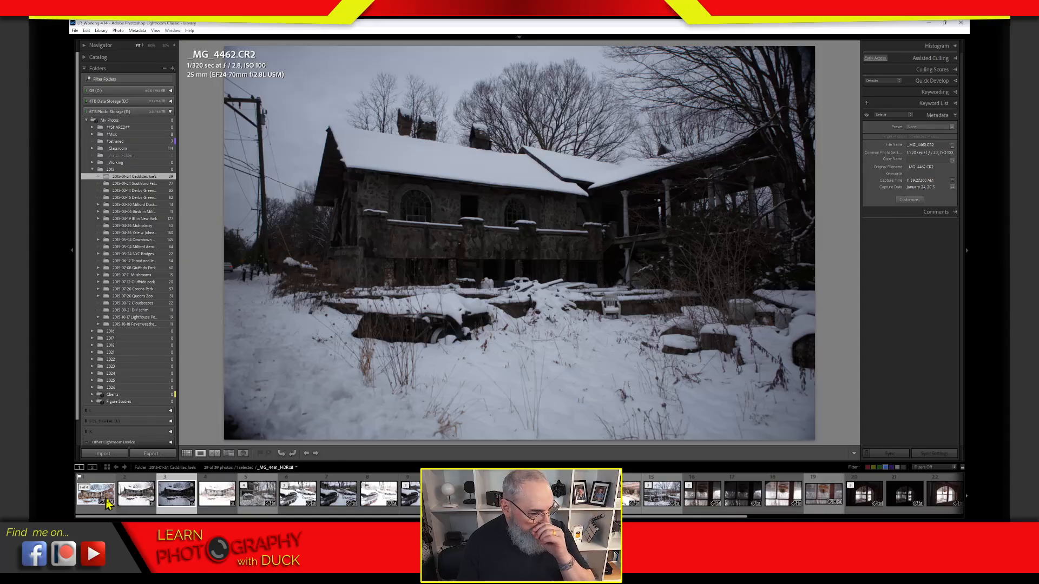
Step: Select the three bracketed exposures and compare them side by side in Survey view
{"action": "left_click", "coordinate": [142, 495]}
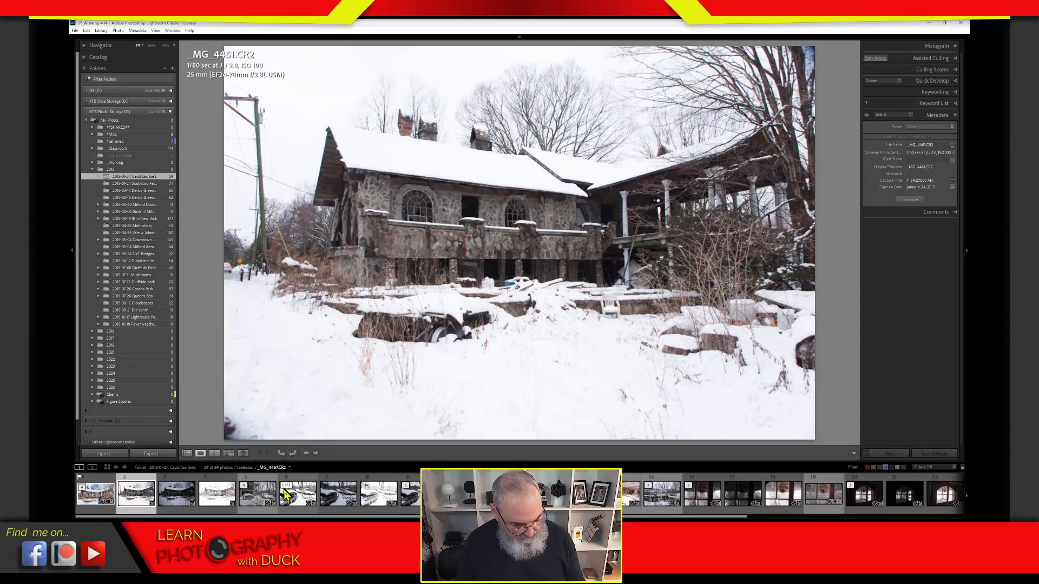
{"action": "left_click", "coordinate": [234, 490], "text": "shift"}
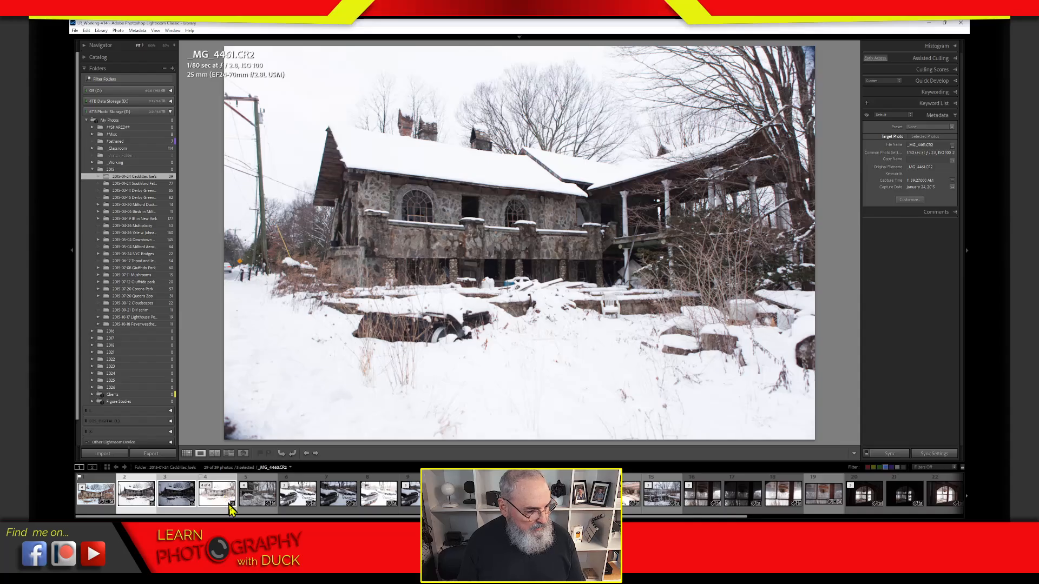
{"action": "key", "text": "n"}
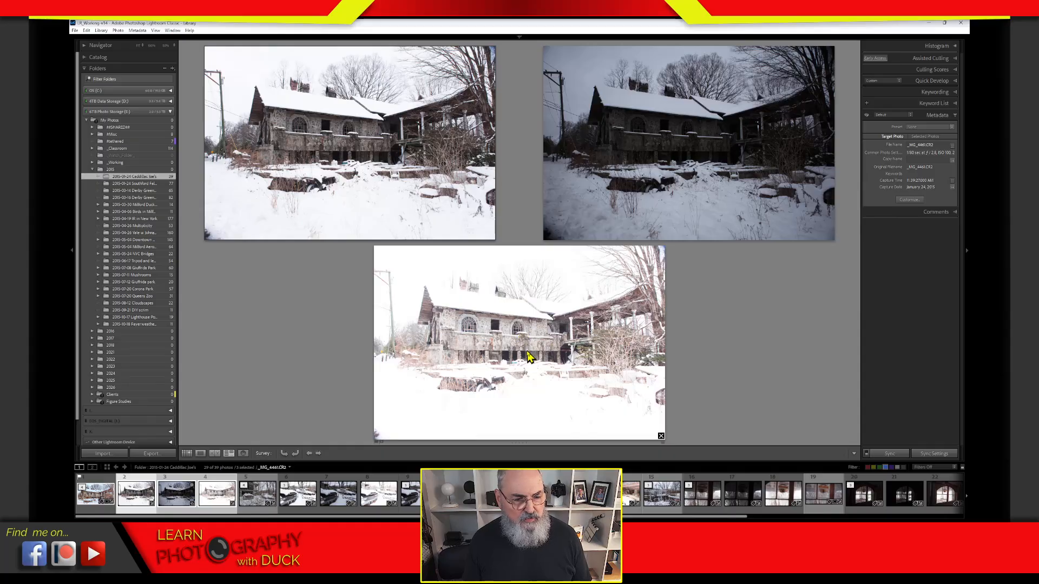
Step: Make the brightest exposure, _MG_4463.CR2, the active photo in Survey view
{"action": "left_click", "coordinate": [526, 357]}
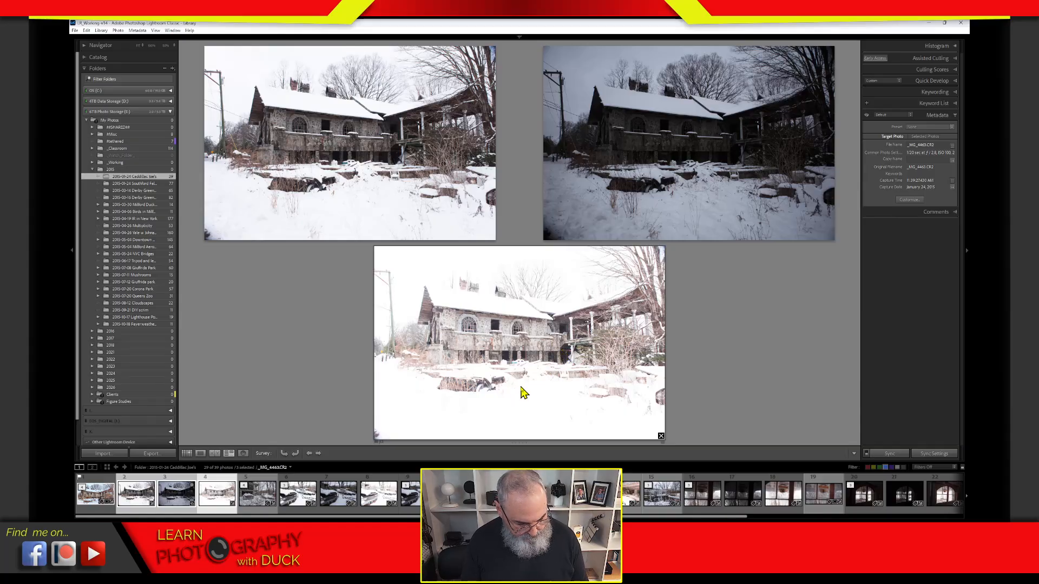
Step: Show _MG_4463.CR2 alone in Loupe view with the Histogram panel expanded
{"action": "double_click", "coordinate": [524, 391]}
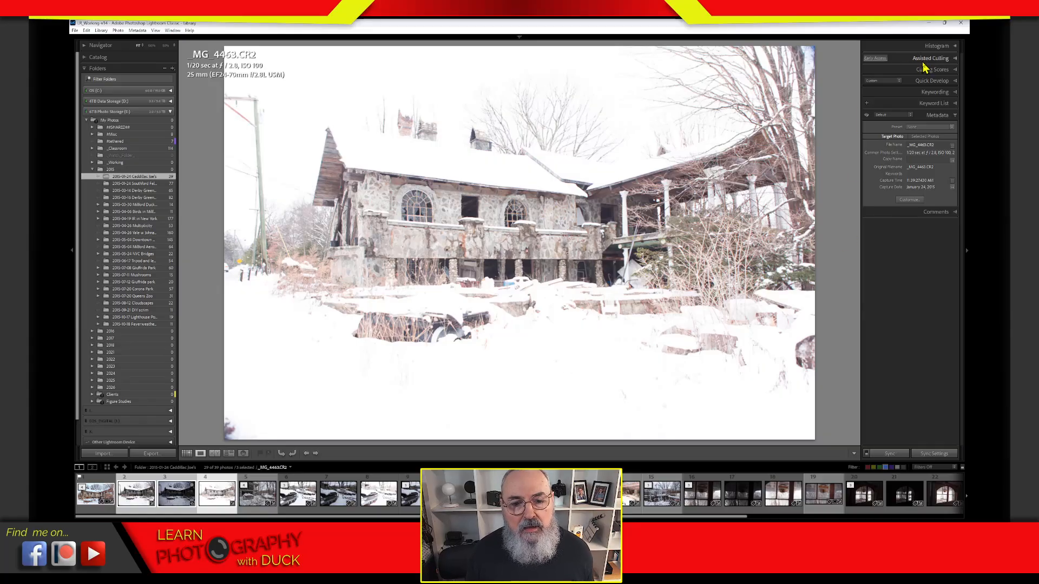
{"action": "left_click", "coordinate": [952, 47]}
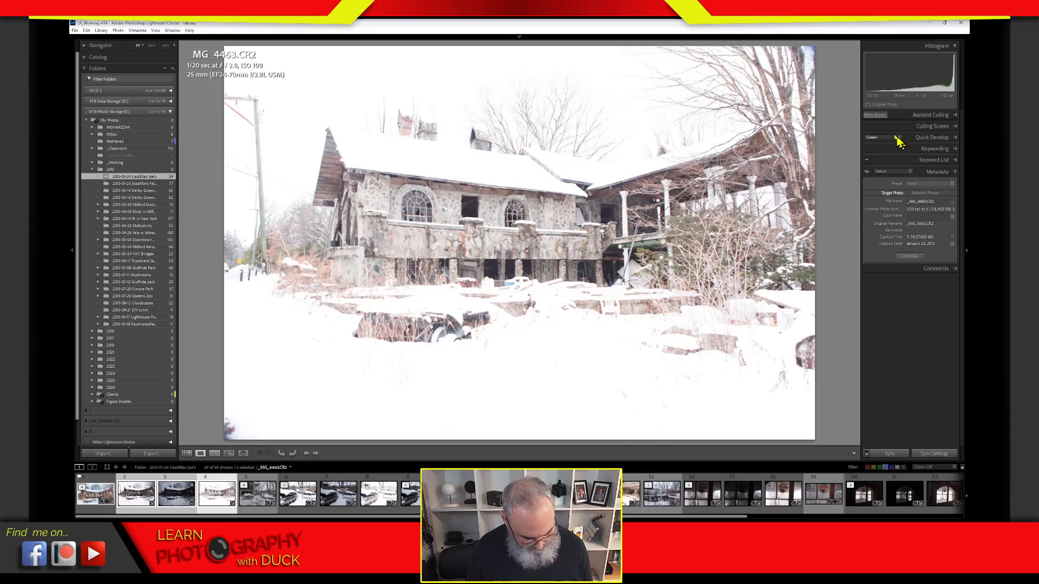
Step: In Develop, turn on highlight and shadow clipping warnings and lower Exposure to -5.00
{"action": "key", "text": "d"}
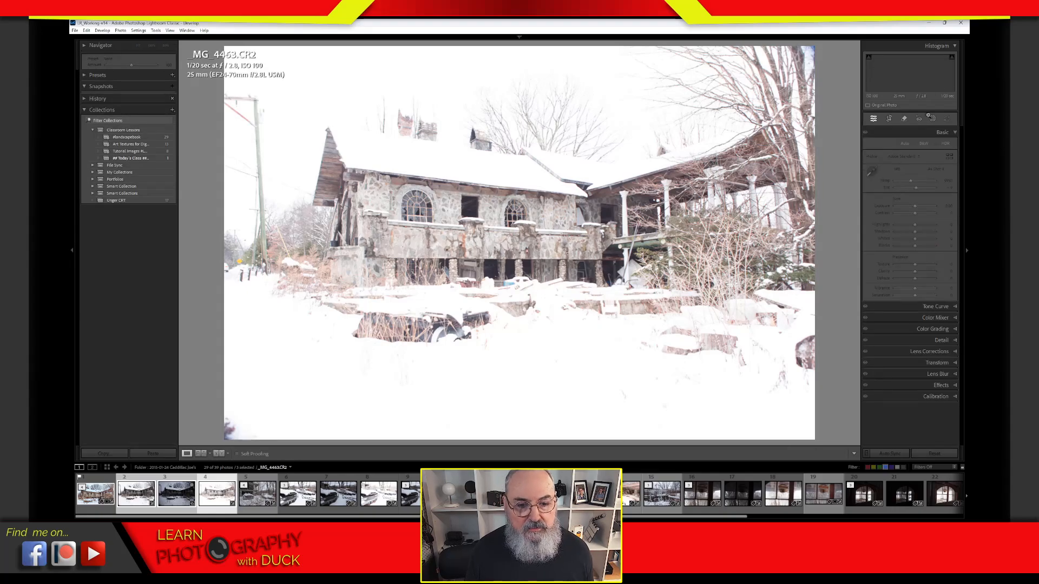
{"action": "left_click", "coordinate": [951, 57]}
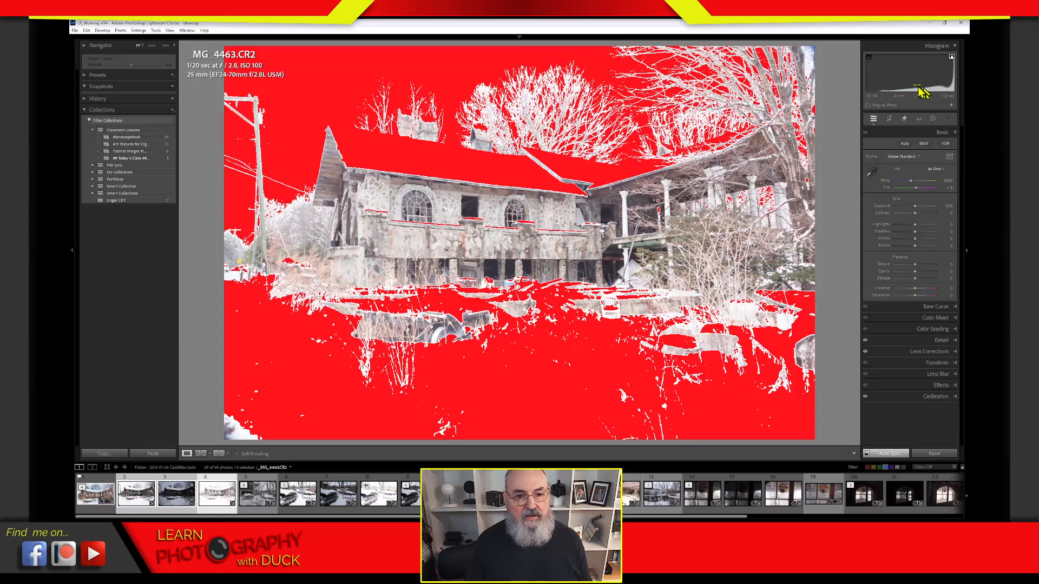
{"action": "left_click", "coordinate": [869, 57]}
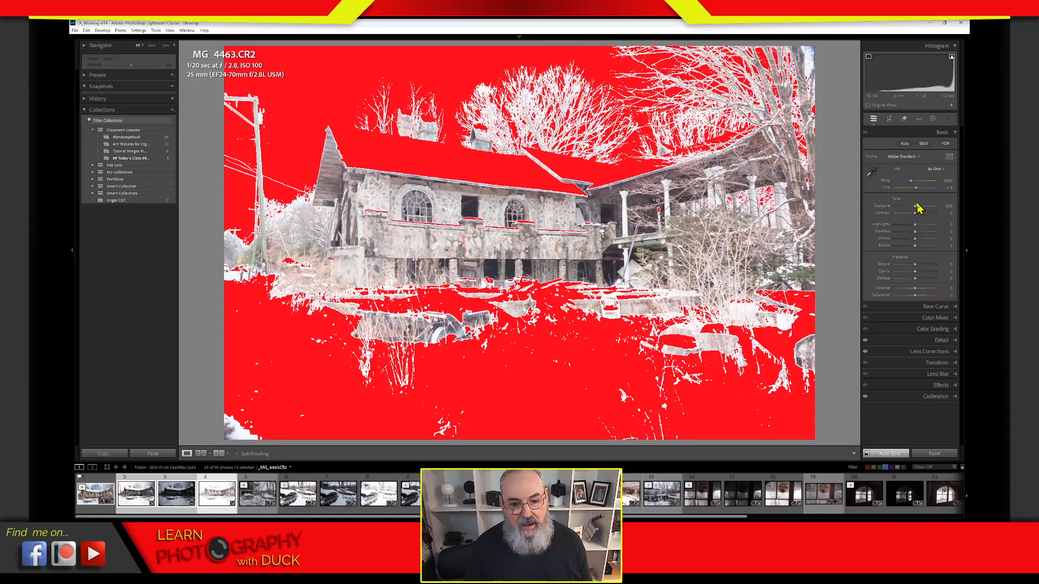
{"action": "left_click_drag", "start_coordinate": [914, 208], "coordinate": [894, 231]}
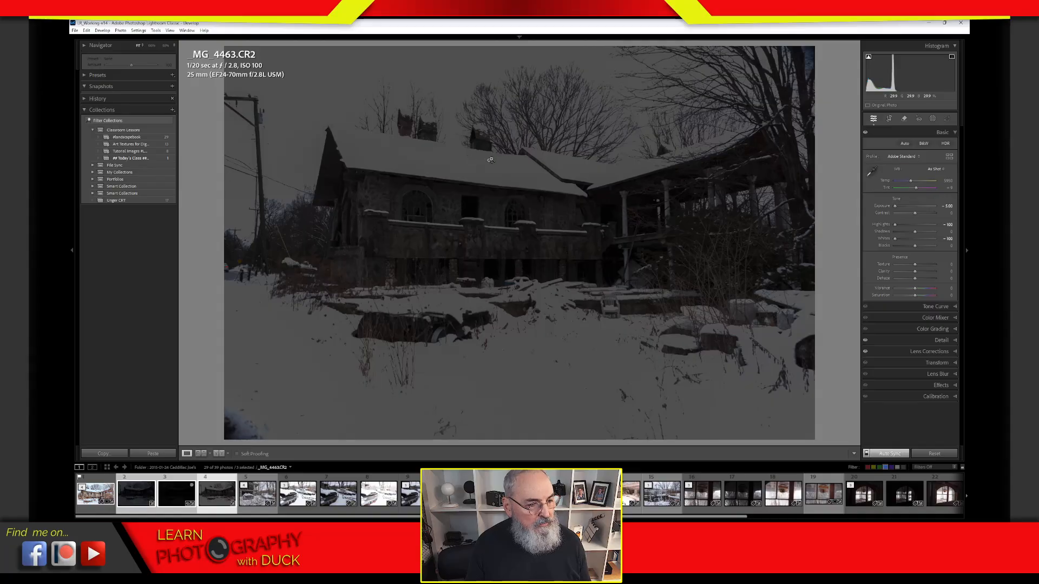
Step: Inspect the chimneys at 100%, then reset Whites and all basic tone adjustments to zero
{"action": "left_click_drag", "start_coordinate": [490, 160], "coordinate": [646, 217]}
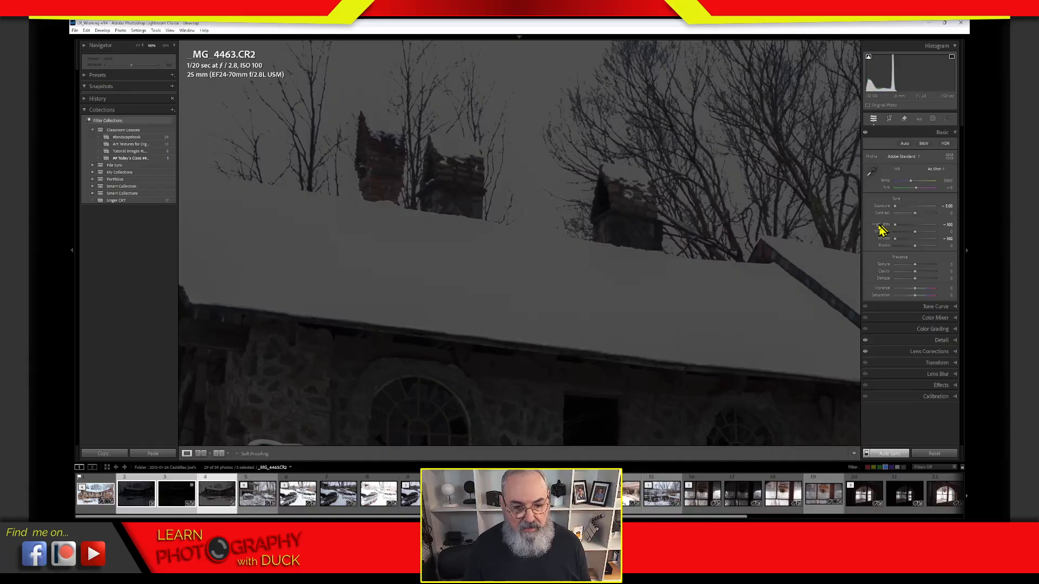
{"action": "key", "text": "alt"}
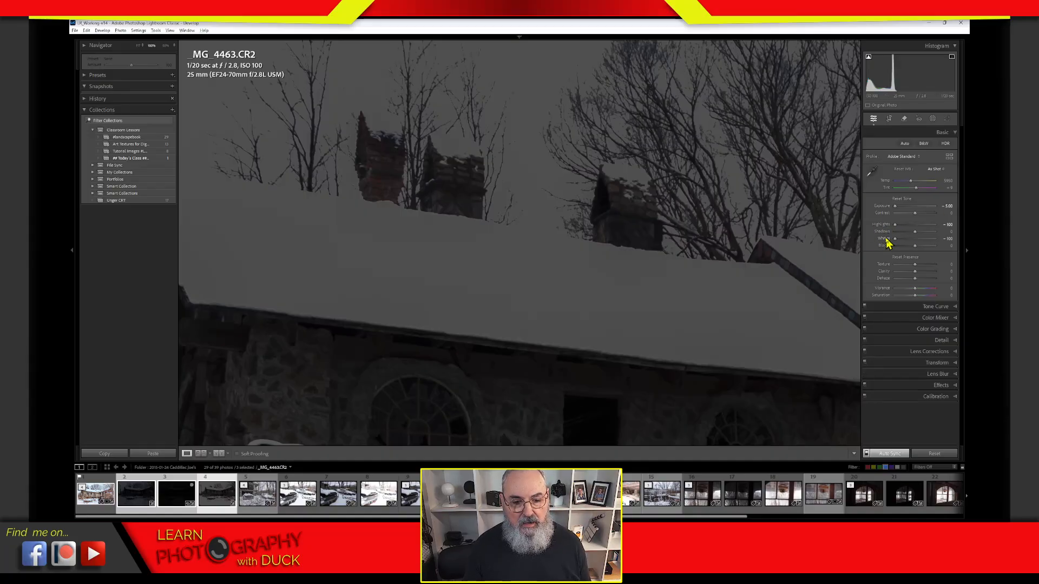
{"action": "double_click", "coordinate": [883, 238]}
{"action": "left_click", "coordinate": [902, 200], "text": "alt"}
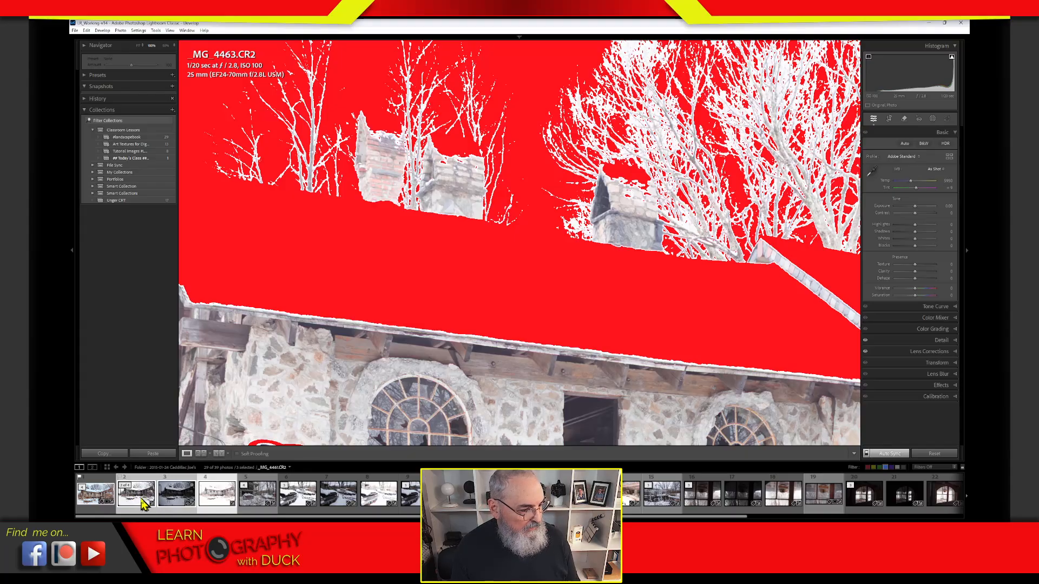
Step: Open the darker _MG_4462.CR2 exposure at FIT, then zoom it to 100%
{"action": "left_click", "coordinate": [177, 503]}
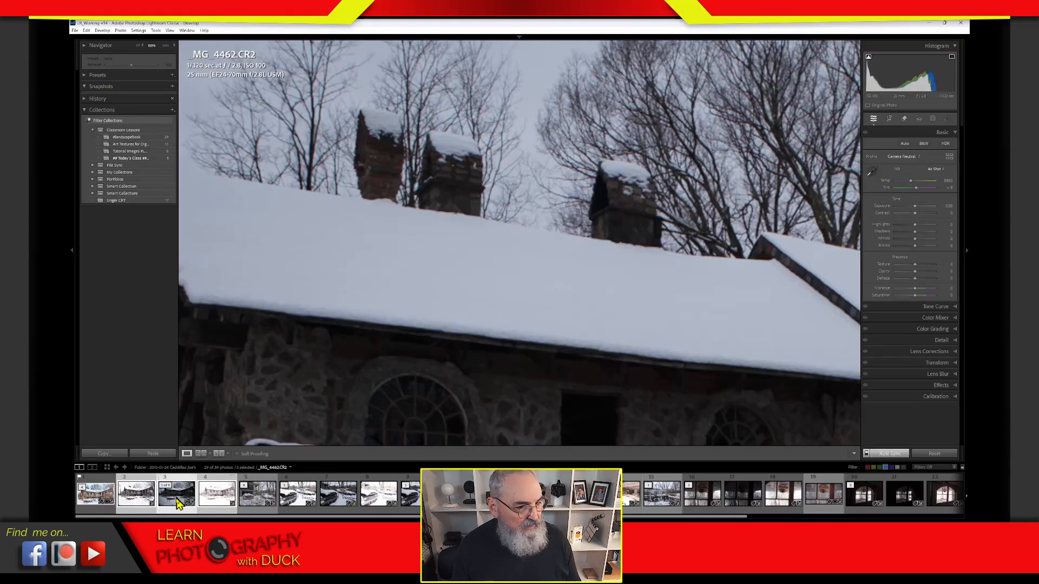
{"action": "left_click", "coordinate": [502, 306]}
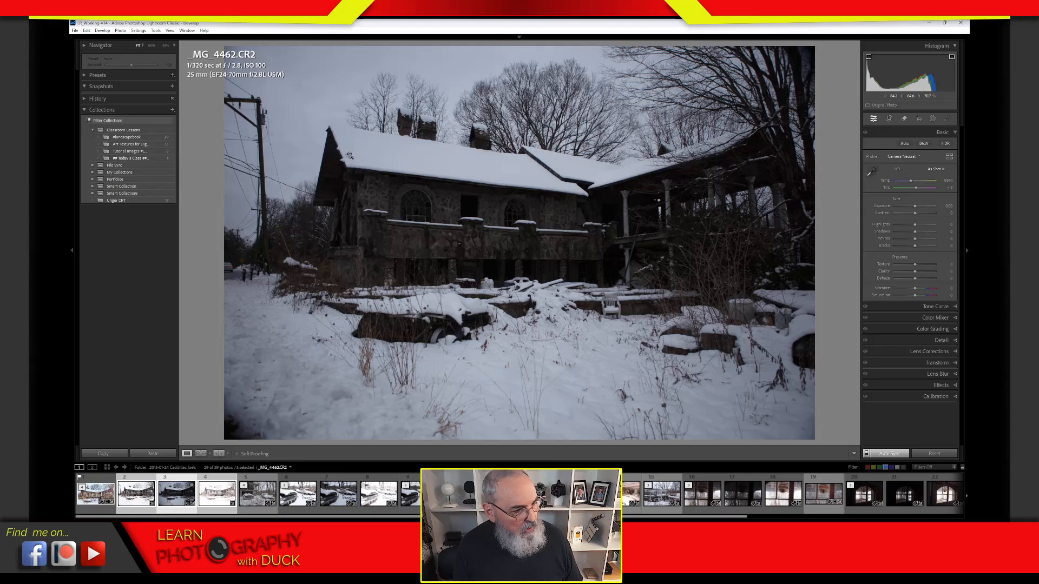
{"action": "left_click", "coordinate": [605, 380]}
Step: Pan across the foreground, roof, chimneys, gable and sky at 100%, then return to FIT
{"action": "left_click_drag", "start_coordinate": [608, 384], "coordinate": [610, 185]}
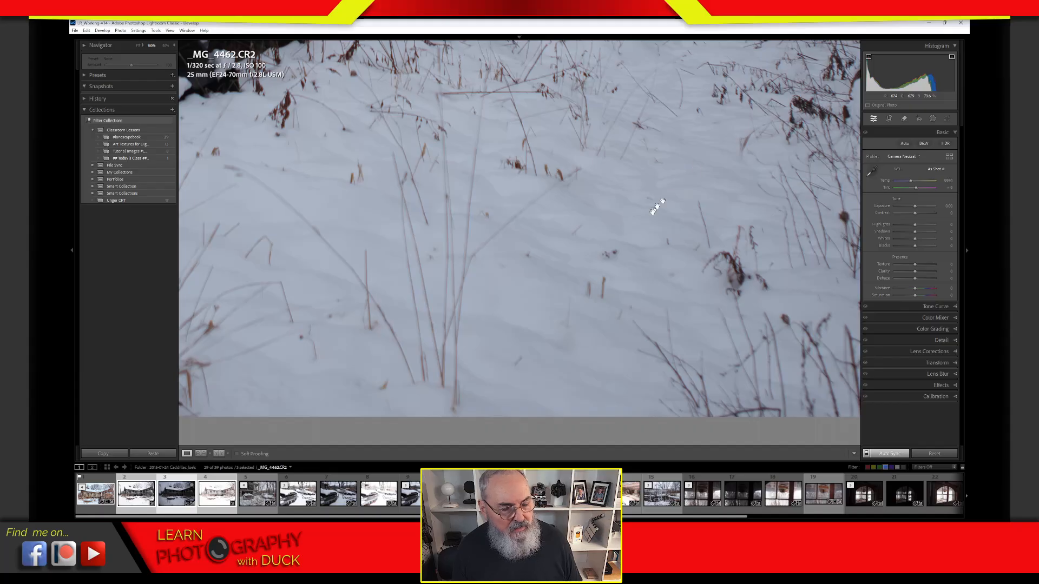
{"action": "left_click_drag", "start_coordinate": [550, 252], "coordinate": [968, 468]}
{"action": "left_click_drag", "start_coordinate": [643, 166], "coordinate": [789, 480]}
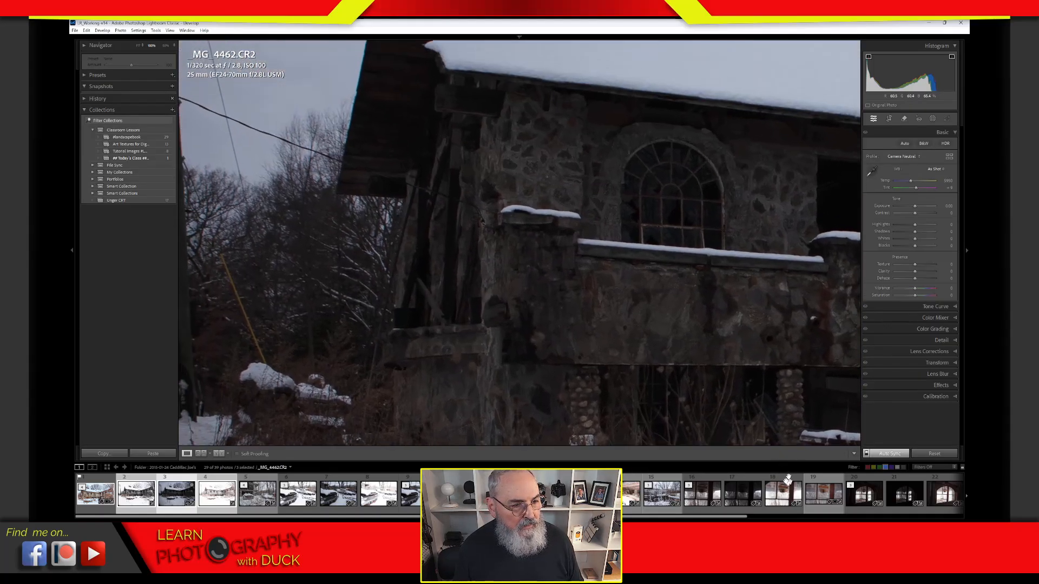
{"action": "left_click_drag", "start_coordinate": [601, 192], "coordinate": [619, 394]}
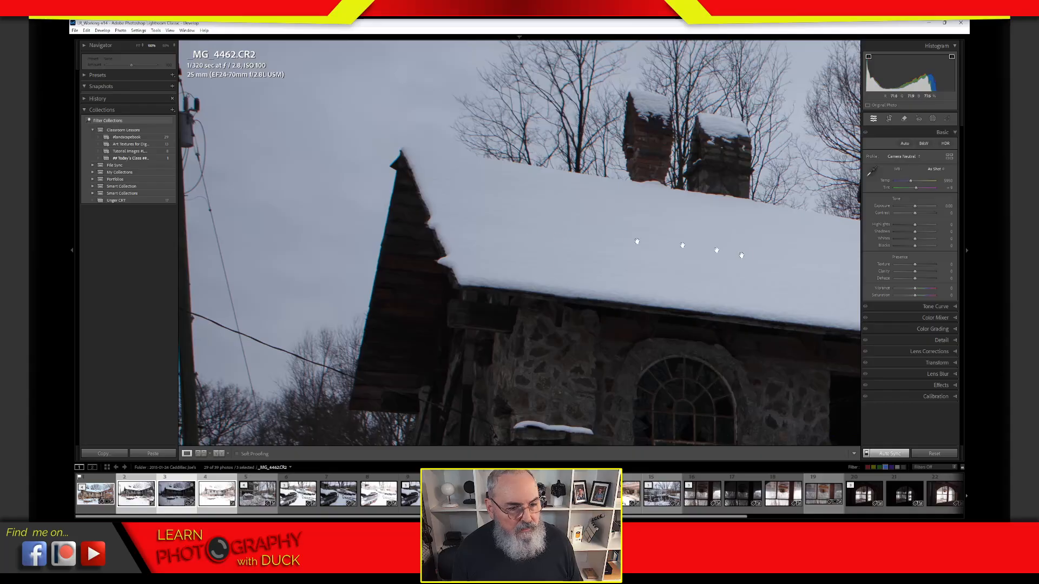
{"action": "left_click_drag", "start_coordinate": [742, 254], "coordinate": [457, 232]}
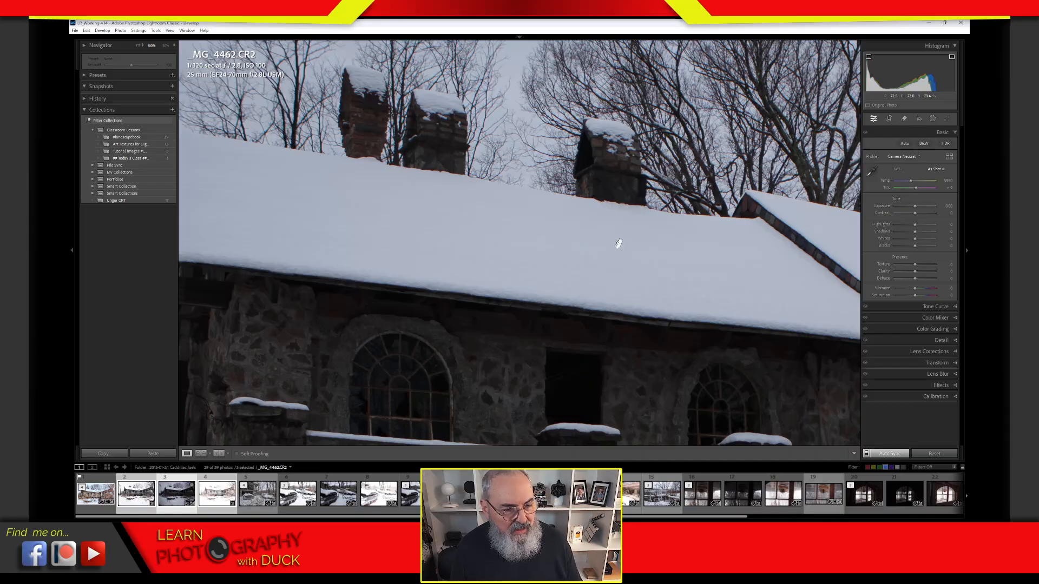
{"action": "left_click_drag", "start_coordinate": [619, 244], "coordinate": [566, 211]}
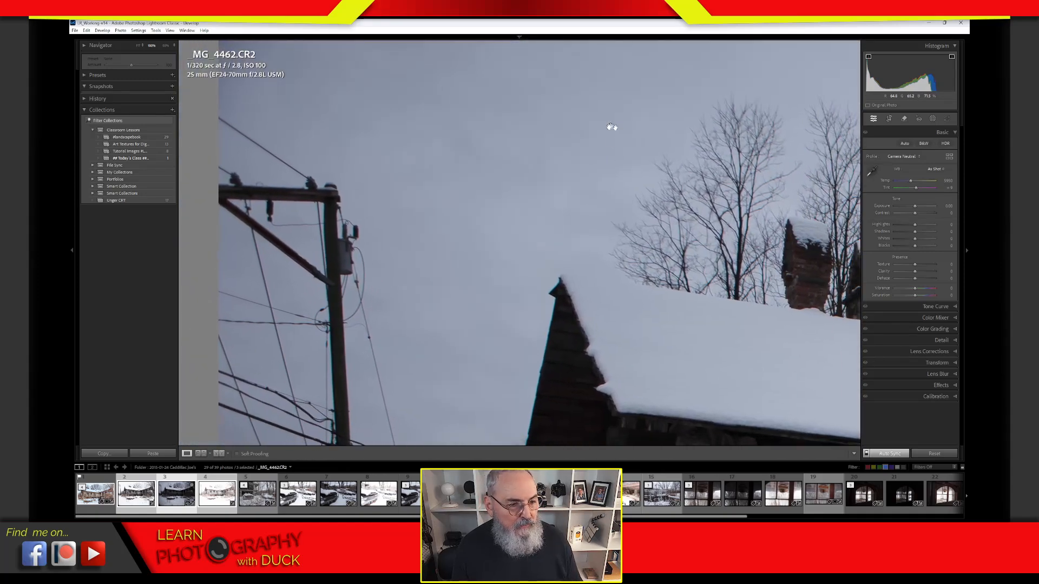
{"action": "left_click_drag", "start_coordinate": [615, 172], "coordinate": [621, 65]}
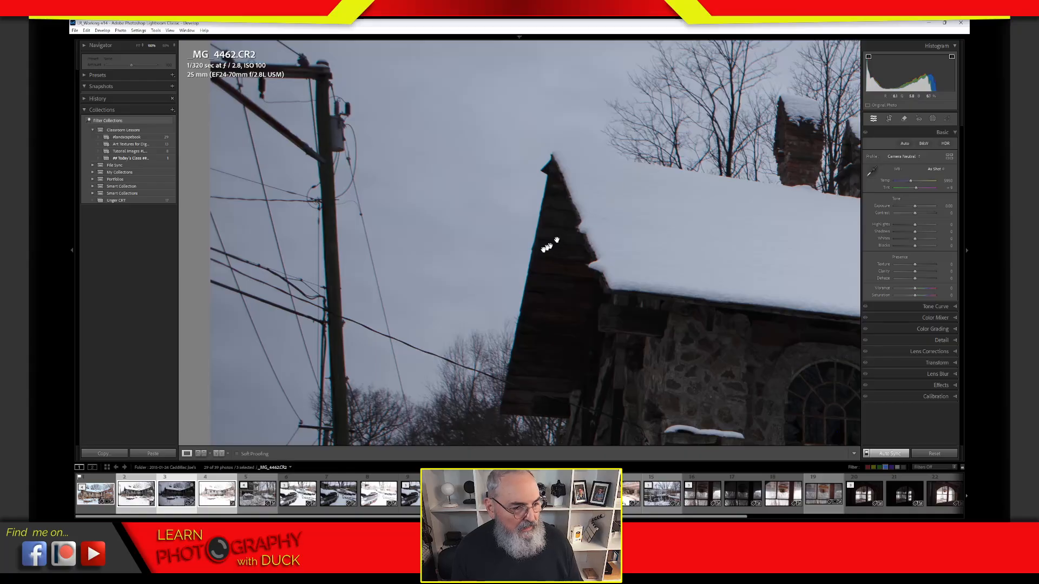
{"action": "left_click_drag", "start_coordinate": [547, 247], "coordinate": [397, 367]}
{"action": "left_click_drag", "start_coordinate": [710, 139], "coordinate": [489, 215]}
{"action": "left_click_drag", "start_coordinate": [630, 166], "coordinate": [531, 190]}
{"action": "mouse_move", "coordinate": [469, 161]}
{"action": "left_mouse_down"}
{"action": "mouse_move", "coordinate": [691, 137]}
{"action": "mouse_move", "coordinate": [511, 201]}
{"action": "mouse_move", "coordinate": [828, 143]}
{"action": "mouse_move", "coordinate": [531, 137]}
{"action": "mouse_move", "coordinate": [584, 128]}
{"action": "left_mouse_up"}
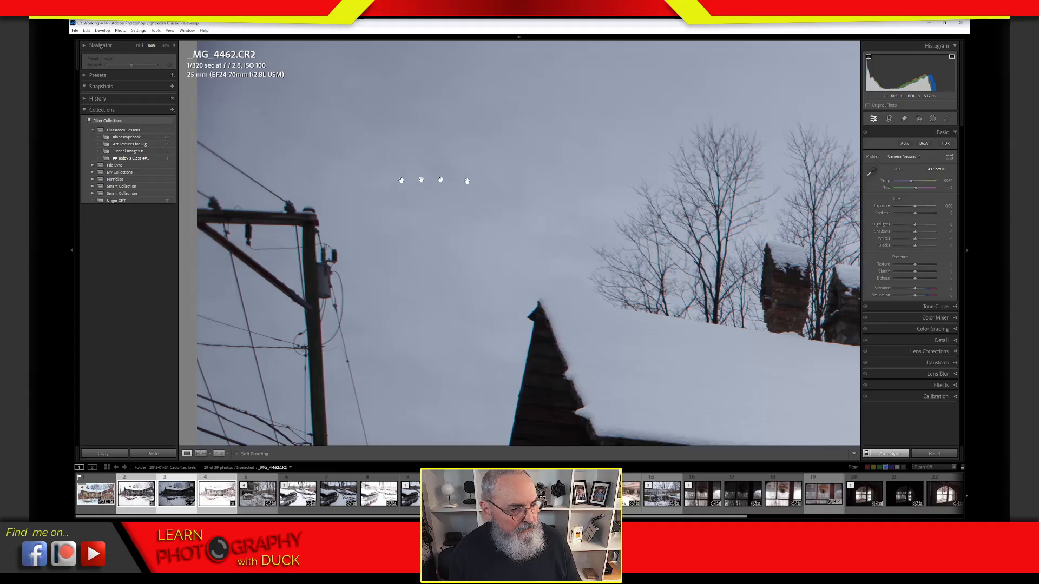
{"action": "left_click_drag", "start_coordinate": [804, 251], "coordinate": [742, 81]}
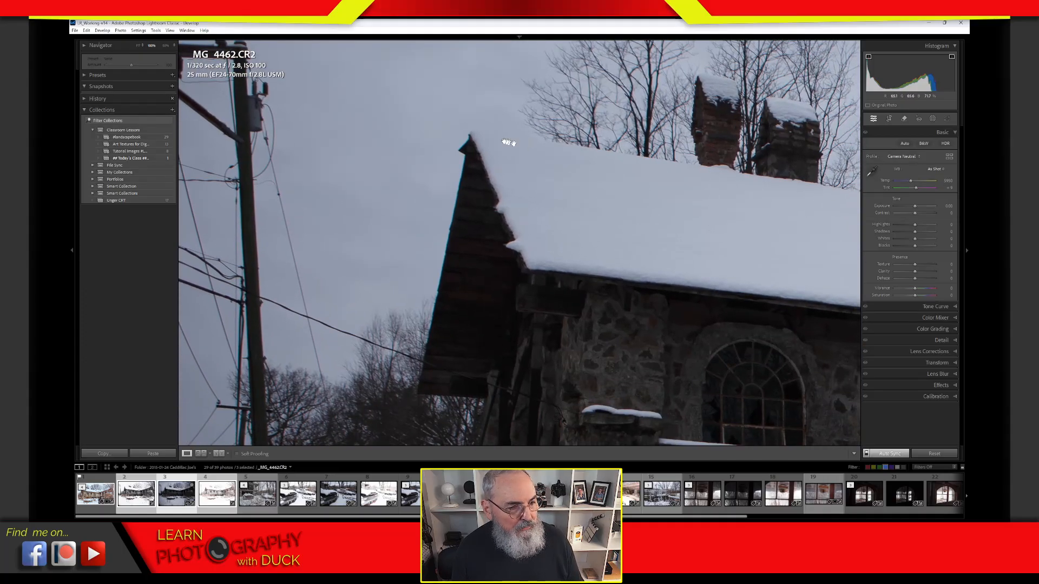
{"action": "left_click_drag", "start_coordinate": [496, 141], "coordinate": [361, 168]}
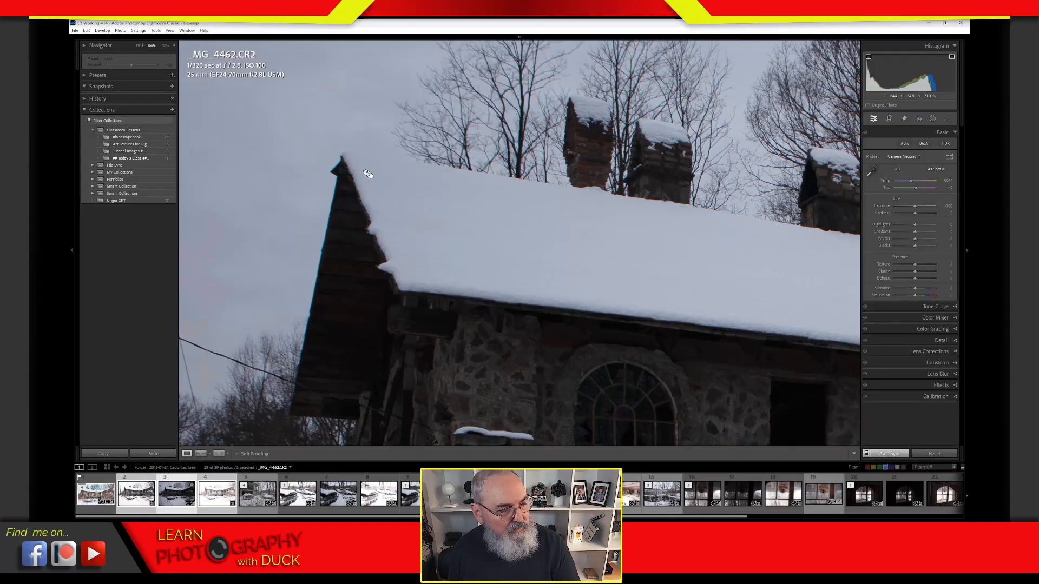
{"action": "left_click", "coordinate": [481, 303]}
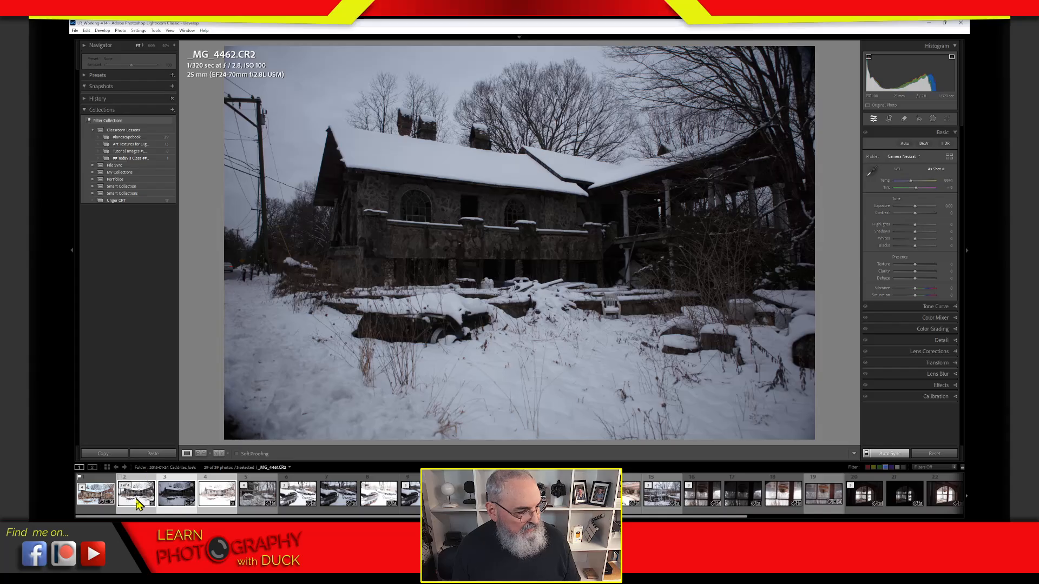
{"action": "left_click", "coordinate": [130, 507]}
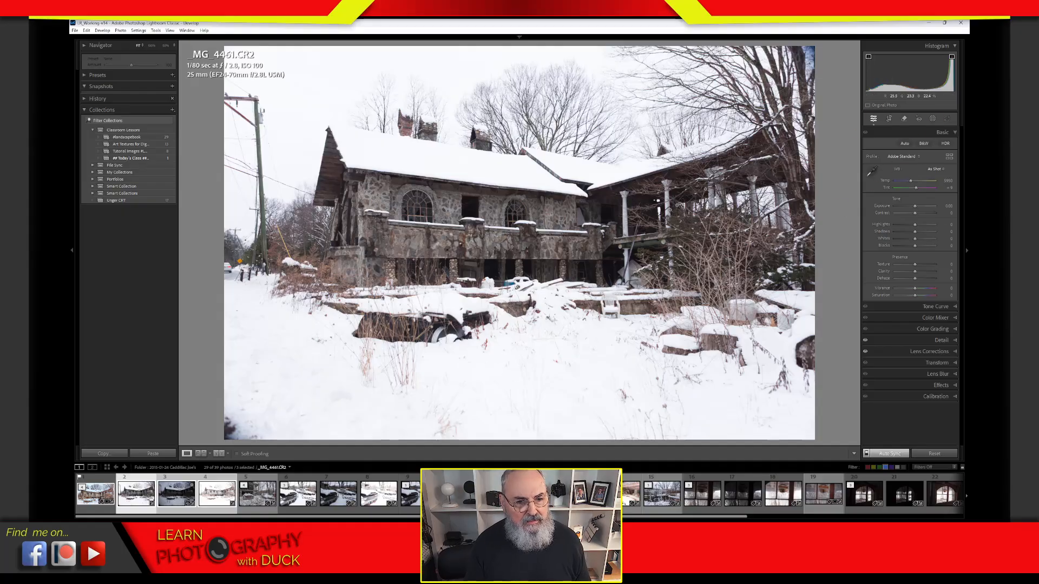
{"action": "left_click_drag", "start_coordinate": [573, 394], "coordinate": [584, 234]}
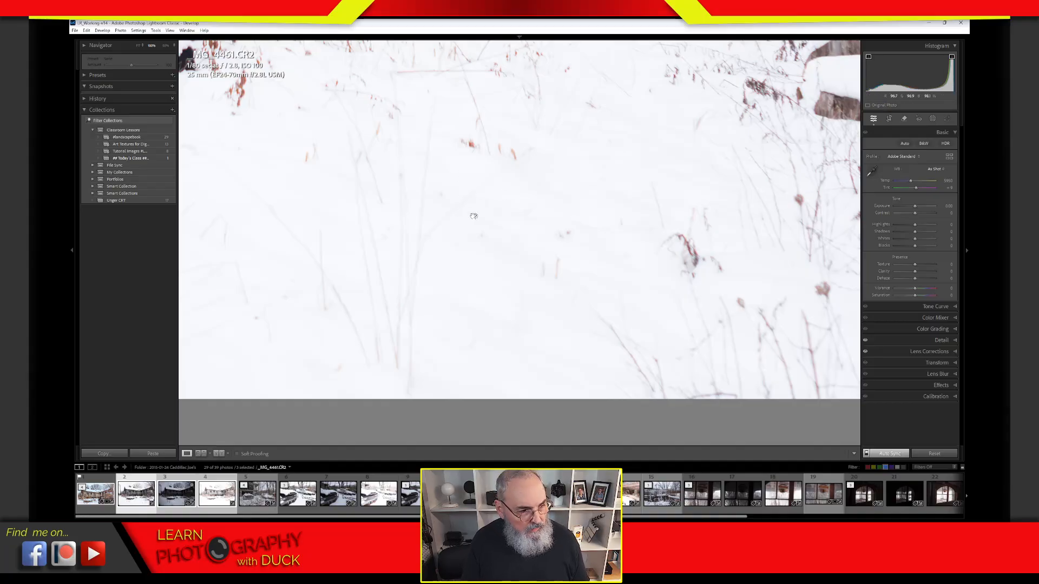
{"action": "left_click", "coordinate": [503, 217]}
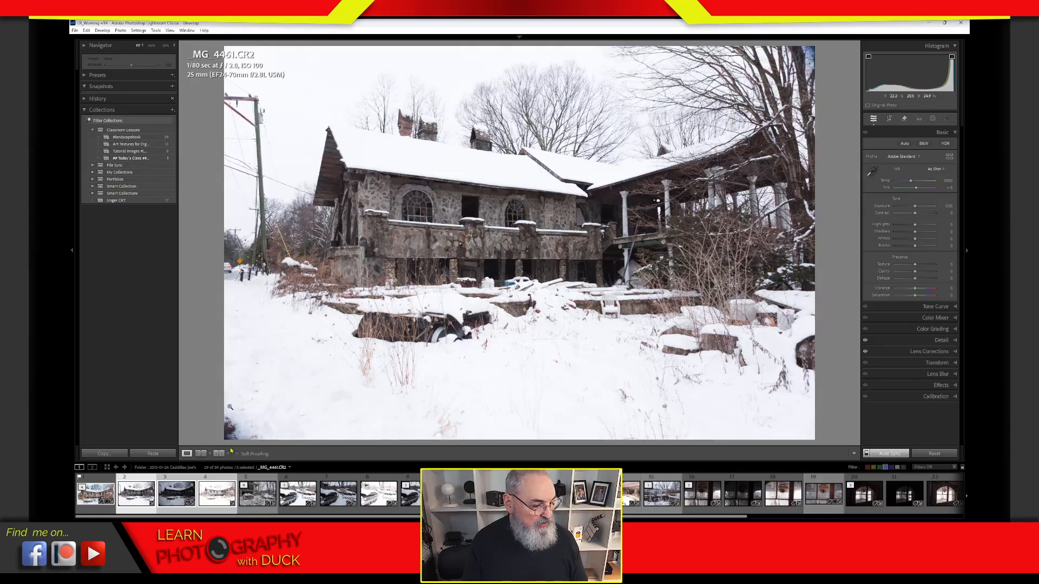
{"action": "left_click", "coordinate": [182, 502]}
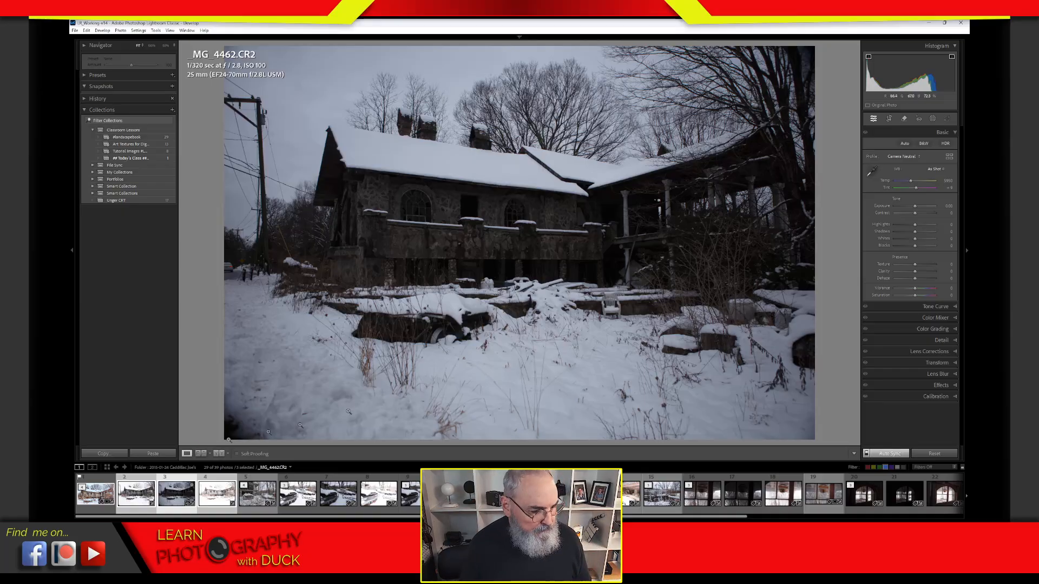
Step: Select _MG_4462.CR2 alone in the filmstrip, switching Auto Sync to Previous
{"action": "left_click", "coordinate": [187, 488]}
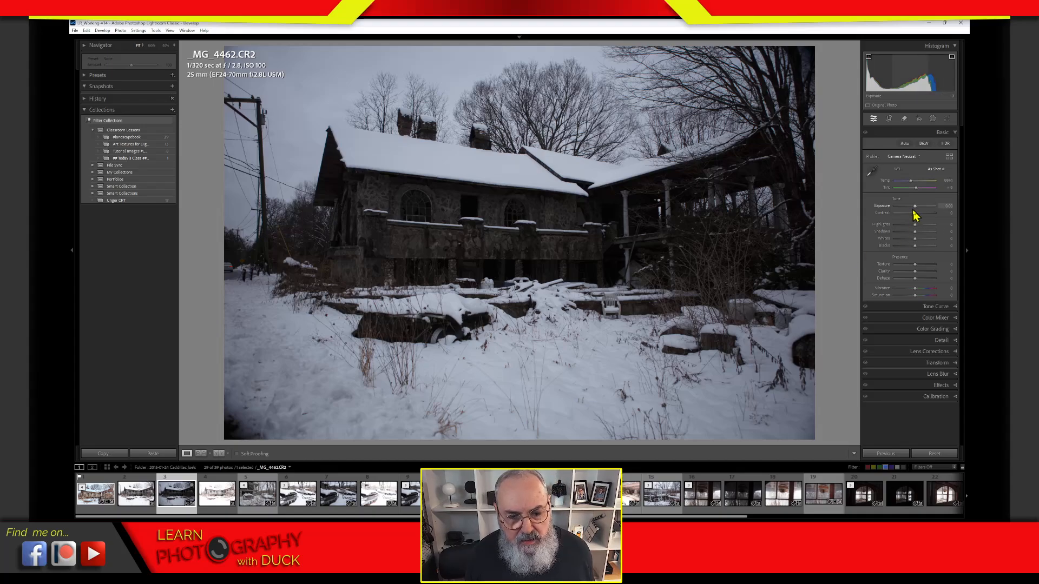
{"action": "left_click_drag", "start_coordinate": [917, 209], "coordinate": [927, 210]}
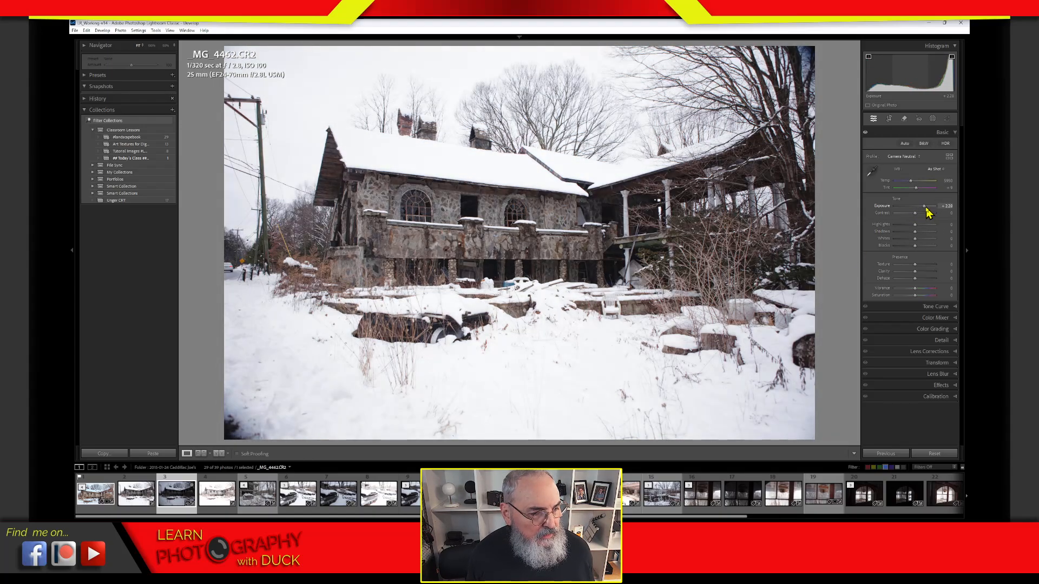
{"action": "mouse_move", "coordinate": [916, 216]}
{"action": "left_mouse_down"}
{"action": "mouse_move", "coordinate": [903, 240]}
{"action": "mouse_move", "coordinate": [886, 241]}
{"action": "mouse_move", "coordinate": [903, 227]}
{"action": "mouse_move", "coordinate": [916, 246]}
{"action": "mouse_move", "coordinate": [918, 232]}
{"action": "left_mouse_up"}
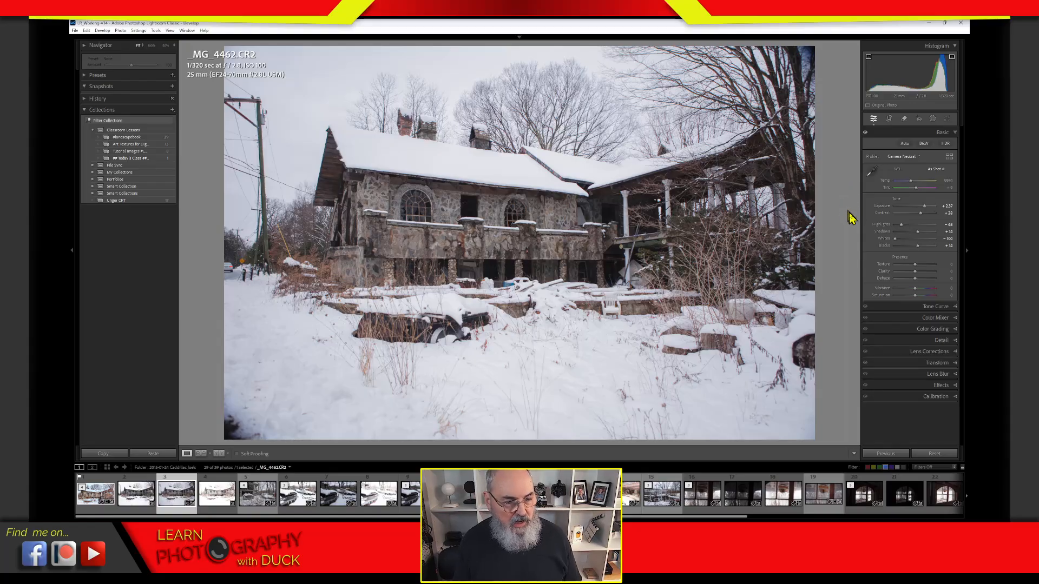
{"action": "left_click", "coordinate": [888, 118]}
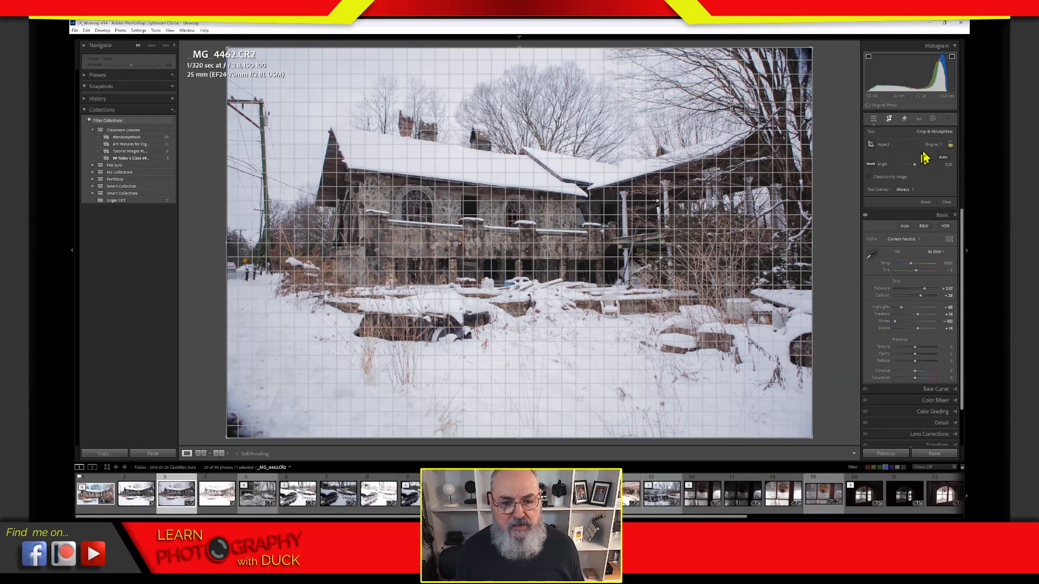
Step: Crop the photo to a 16 x 9 ratio, shifting the image lower, and apply it
{"action": "left_click", "coordinate": [932, 145]}
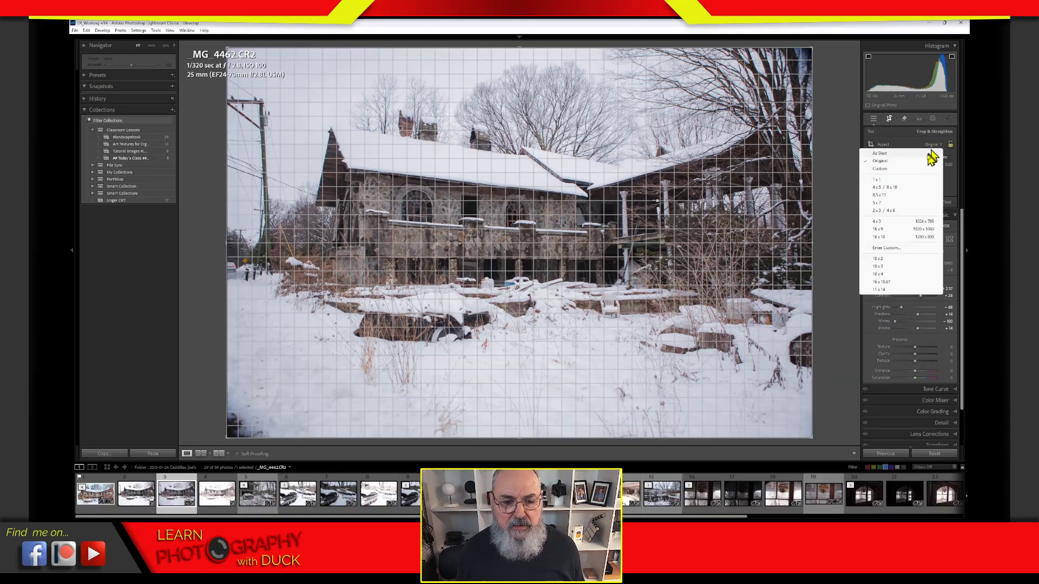
{"action": "left_click", "coordinate": [896, 230]}
{"action": "left_click_drag", "start_coordinate": [741, 290], "coordinate": [743, 310]}
{"action": "key", "text": "Return"}
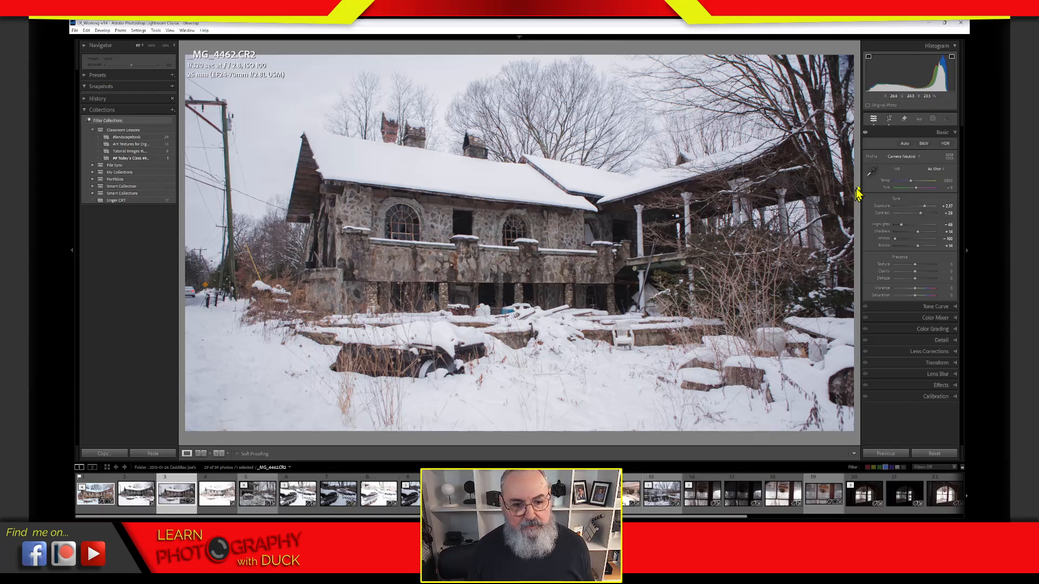
Step: Switch to the Remove tool and expand its Remove and Distraction Removal options, briefly checking Dust
{"action": "left_click", "coordinate": [904, 119]}
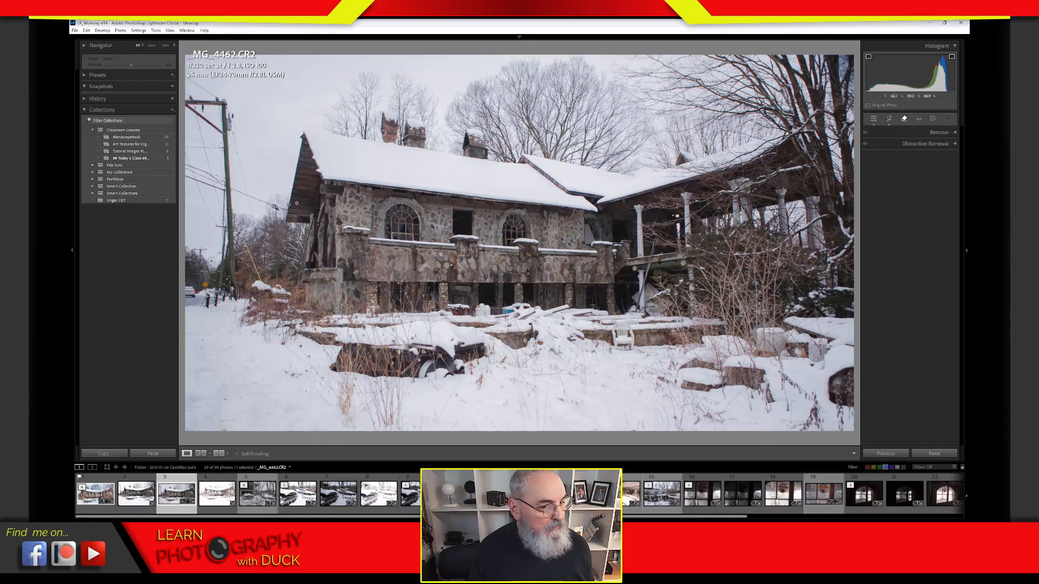
{"action": "left_click", "coordinate": [923, 134]}
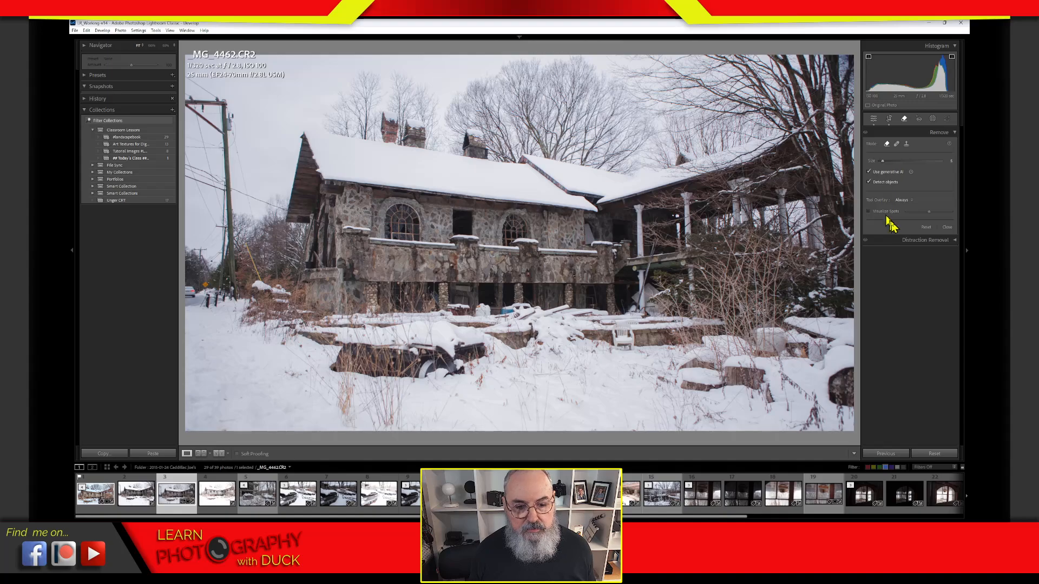
{"action": "left_click", "coordinate": [901, 243]}
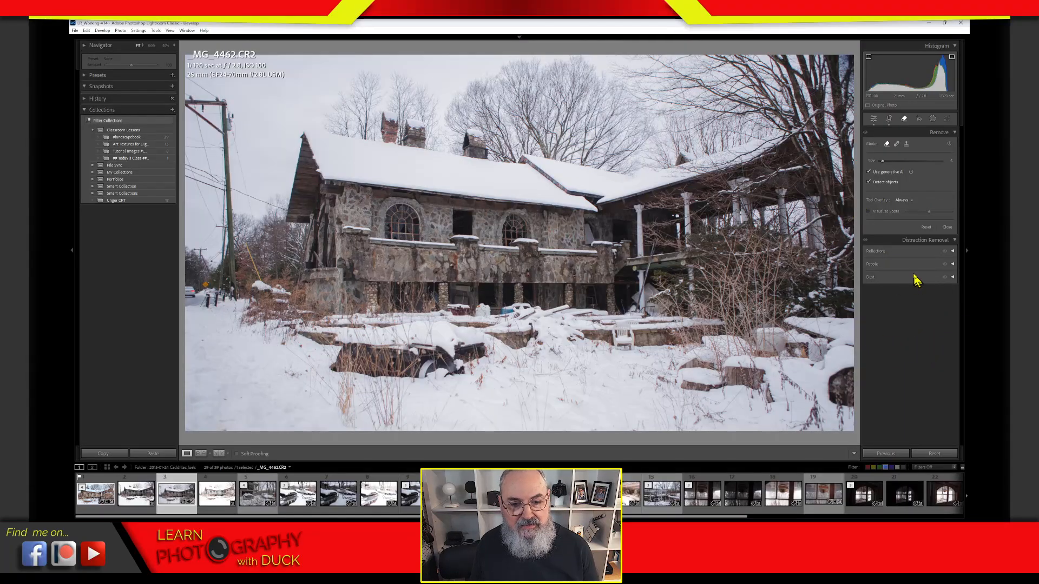
{"action": "left_click", "coordinate": [953, 277]}
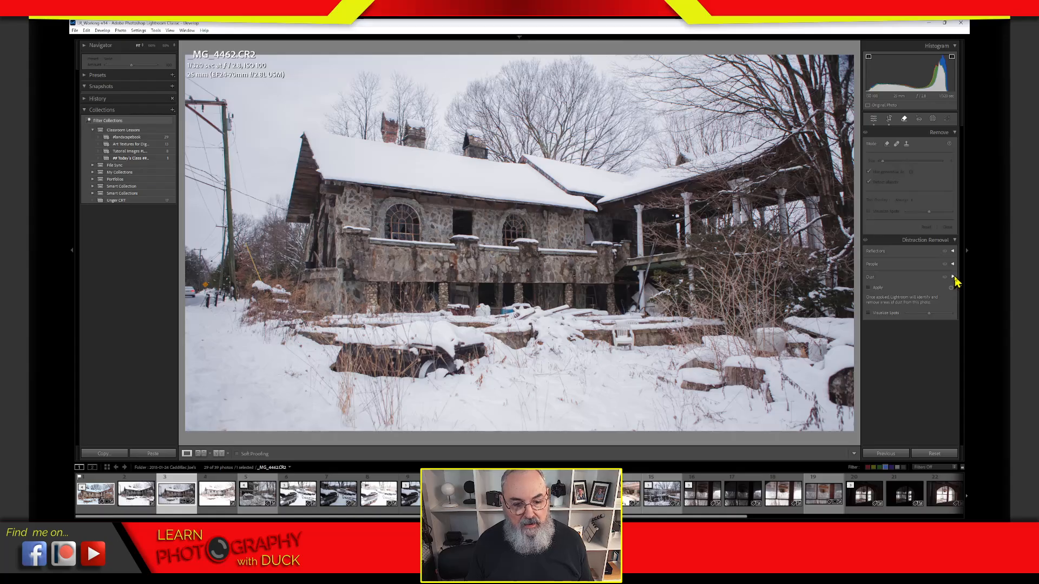
{"action": "left_click", "coordinate": [953, 278]}
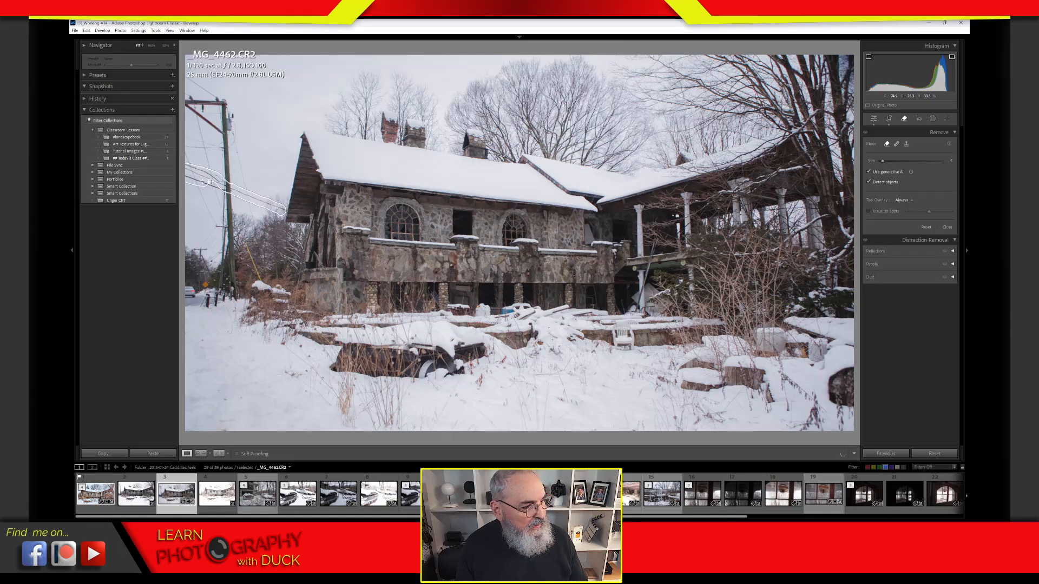
Step: Paint the removal mask over the utility pole, its crossbar, the wires and the distant left pole
{"action": "mouse_move", "coordinate": [225, 172]}
{"action": "left_mouse_down"}
{"action": "mouse_move", "coordinate": [216, 101]}
{"action": "mouse_move", "coordinate": [203, 80]}
{"action": "mouse_move", "coordinate": [185, 77]}
{"action": "mouse_move", "coordinate": [190, 157]}
{"action": "left_mouse_up"}
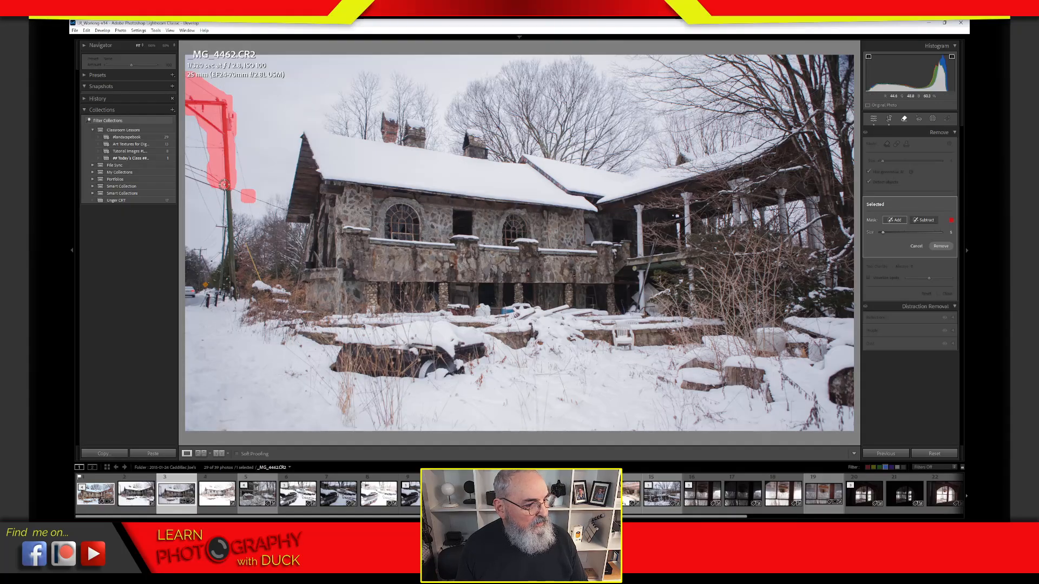
{"action": "left_click_drag", "start_coordinate": [224, 185], "coordinate": [237, 300]}
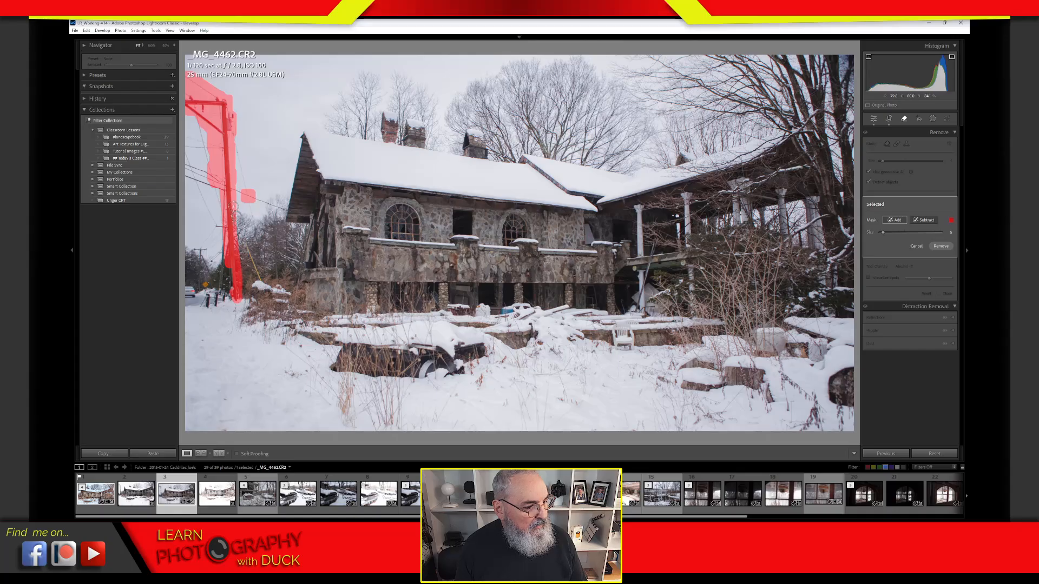
{"action": "left_click_drag", "start_coordinate": [234, 207], "coordinate": [263, 285]}
{"action": "mouse_move", "coordinate": [278, 208]}
{"action": "left_mouse_down"}
{"action": "mouse_move", "coordinate": [185, 168]}
{"action": "mouse_move", "coordinate": [184, 143]}
{"action": "mouse_move", "coordinate": [210, 145]}
{"action": "mouse_move", "coordinate": [183, 143]}
{"action": "mouse_move", "coordinate": [195, 118]}
{"action": "mouse_move", "coordinate": [209, 159]}
{"action": "mouse_move", "coordinate": [186, 152]}
{"action": "mouse_move", "coordinate": [225, 214]}
{"action": "left_mouse_up"}
{"action": "left_click_drag", "start_coordinate": [227, 129], "coordinate": [267, 288]}
{"action": "mouse_move", "coordinate": [190, 261]}
{"action": "left_mouse_down"}
{"action": "mouse_move", "coordinate": [189, 297]}
{"action": "mouse_move", "coordinate": [203, 300]}
{"action": "mouse_move", "coordinate": [220, 281]}
{"action": "mouse_move", "coordinate": [222, 222]}
{"action": "left_mouse_up"}
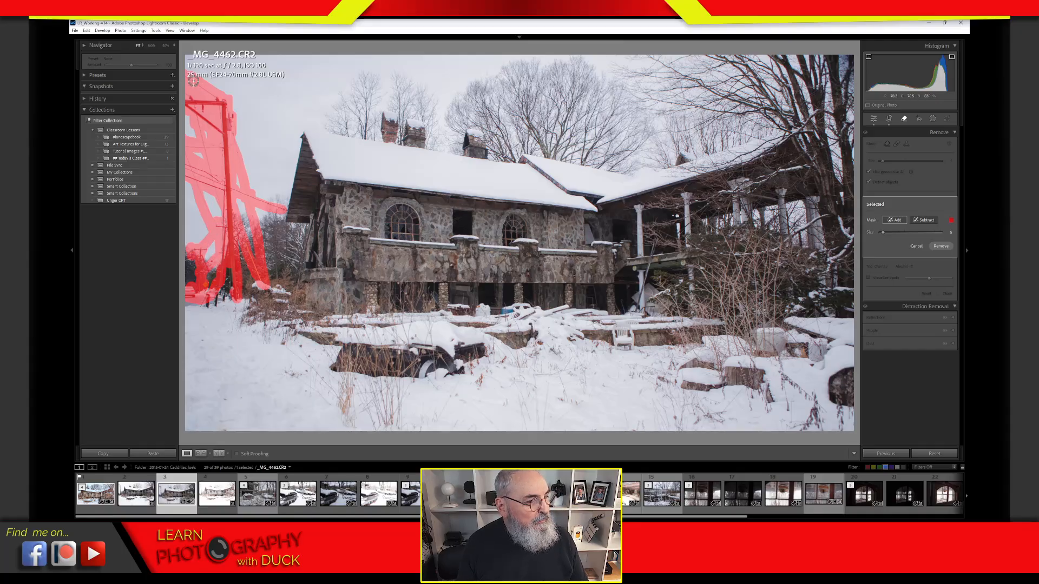
{"action": "mouse_move", "coordinate": [238, 284]}
{"action": "left_mouse_down"}
{"action": "mouse_move", "coordinate": [254, 299]}
{"action": "mouse_move", "coordinate": [231, 301]}
{"action": "mouse_move", "coordinate": [226, 292]}
{"action": "mouse_move", "coordinate": [208, 305]}
{"action": "left_mouse_up"}
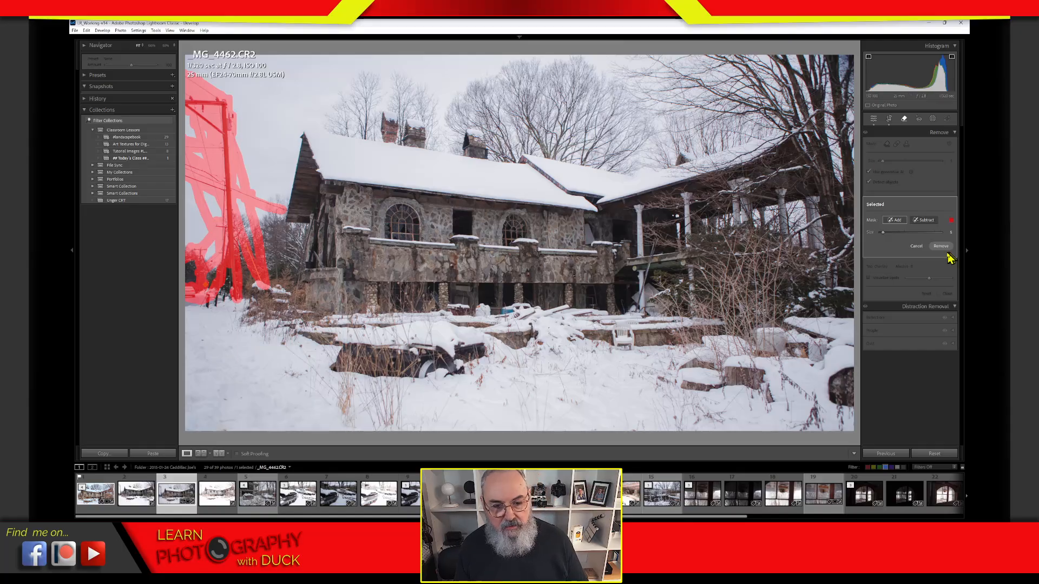
Step: Erase the masked pole with the AI Remove, then cycle through the three fill variations
{"action": "left_click", "coordinate": [941, 247]}
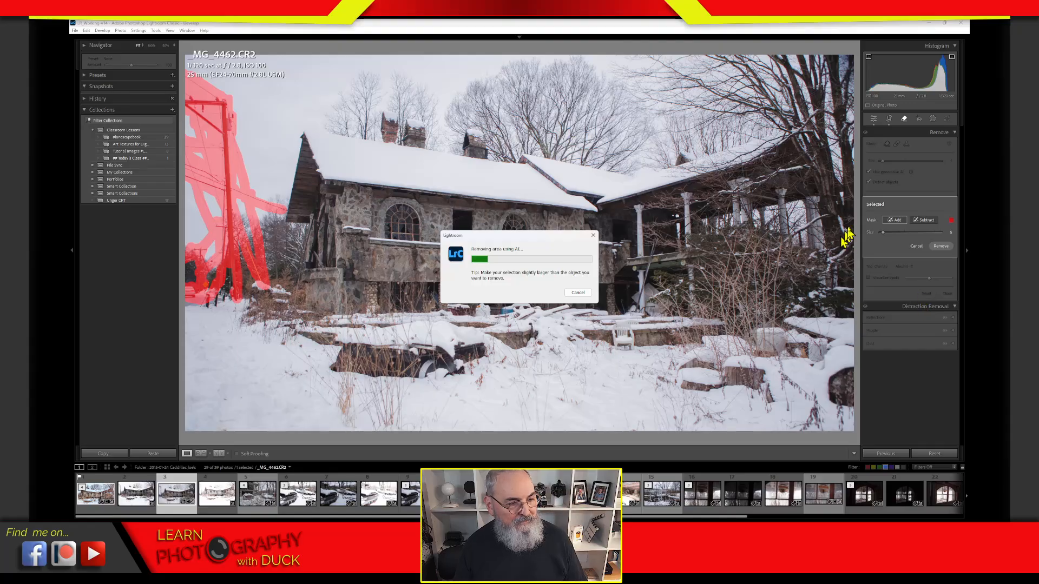
{"action": "left_click_drag", "start_coordinate": [560, 236], "coordinate": [377, 99]}
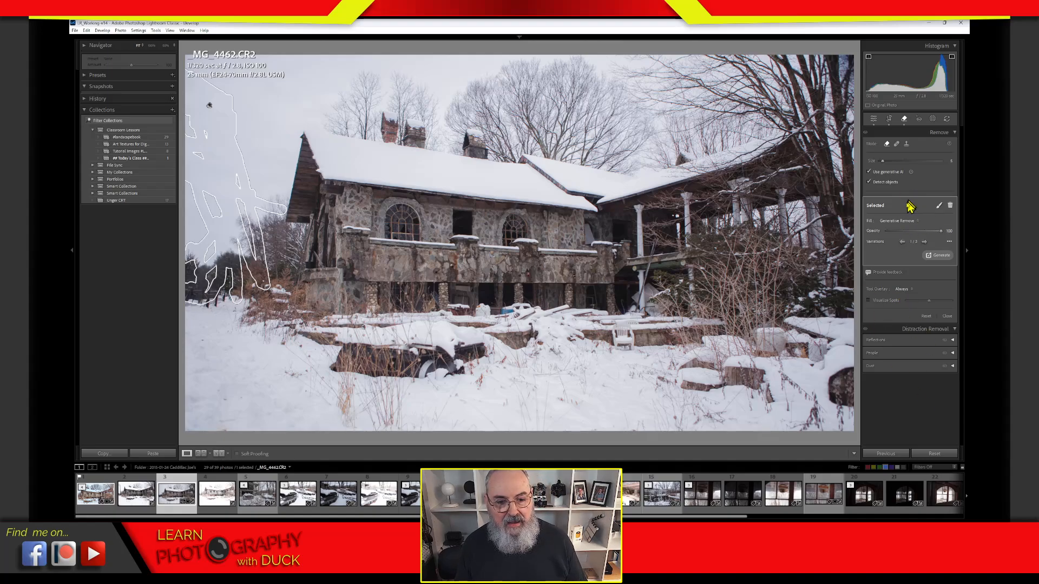
{"action": "left_click", "coordinate": [925, 243]}
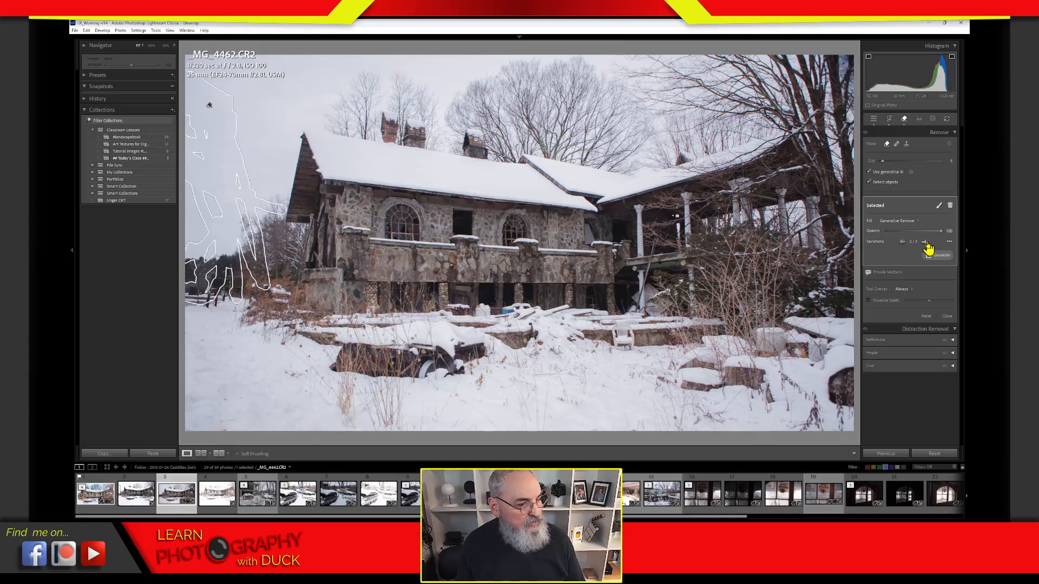
{"action": "left_click", "coordinate": [926, 244]}
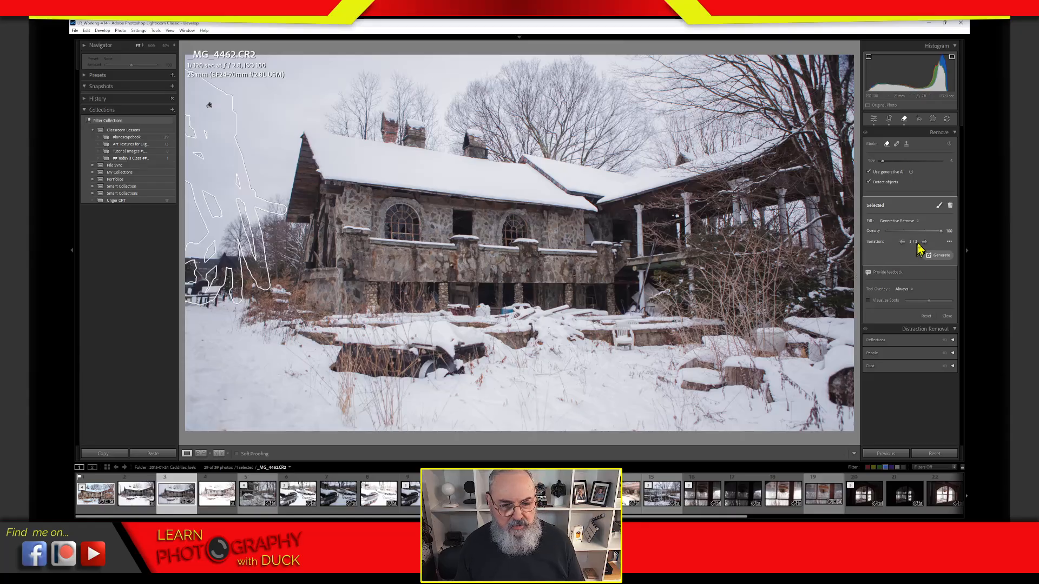
{"action": "left_click", "coordinate": [925, 243]}
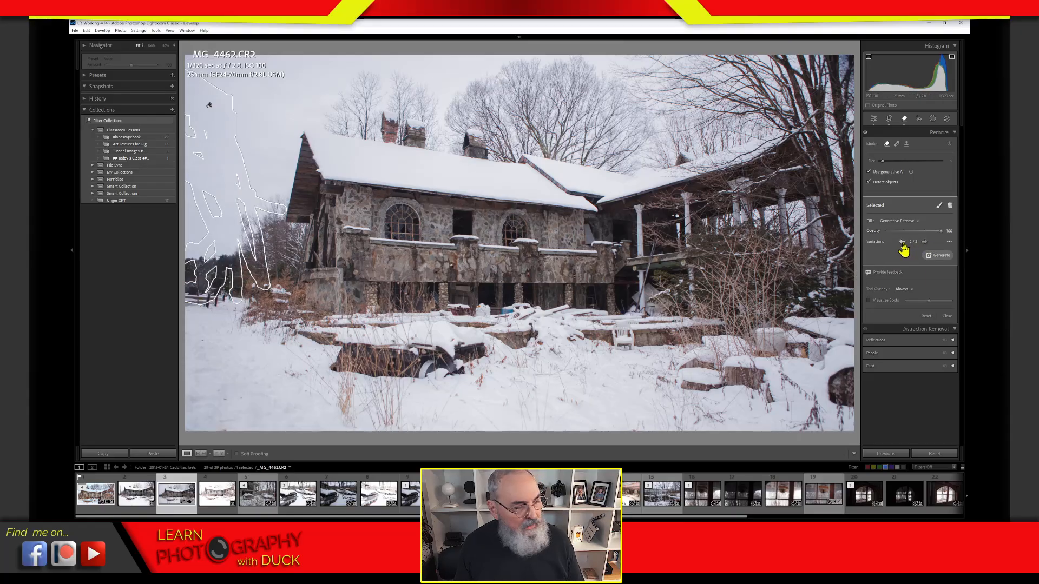
{"action": "left_click", "coordinate": [902, 243]}
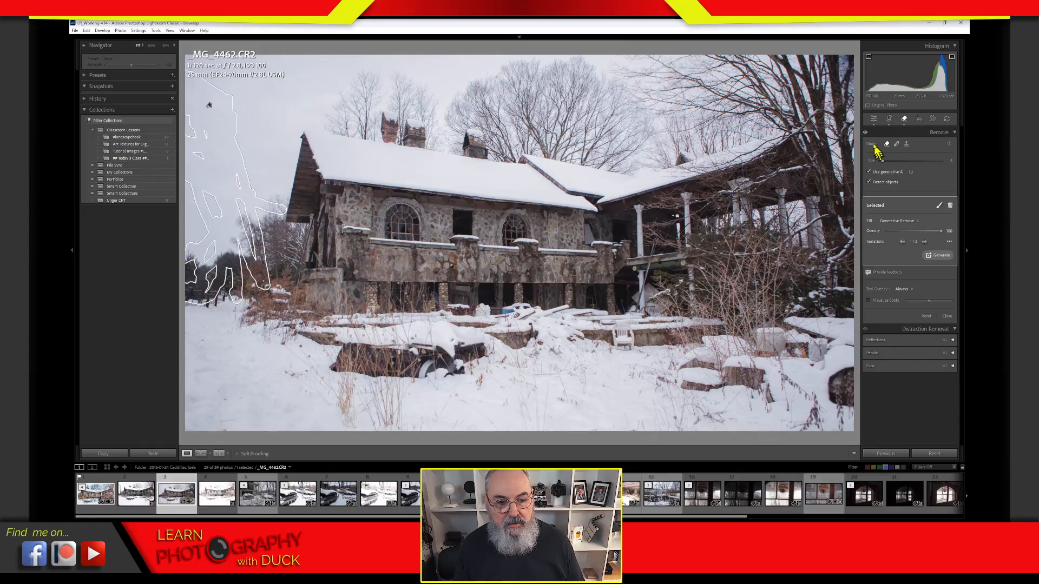
Step: Collapse the Remove panel and go back to the Basic panel adjustments
{"action": "left_click", "coordinate": [877, 133]}
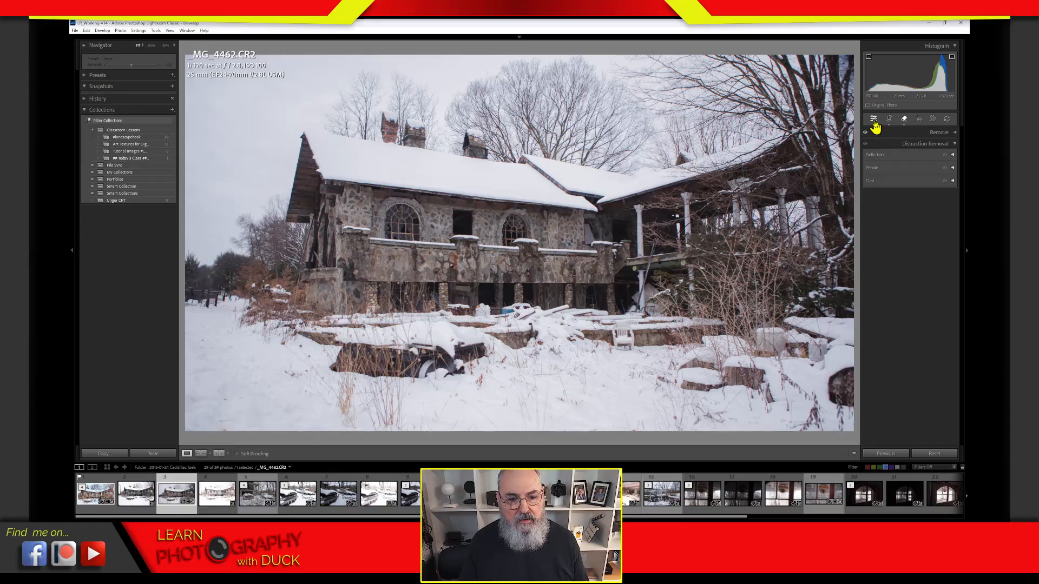
{"action": "left_click", "coordinate": [873, 119]}
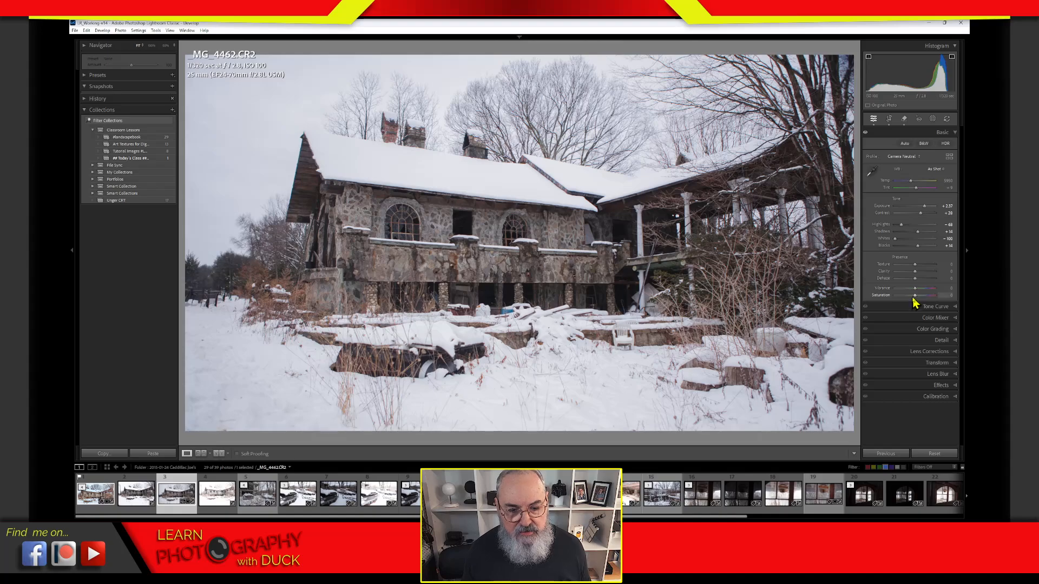
Step: Drop Saturation to -100 and raise Contrast from +44 to +49
{"action": "left_click_drag", "start_coordinate": [916, 297], "coordinate": [868, 304]}
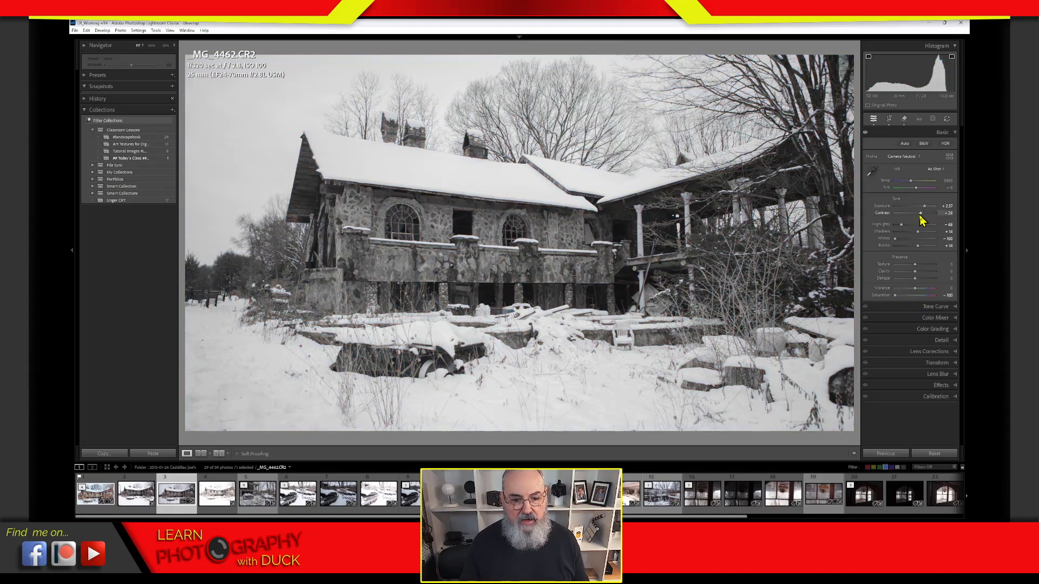
{"action": "left_click_drag", "start_coordinate": [926, 219], "coordinate": [913, 246]}
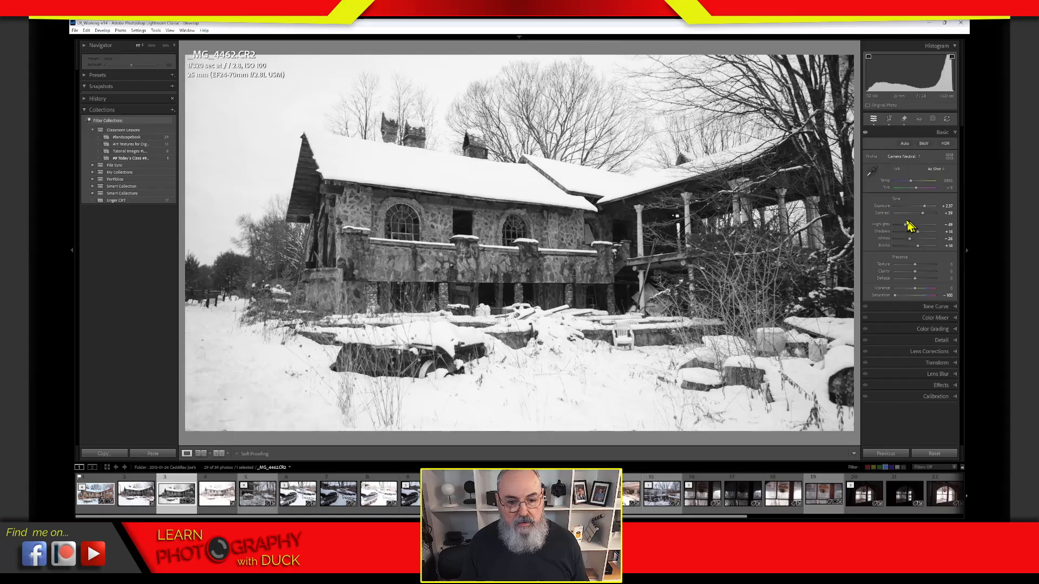
Step: Reset all Tone and Presence settings to zero with Alt, then open the Profile list
{"action": "key", "text": "alt"}
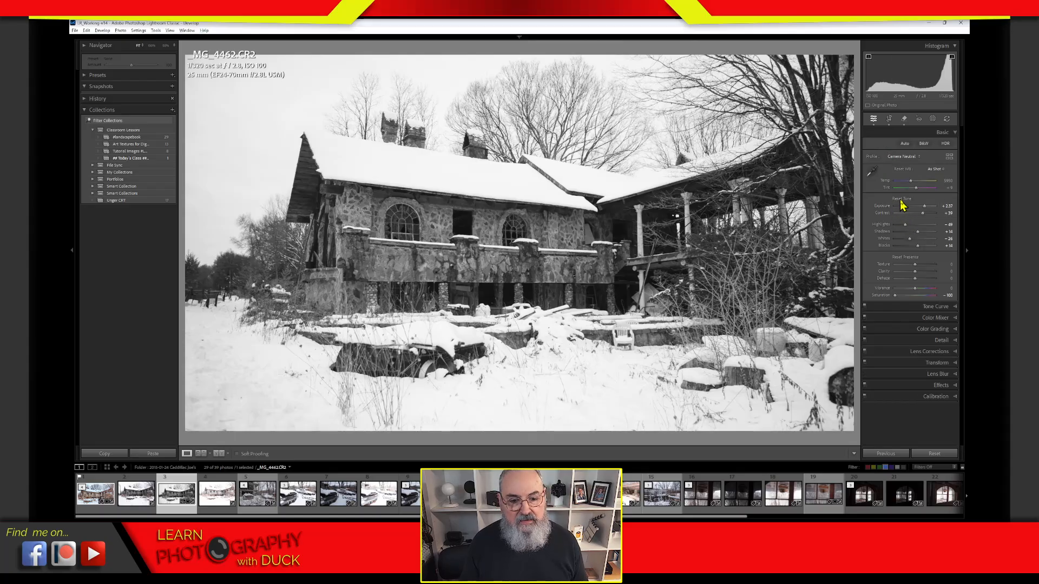
{"action": "left_click", "coordinate": [902, 200], "text": "alt"}
{"action": "left_click", "coordinate": [905, 258], "text": "alt"}
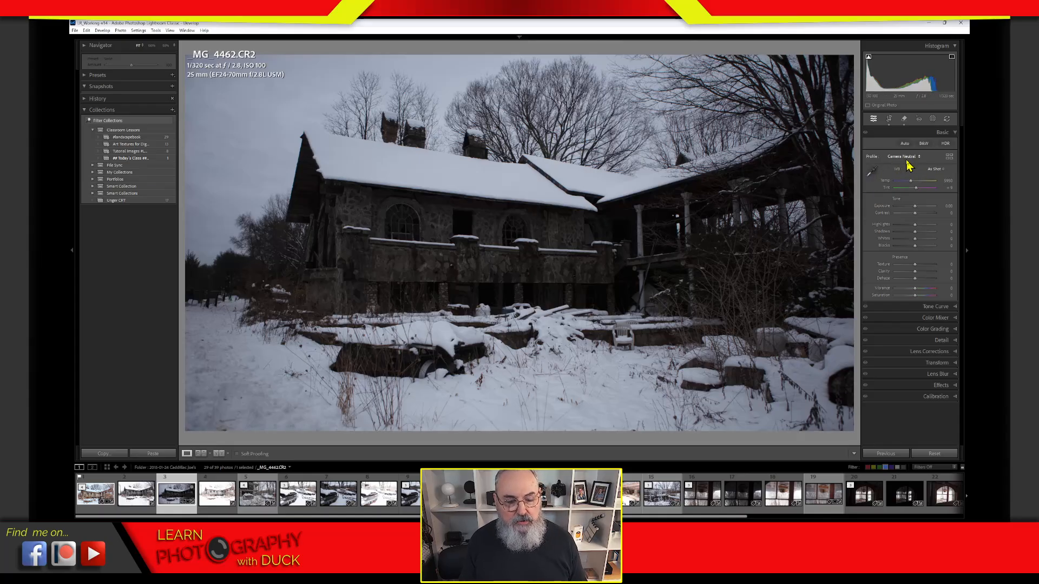
{"action": "left_click", "coordinate": [911, 158]}
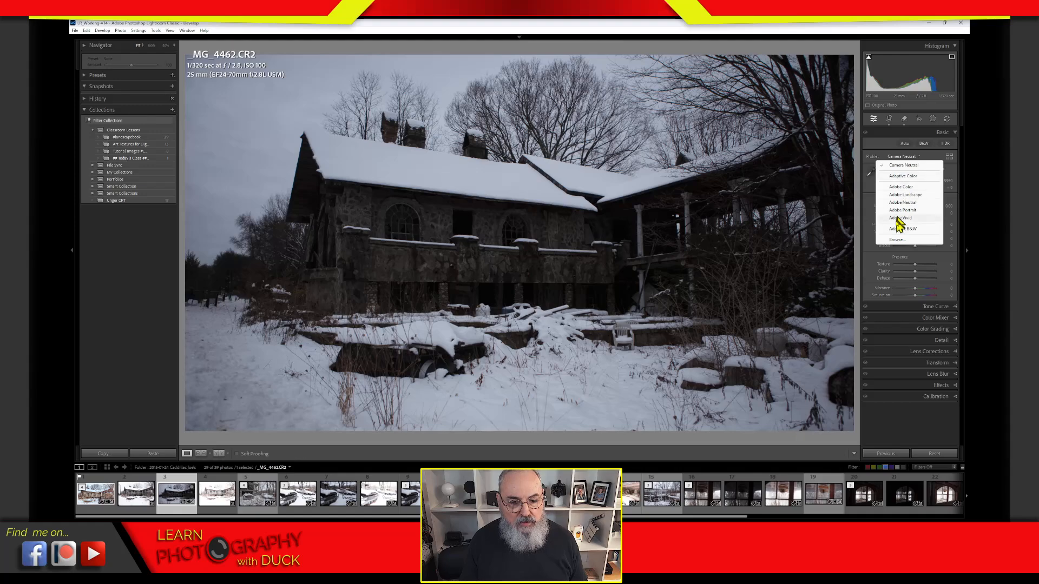
Step: Close the profile list, then expand and collapse the B&W mix panel to review it
{"action": "key", "text": "Escape"}
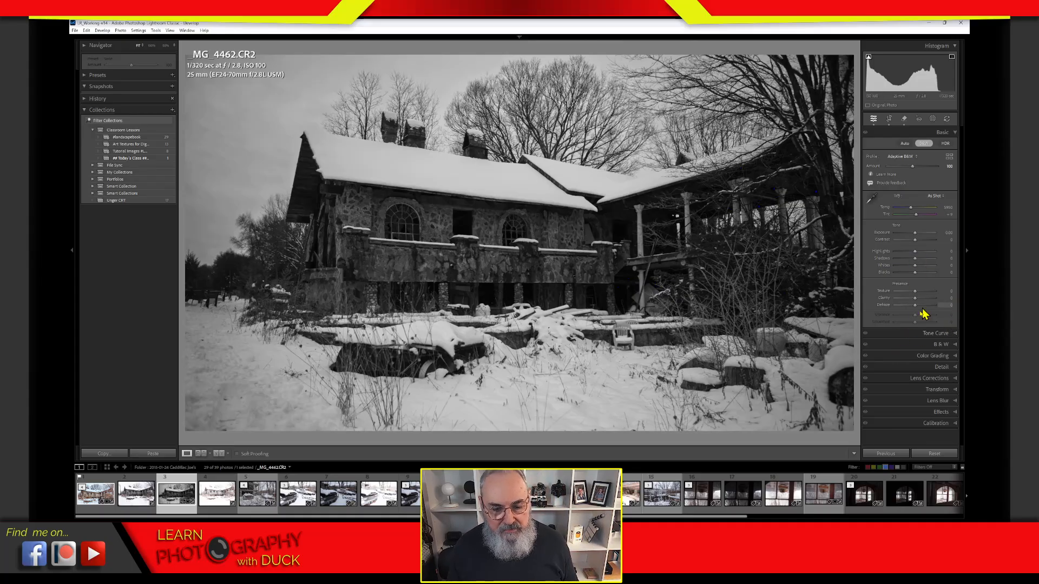
{"action": "left_click", "coordinate": [917, 346]}
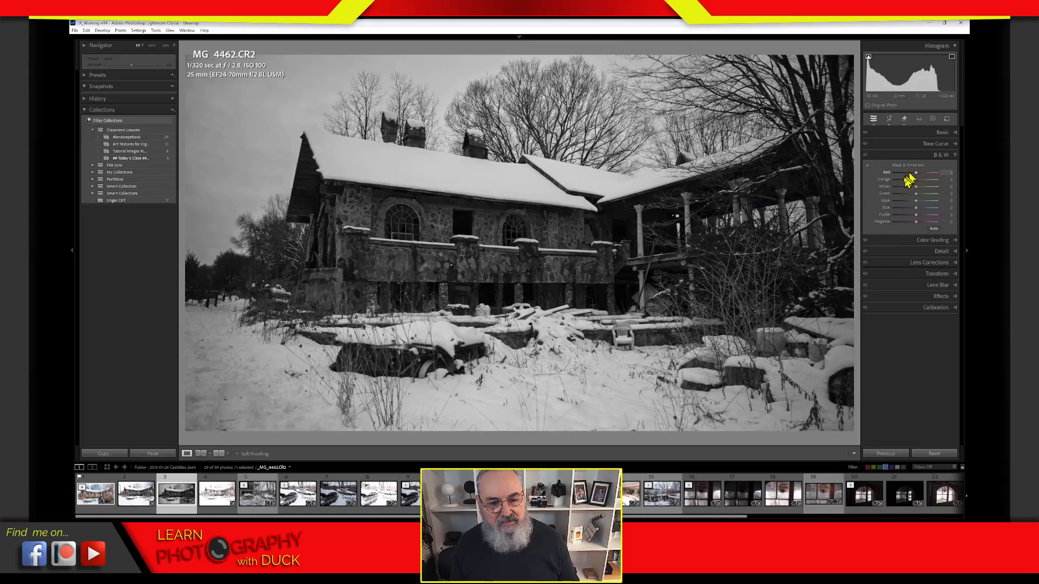
{"action": "left_click", "coordinate": [895, 157]}
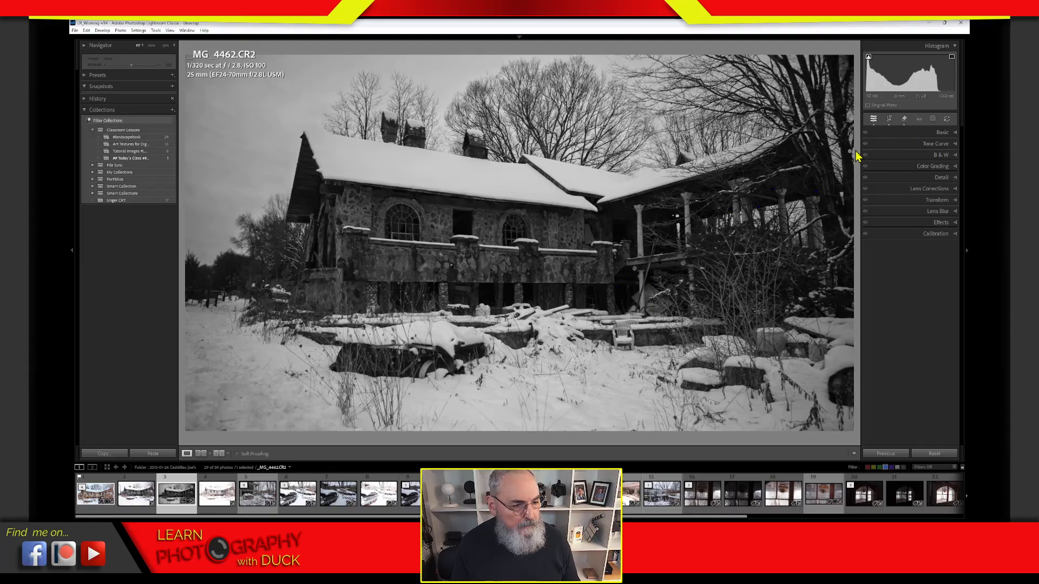
Step: Reopen the Basic panel, switch briefly to Adaptive Color, then reapply the Adaptive B&W profile
{"action": "left_click", "coordinate": [909, 134]}
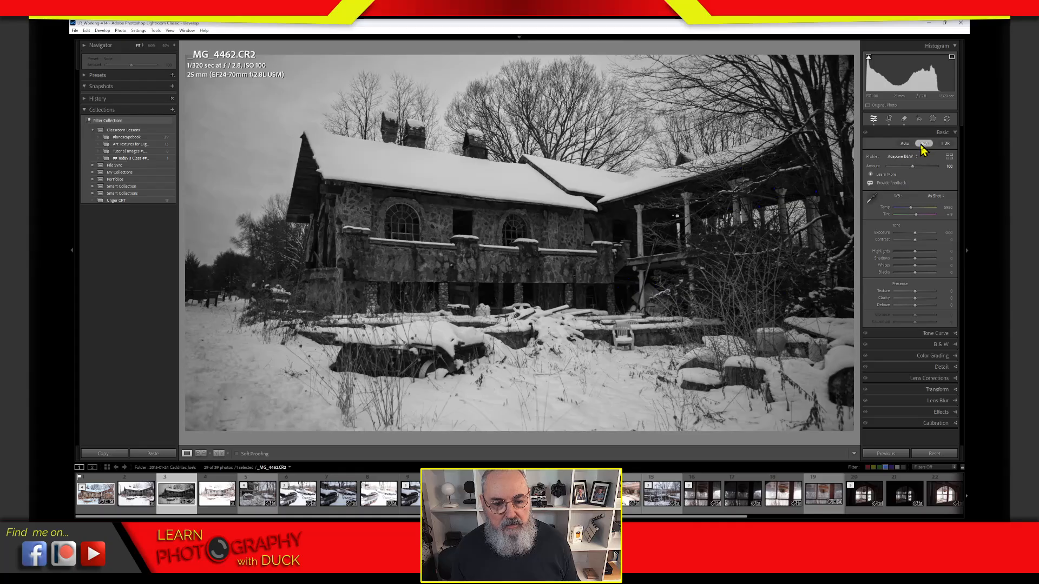
{"action": "left_click", "coordinate": [922, 144]}
{"action": "left_click", "coordinate": [906, 157]}
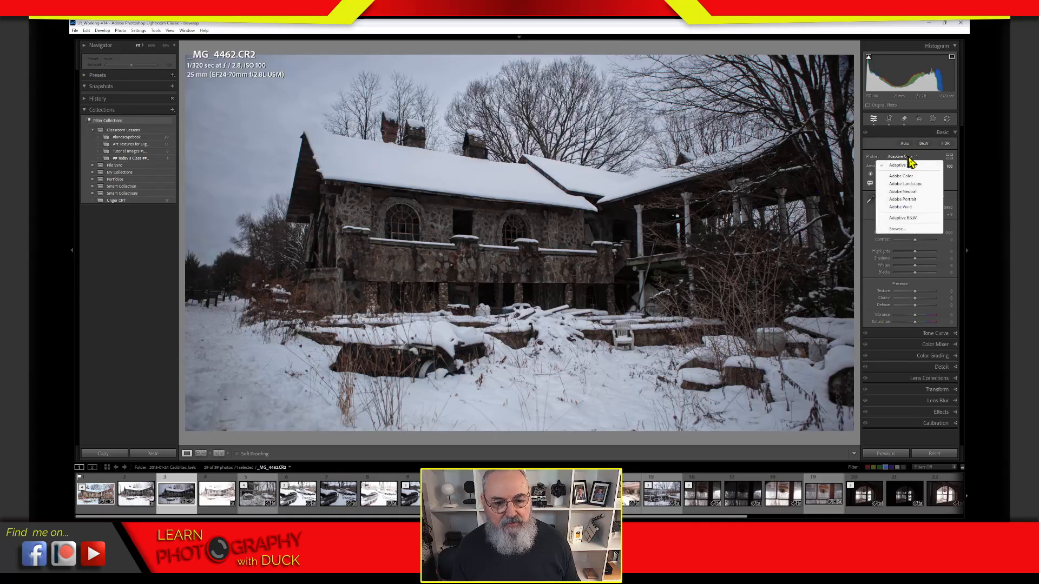
{"action": "left_click", "coordinate": [908, 166]}
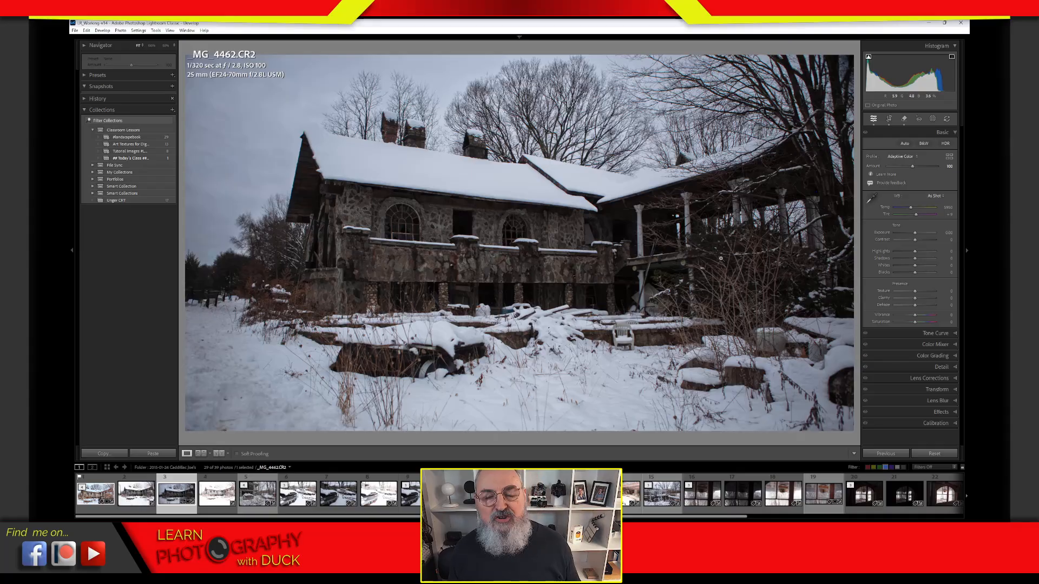
{"action": "left_click", "coordinate": [911, 158]}
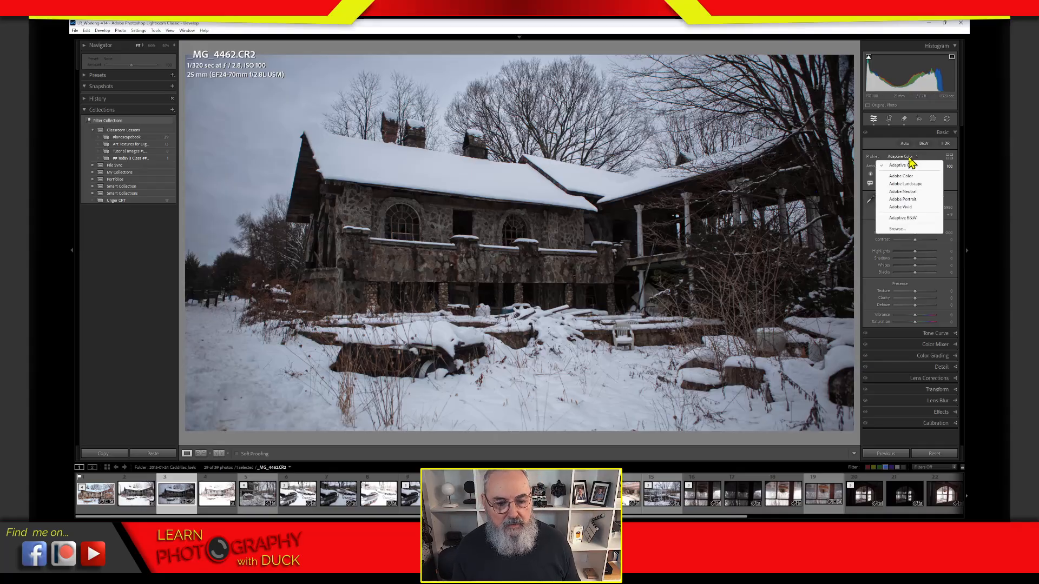
{"action": "left_click", "coordinate": [912, 220]}
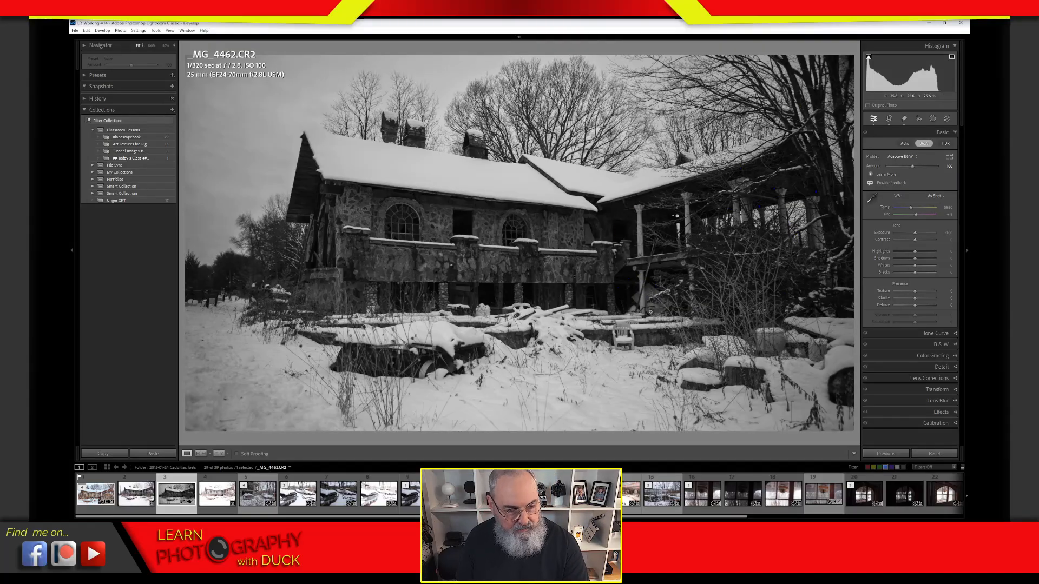
{"action": "key", "text": "super+plus"}
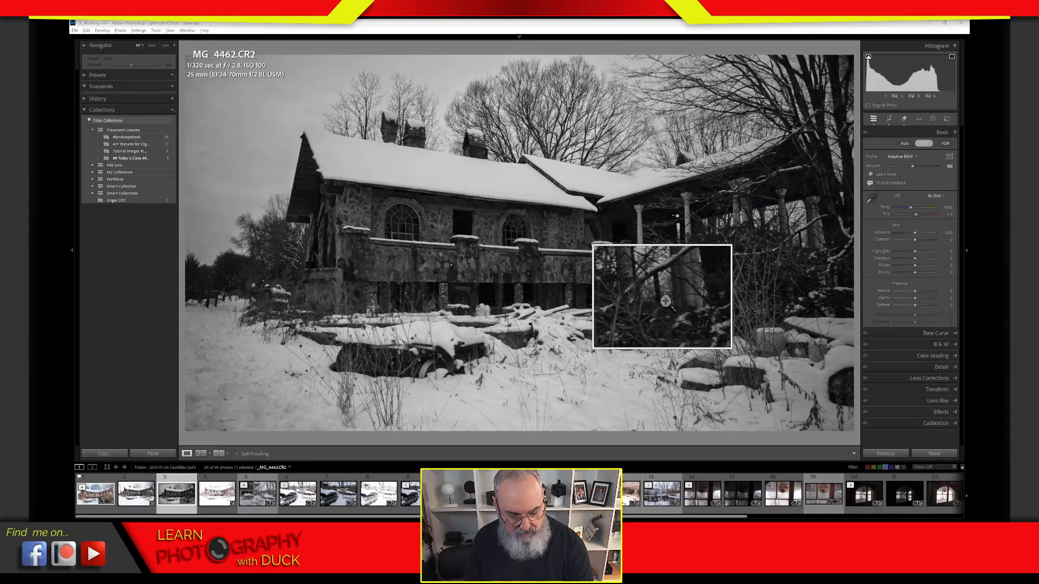
{"action": "key", "text": "super+Escape"}
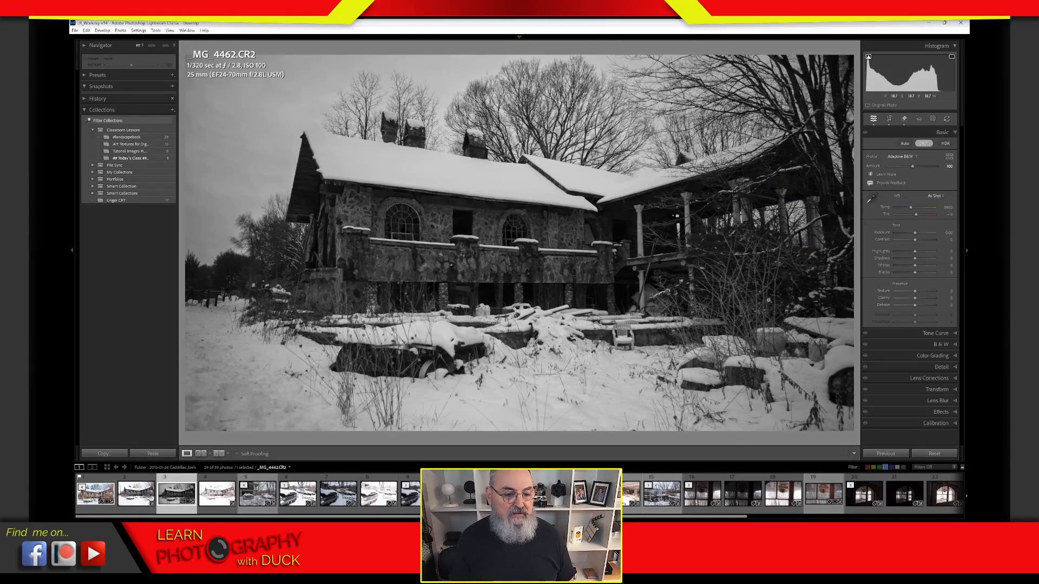
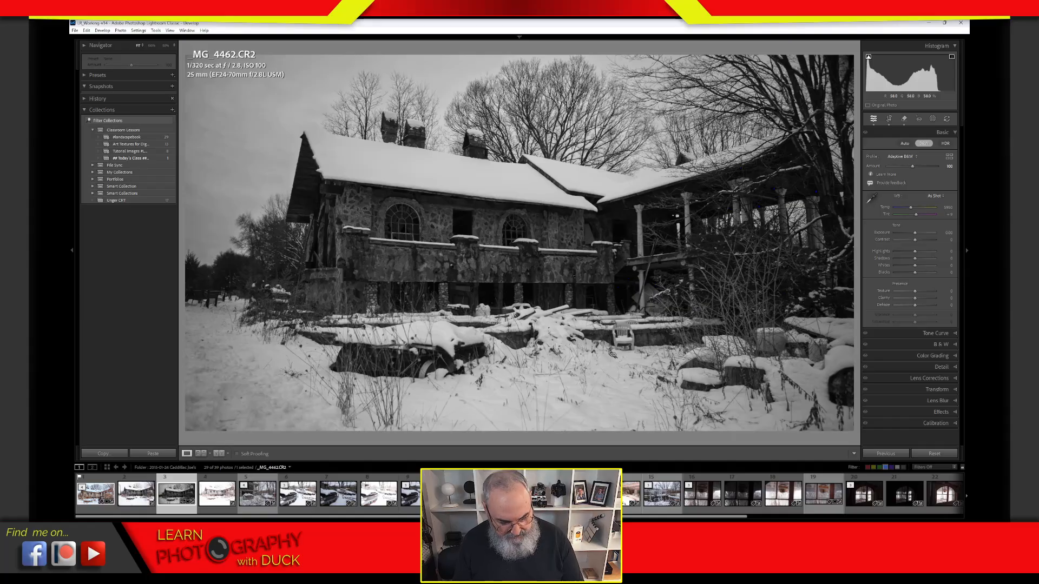
Step: Try a tighter 16:9 crop by pulling in the right edge, apply it, then undo it
{"action": "key", "text": "ctrl"}
{"action": "key", "text": "ctrl"}
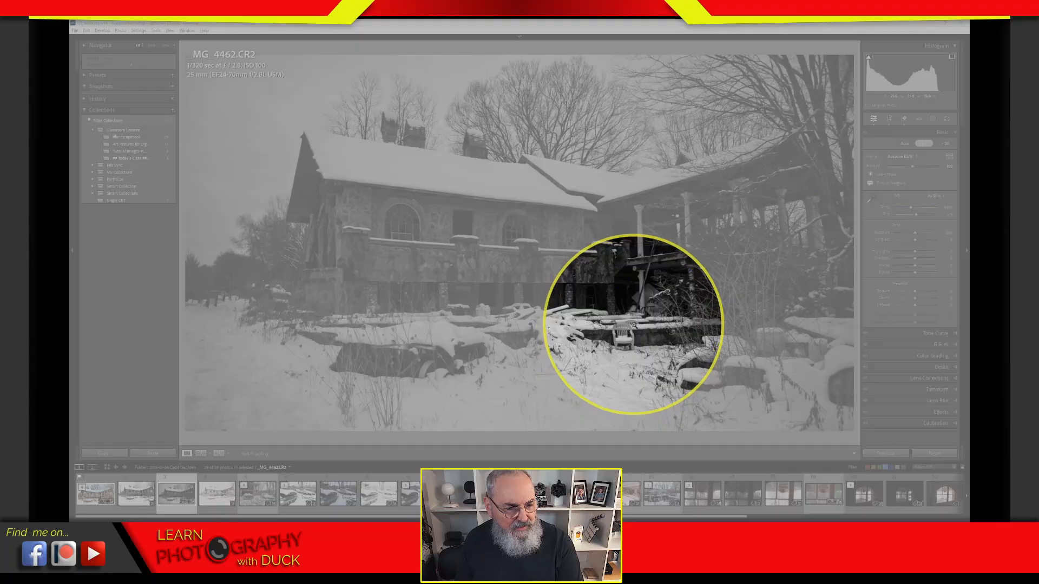
{"action": "key", "text": "Escape"}
{"action": "key", "text": "ctrl+2"}
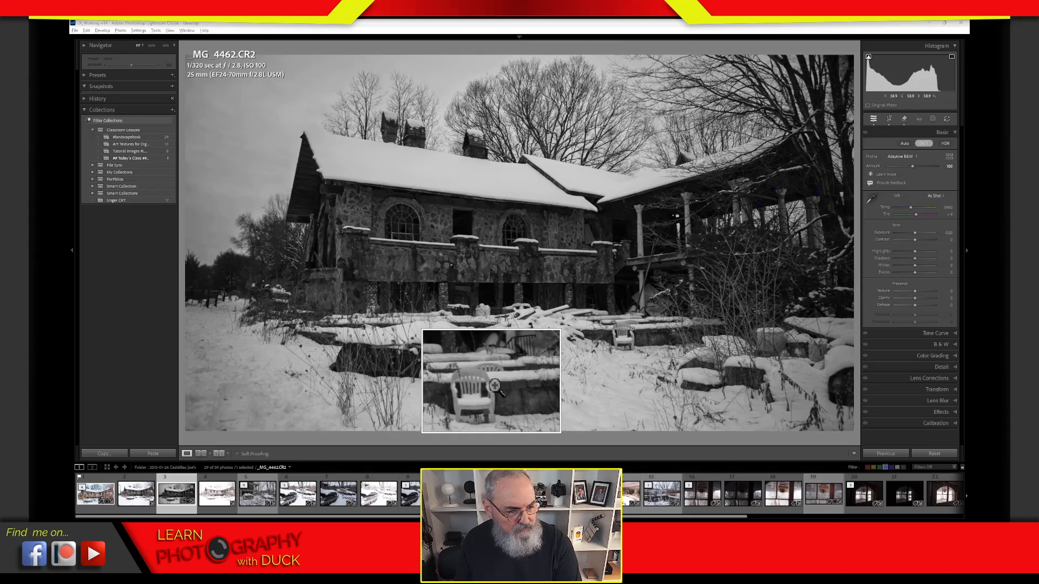
{"action": "key", "text": "Escape"}
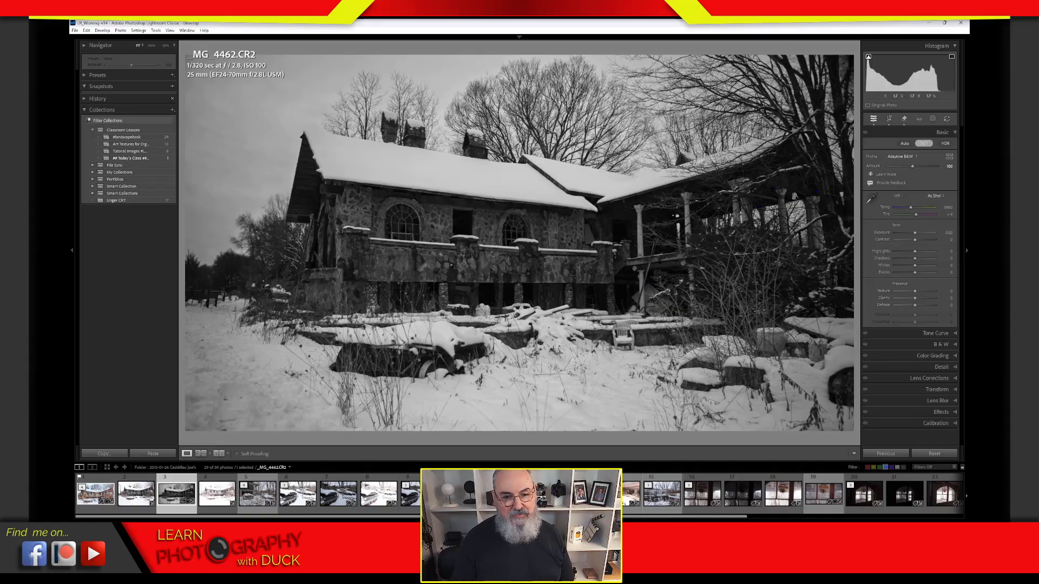
{"action": "left_click", "coordinate": [888, 119]}
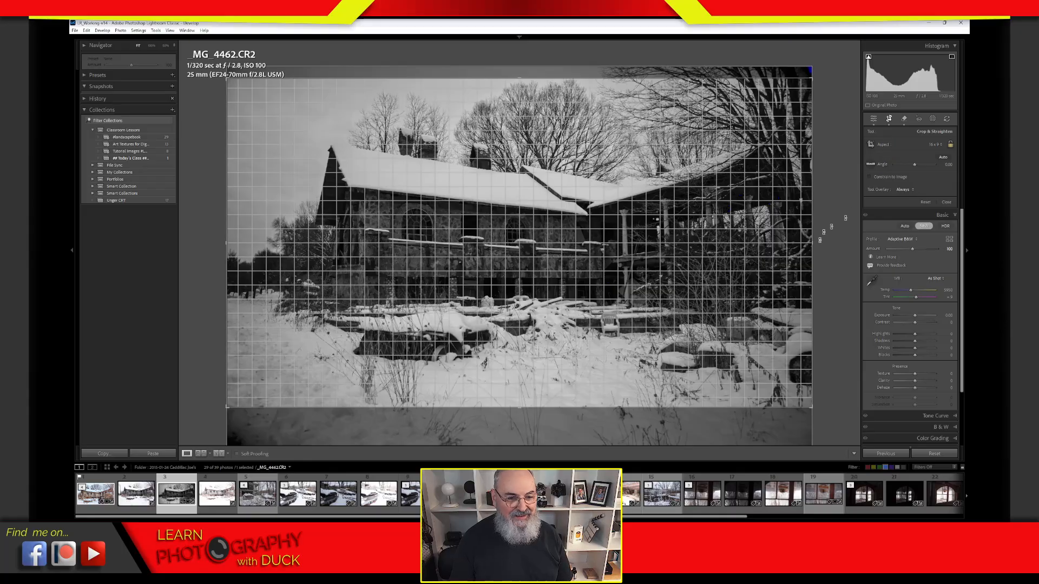
{"action": "left_click_drag", "start_coordinate": [814, 244], "coordinate": [774, 246]}
{"action": "left_click_drag", "start_coordinate": [738, 281], "coordinate": [737, 287]}
{"action": "left_click_drag", "start_coordinate": [773, 245], "coordinate": [764, 246]}
{"action": "left_click", "coordinate": [889, 119]}
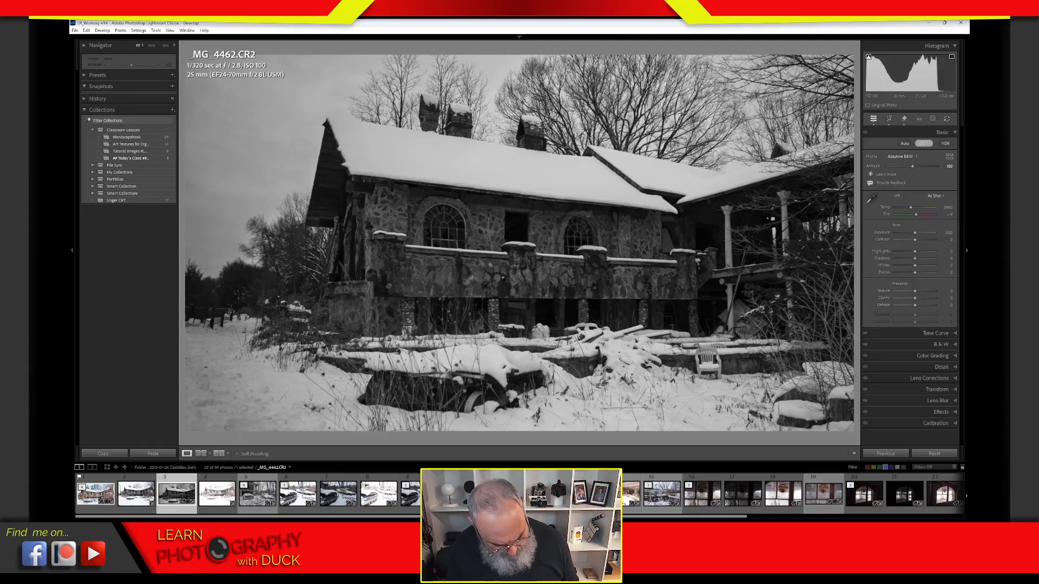
{"action": "key", "text": "ctrl+z"}
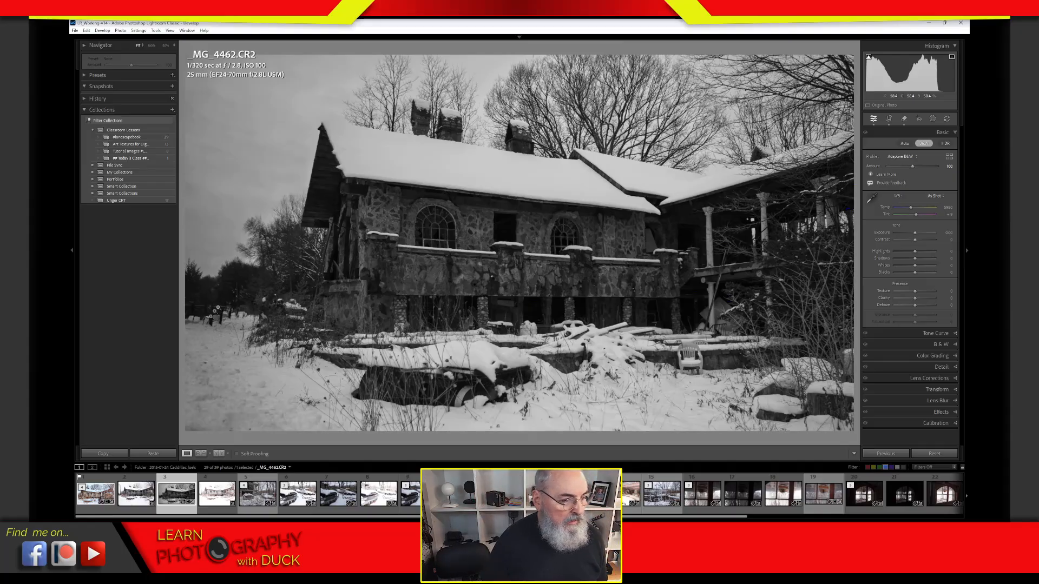
Step: Try a second crop, widening the right edge and tightening the left, then undo it
{"action": "left_click", "coordinate": [888, 119]}
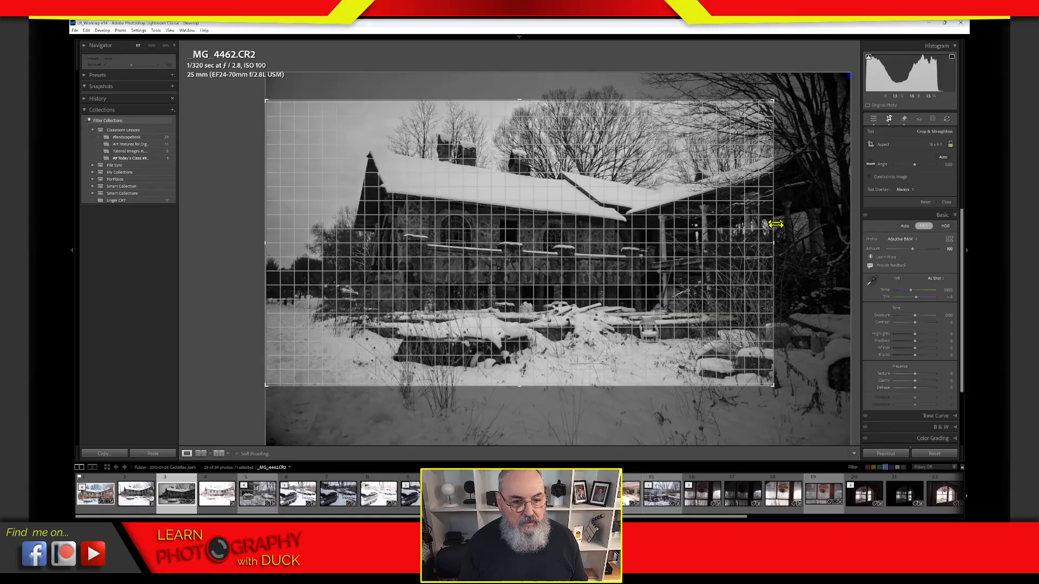
{"action": "left_click_drag", "start_coordinate": [774, 243], "coordinate": [826, 242]}
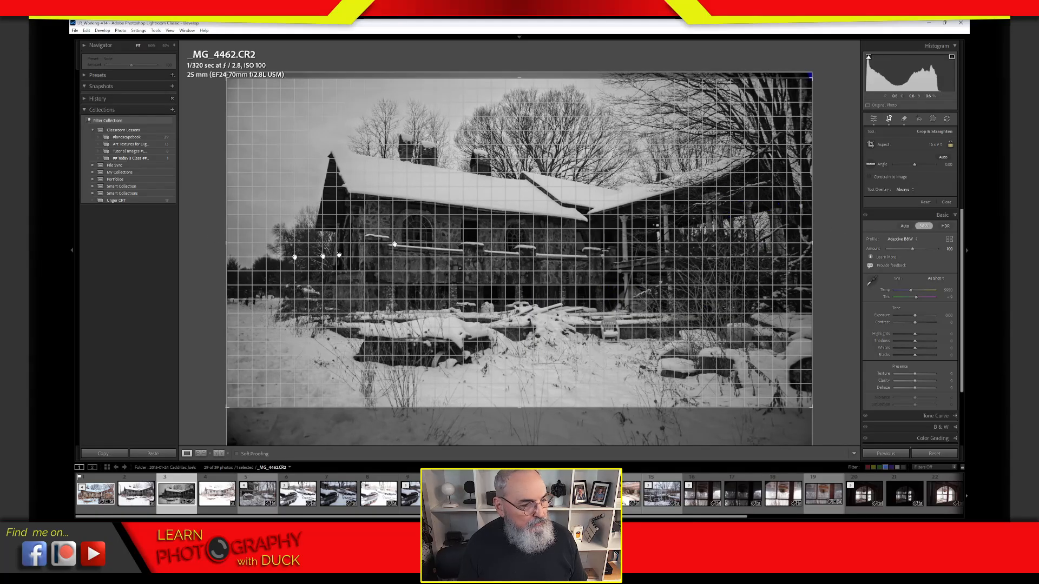
{"action": "left_click_drag", "start_coordinate": [229, 242], "coordinate": [260, 235]}
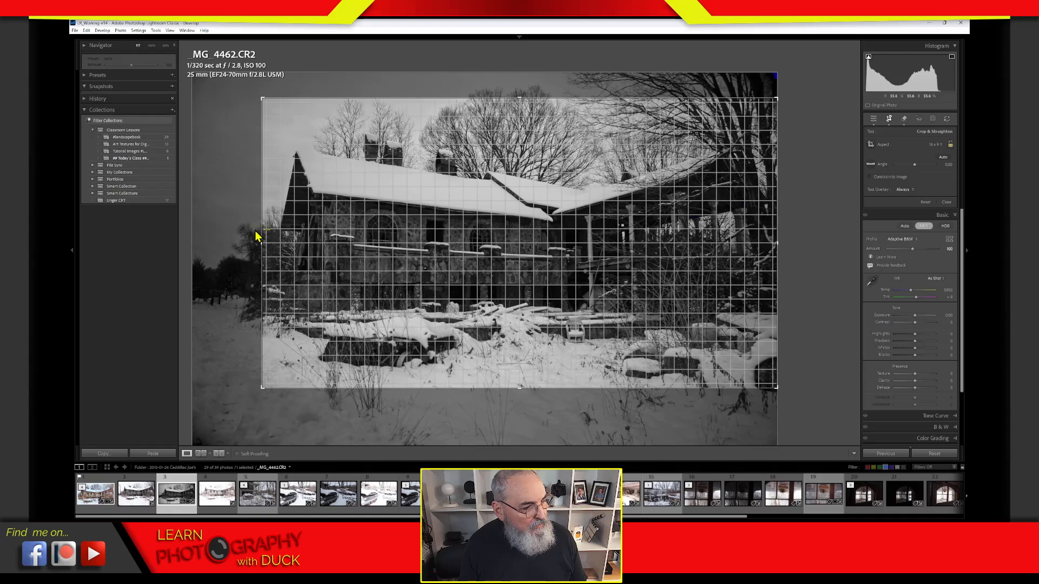
{"action": "key", "text": "Return"}
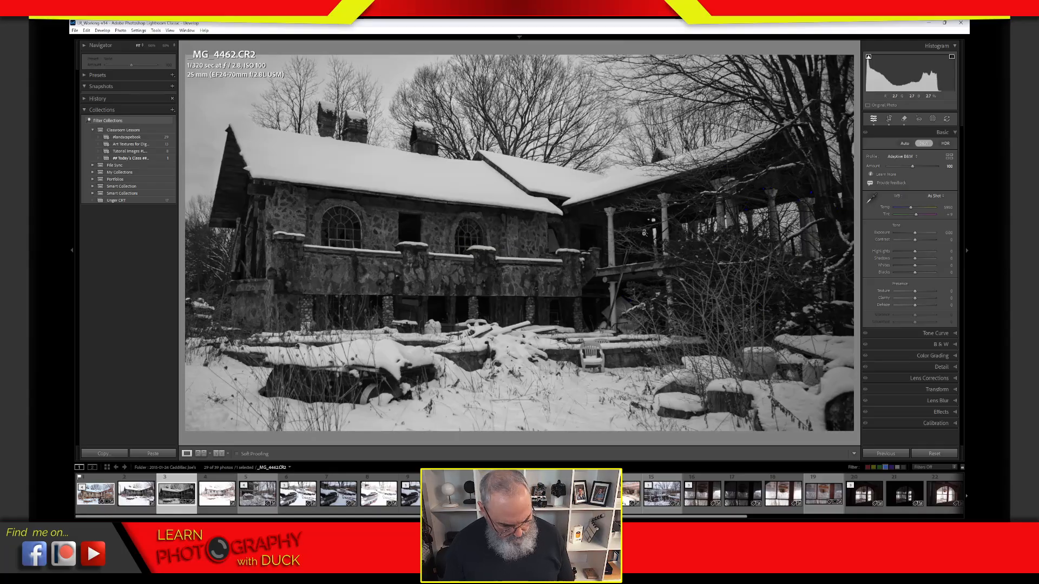
{"action": "key", "text": "ctrl+z"}
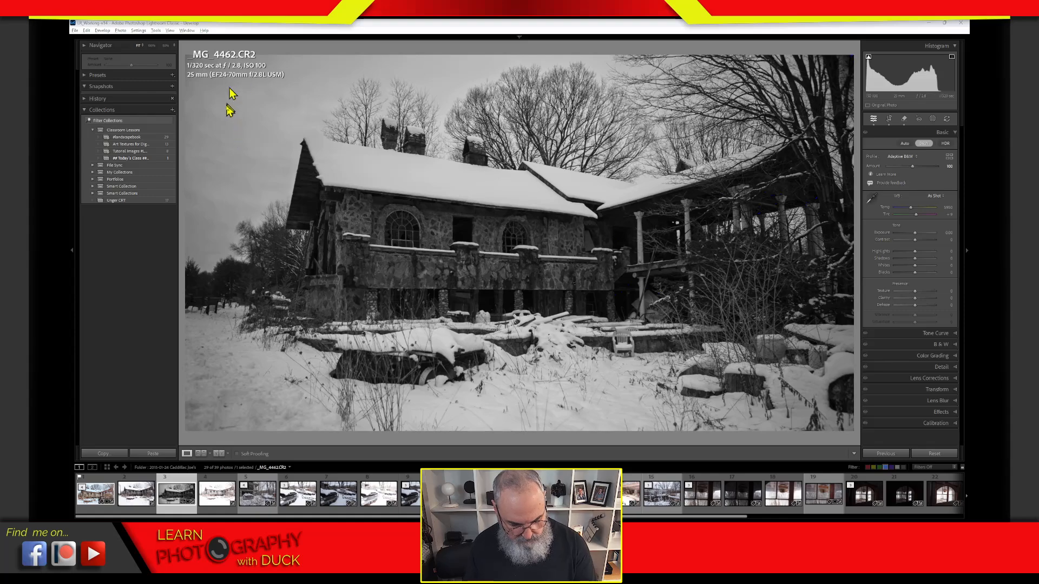
{"action": "mouse_move", "coordinate": [233, 157]}
{"action": "left_mouse_down"}
{"action": "mouse_move", "coordinate": [264, 132]}
{"action": "mouse_move", "coordinate": [292, 157]}
{"action": "mouse_move", "coordinate": [281, 188]}
{"action": "mouse_move", "coordinate": [227, 146]}
{"action": "mouse_move", "coordinate": [262, 232]}
{"action": "left_mouse_up"}
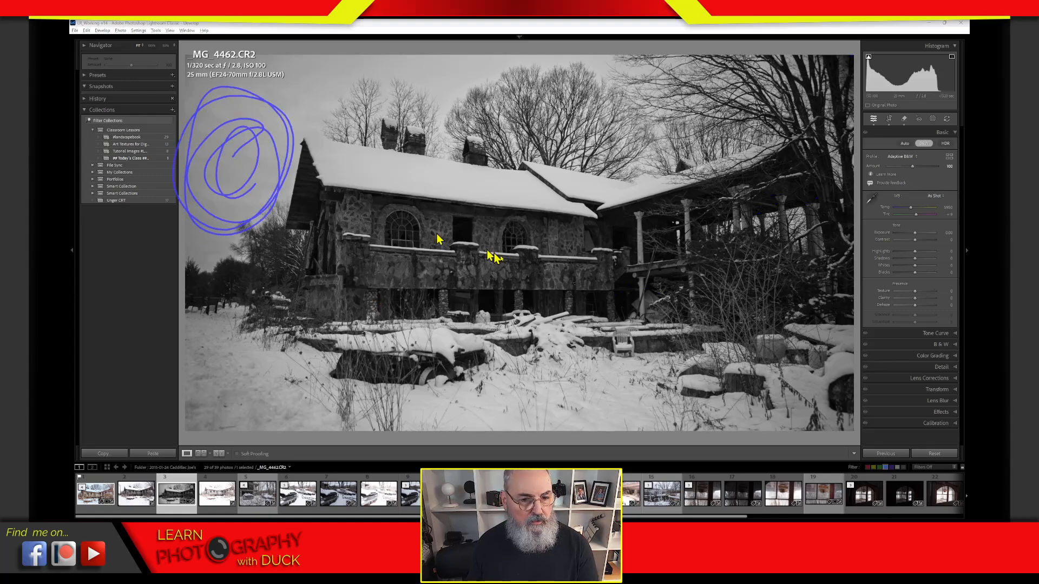
{"action": "left_click_drag", "start_coordinate": [747, 141], "coordinate": [847, 230]}
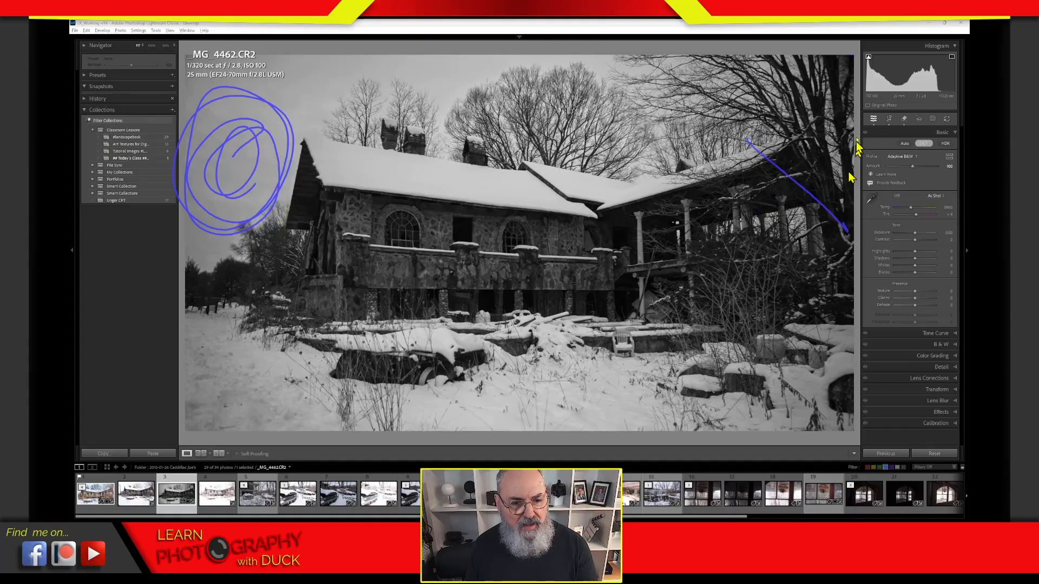
{"action": "left_click_drag", "start_coordinate": [755, 271], "coordinate": [855, 121]}
{"action": "left_click_drag", "start_coordinate": [793, 92], "coordinate": [807, 246]}
{"action": "left_click_drag", "start_coordinate": [695, 219], "coordinate": [882, 159]}
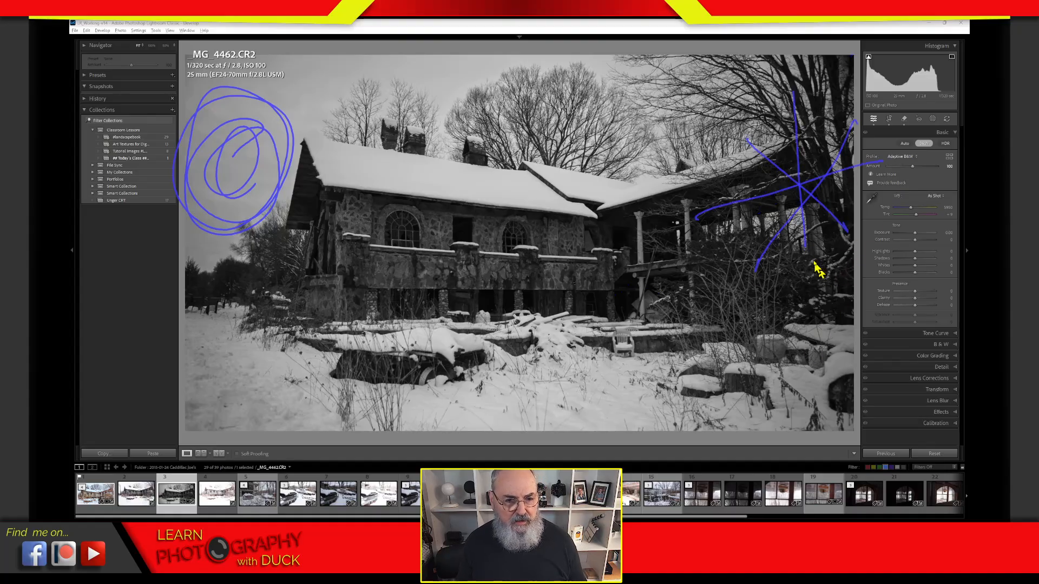
{"action": "mouse_move", "coordinate": [734, 69]}
{"action": "left_mouse_down"}
{"action": "mouse_move", "coordinate": [791, 136]}
{"action": "mouse_move", "coordinate": [846, 229]}
{"action": "mouse_move", "coordinate": [868, 305]}
{"action": "left_mouse_up"}
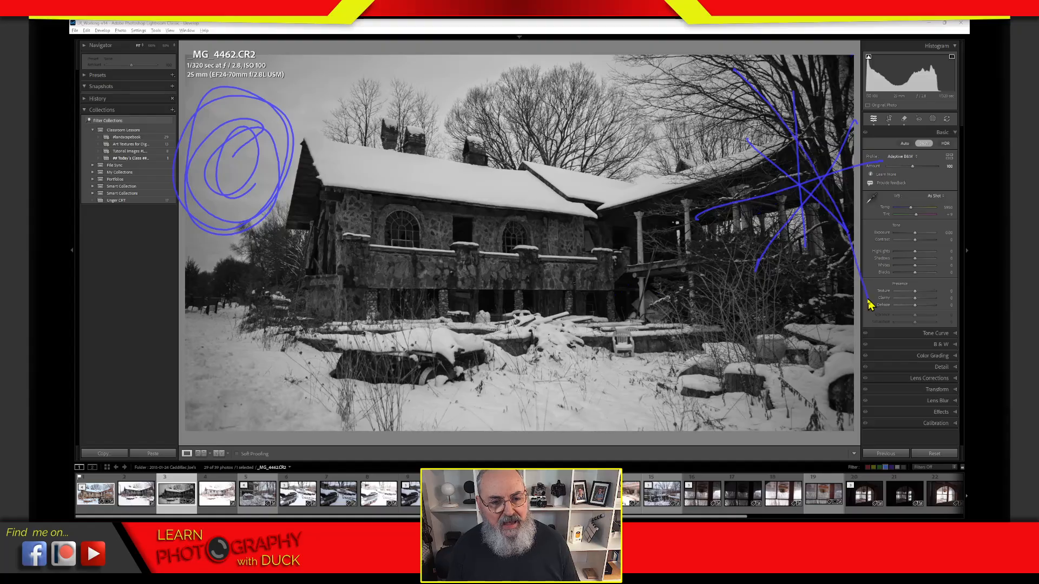
{"action": "left_click_drag", "start_coordinate": [801, 76], "coordinate": [865, 301]}
{"action": "left_click_drag", "start_coordinate": [824, 57], "coordinate": [849, 186]}
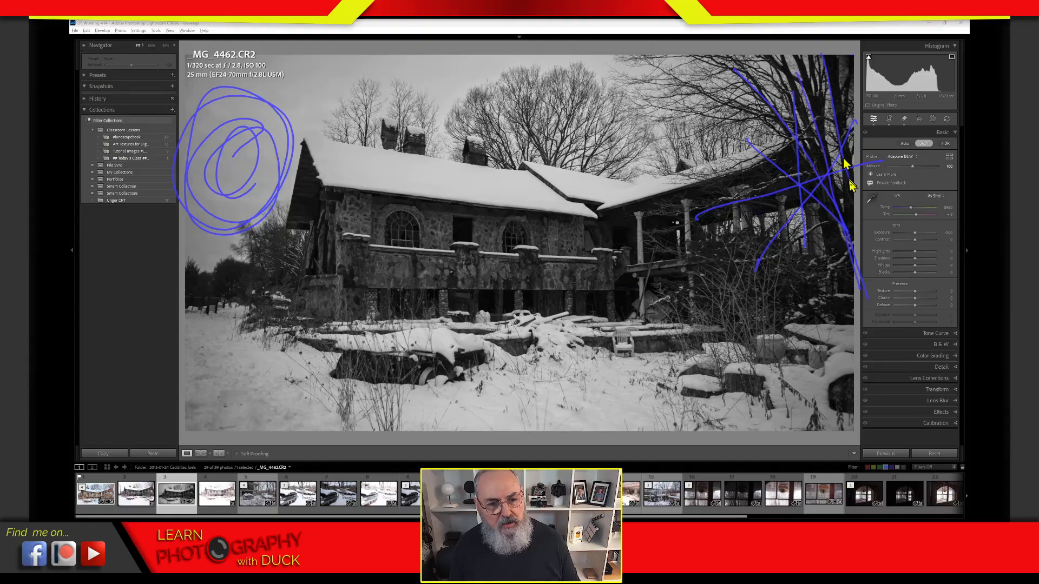
{"action": "mouse_move", "coordinate": [746, 281]}
{"action": "left_mouse_down"}
{"action": "mouse_move", "coordinate": [769, 309]}
{"action": "mouse_move", "coordinate": [806, 320]}
{"action": "mouse_move", "coordinate": [831, 70]}
{"action": "mouse_move", "coordinate": [846, 276]}
{"action": "left_mouse_up"}
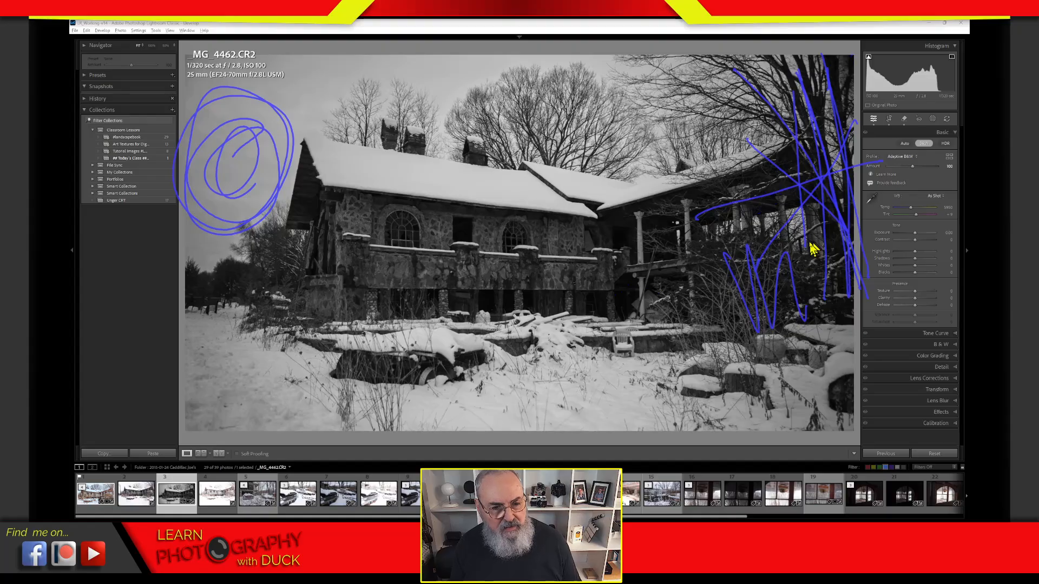
{"action": "mouse_move", "coordinate": [823, 186]}
{"action": "left_mouse_down"}
{"action": "mouse_move", "coordinate": [832, 255]}
{"action": "mouse_move", "coordinate": [816, 296]}
{"action": "mouse_move", "coordinate": [839, 305]}
{"action": "mouse_move", "coordinate": [811, 300]}
{"action": "mouse_move", "coordinate": [864, 290]}
{"action": "mouse_move", "coordinate": [829, 327]}
{"action": "left_mouse_up"}
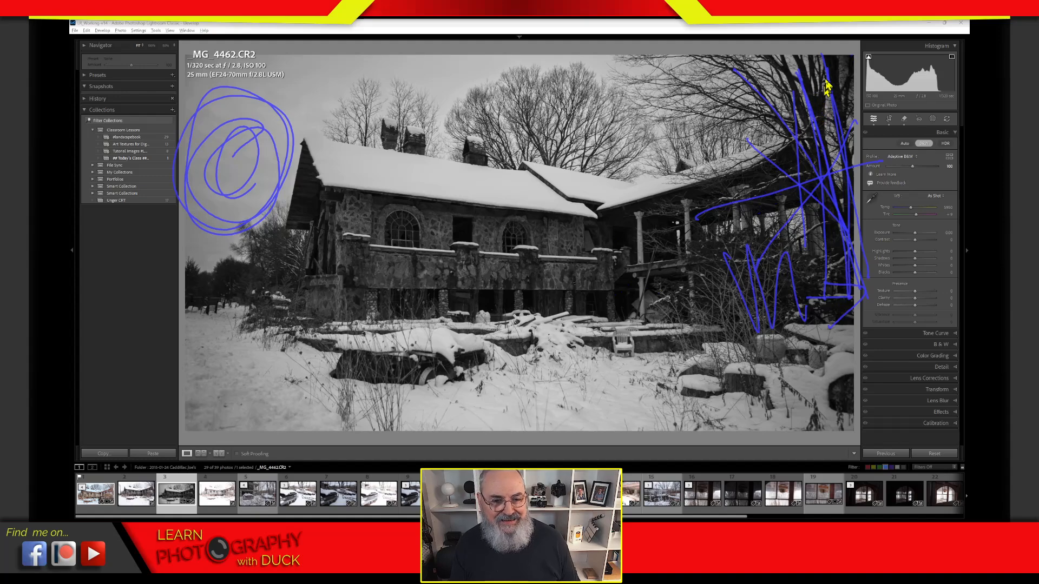
{"action": "mouse_move", "coordinate": [826, 86]}
{"action": "left_mouse_down"}
{"action": "mouse_move", "coordinate": [848, 361]}
{"action": "mouse_move", "coordinate": [825, 118]}
{"action": "mouse_move", "coordinate": [843, 357]}
{"action": "mouse_move", "coordinate": [849, 301]}
{"action": "left_mouse_up"}
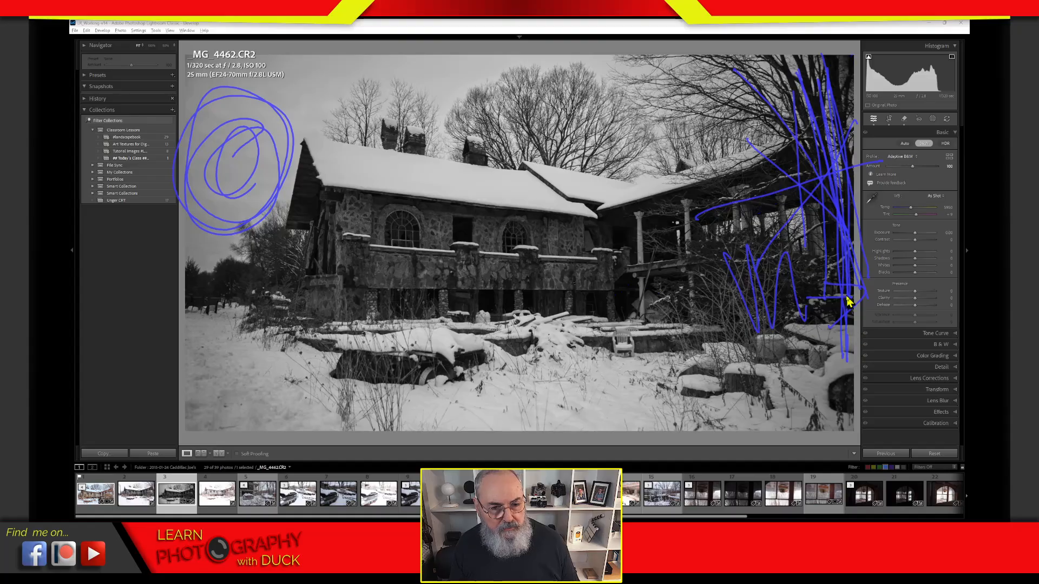
{"action": "left_click_drag", "start_coordinate": [821, 94], "coordinate": [842, 315]}
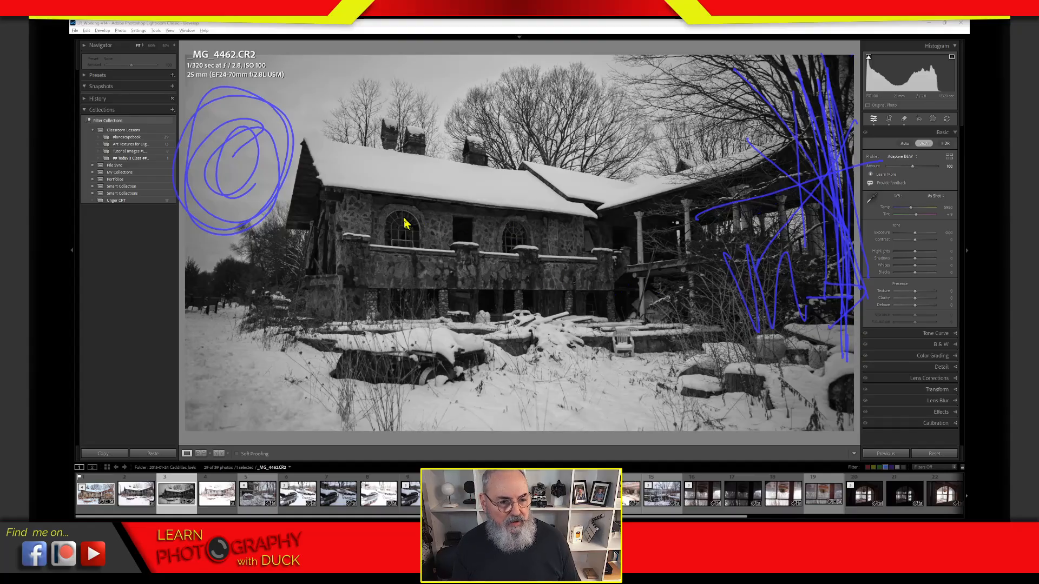
{"action": "mouse_move", "coordinate": [376, 176]}
{"action": "left_mouse_down"}
{"action": "mouse_move", "coordinate": [596, 193]}
{"action": "mouse_move", "coordinate": [529, 204]}
{"action": "left_mouse_up"}
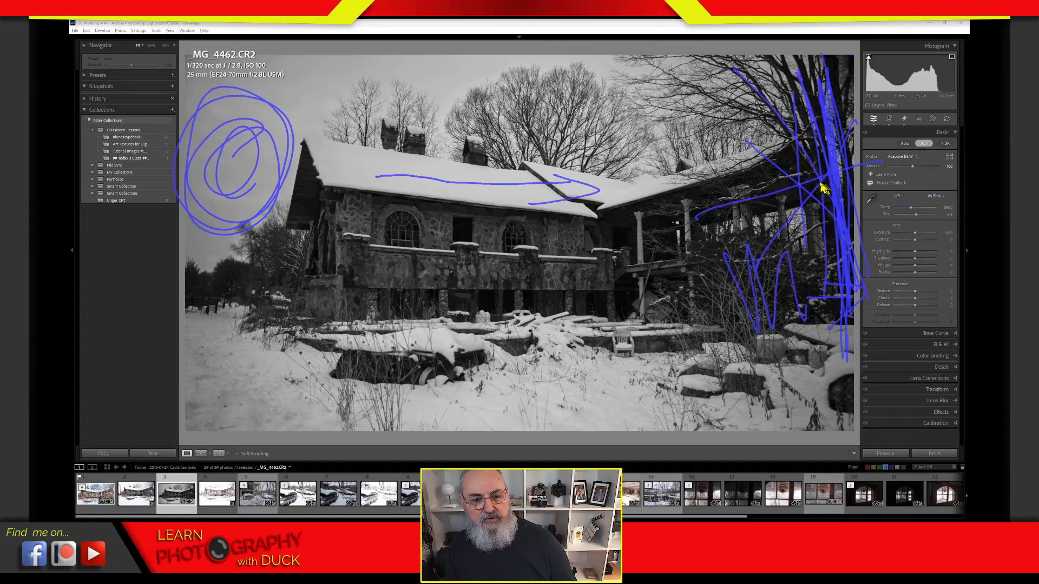
{"action": "left_click_drag", "start_coordinate": [830, 177], "coordinate": [656, 179]}
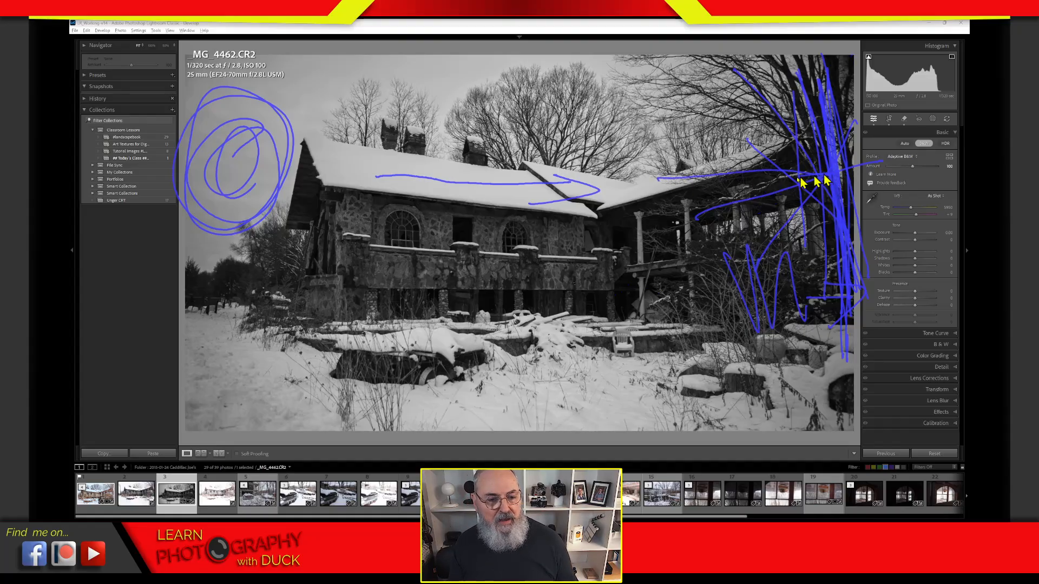
{"action": "mouse_move", "coordinate": [817, 182]}
{"action": "left_mouse_down"}
{"action": "mouse_move", "coordinate": [623, 193]}
{"action": "mouse_move", "coordinate": [766, 180]}
{"action": "mouse_move", "coordinate": [670, 192]}
{"action": "mouse_move", "coordinate": [671, 171]}
{"action": "mouse_move", "coordinate": [620, 204]}
{"action": "mouse_move", "coordinate": [678, 235]}
{"action": "mouse_move", "coordinate": [623, 200]}
{"action": "mouse_move", "coordinate": [685, 152]}
{"action": "mouse_move", "coordinate": [624, 192]}
{"action": "mouse_move", "coordinate": [695, 236]}
{"action": "left_mouse_up"}
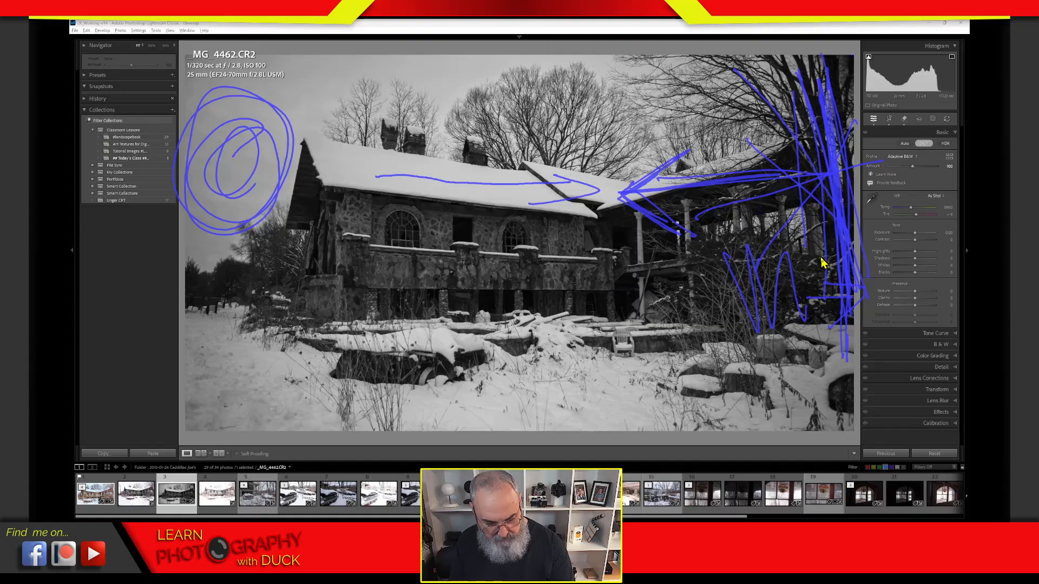
{"action": "key", "text": "Escape"}
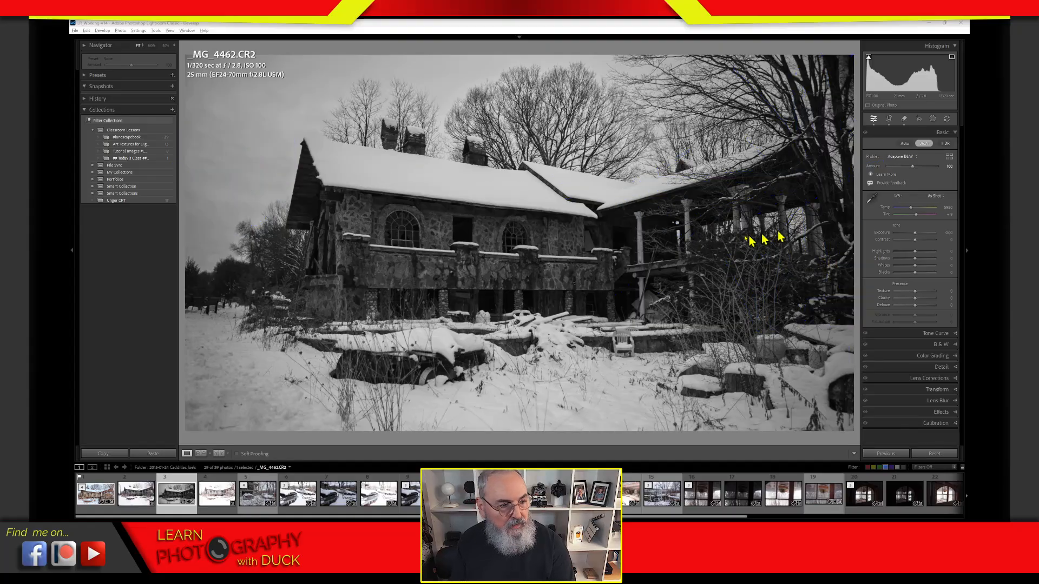
{"action": "mouse_move", "coordinate": [269, 120]}
{"action": "left_mouse_down"}
{"action": "mouse_move", "coordinate": [250, 123]}
{"action": "mouse_move", "coordinate": [287, 173]}
{"action": "mouse_move", "coordinate": [207, 163]}
{"action": "left_mouse_up"}
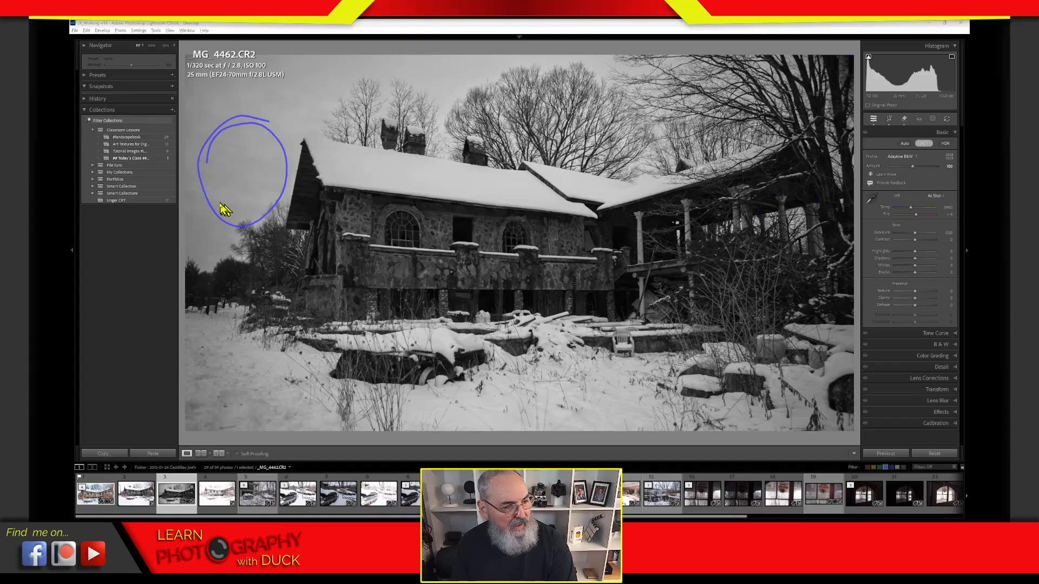
{"action": "mouse_move", "coordinate": [277, 90]}
{"action": "left_mouse_down"}
{"action": "mouse_move", "coordinate": [272, 319]}
{"action": "mouse_move", "coordinate": [276, 80]}
{"action": "mouse_move", "coordinate": [276, 324]}
{"action": "mouse_move", "coordinate": [283, 89]}
{"action": "left_mouse_up"}
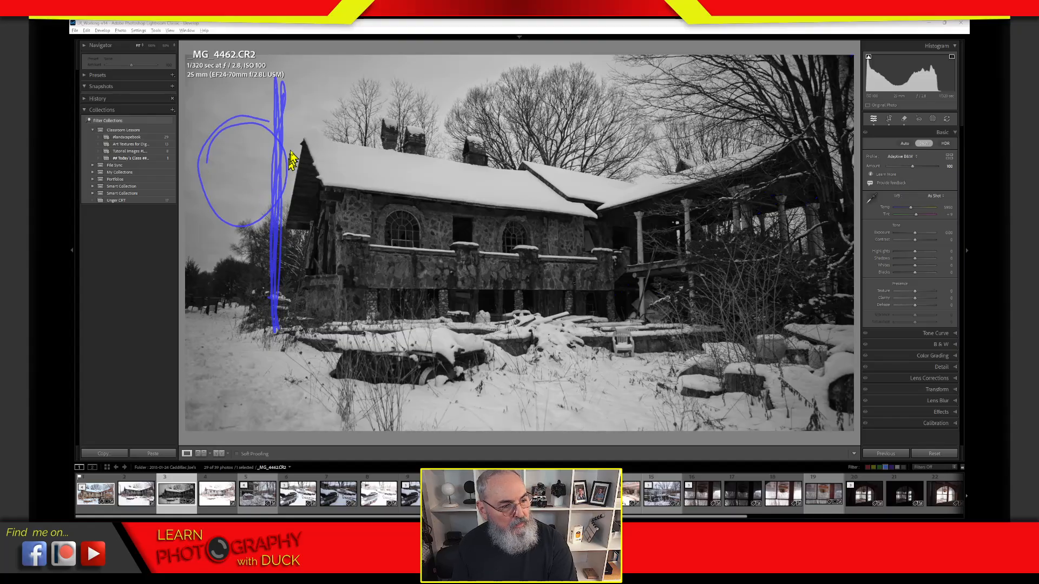
{"action": "left_click_drag", "start_coordinate": [296, 62], "coordinate": [287, 121]}
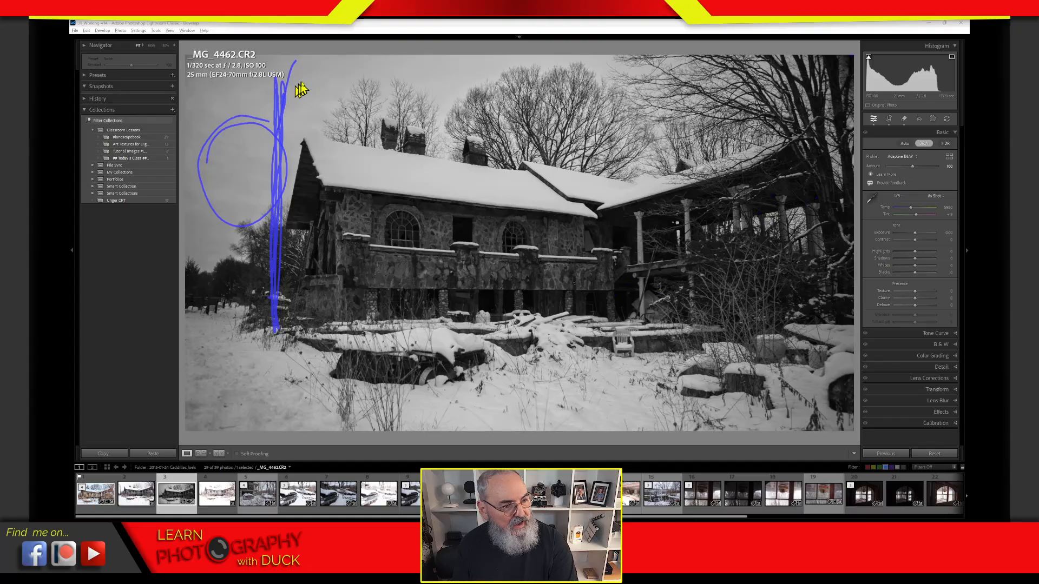
{"action": "left_click_drag", "start_coordinate": [292, 86], "coordinate": [314, 96]}
{"action": "mouse_move", "coordinate": [324, 78]}
{"action": "left_mouse_down"}
{"action": "mouse_move", "coordinate": [319, 86]}
{"action": "mouse_move", "coordinate": [330, 85]}
{"action": "left_mouse_up"}
{"action": "left_click_drag", "start_coordinate": [335, 75], "coordinate": [334, 95]}
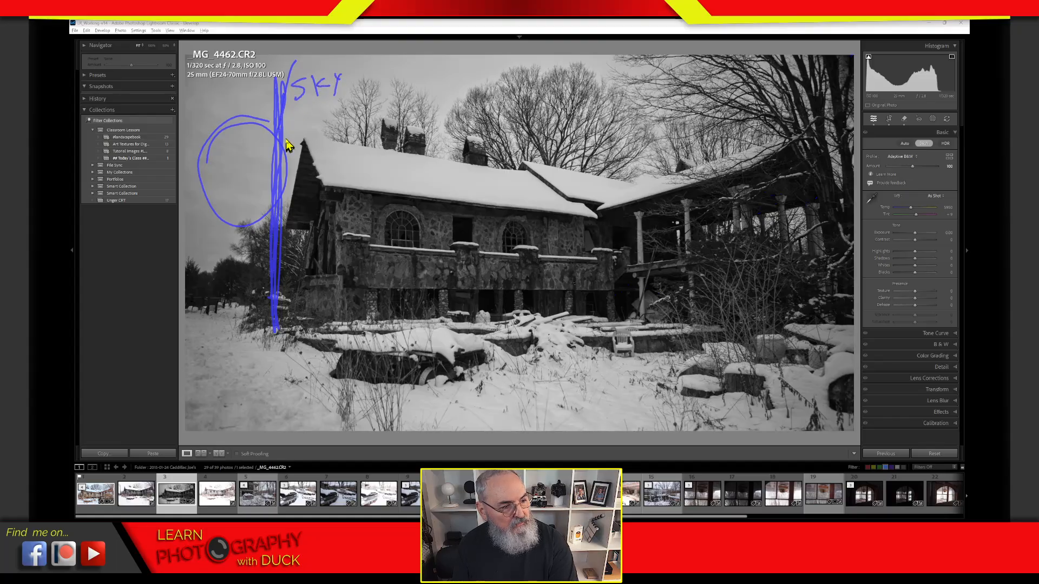
{"action": "mouse_move", "coordinate": [256, 171]}
{"action": "left_mouse_down"}
{"action": "mouse_move", "coordinate": [245, 193]}
{"action": "mouse_move", "coordinate": [261, 191]}
{"action": "left_mouse_up"}
{"action": "mouse_move", "coordinate": [272, 170]}
{"action": "left_mouse_down"}
{"action": "mouse_move", "coordinate": [271, 189]}
{"action": "mouse_move", "coordinate": [281, 178]}
{"action": "left_mouse_up"}
{"action": "left_click_drag", "start_coordinate": [287, 162], "coordinate": [282, 191]}
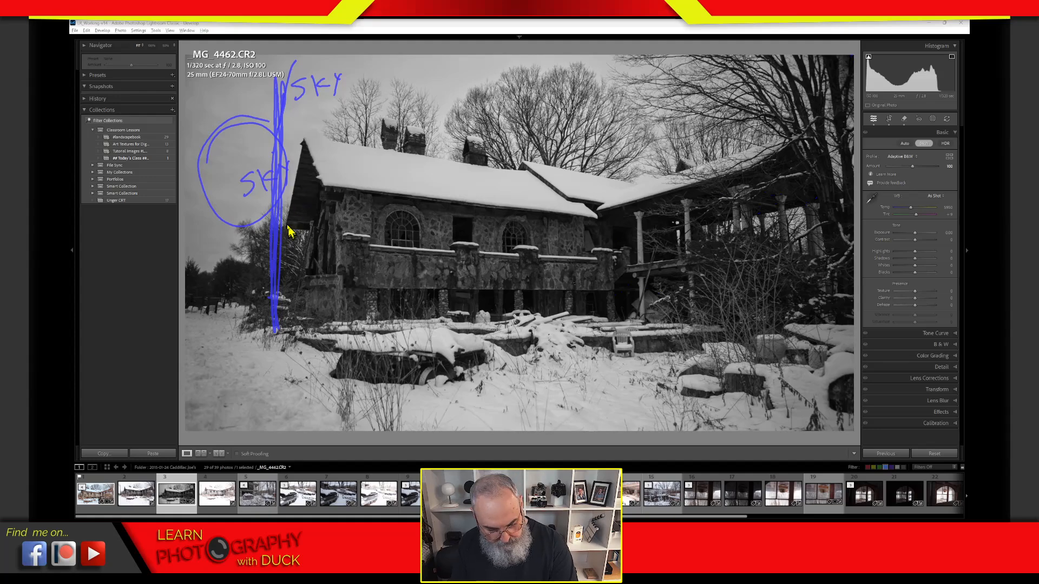
{"action": "key", "text": "e"}
{"action": "mouse_move", "coordinate": [289, 173]}
{"action": "left_mouse_down"}
{"action": "mouse_move", "coordinate": [231, 179]}
{"action": "mouse_move", "coordinate": [260, 195]}
{"action": "left_mouse_up"}
{"action": "mouse_move", "coordinate": [300, 106]}
{"action": "left_mouse_down"}
{"action": "mouse_move", "coordinate": [235, 110]}
{"action": "mouse_move", "coordinate": [259, 127]}
{"action": "left_mouse_up"}
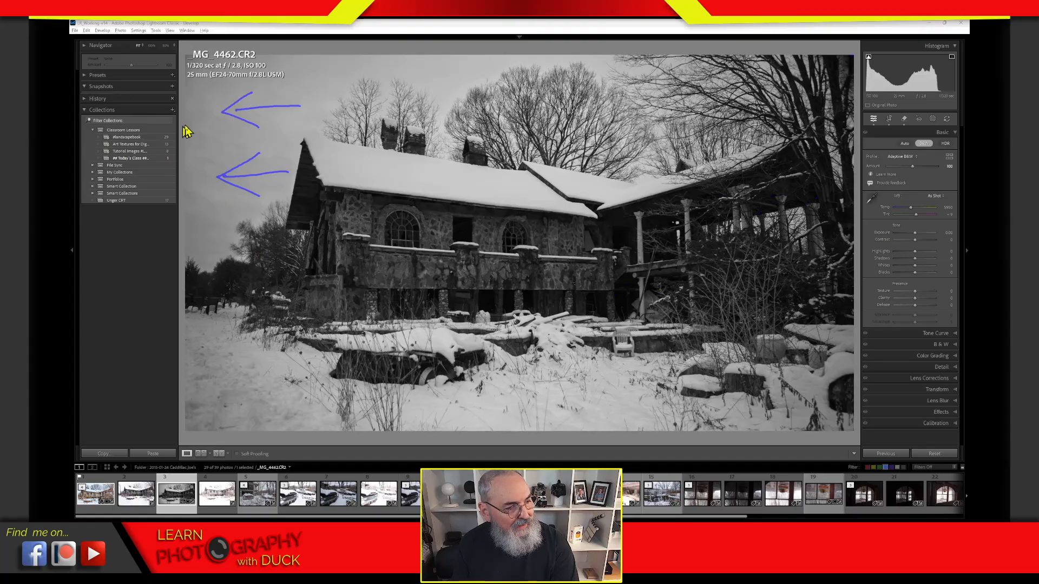
{"action": "left_click_drag", "start_coordinate": [186, 84], "coordinate": [186, 271]}
{"action": "left_click_drag", "start_coordinate": [190, 79], "coordinate": [188, 271]}
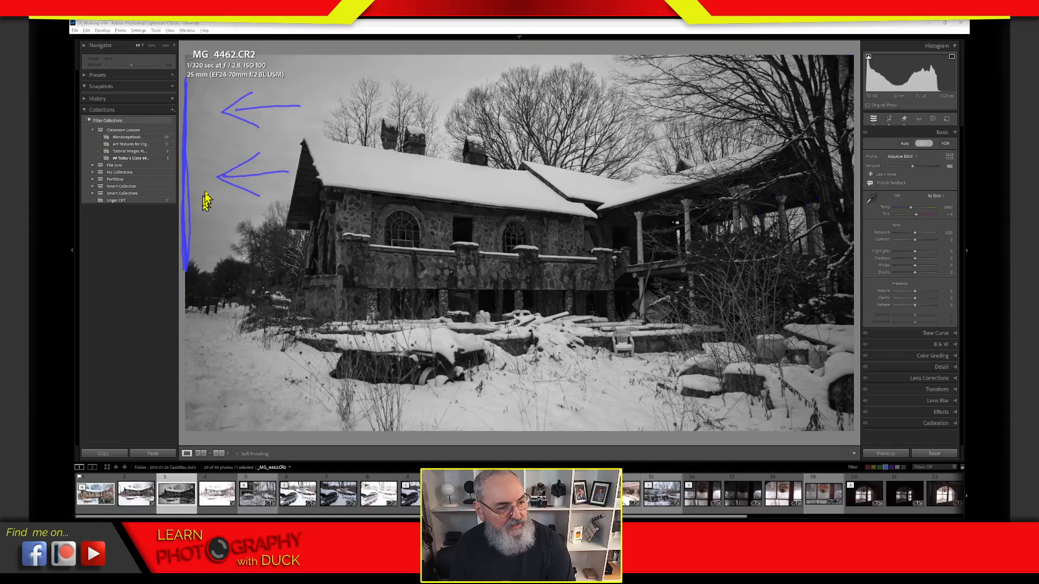
{"action": "mouse_move", "coordinate": [213, 175]}
{"action": "left_mouse_down"}
{"action": "mouse_move", "coordinate": [195, 195]}
{"action": "mouse_move", "coordinate": [240, 205]}
{"action": "mouse_move", "coordinate": [233, 198]}
{"action": "mouse_move", "coordinate": [221, 223]}
{"action": "left_mouse_up"}
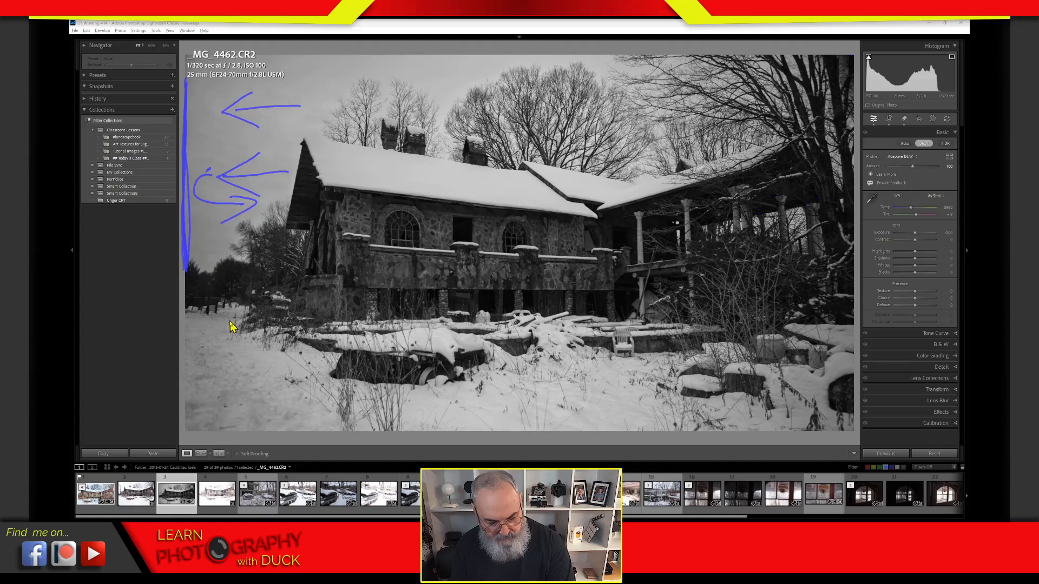
{"action": "key", "text": "Escape"}
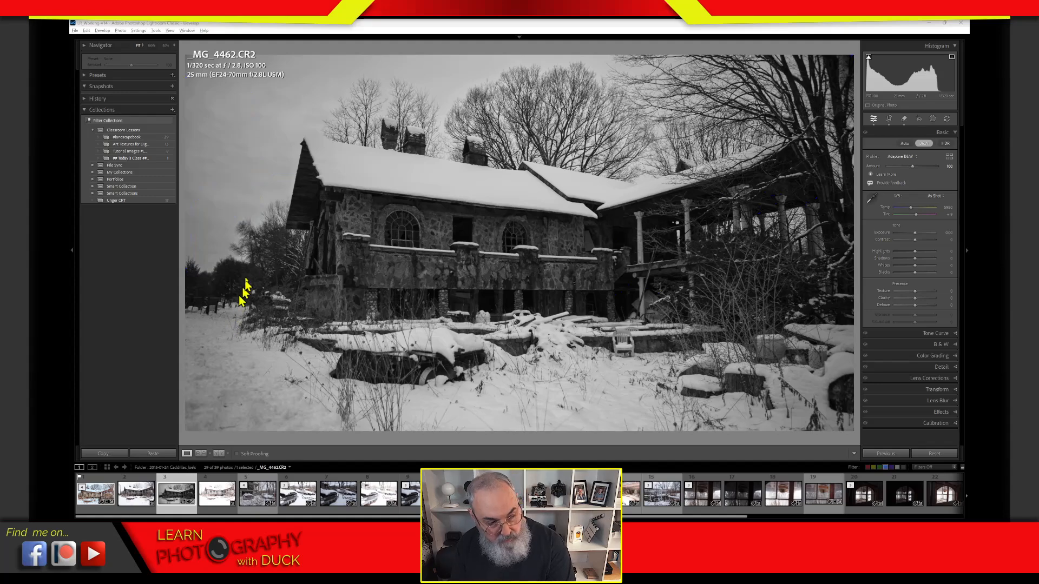
{"action": "left_click_drag", "start_coordinate": [271, 59], "coordinate": [266, 328]}
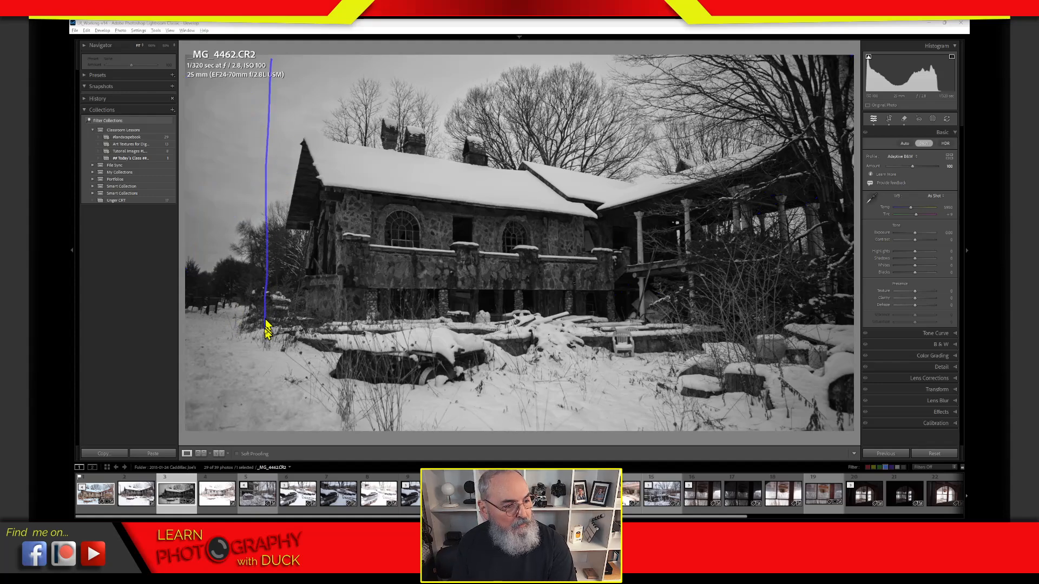
{"action": "left_click_drag", "start_coordinate": [272, 60], "coordinate": [267, 292]}
{"action": "key", "text": "Escape"}
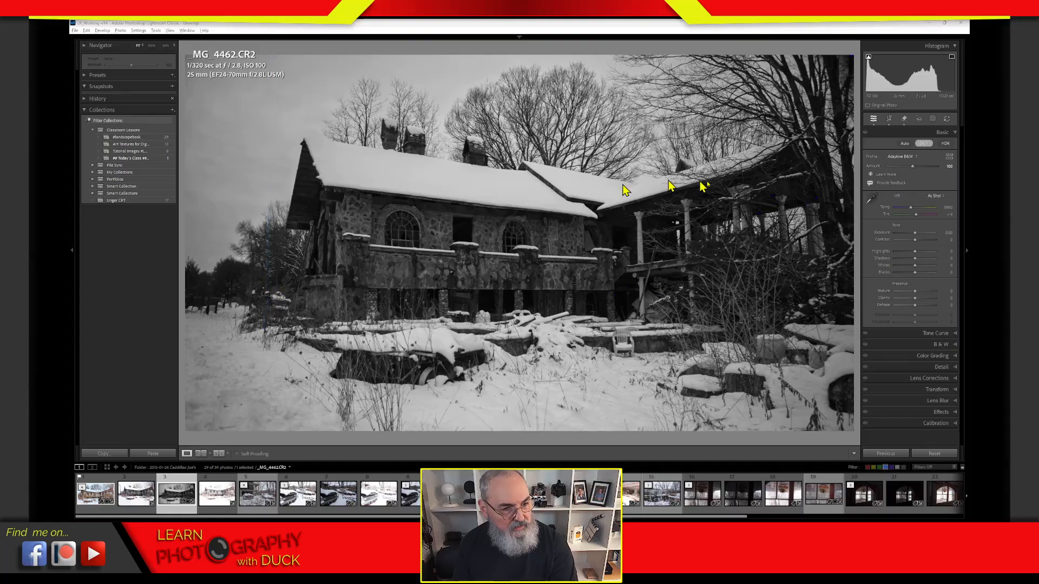
Step: Pull the crop's left edge inward and apply the tighter 16:9 crop
{"action": "left_click", "coordinate": [889, 119]}
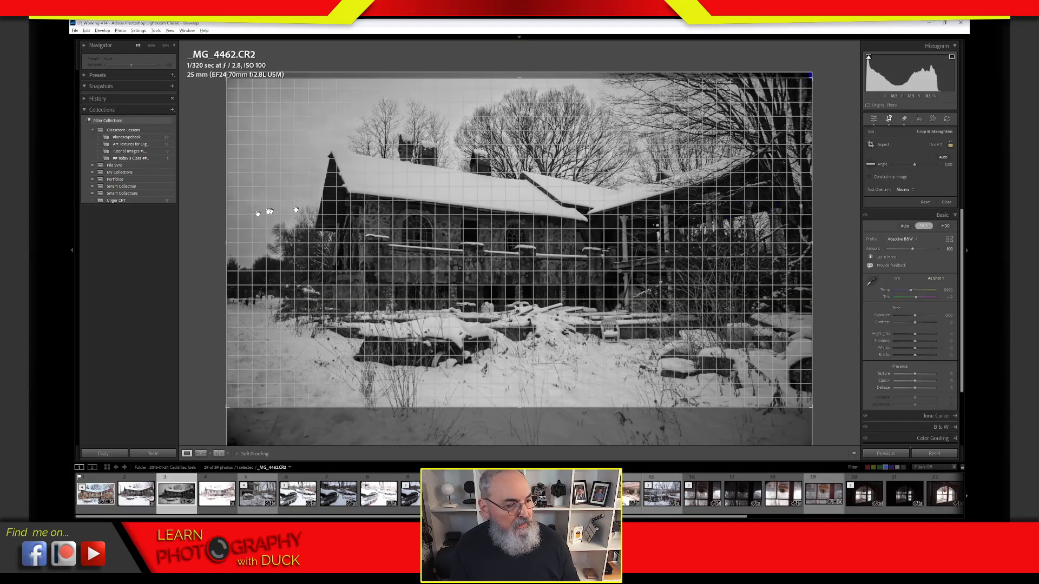
{"action": "left_click_drag", "start_coordinate": [225, 243], "coordinate": [318, 224]}
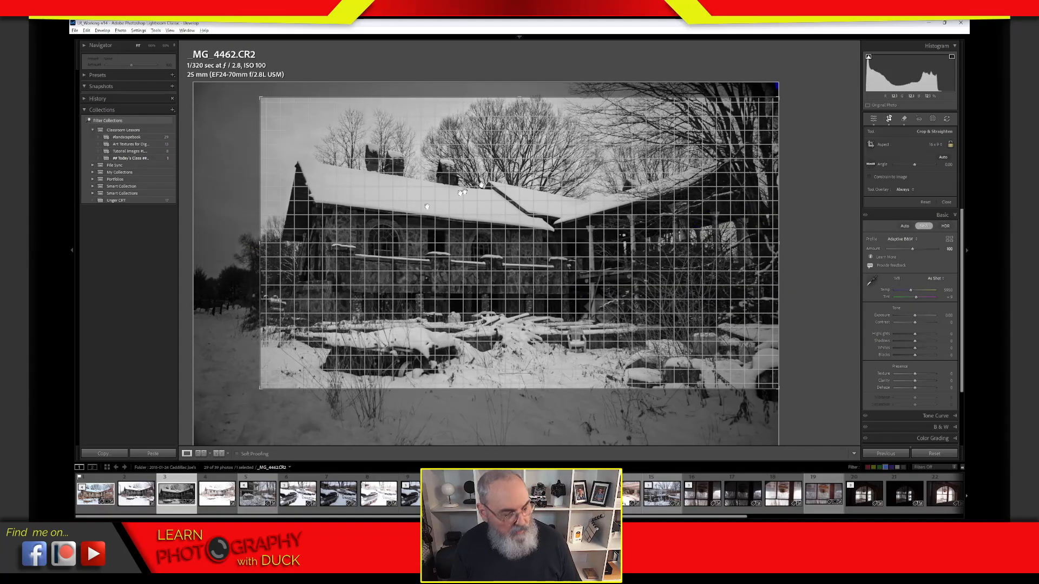
{"action": "key", "text": "Return"}
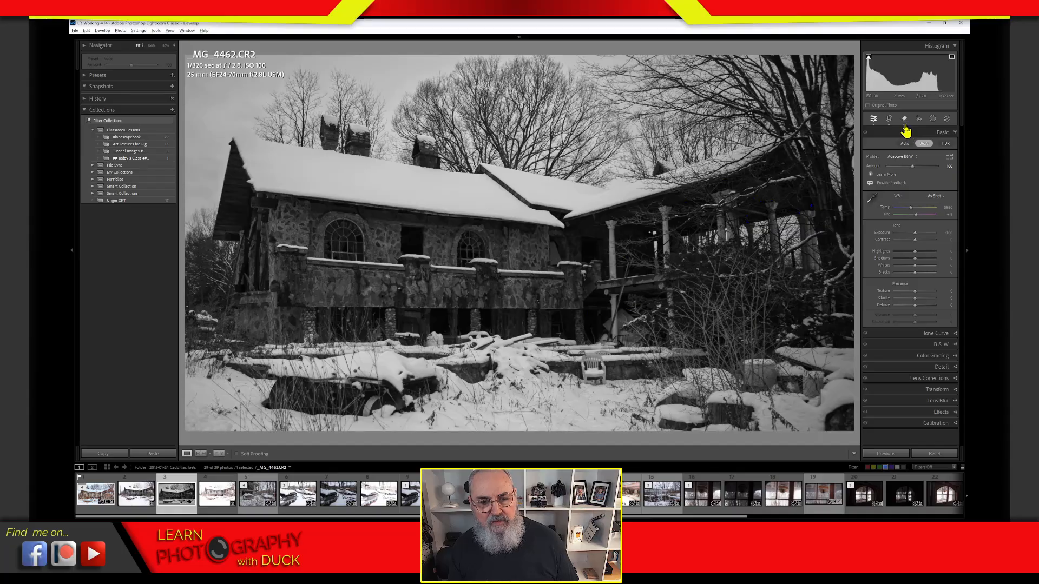
Step: Extend the crop at the left and bottom-left, trim the right edge, and commit it
{"action": "left_click", "coordinate": [889, 119]}
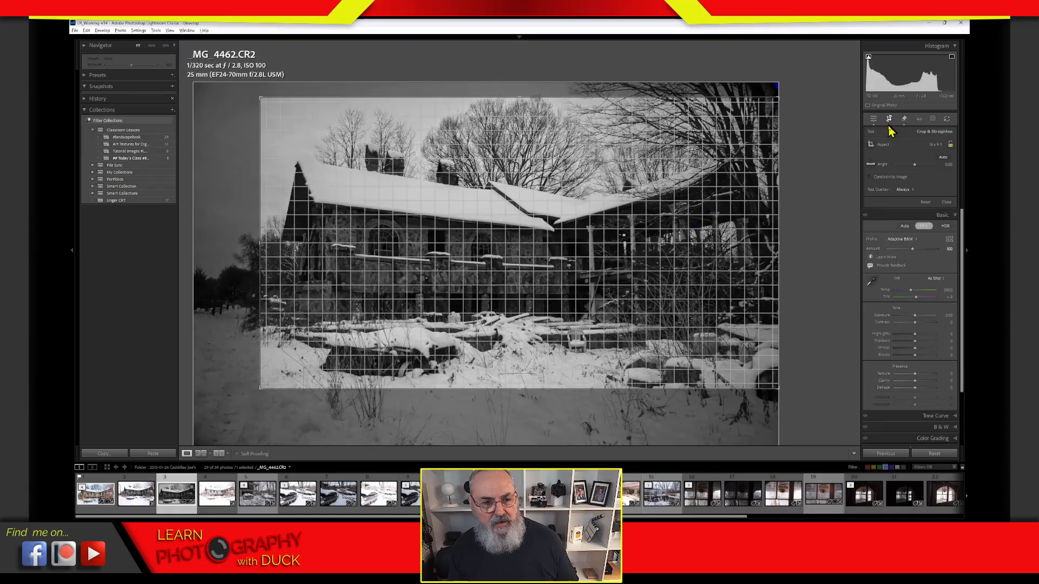
{"action": "left_click_drag", "start_coordinate": [260, 246], "coordinate": [217, 250]}
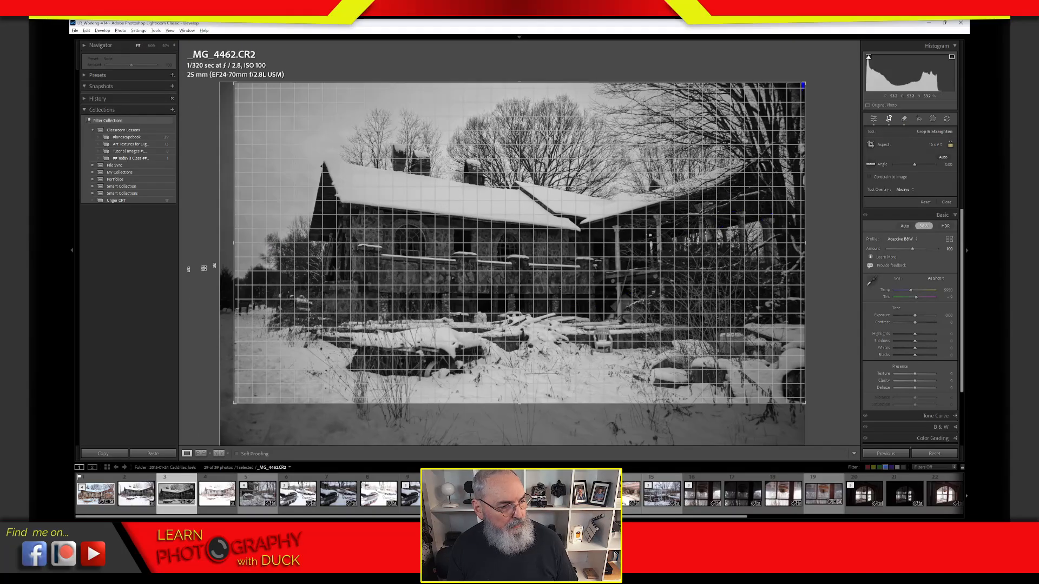
{"action": "left_click_drag", "start_coordinate": [234, 405], "coordinate": [215, 417]}
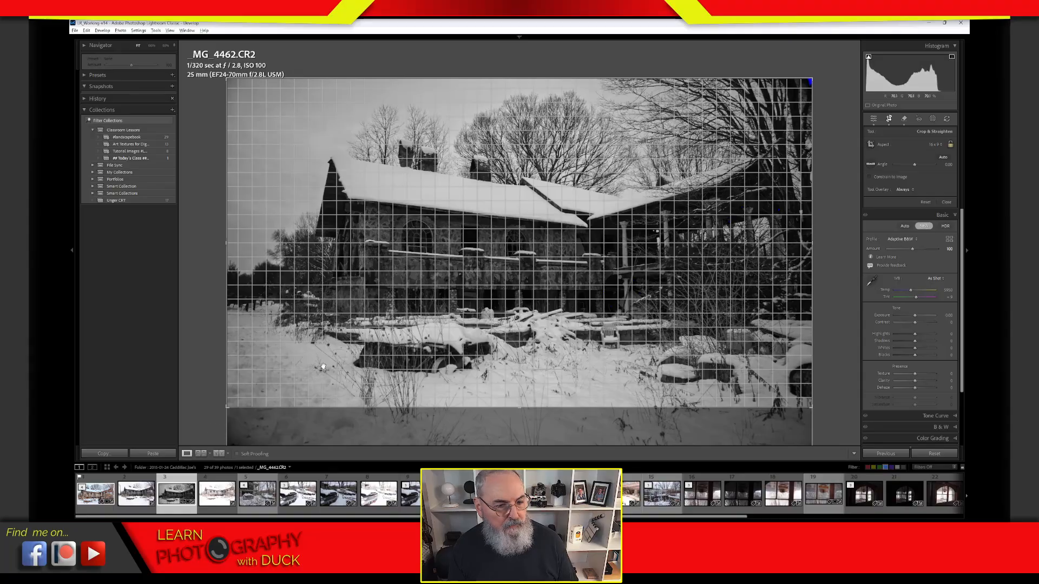
{"action": "left_click_drag", "start_coordinate": [810, 247], "coordinate": [788, 247]}
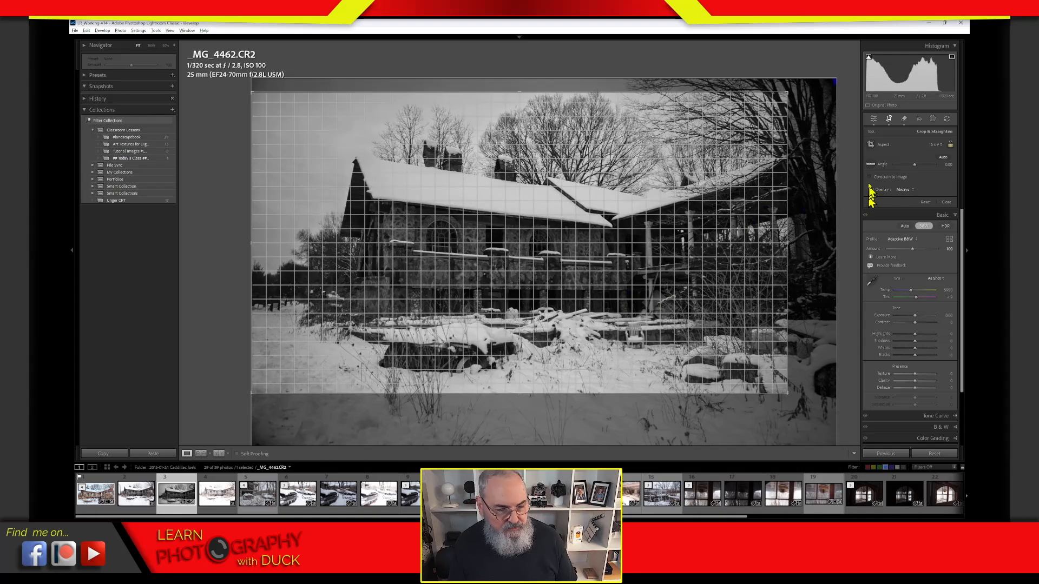
{"action": "left_click_drag", "start_coordinate": [788, 243], "coordinate": [781, 233]}
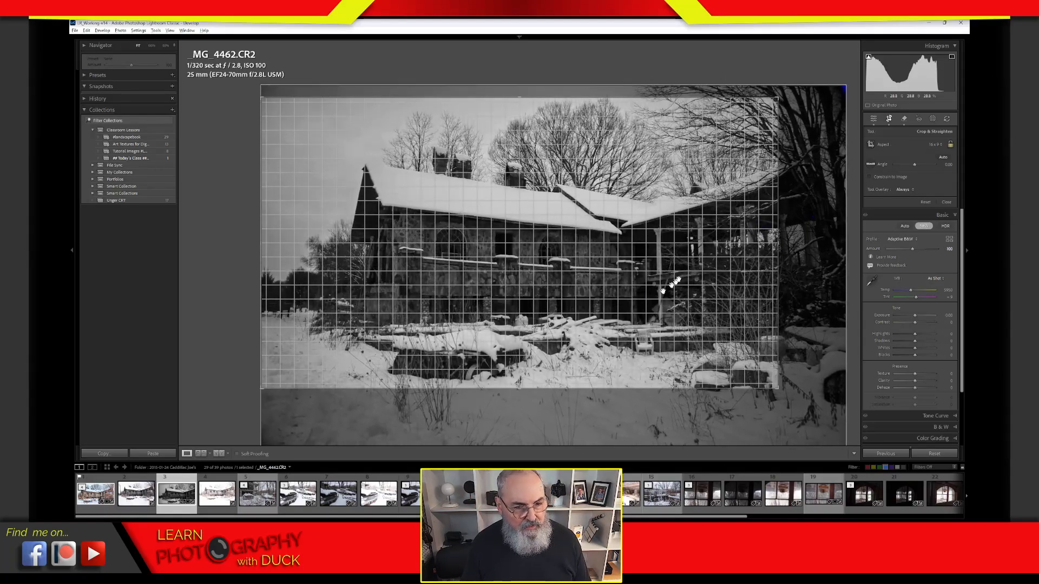
{"action": "left_click", "coordinate": [889, 120]}
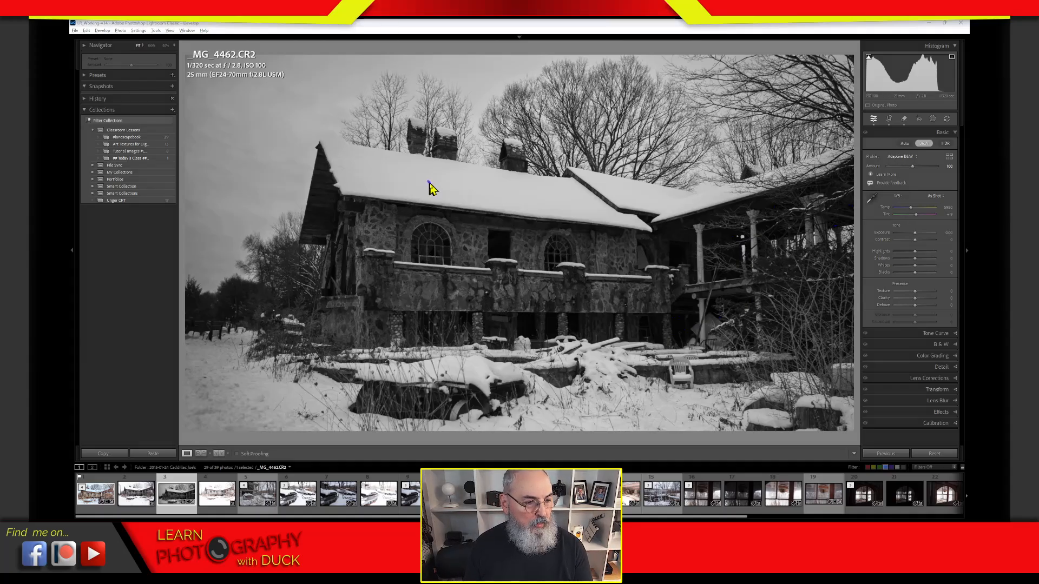
{"action": "mouse_move", "coordinate": [427, 182]}
{"action": "left_mouse_down"}
{"action": "mouse_move", "coordinate": [552, 197]}
{"action": "mouse_move", "coordinate": [537, 185]}
{"action": "mouse_move", "coordinate": [521, 208]}
{"action": "left_mouse_up"}
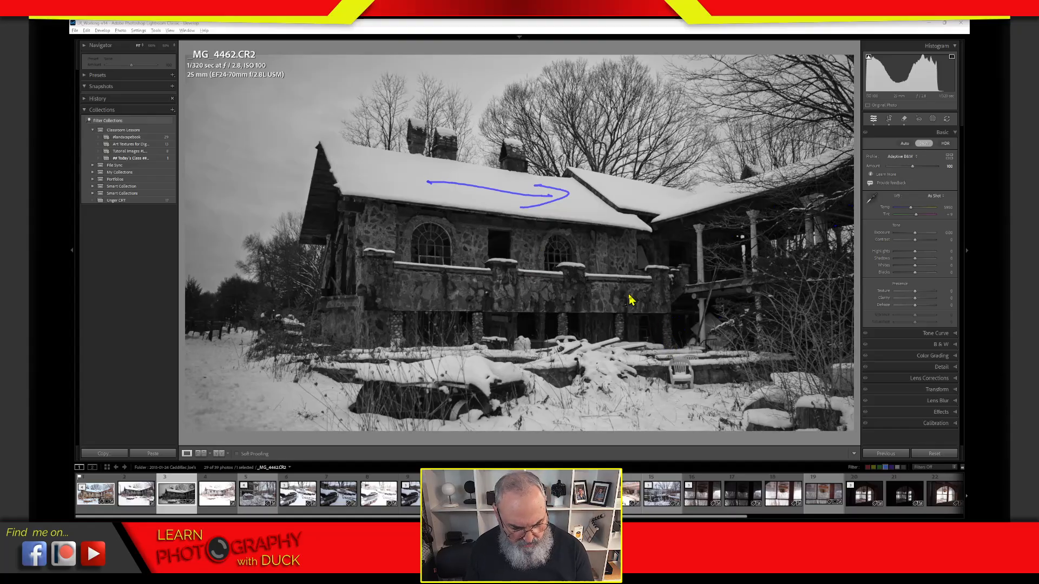
{"action": "key", "text": "Escape"}
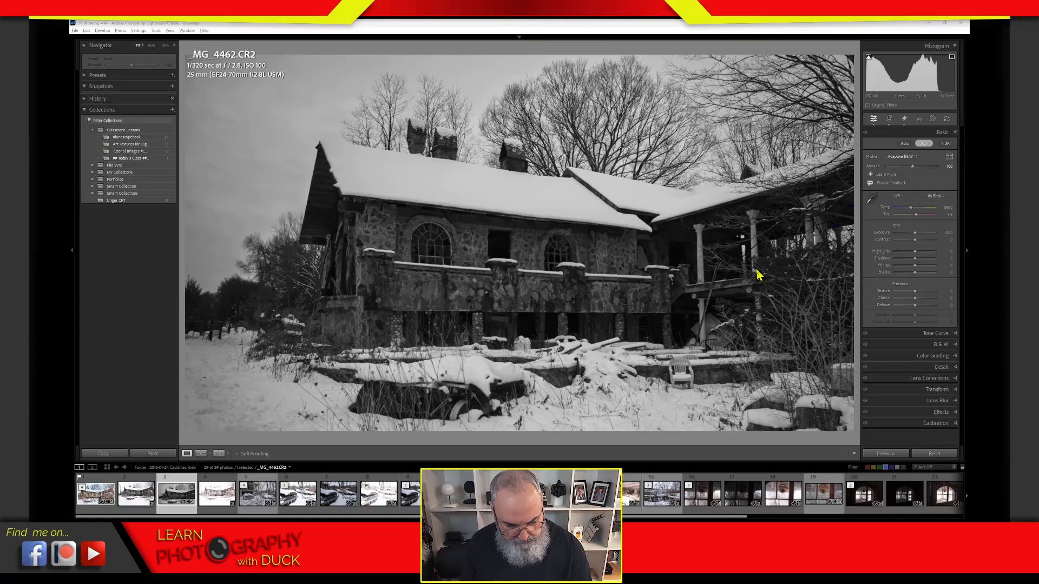
{"action": "mouse_move", "coordinate": [756, 274]}
{"action": "left_mouse_down"}
{"action": "mouse_move", "coordinate": [760, 223]}
{"action": "mouse_move", "coordinate": [769, 355]}
{"action": "mouse_move", "coordinate": [760, 217]}
{"action": "mouse_move", "coordinate": [772, 309]}
{"action": "left_mouse_up"}
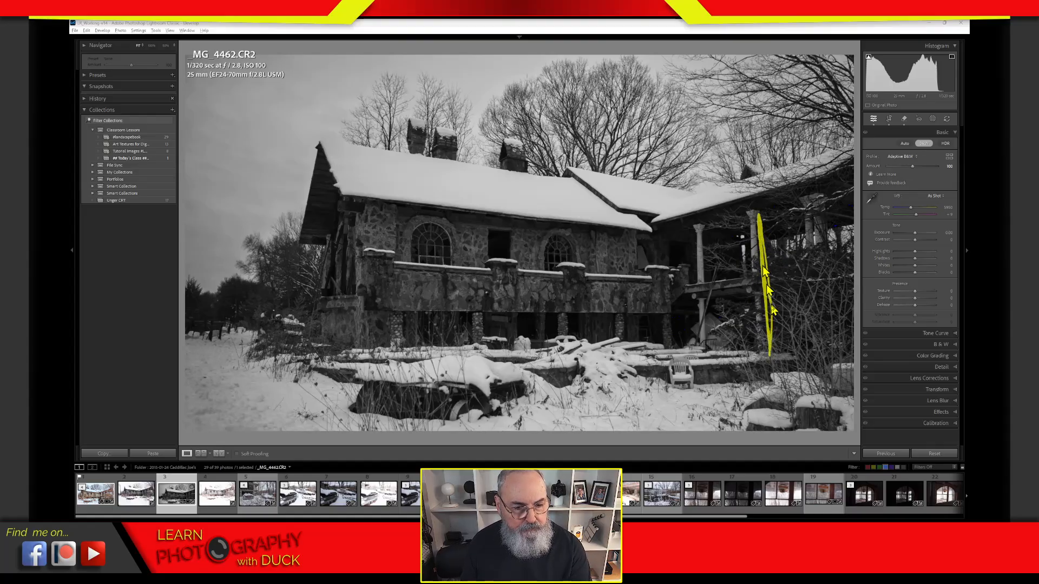
{"action": "left_click_drag", "start_coordinate": [753, 233], "coordinate": [723, 234]}
{"action": "left_click_drag", "start_coordinate": [723, 234], "coordinate": [744, 244]}
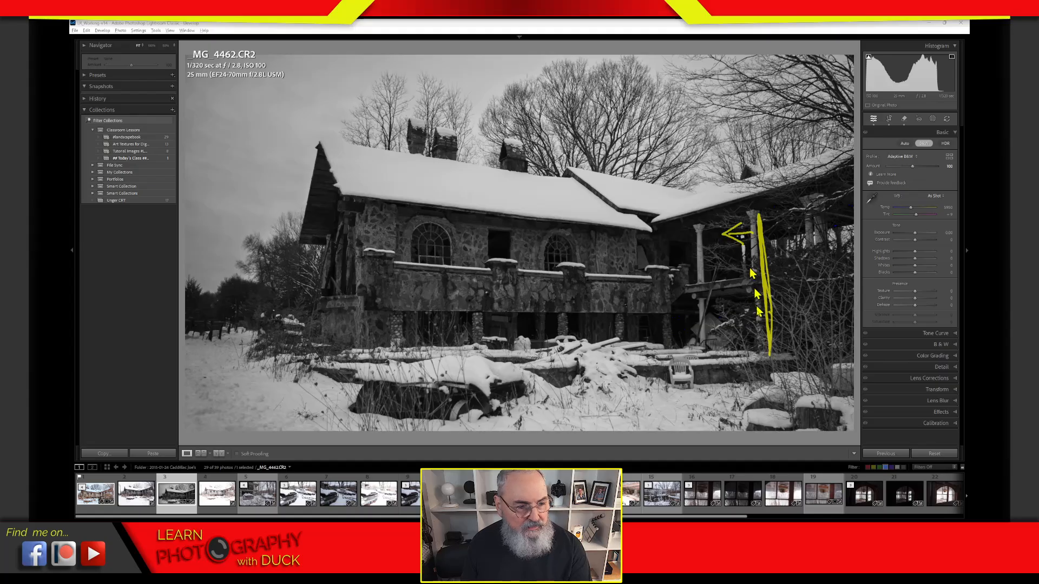
{"action": "left_click_drag", "start_coordinate": [325, 225], "coordinate": [320, 336]}
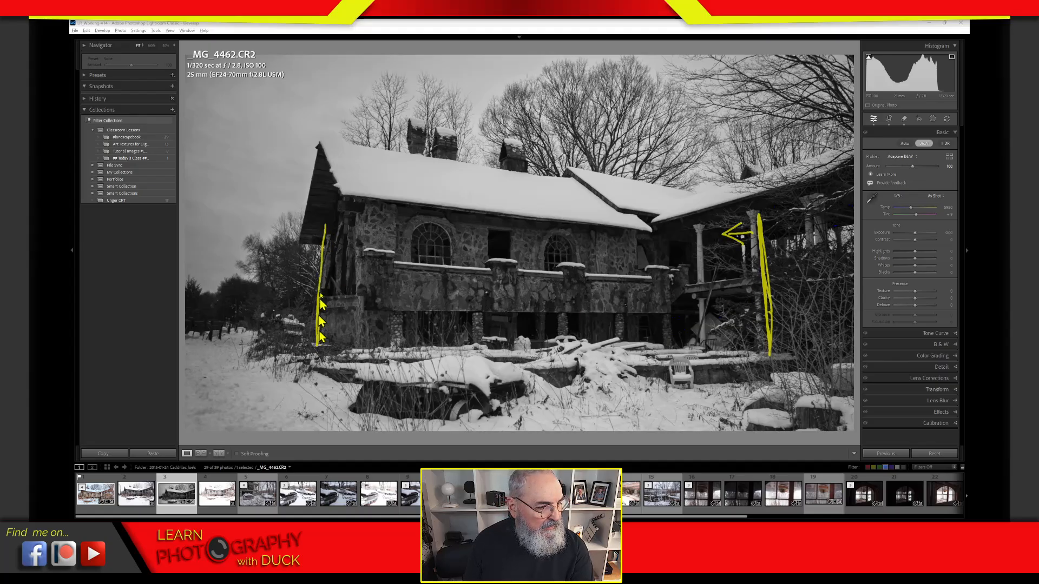
{"action": "mouse_move", "coordinate": [320, 296]}
{"action": "left_mouse_down"}
{"action": "mouse_move", "coordinate": [318, 336]}
{"action": "mouse_move", "coordinate": [323, 233]}
{"action": "mouse_move", "coordinate": [316, 359]}
{"action": "left_mouse_up"}
{"action": "left_click_drag", "start_coordinate": [331, 245], "coordinate": [392, 247]}
{"action": "mouse_move", "coordinate": [367, 234]}
{"action": "left_mouse_down"}
{"action": "mouse_move", "coordinate": [392, 247]}
{"action": "mouse_move", "coordinate": [351, 263]}
{"action": "left_mouse_up"}
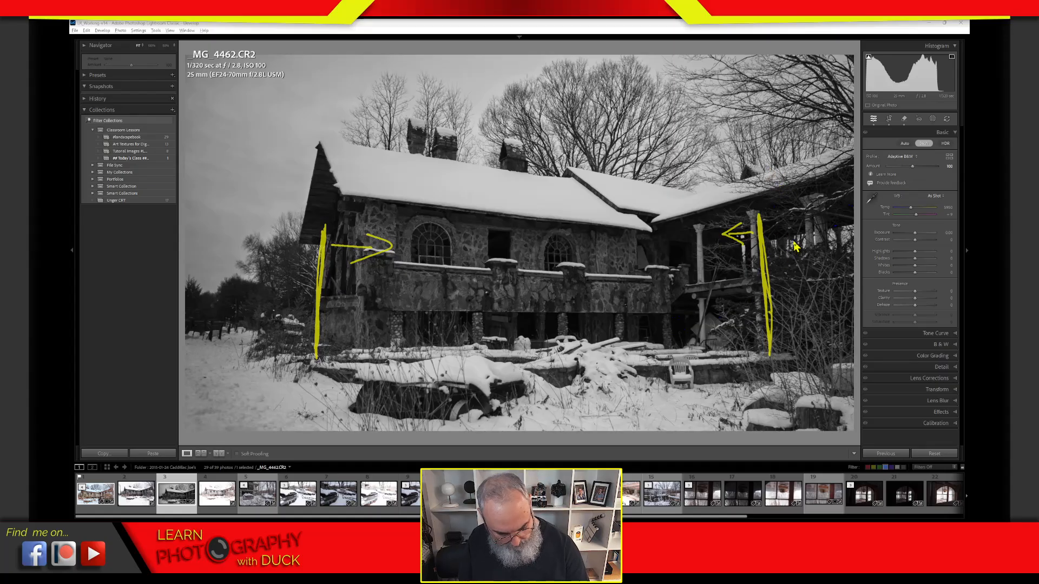
{"action": "key", "text": "Escape"}
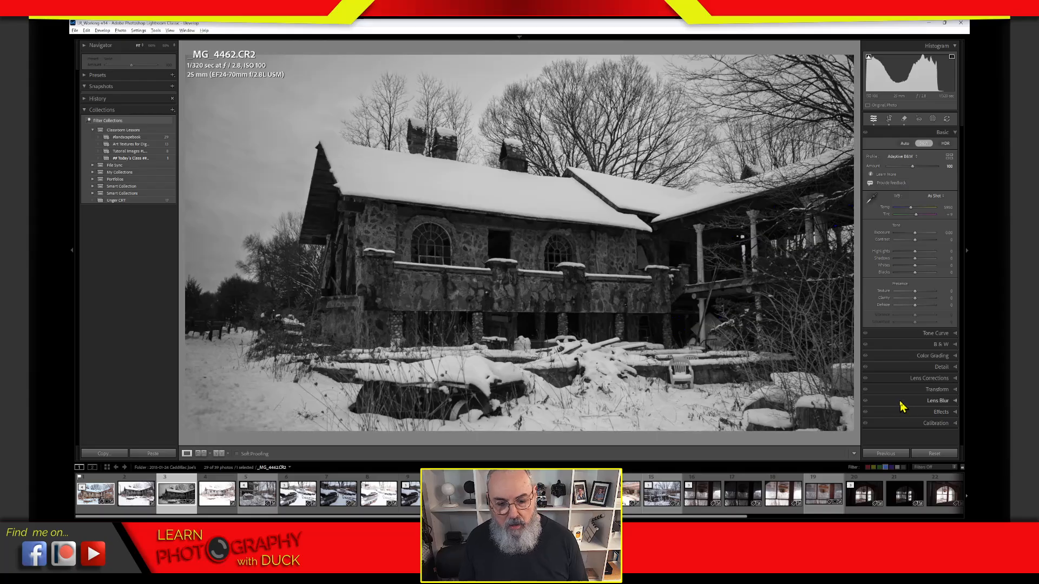
Step: Expand the Lens Corrections and Transform panels
{"action": "left_click", "coordinate": [897, 379]}
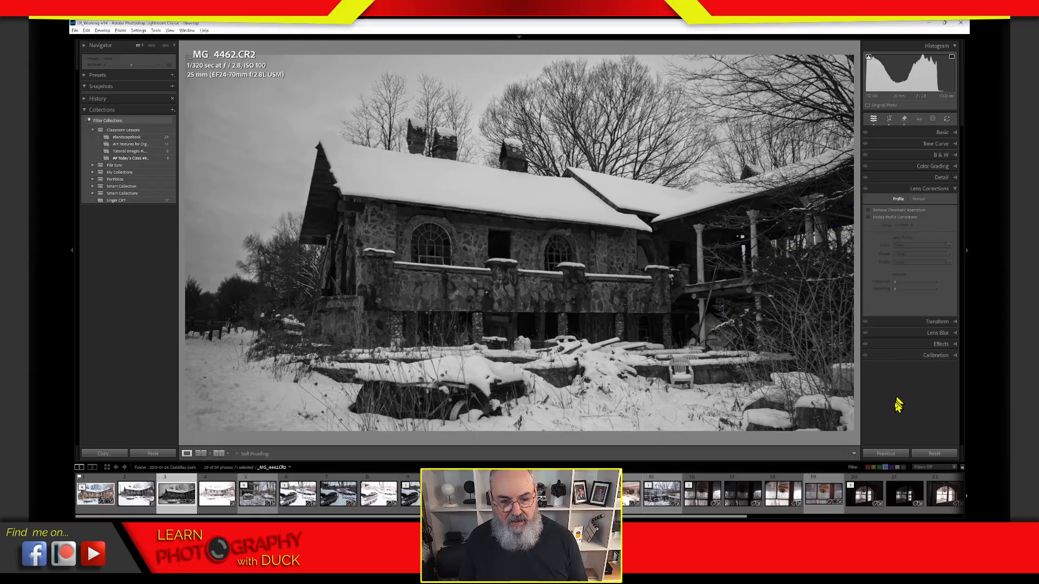
{"action": "left_click", "coordinate": [905, 322]}
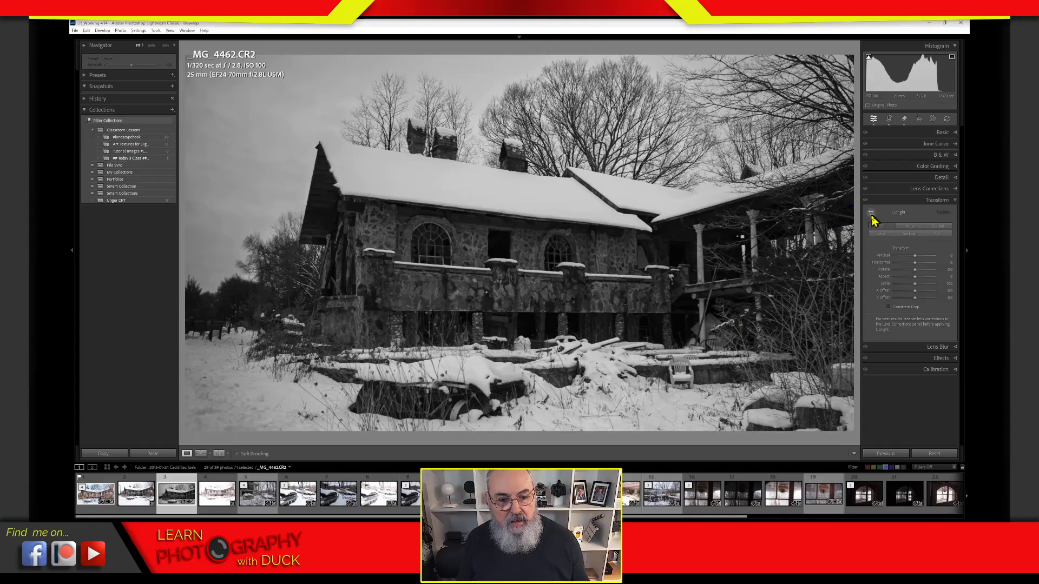
Step: Place Guided Upright guides on the right porch post and left wall to straighten the verticals
{"action": "left_click", "coordinate": [871, 212]}
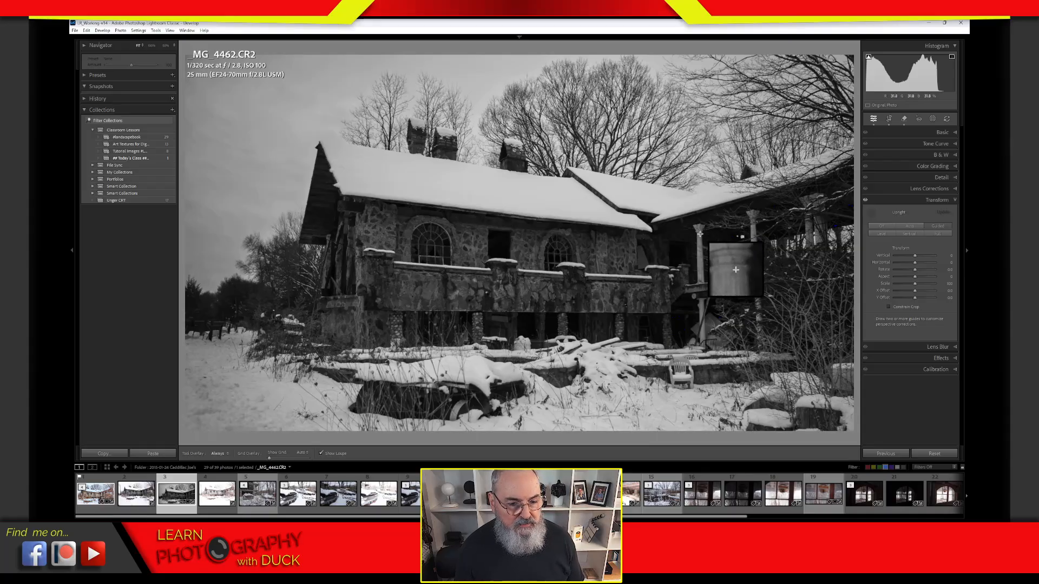
{"action": "left_click_drag", "start_coordinate": [700, 232], "coordinate": [703, 367]}
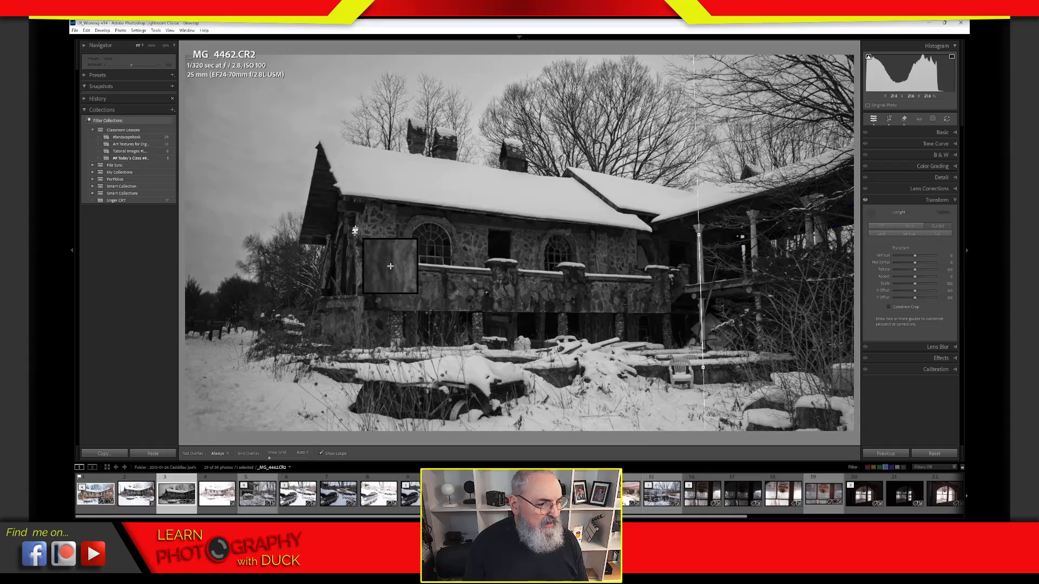
{"action": "mouse_move", "coordinate": [357, 216]}
{"action": "left_mouse_down"}
{"action": "mouse_move", "coordinate": [345, 361]}
{"action": "mouse_move", "coordinate": [355, 378]}
{"action": "mouse_move", "coordinate": [345, 358]}
{"action": "mouse_move", "coordinate": [354, 363]}
{"action": "left_mouse_up"}
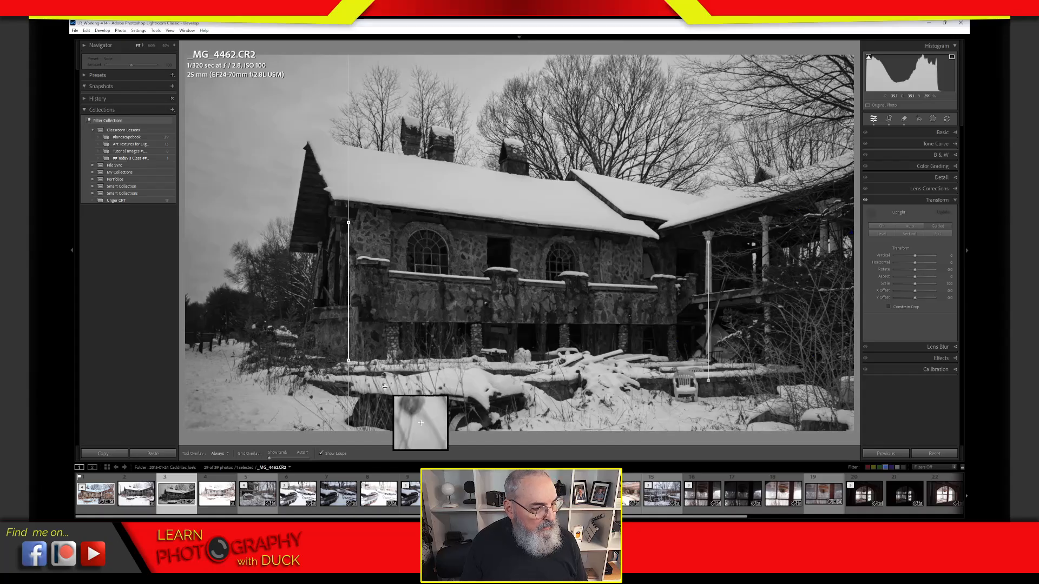
{"action": "left_click_drag", "start_coordinate": [348, 223], "coordinate": [350, 218]}
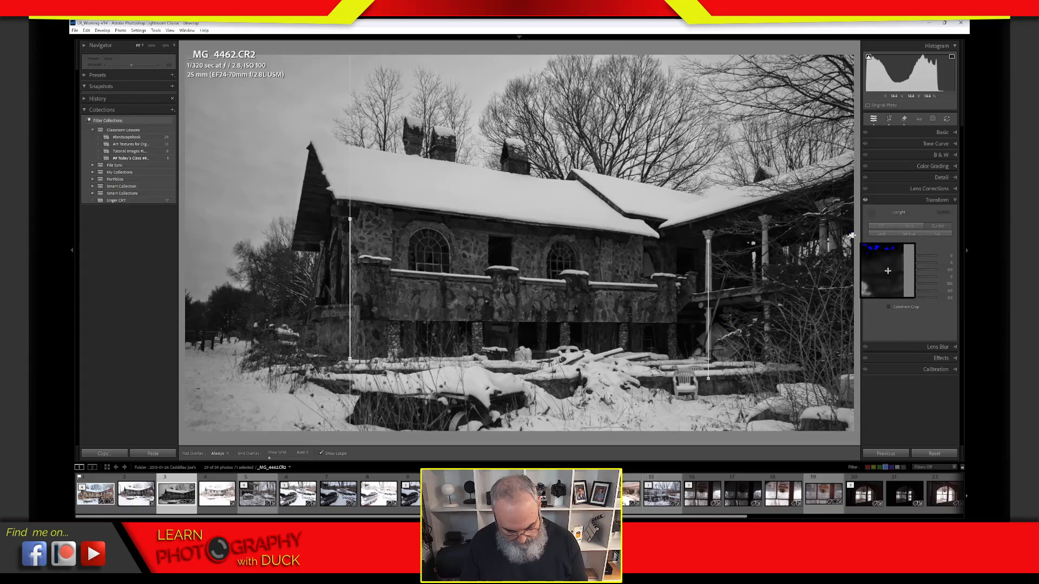
{"action": "left_click", "coordinate": [870, 213]}
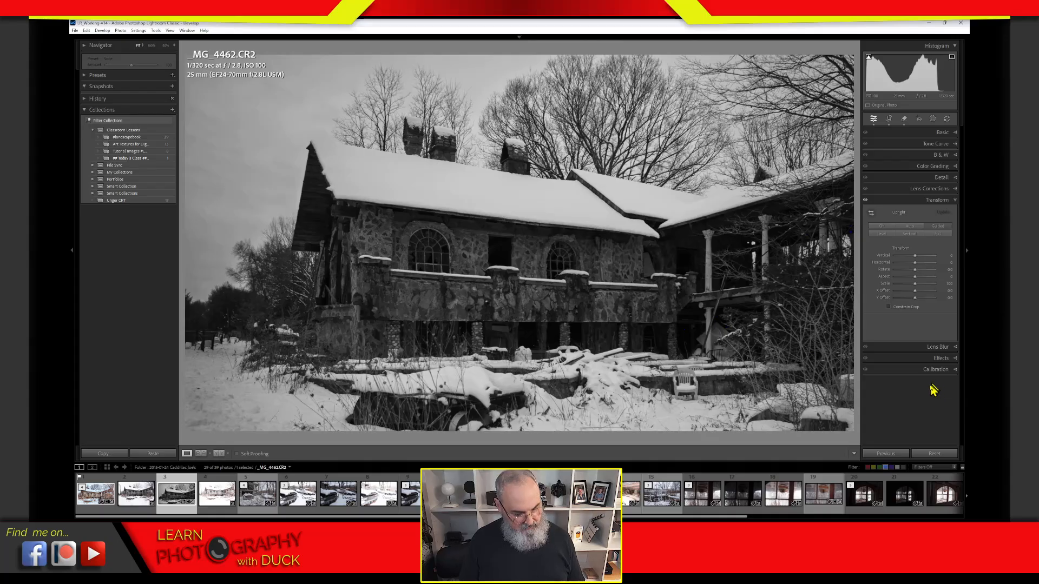
Step: Show the straightened photo in full-screen preview with F
{"action": "key", "text": "f"}
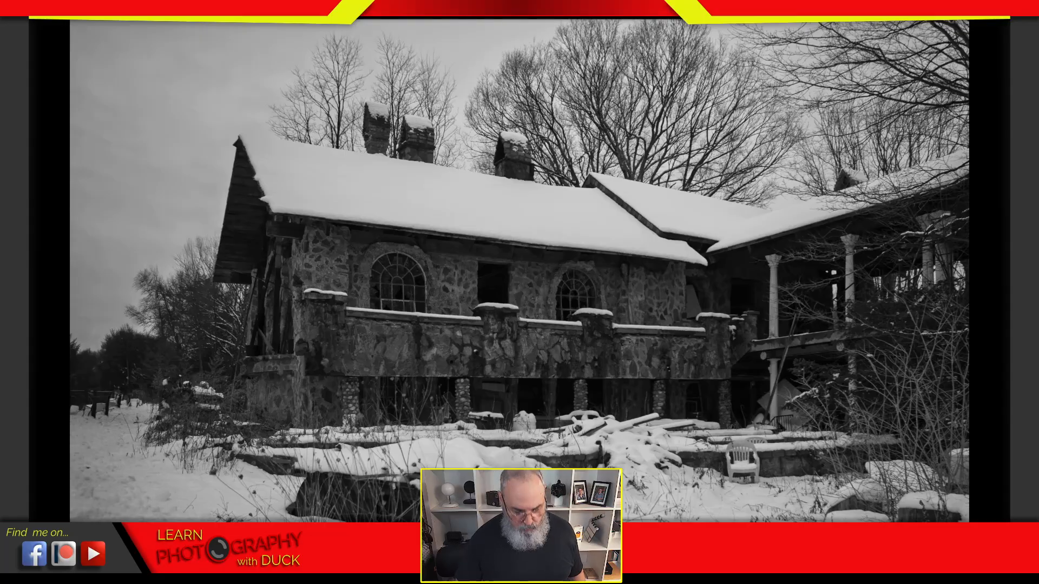
Step: Exit full-screen preview back to the Develop view with F
{"action": "key", "text": "f"}
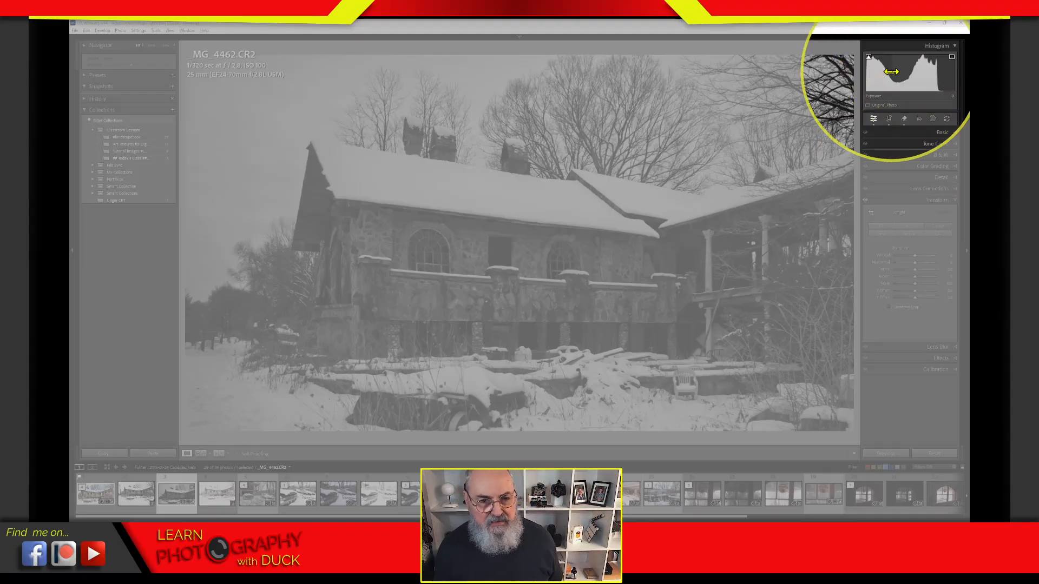
Step: Nudge Exposure up to 0.04 by dragging in the histogram
{"action": "left_click_drag", "start_coordinate": [924, 78], "coordinate": [918, 74]}
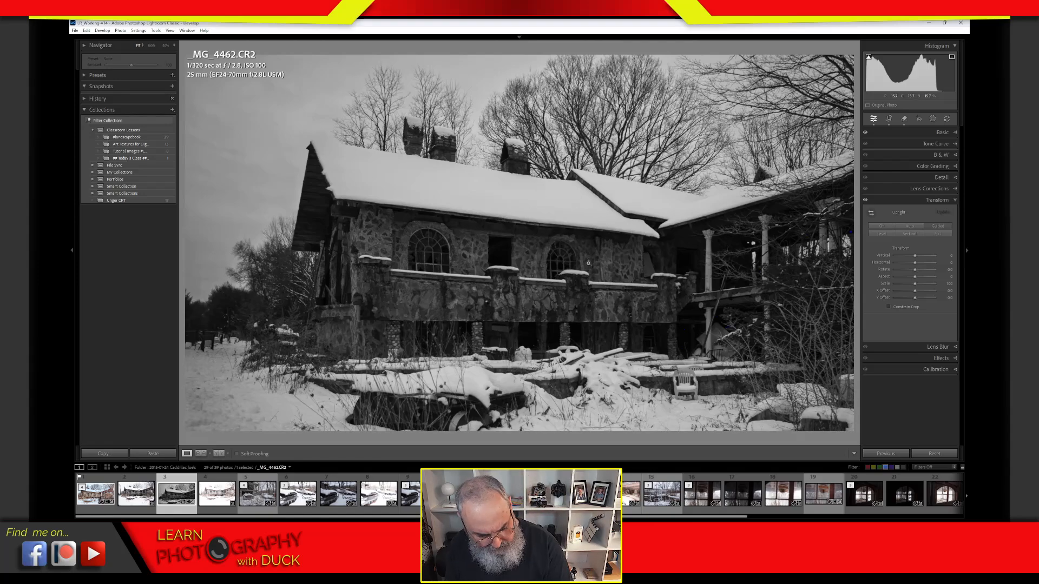
{"action": "key", "text": "1"}
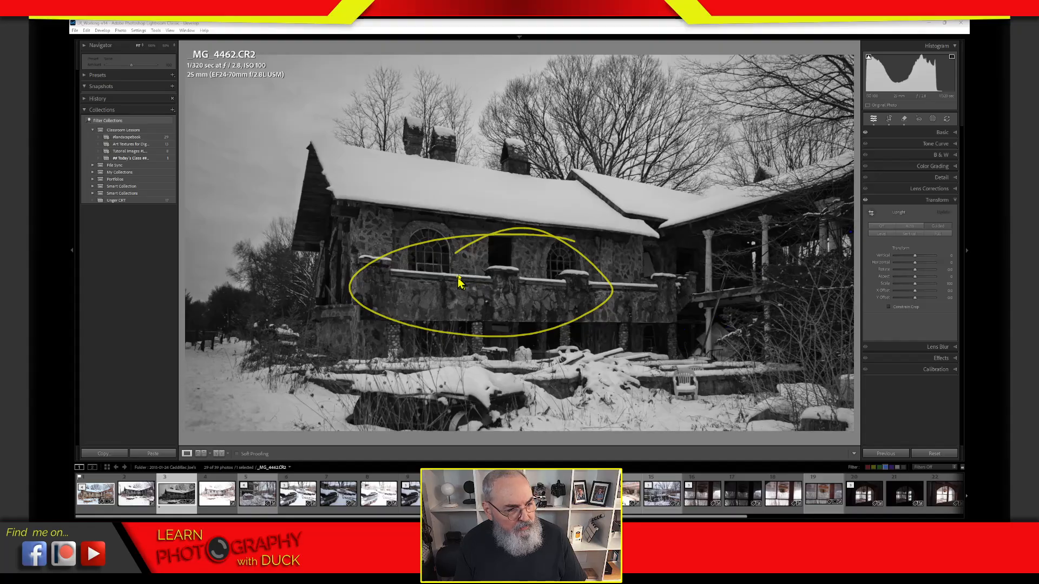
{"action": "left_click_drag", "start_coordinate": [459, 281], "coordinate": [472, 301]}
{"action": "left_click", "coordinate": [479, 304]}
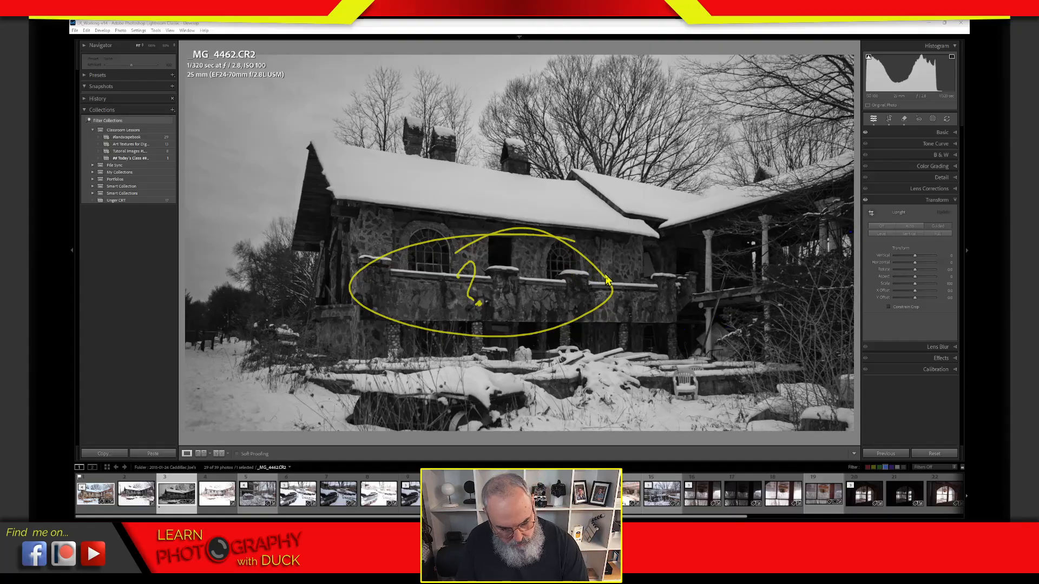
{"action": "key", "text": "Escape"}
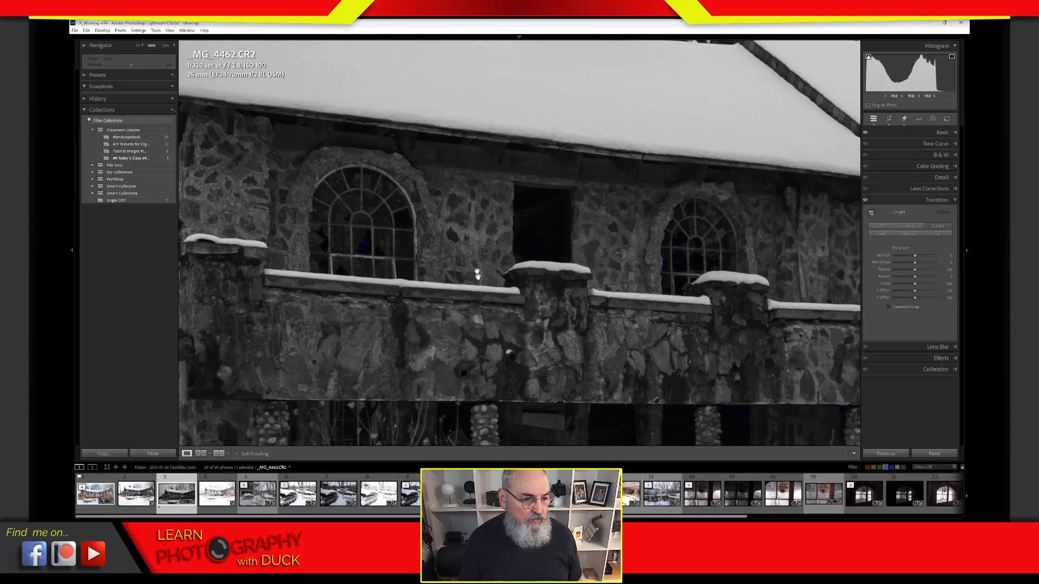
Step: Zoom to 100% on the stone wall, then pan to the left side and the snowy roof and chimneys
{"action": "left_click", "coordinate": [475, 270]}
{"action": "left_click_drag", "start_coordinate": [663, 343], "coordinate": [880, 300]}
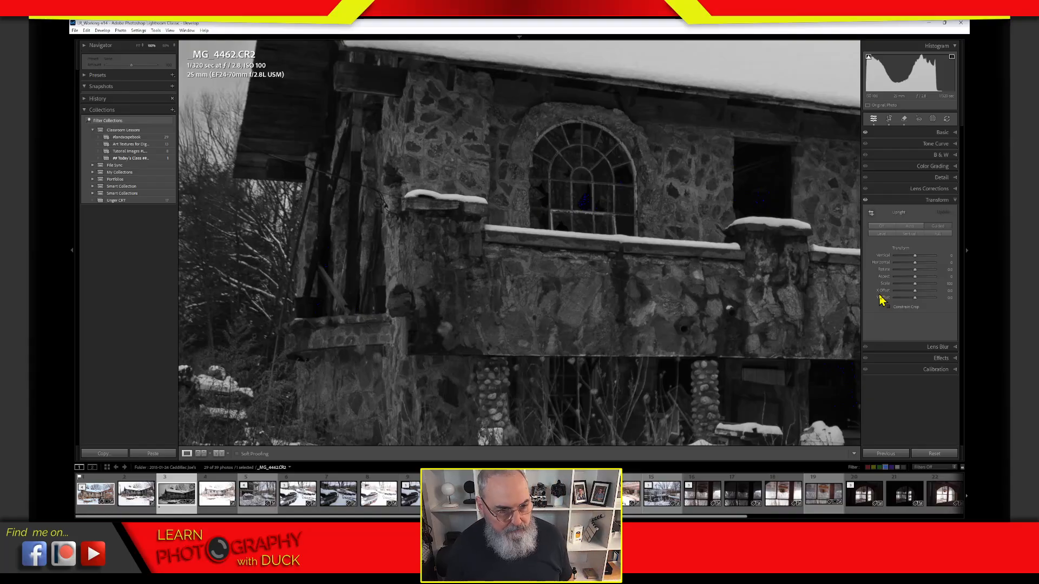
{"action": "left_click_drag", "start_coordinate": [642, 105], "coordinate": [515, 334]}
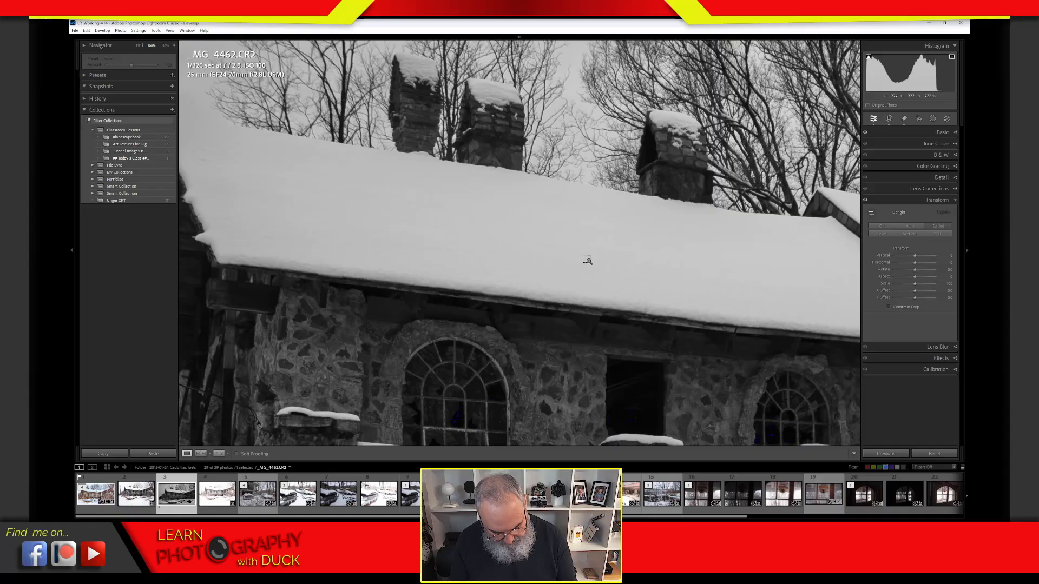
Step: Inspect the roof snow and trees at 300%, then fit the whole house and expand the Basic panel
{"action": "key", "text": "ctrl+equal"}
{"action": "key", "text": "ctrl+equal"}
{"action": "key", "text": "ctrl+equal"}
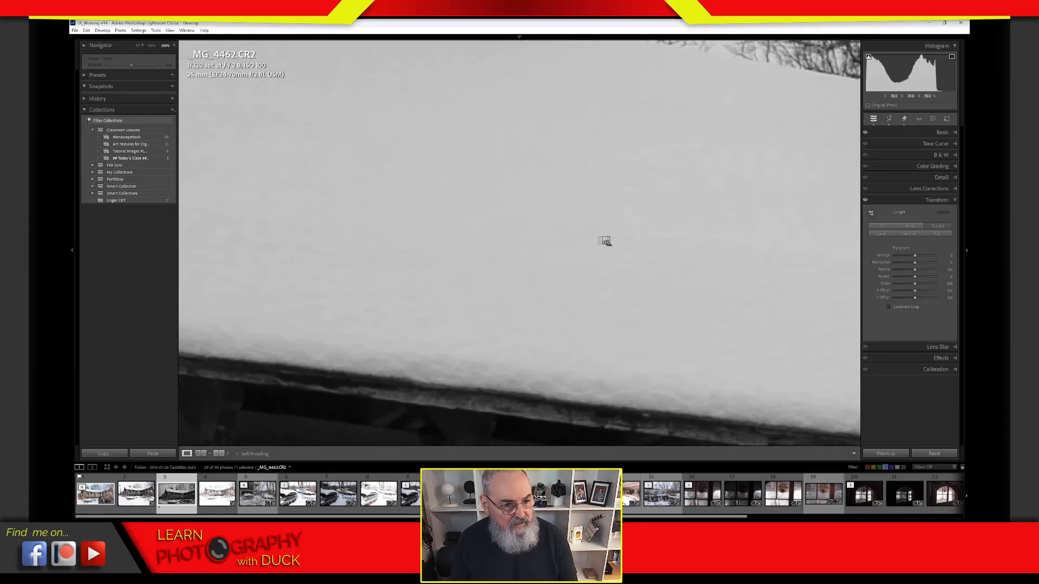
{"action": "left_click_drag", "start_coordinate": [619, 223], "coordinate": [482, 248]}
{"action": "left_click_drag", "start_coordinate": [675, 320], "coordinate": [503, 295]}
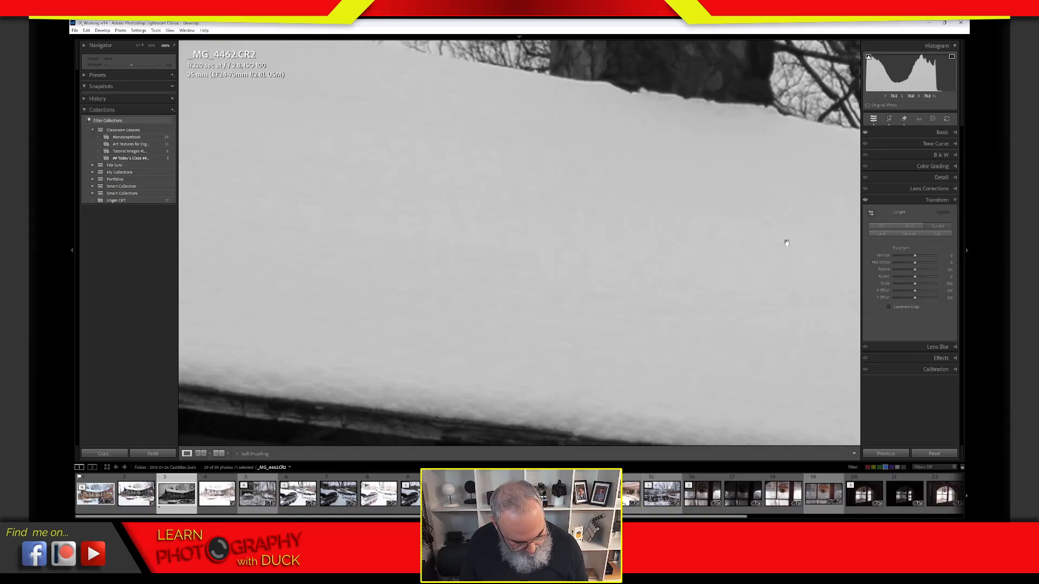
{"action": "left_click", "coordinate": [786, 242]}
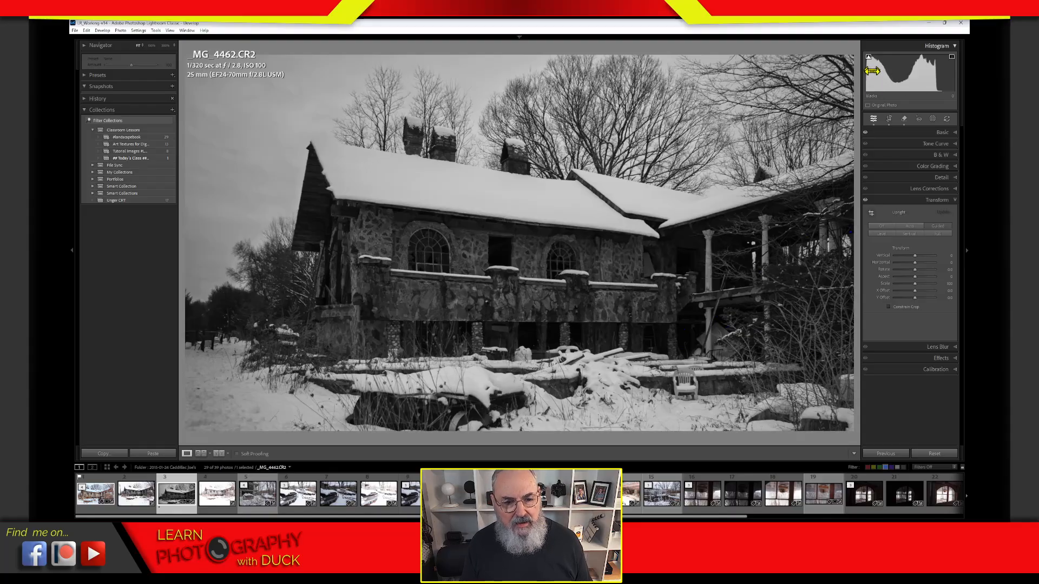
{"action": "left_click", "coordinate": [902, 133]}
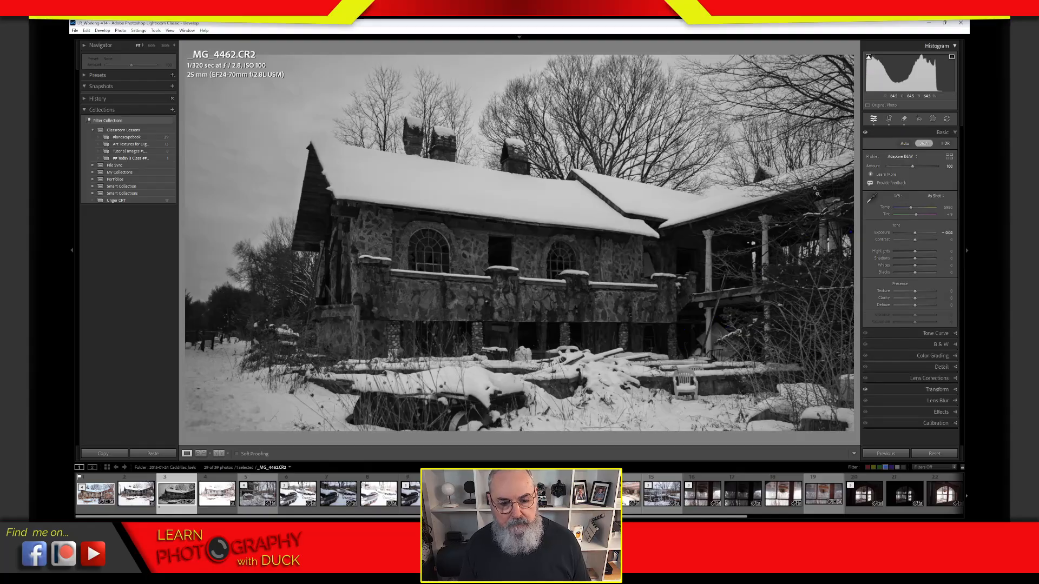
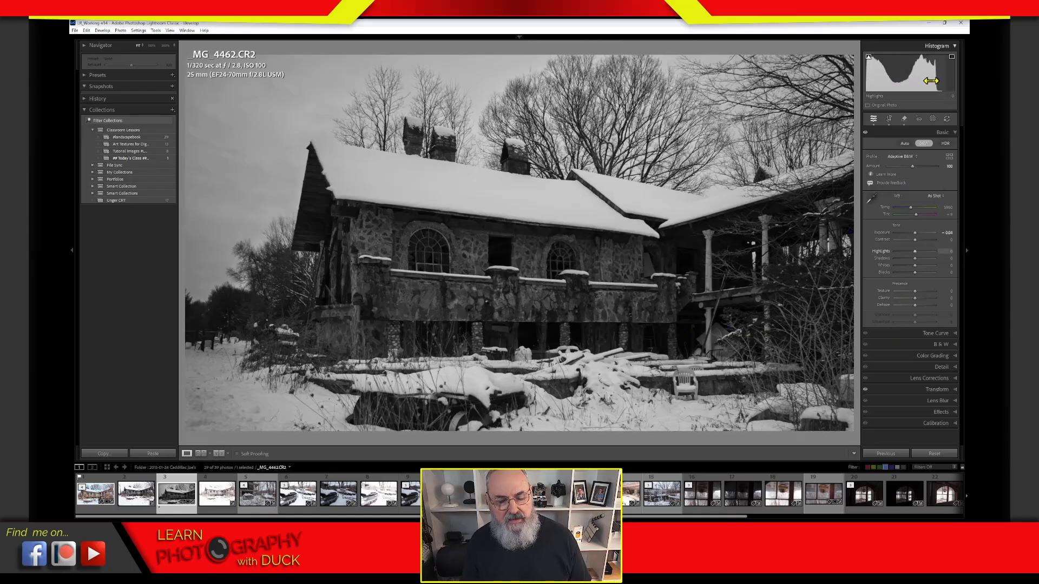
Step: Brighten the snow by raising Highlights to around +40 and Whites to about +32
{"action": "key", "text": "super+plus"}
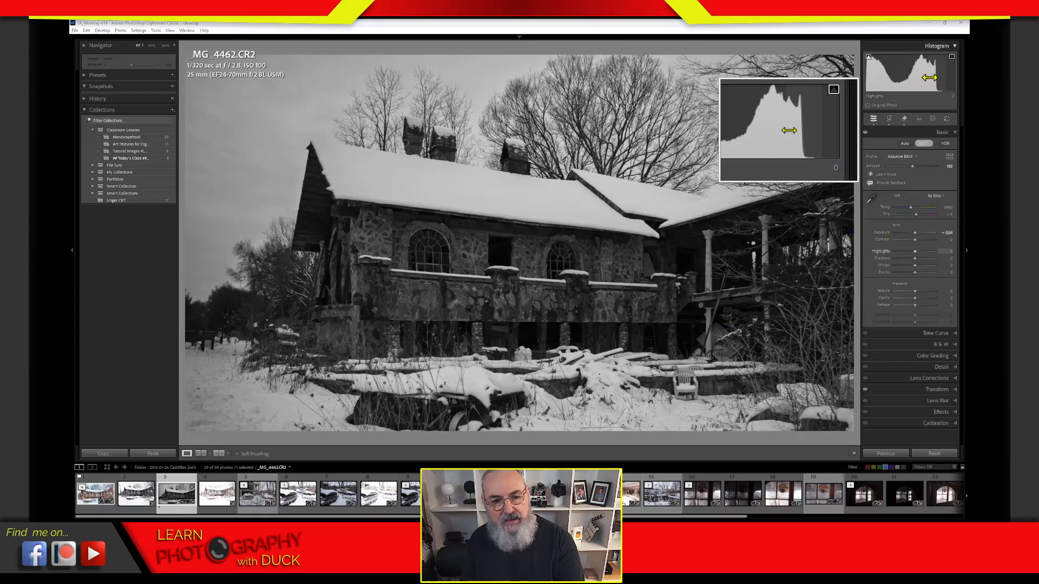
{"action": "left_click_drag", "start_coordinate": [929, 80], "coordinate": [961, 78]}
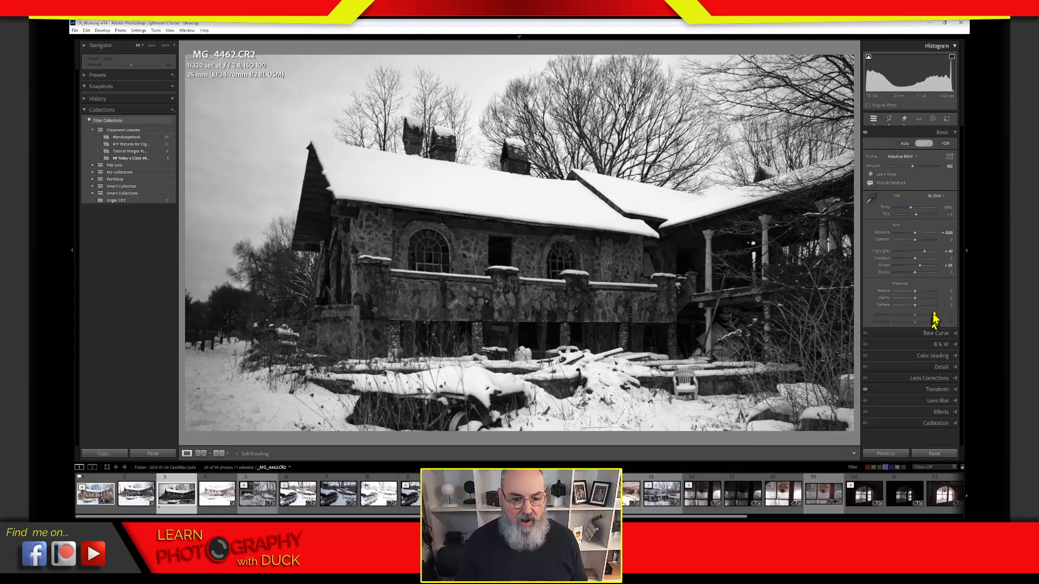
{"action": "left_click_drag", "start_coordinate": [927, 255], "coordinate": [923, 267]}
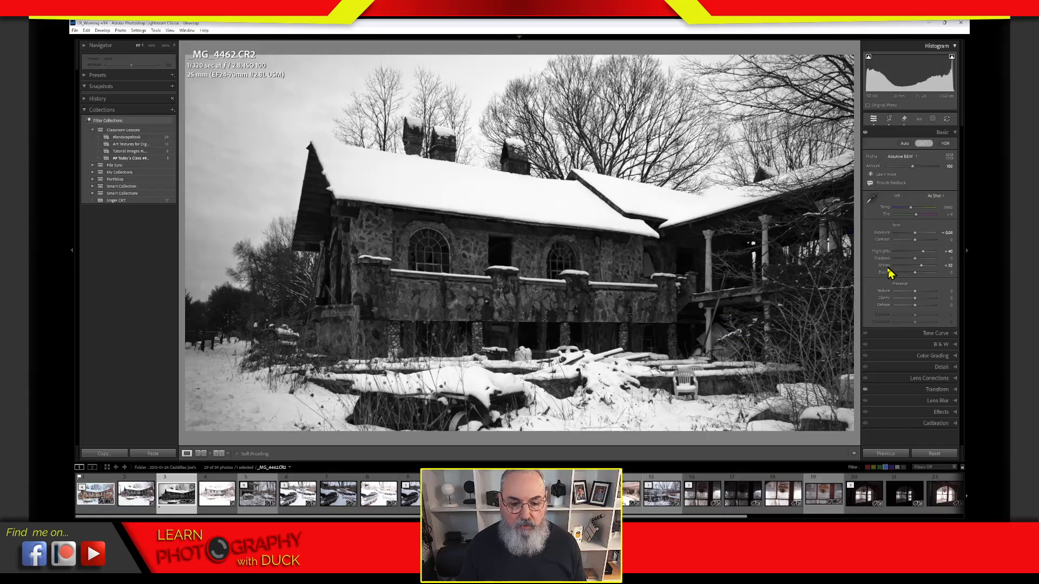
Step: Return both Highlights and Whites to 0
{"action": "double_click", "coordinate": [883, 253]}
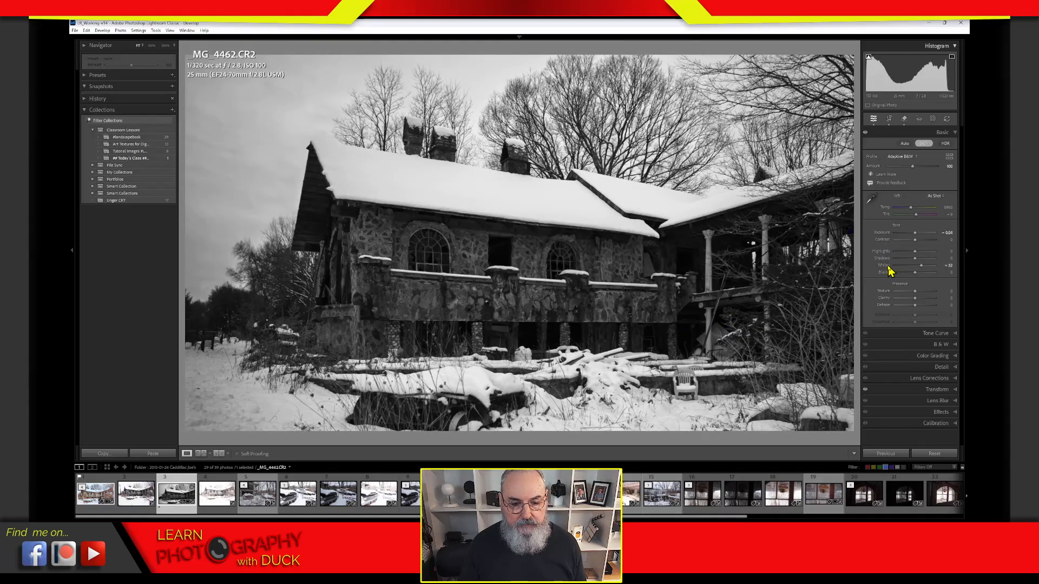
{"action": "double_click", "coordinate": [885, 266]}
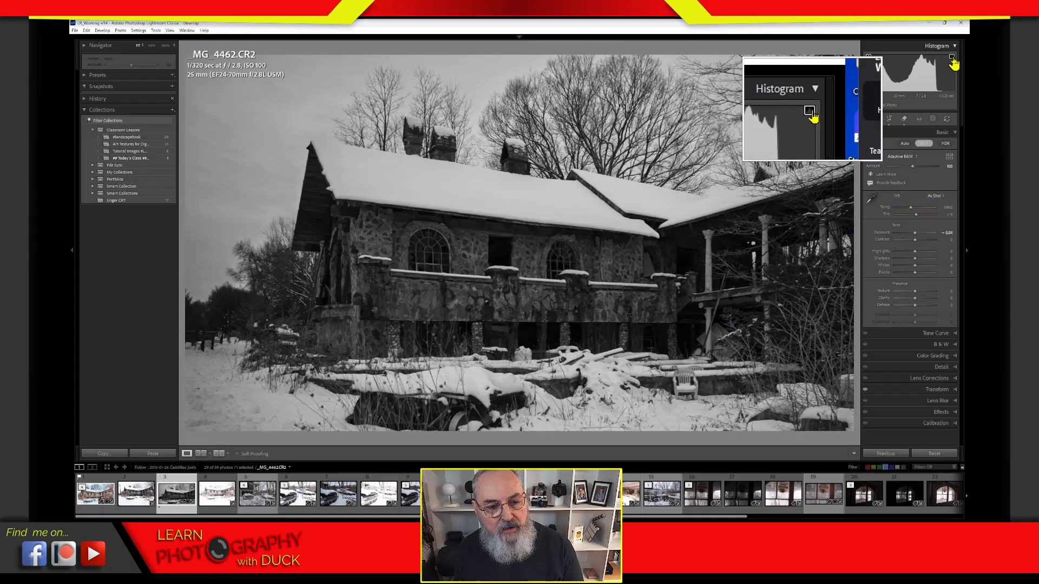
Step: Bring up the whites clipping preview, which shows black where nothing clips
{"action": "key", "text": "ctrl+alt+m"}
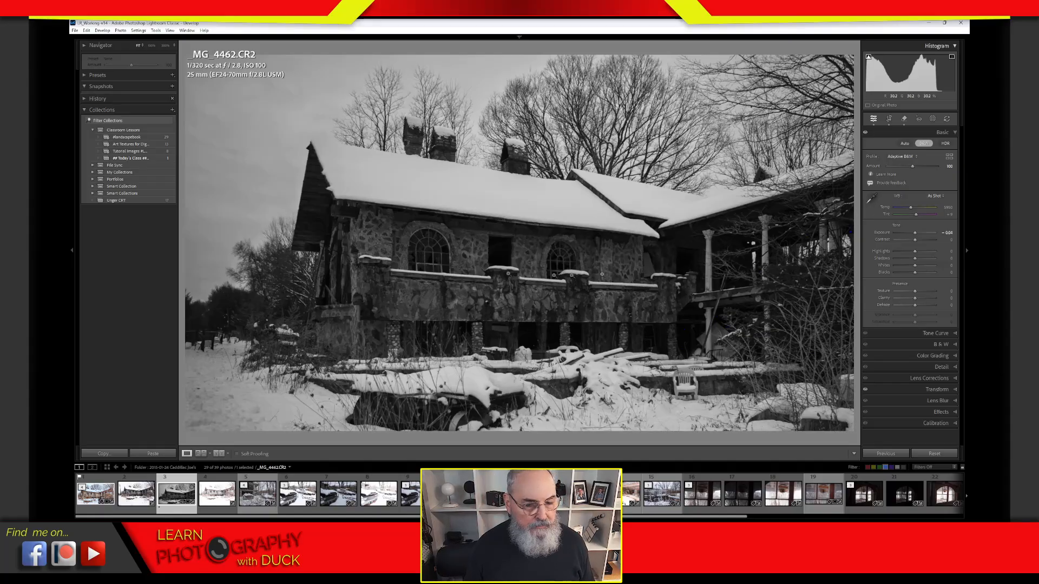
Step: Push Whites to about +65 against the clipping mask, then settle near +40 to clear roof clipping
{"action": "left_click", "coordinate": [917, 268], "text": "alt"}
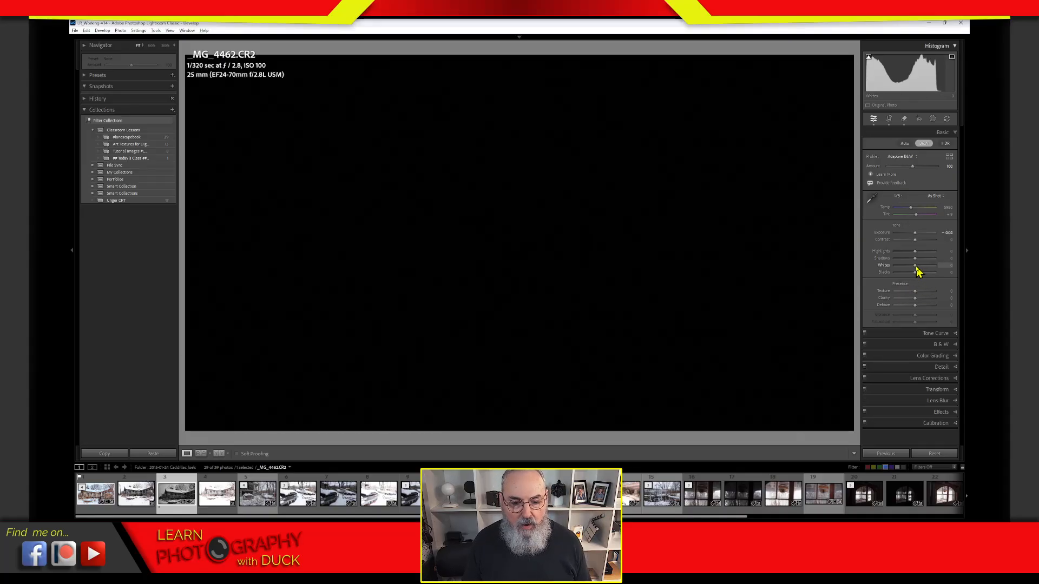
{"action": "left_click_drag", "start_coordinate": [919, 271], "coordinate": [931, 268]}
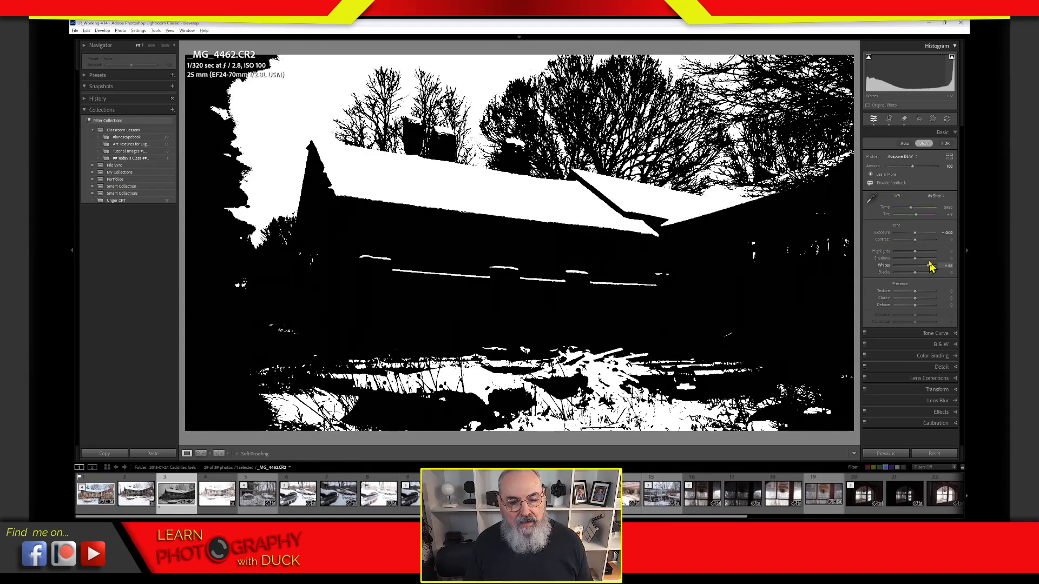
{"action": "left_click_drag", "start_coordinate": [931, 267], "coordinate": [930, 267]}
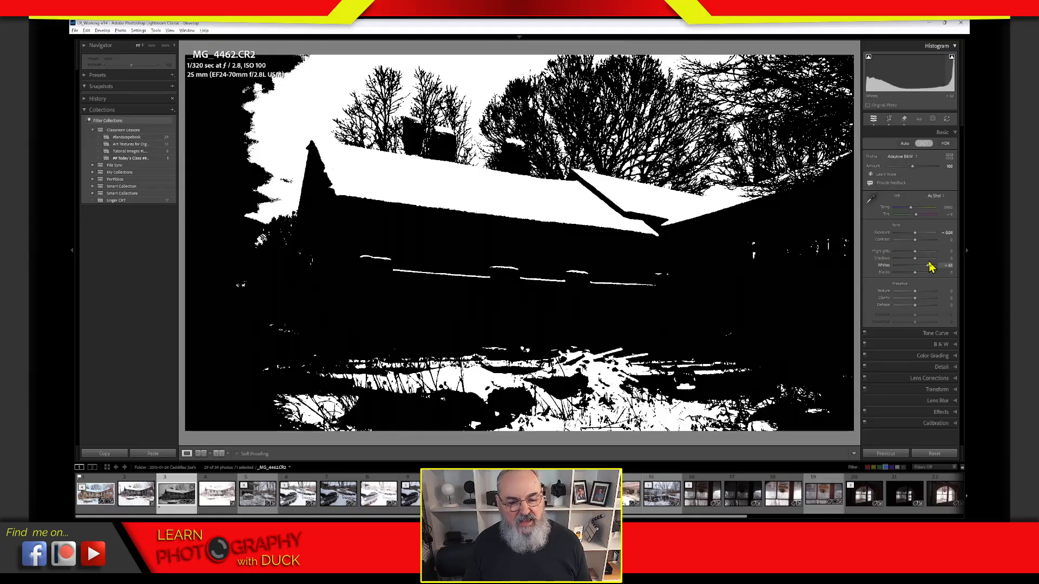
{"action": "left_click_drag", "start_coordinate": [931, 268], "coordinate": [929, 269]}
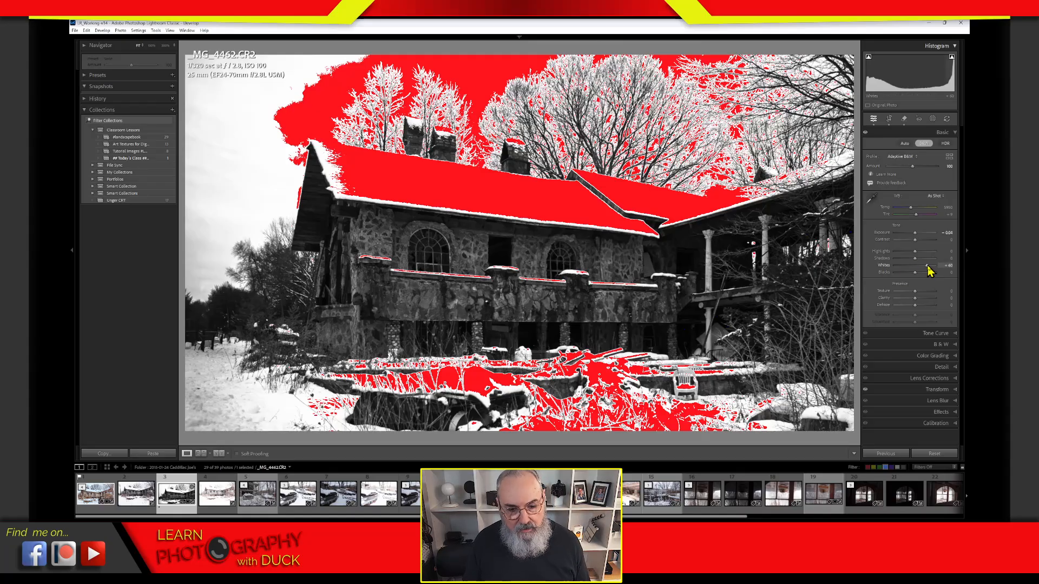
{"action": "left_click_drag", "start_coordinate": [928, 270], "coordinate": [923, 271]}
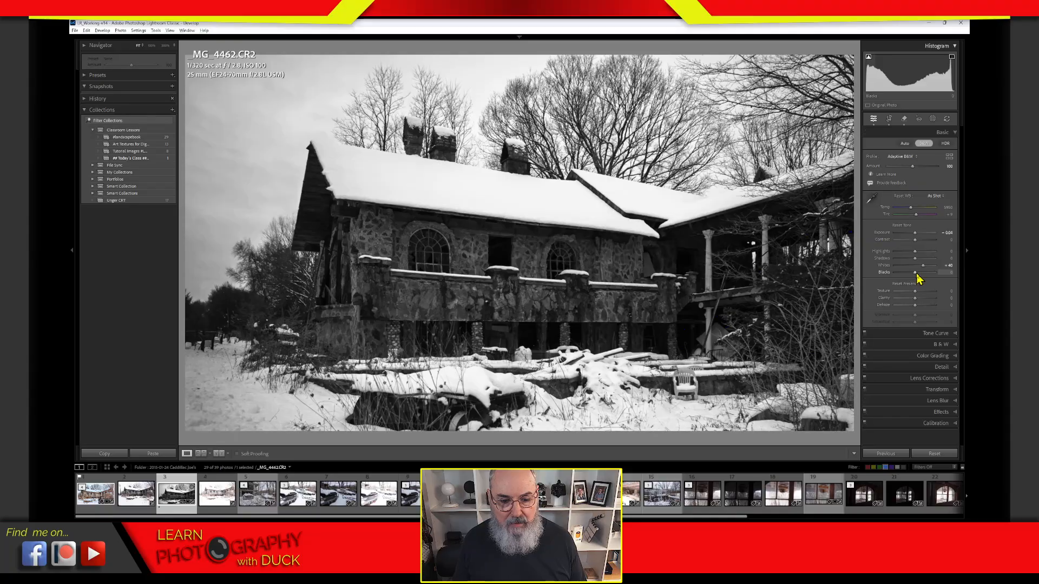
Step: Drop Blacks to -100 with the shadow clipping warning on, then lift them to limit blue clipping
{"action": "left_click_drag", "start_coordinate": [916, 278], "coordinate": [893, 274]}
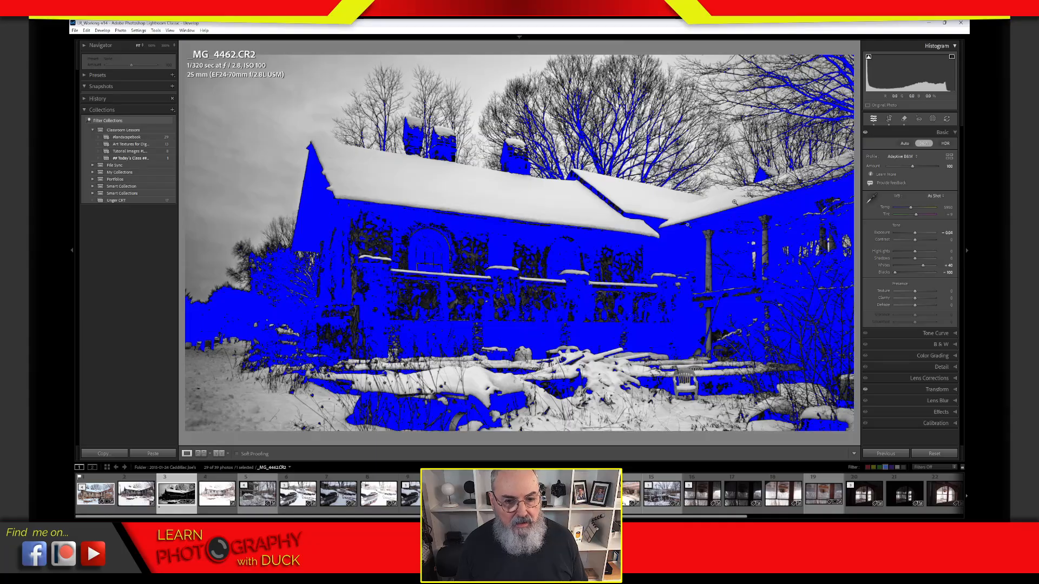
{"action": "left_click", "coordinate": [870, 57]}
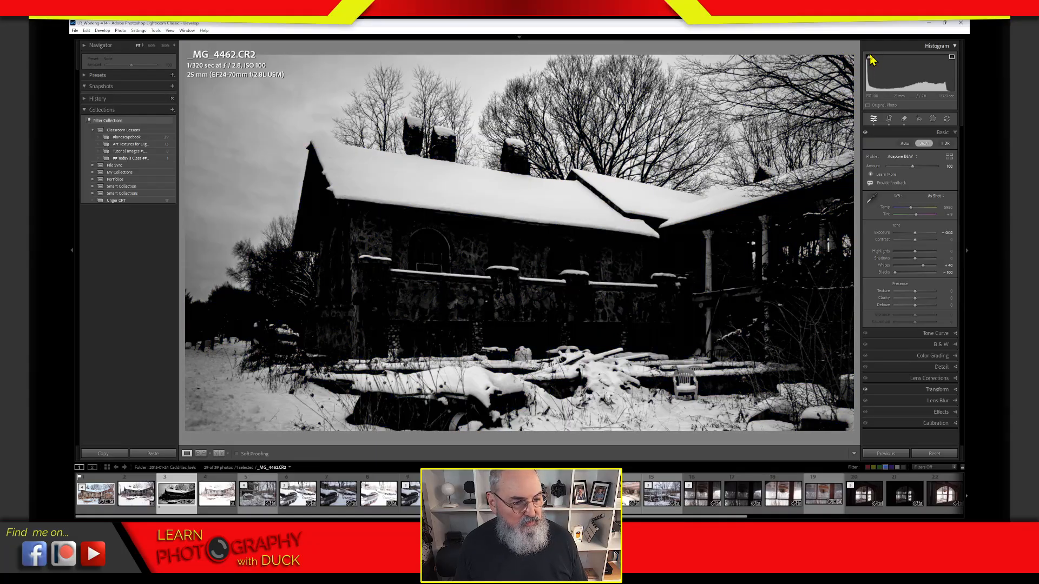
{"action": "left_click", "coordinate": [869, 57]}
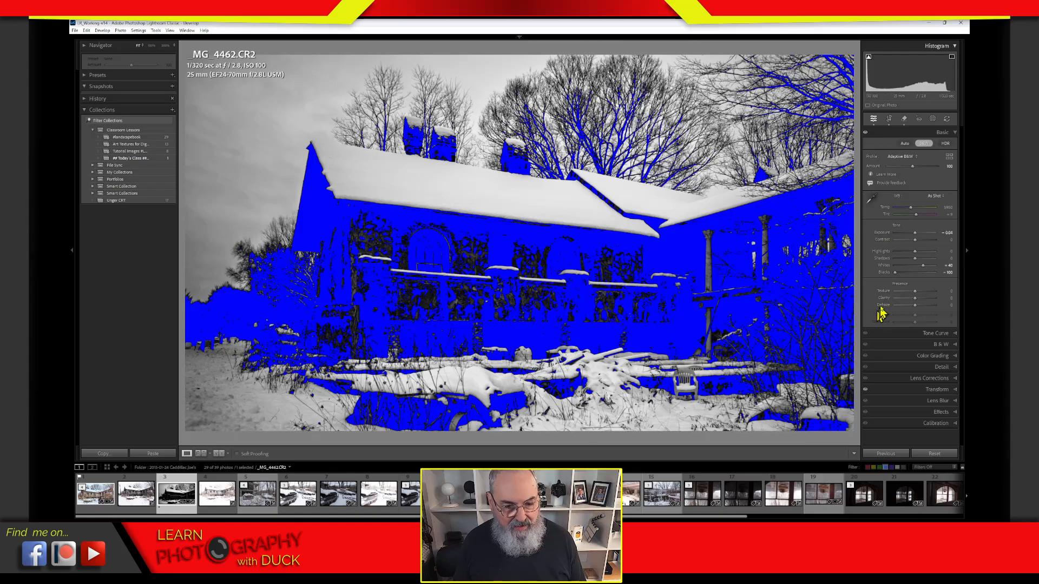
{"action": "key", "text": "alt"}
{"action": "left_click_drag", "start_coordinate": [896, 275], "coordinate": [922, 277]}
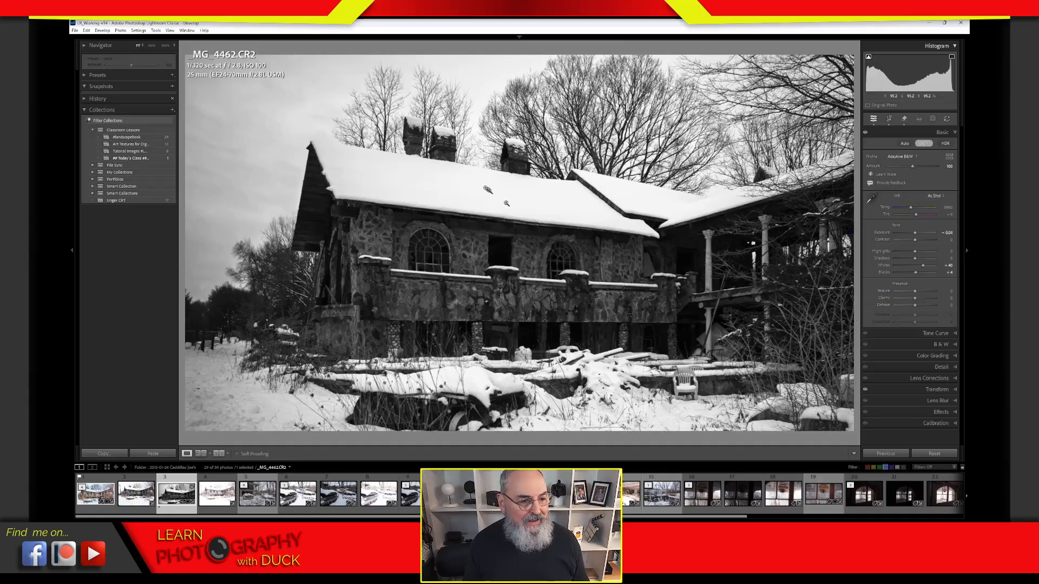
Step: Check the snowy roof at 300%, rate the photo 2 stars, and return to the fit view
{"action": "left_click_drag", "start_coordinate": [562, 202], "coordinate": [728, 192]}
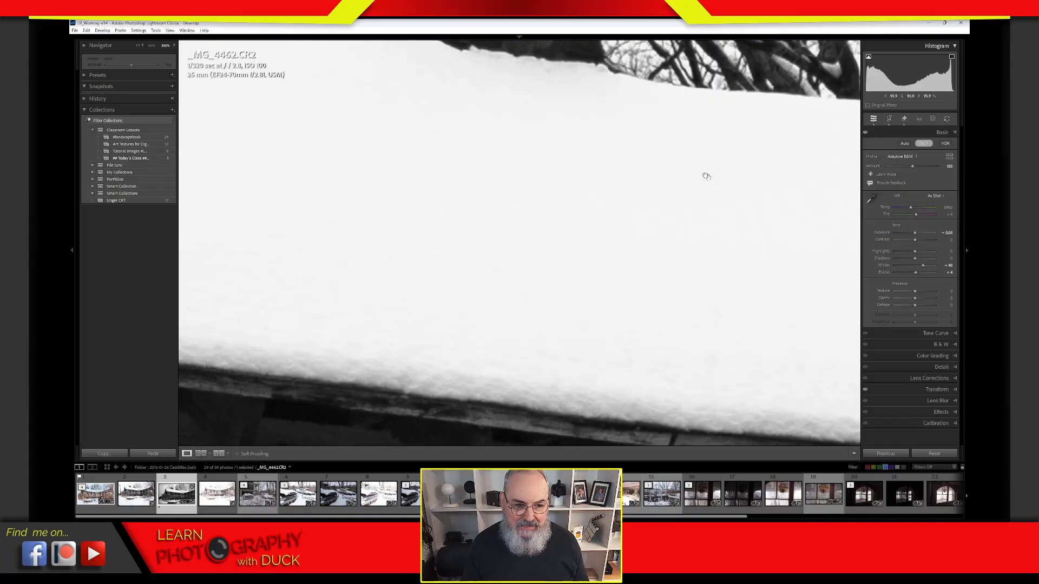
{"action": "left_click_drag", "start_coordinate": [672, 210], "coordinate": [575, 284]}
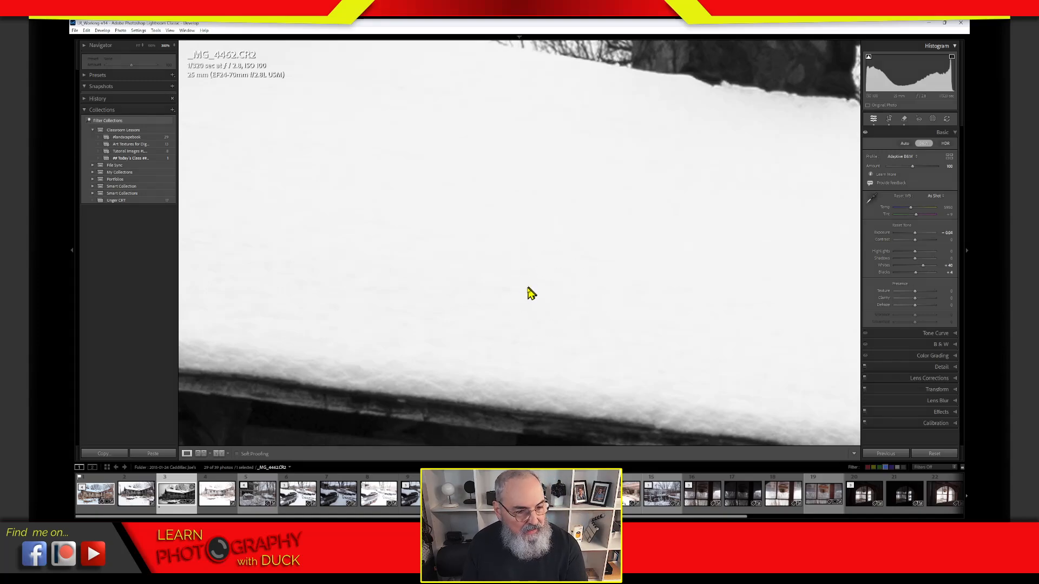
{"action": "key", "text": "2"}
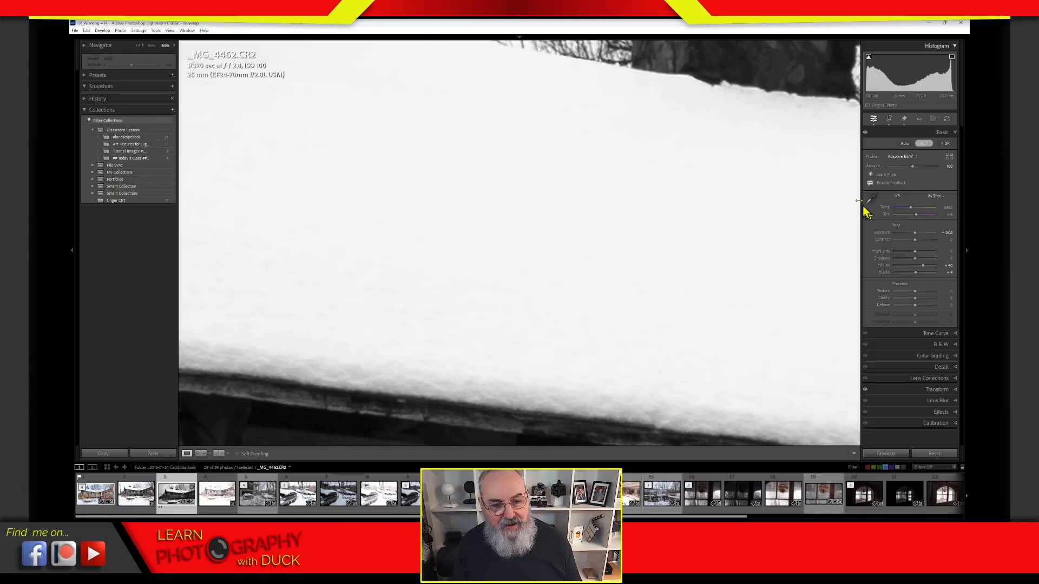
{"action": "left_click", "coordinate": [851, 227]}
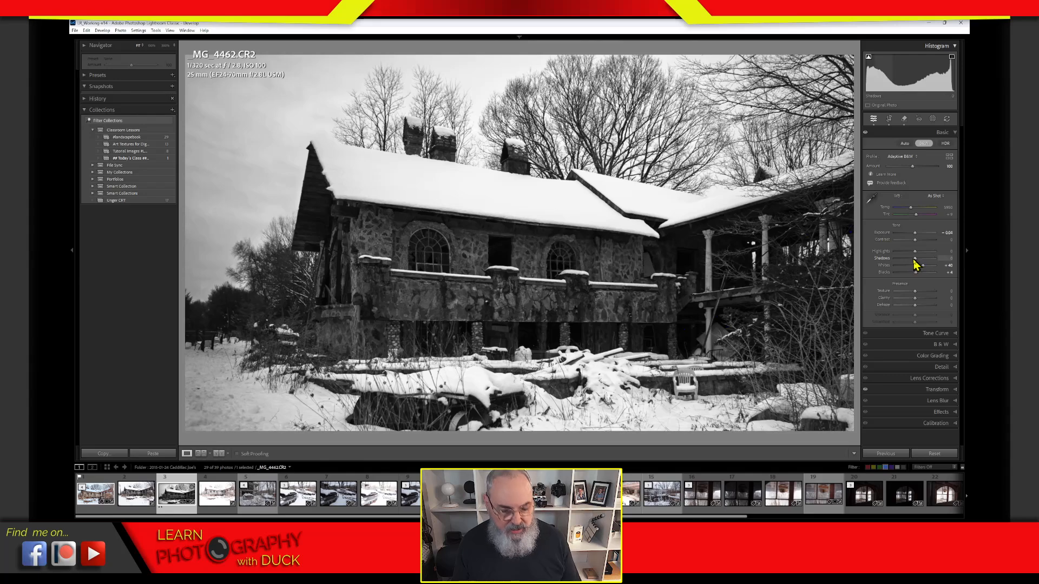
Step: Settle Highlights at about +18, lift Shadows, and nudge Exposure to about +0.35
{"action": "left_click_drag", "start_coordinate": [916, 266], "coordinate": [916, 260]}
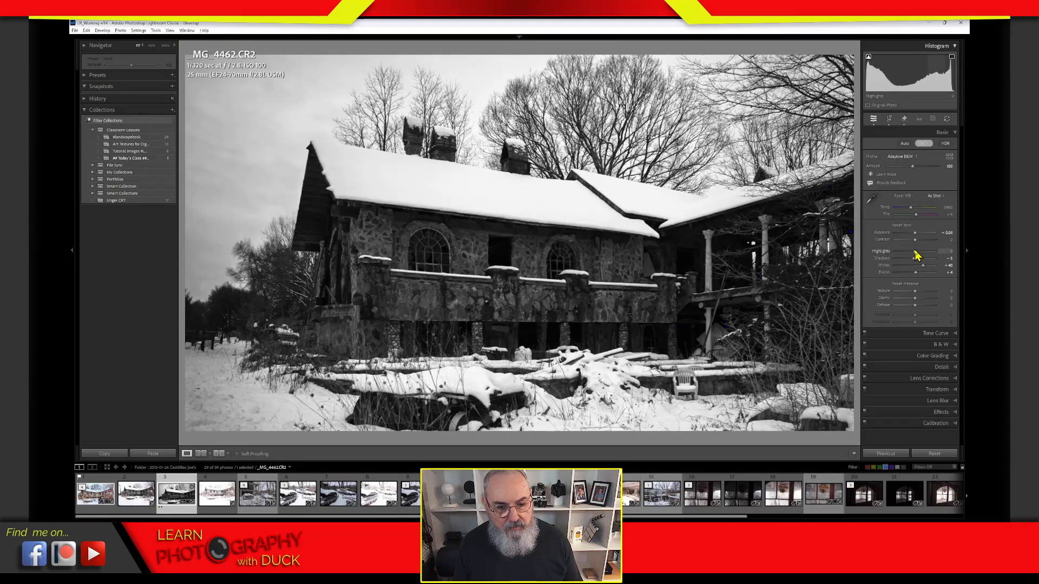
{"action": "left_click_drag", "start_coordinate": [917, 252], "coordinate": [928, 252]}
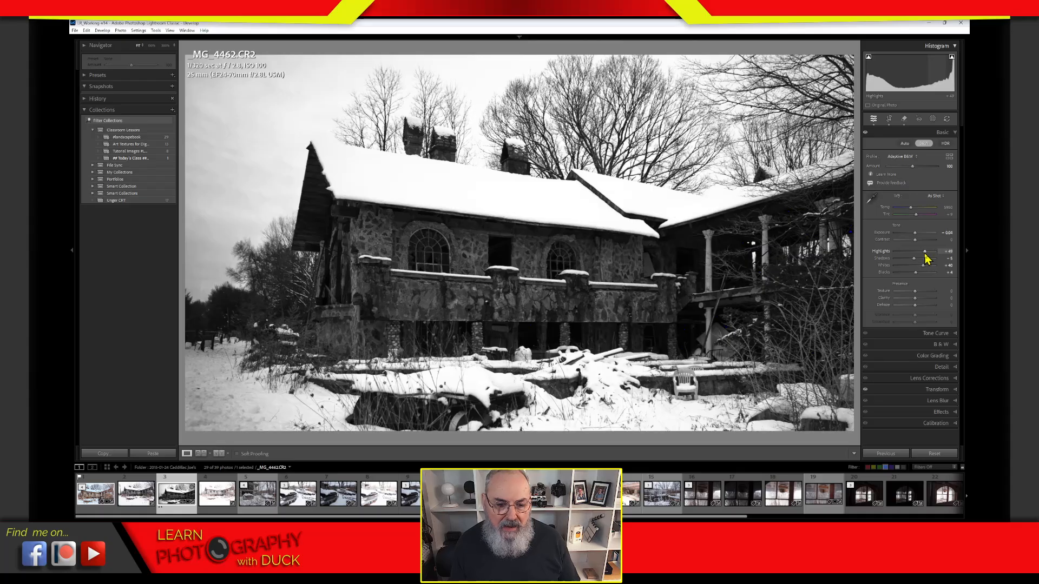
{"action": "left_click_drag", "start_coordinate": [926, 252], "coordinate": [927, 254]}
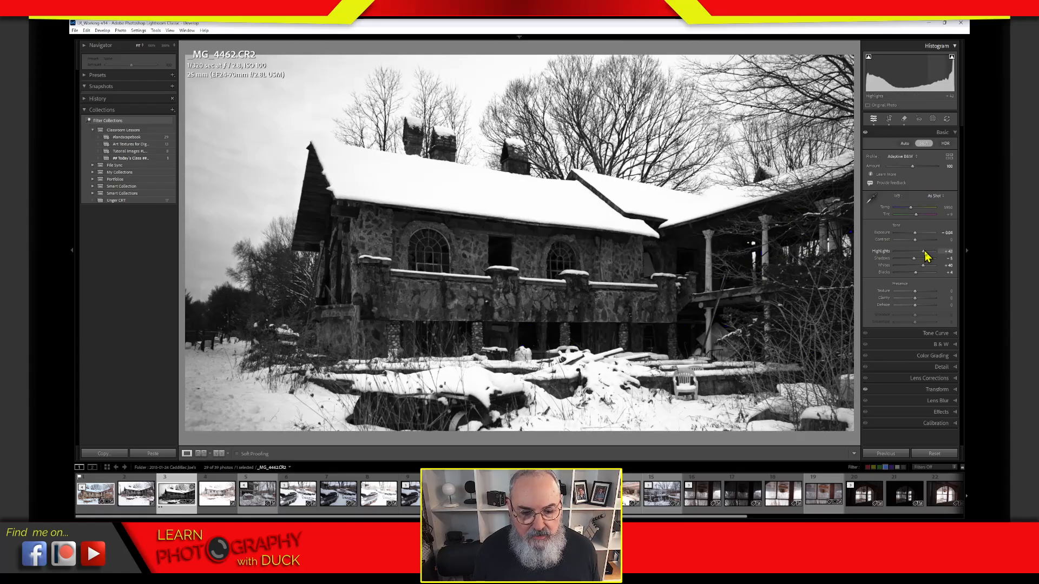
{"action": "mouse_move", "coordinate": [925, 256]}
{"action": "left_mouse_down"}
{"action": "mouse_move", "coordinate": [917, 257]}
{"action": "mouse_move", "coordinate": [927, 271]}
{"action": "left_mouse_up"}
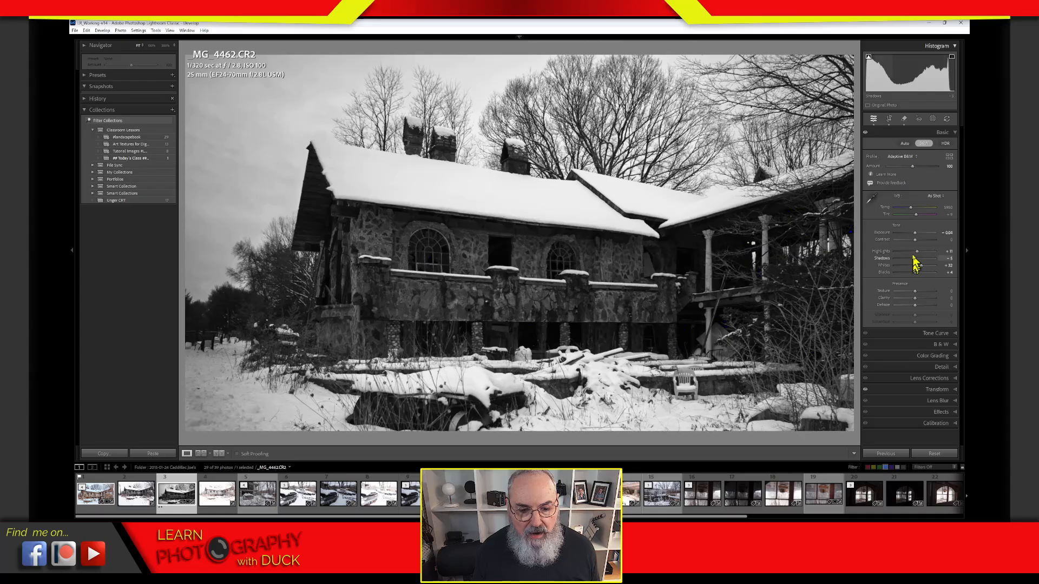
{"action": "left_click_drag", "start_coordinate": [911, 260], "coordinate": [924, 260]}
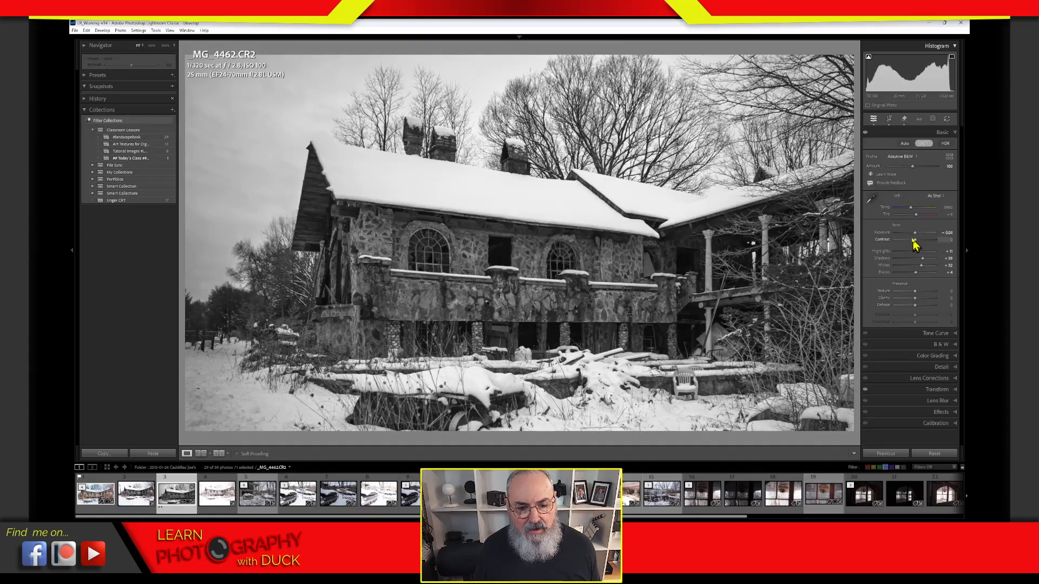
{"action": "mouse_move", "coordinate": [914, 237]}
{"action": "left_mouse_down"}
{"action": "mouse_move", "coordinate": [926, 268]}
{"action": "mouse_move", "coordinate": [915, 253]}
{"action": "left_mouse_up"}
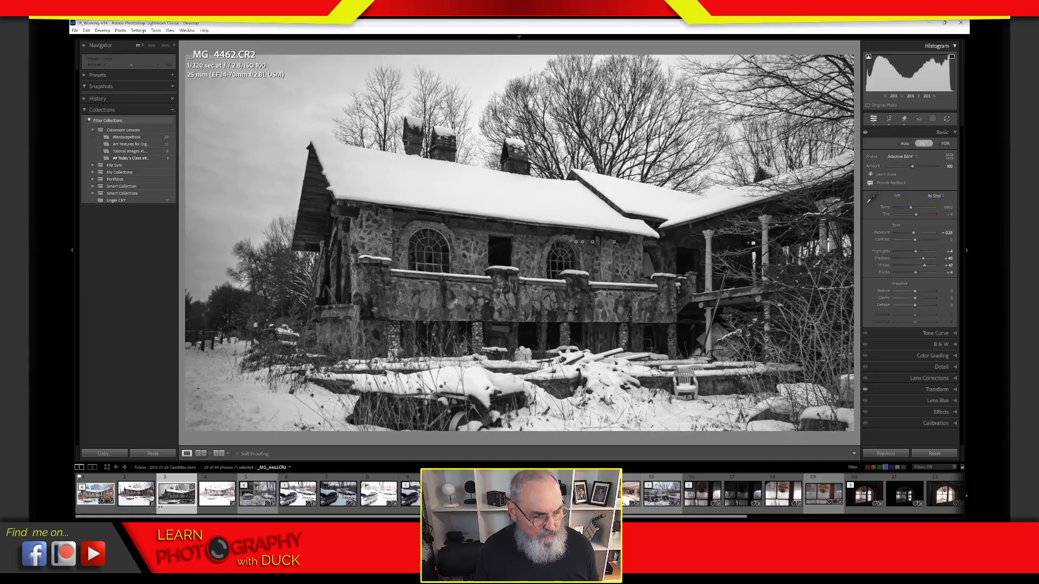
Step: Zoom to 300% and pan along the shingled roof ridge and the snow below the trees
{"action": "left_click", "coordinate": [542, 207]}
{"action": "left_click_drag", "start_coordinate": [545, 206], "coordinate": [719, 243]}
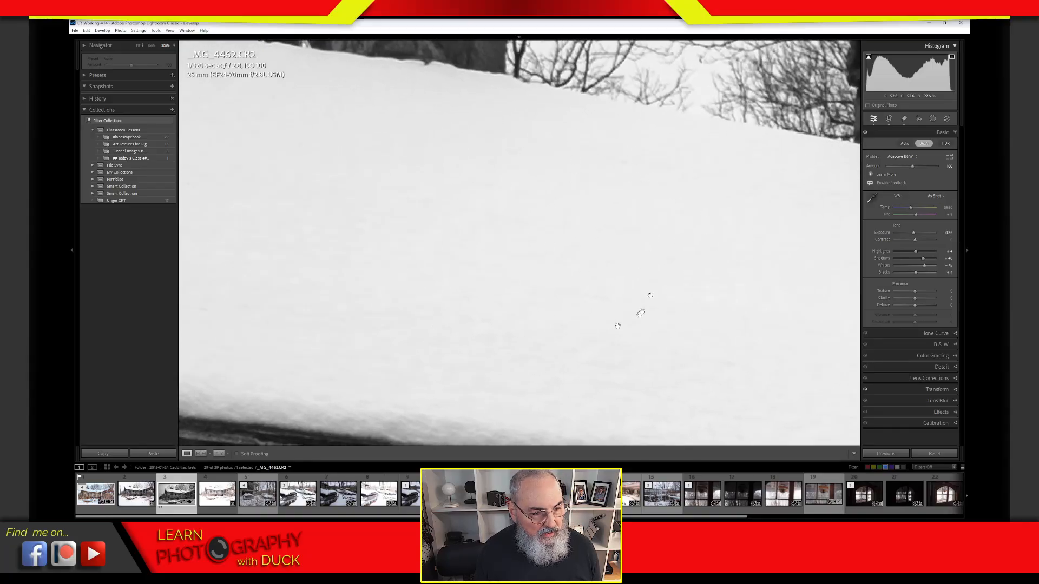
{"action": "left_click_drag", "start_coordinate": [682, 322], "coordinate": [266, 233]}
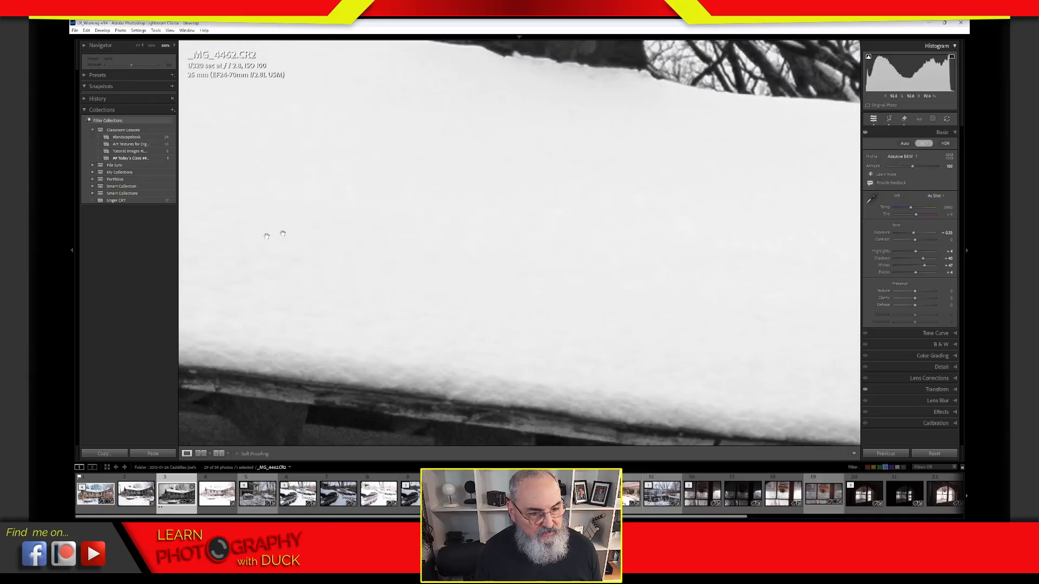
{"action": "left_click_drag", "start_coordinate": [660, 294], "coordinate": [502, 192]}
{"action": "left_click_drag", "start_coordinate": [622, 211], "coordinate": [463, 189]}
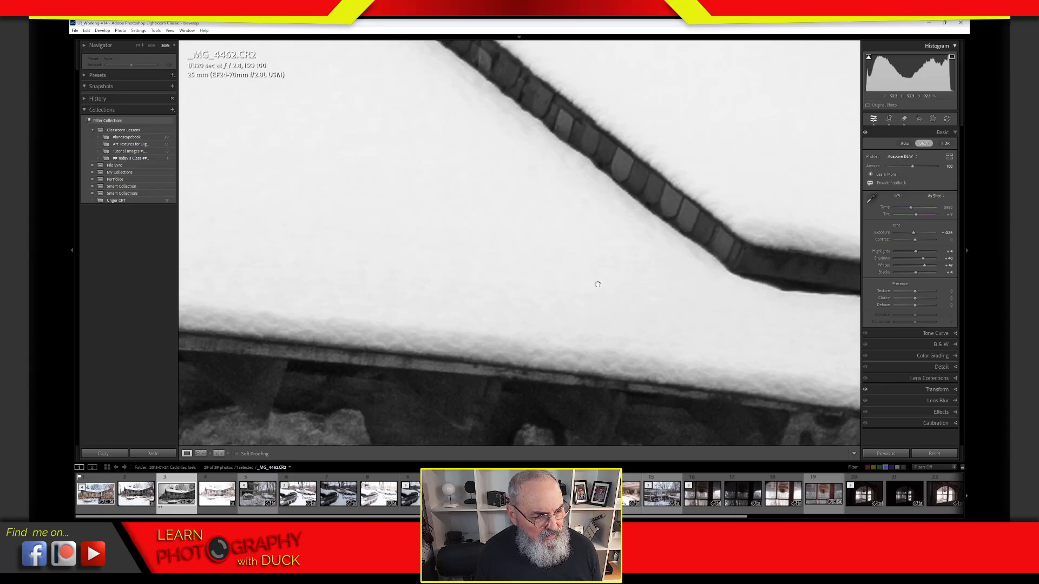
{"action": "left_click_drag", "start_coordinate": [593, 283], "coordinate": [696, 343]}
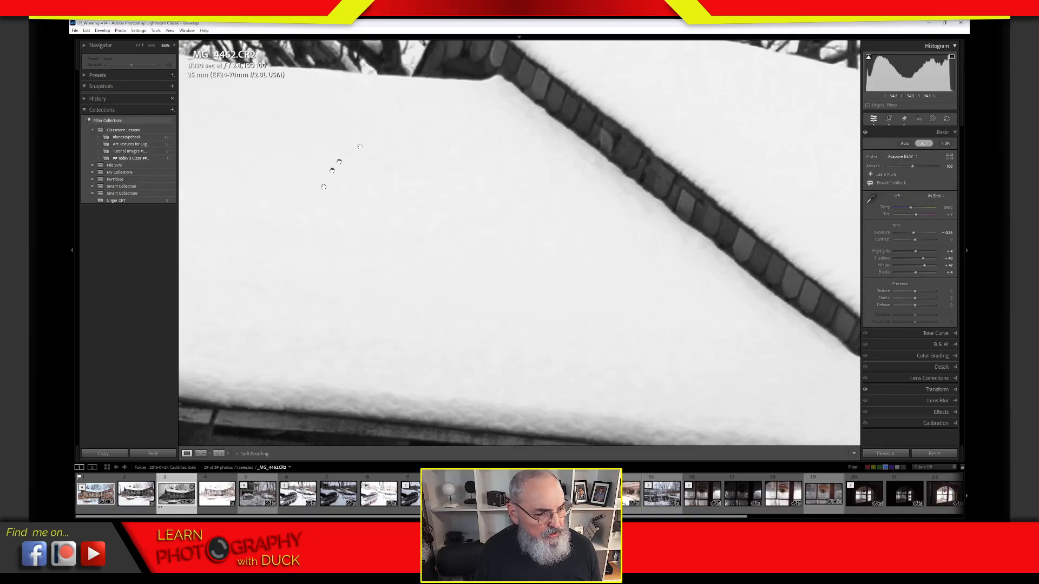
{"action": "left_click_drag", "start_coordinate": [411, 307], "coordinate": [894, 398]}
{"action": "left_click_drag", "start_coordinate": [579, 343], "coordinate": [697, 243]}
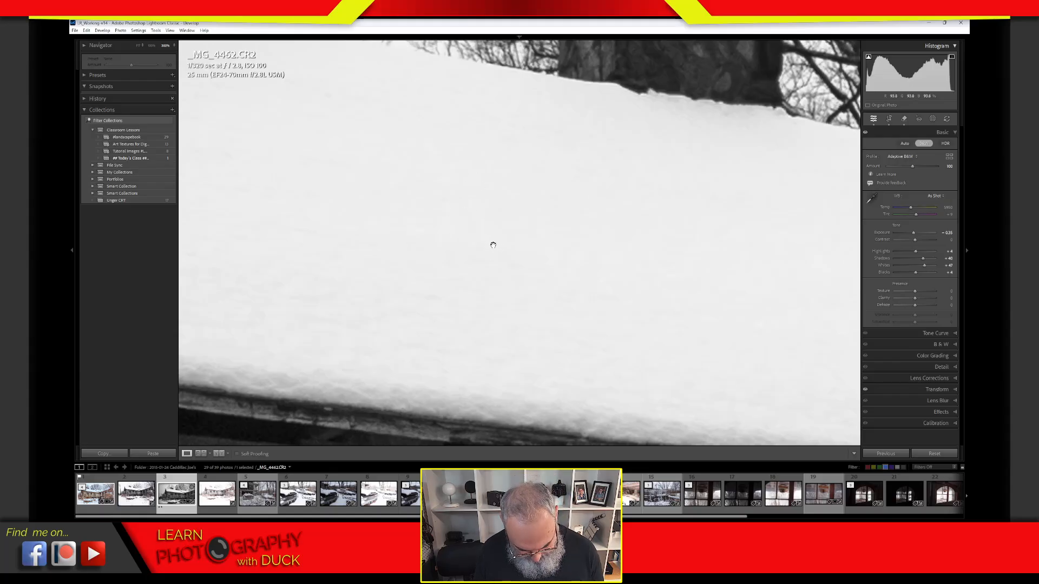
Step: Magnify to 800% and pan across the snow down to the dark structure beneath it
{"action": "key", "text": "ctrl+equal"}
{"action": "key", "text": "ctrl+equal"}
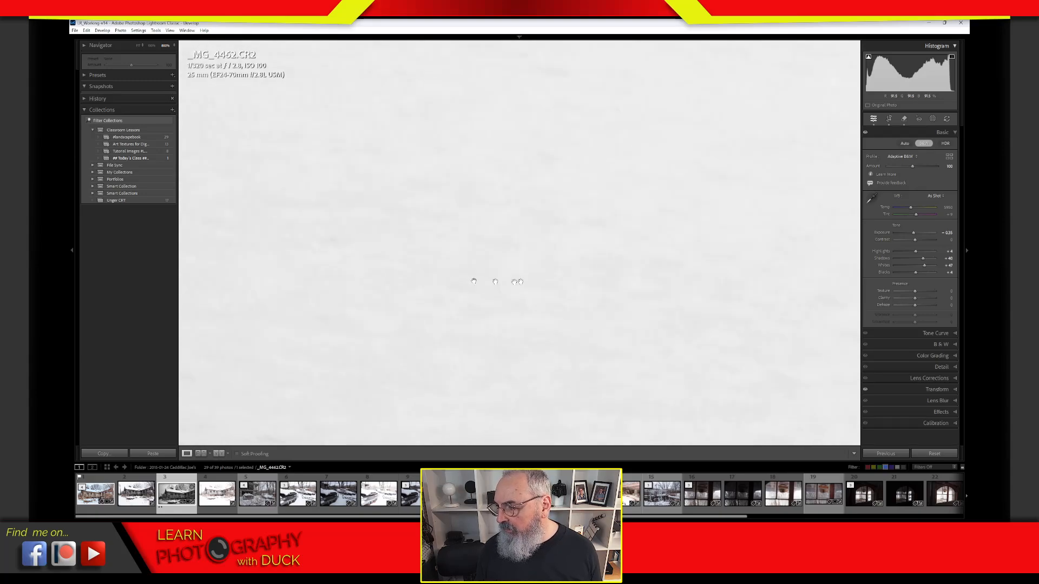
{"action": "left_click_drag", "start_coordinate": [521, 282], "coordinate": [698, 285]}
{"action": "left_click_drag", "start_coordinate": [444, 291], "coordinate": [752, 249]}
{"action": "left_click_drag", "start_coordinate": [609, 252], "coordinate": [730, 414]}
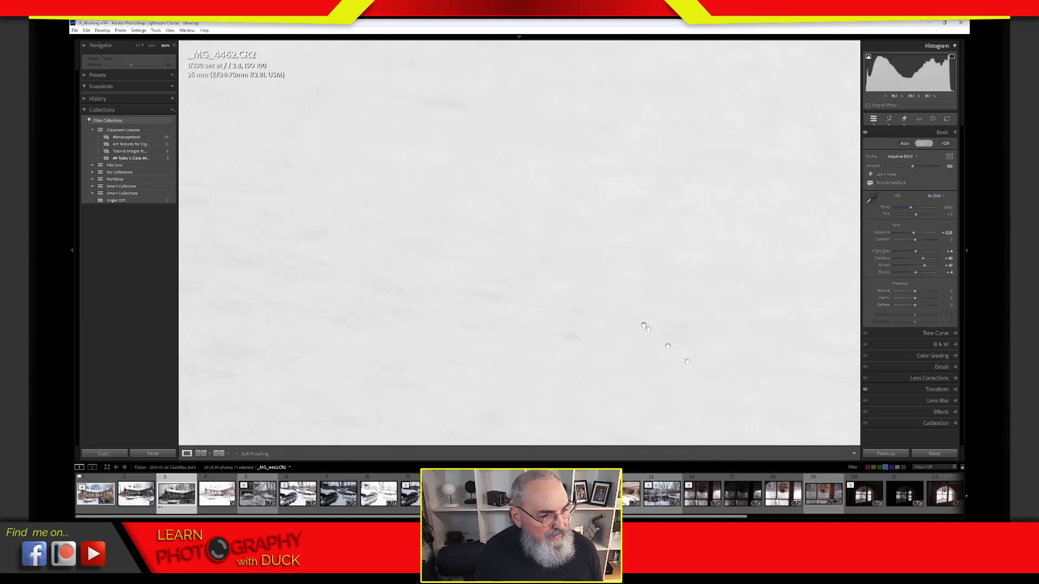
{"action": "left_click_drag", "start_coordinate": [600, 277], "coordinate": [371, 308]}
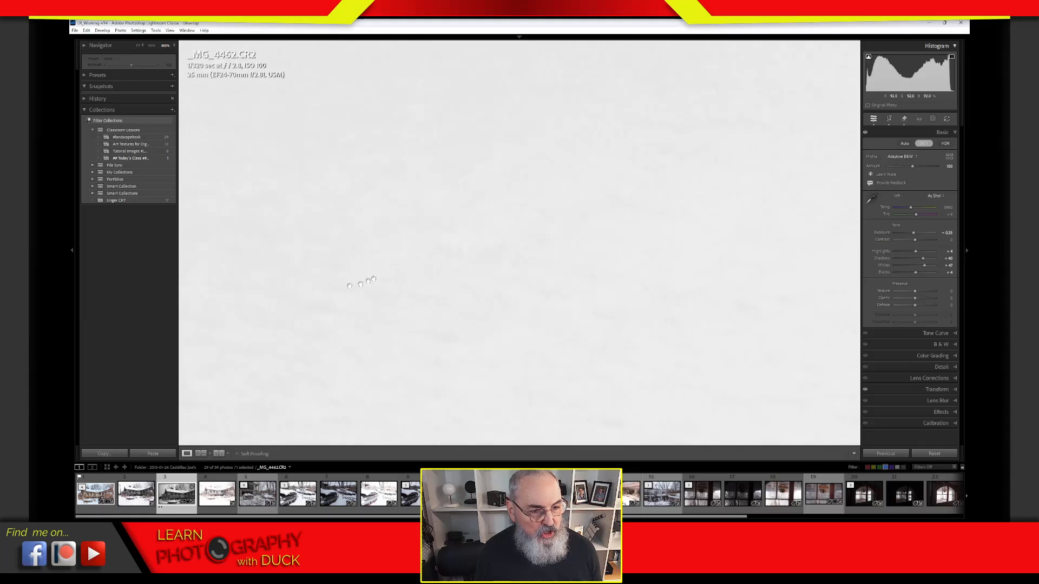
{"action": "left_click_drag", "start_coordinate": [555, 304], "coordinate": [630, 296]}
{"action": "left_click_drag", "start_coordinate": [500, 226], "coordinate": [644, 280]}
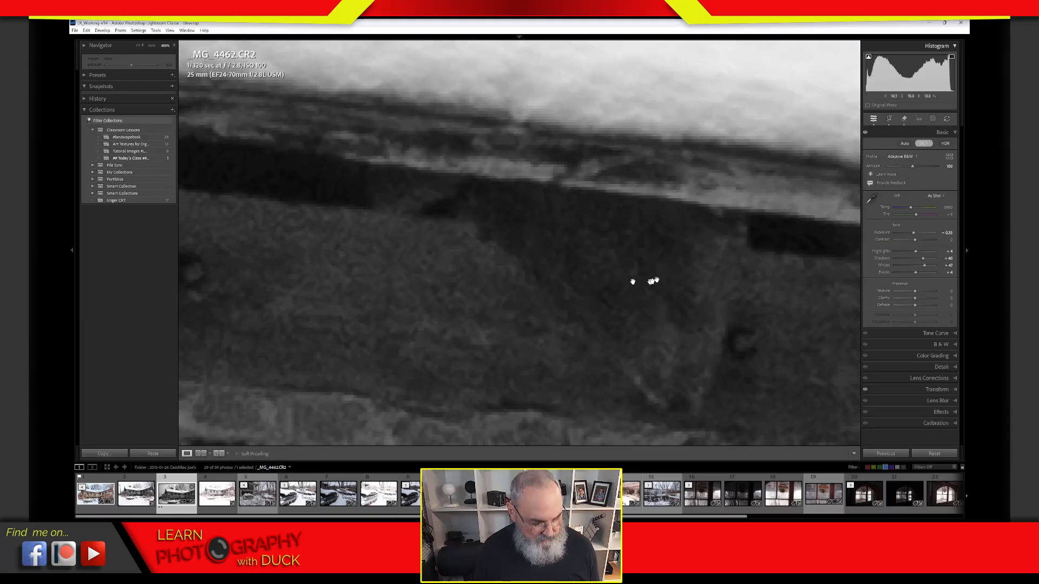
Step: Zoom back out to fit the entire stone house photo in view
{"action": "left_click", "coordinate": [647, 278]}
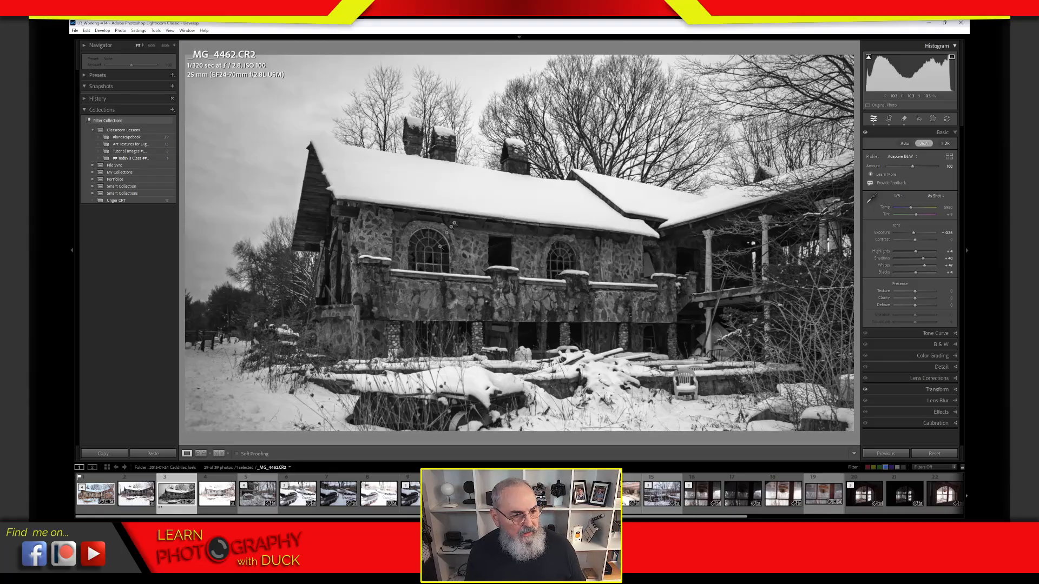
Step: Create a virtual copy of the stone house photo and accept the Sync Photos notice
{"action": "right_click", "coordinate": [518, 192]}
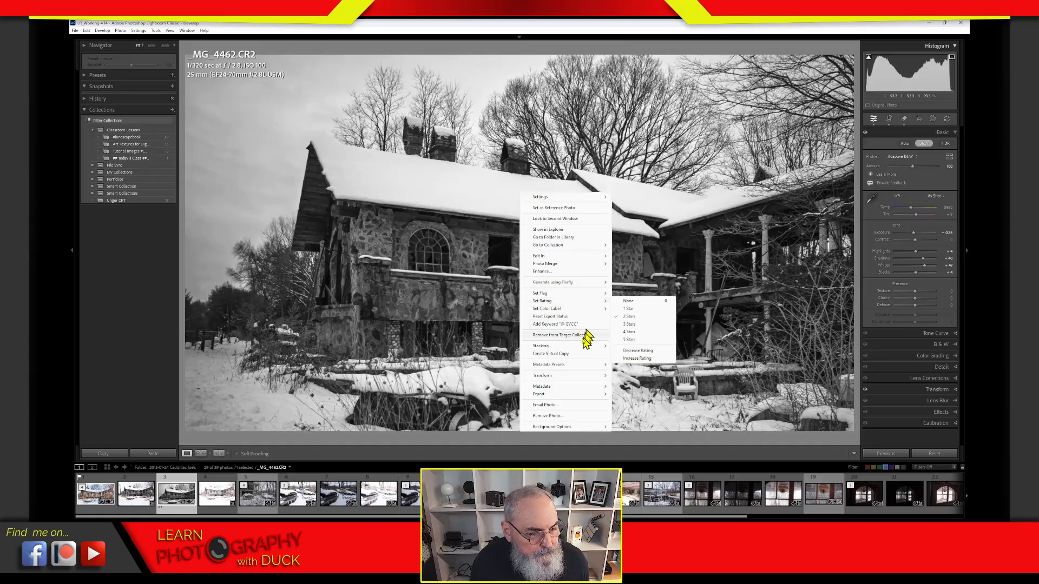
{"action": "left_click", "coordinate": [575, 356]}
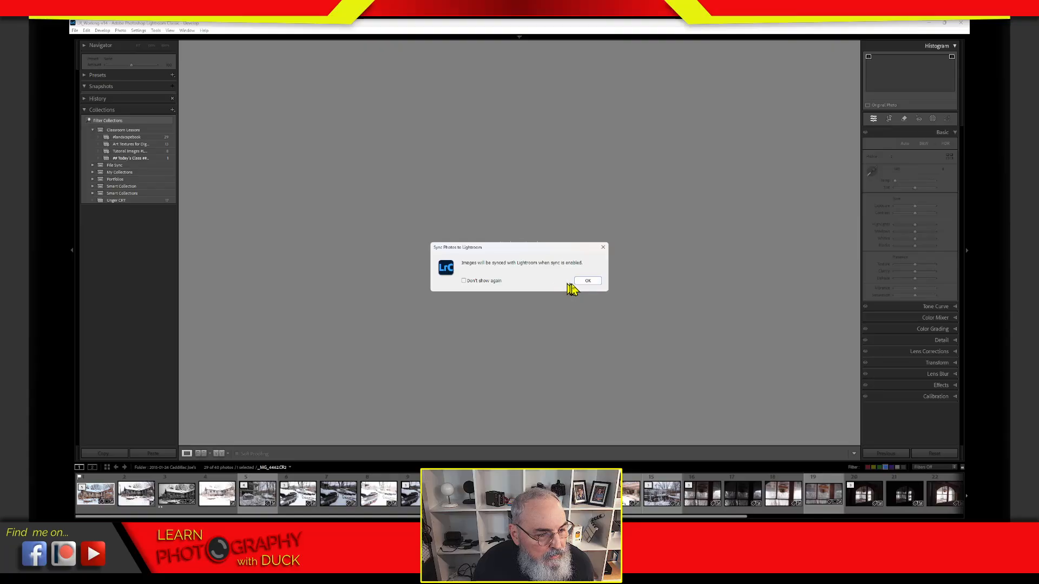
{"action": "left_click", "coordinate": [588, 282]}
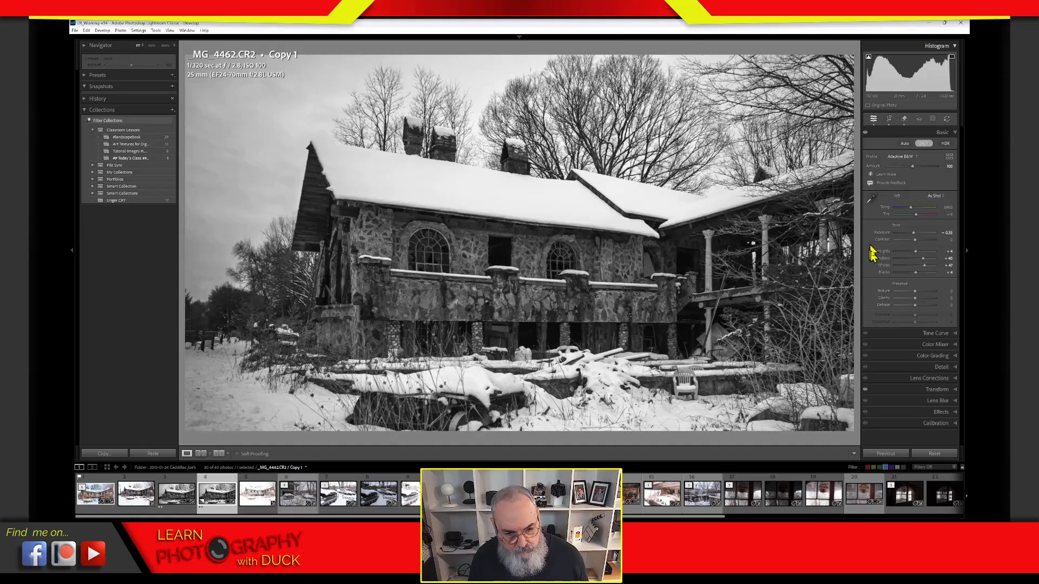
Step: Zero the copy's tone sliders, then push Blacks to +100 and Whites to -100
{"action": "left_click", "coordinate": [900, 226], "text": "alt"}
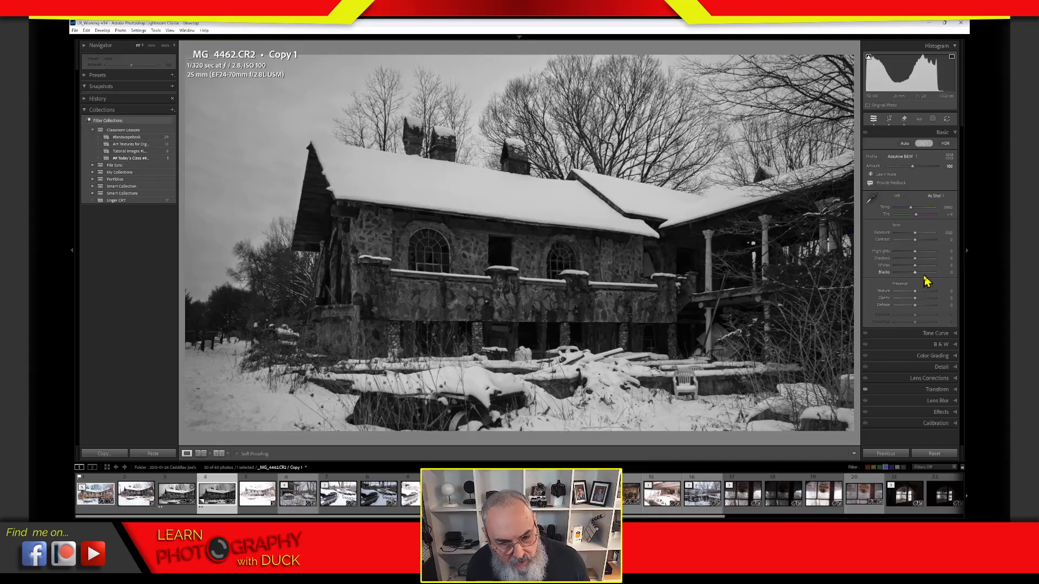
{"action": "left_click_drag", "start_coordinate": [918, 274], "coordinate": [942, 275]}
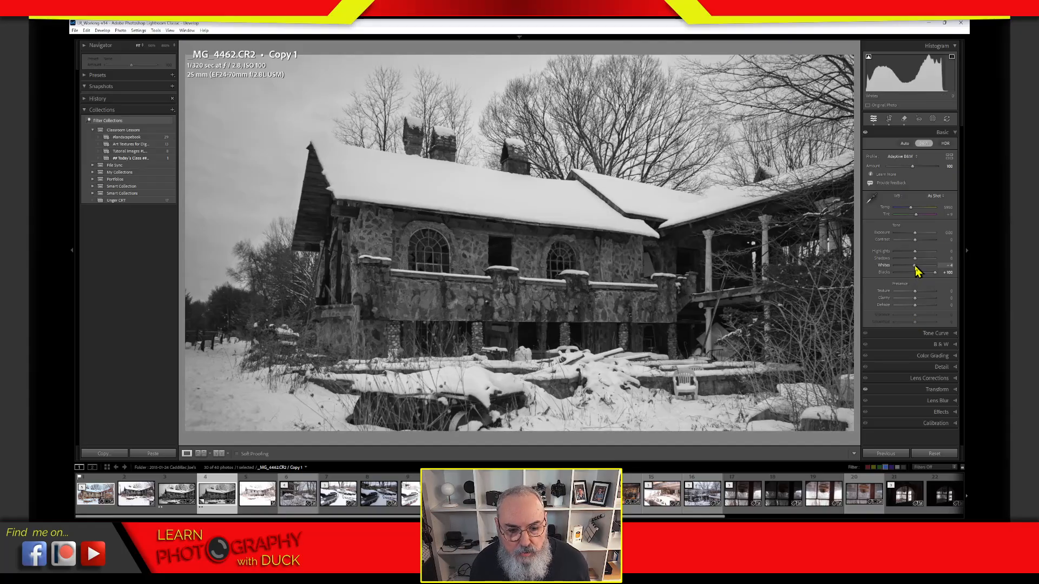
{"action": "left_click_drag", "start_coordinate": [916, 270], "coordinate": [867, 281]}
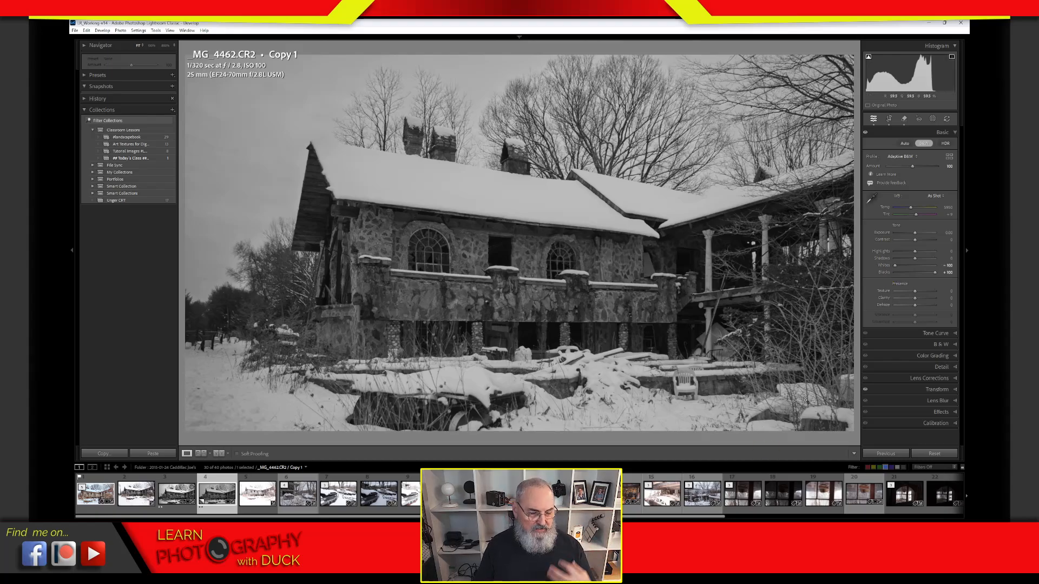
Step: Zoom in to check the branch detail, lift Shadows to +7, and keep Exposure at 0.00
{"action": "left_click", "coordinate": [804, 400]}
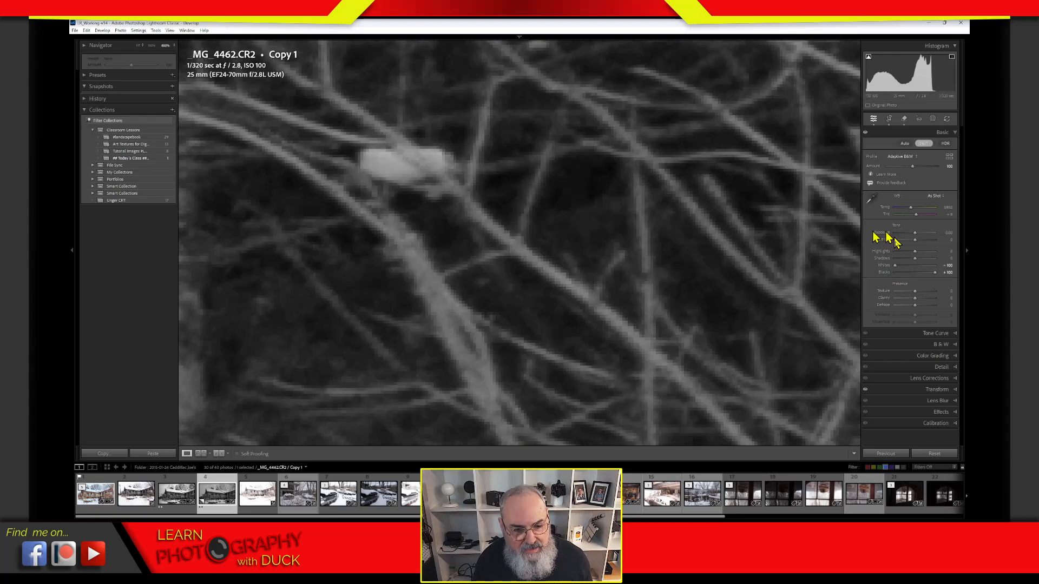
{"action": "left_click", "coordinate": [732, 312]}
{"action": "left_click_drag", "start_coordinate": [915, 258], "coordinate": [852, 280]}
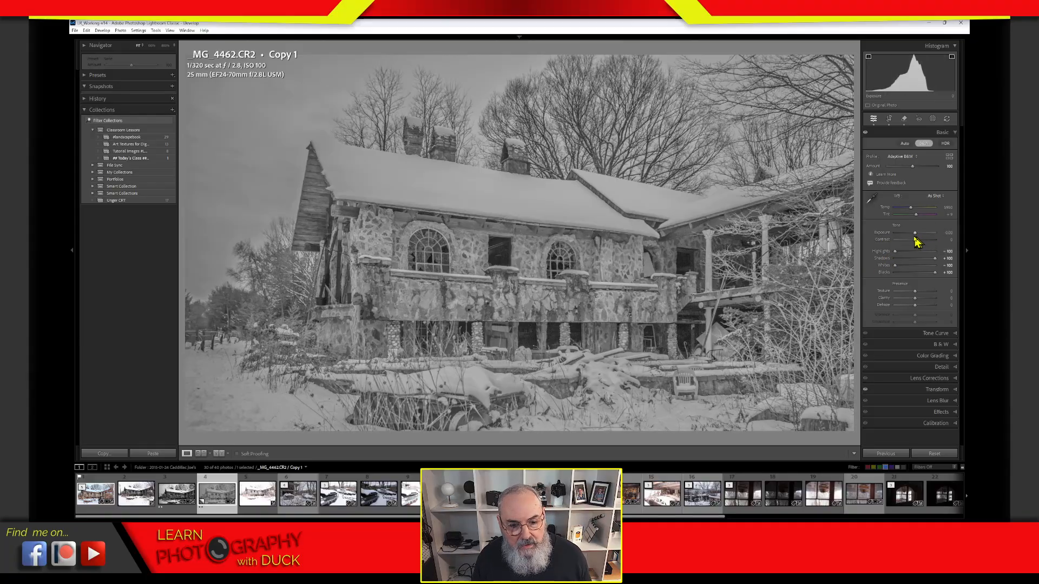
{"action": "left_click_drag", "start_coordinate": [915, 238], "coordinate": [916, 237]}
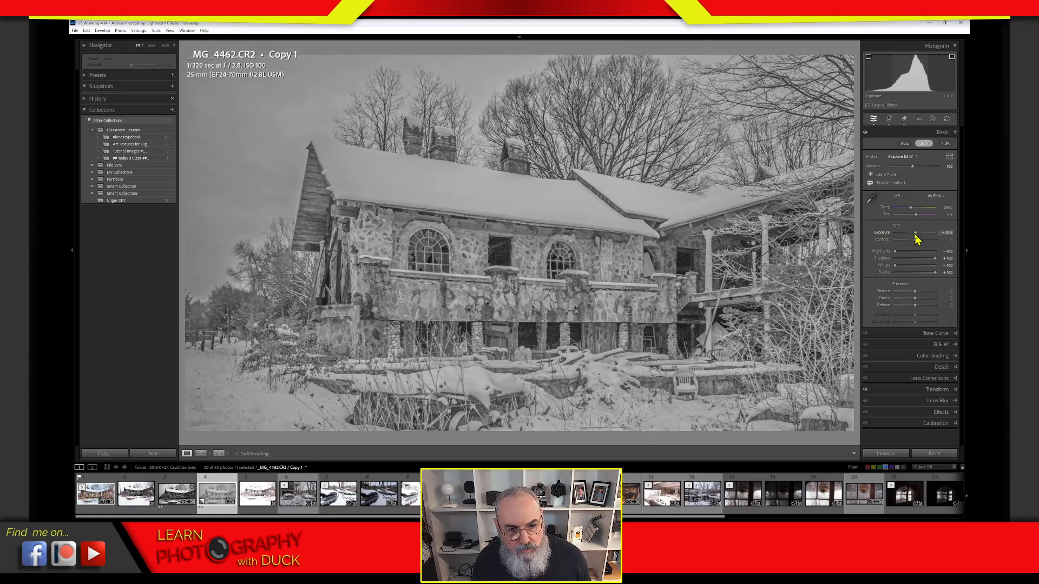
{"action": "double_click", "coordinate": [883, 233]}
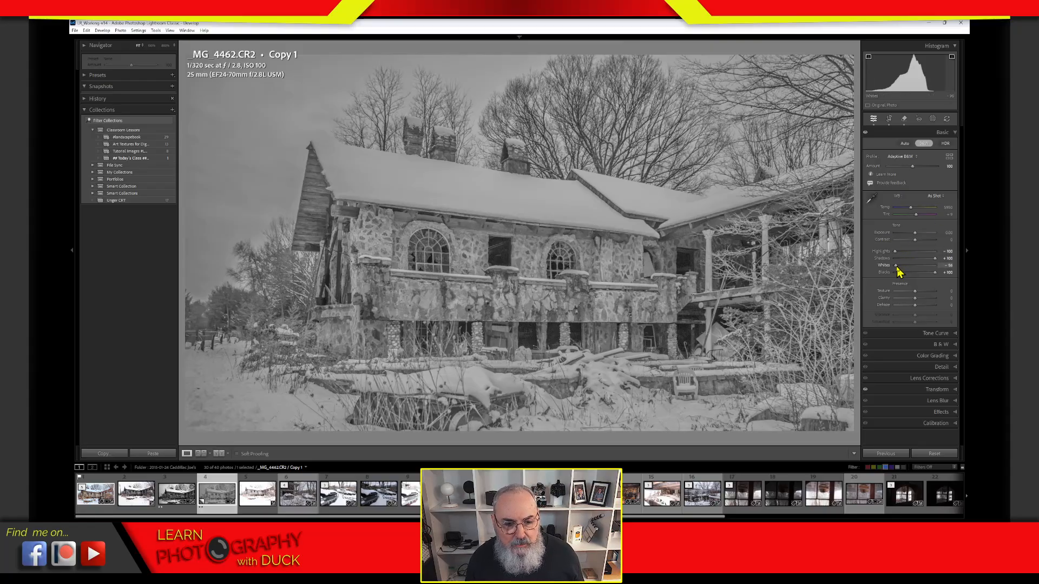
Step: Return Whites to 0, ease Shadows back from +100, and lower Contrast slightly
{"action": "left_click_drag", "start_coordinate": [900, 271], "coordinate": [921, 265]}
{"action": "double_click", "coordinate": [919, 265]}
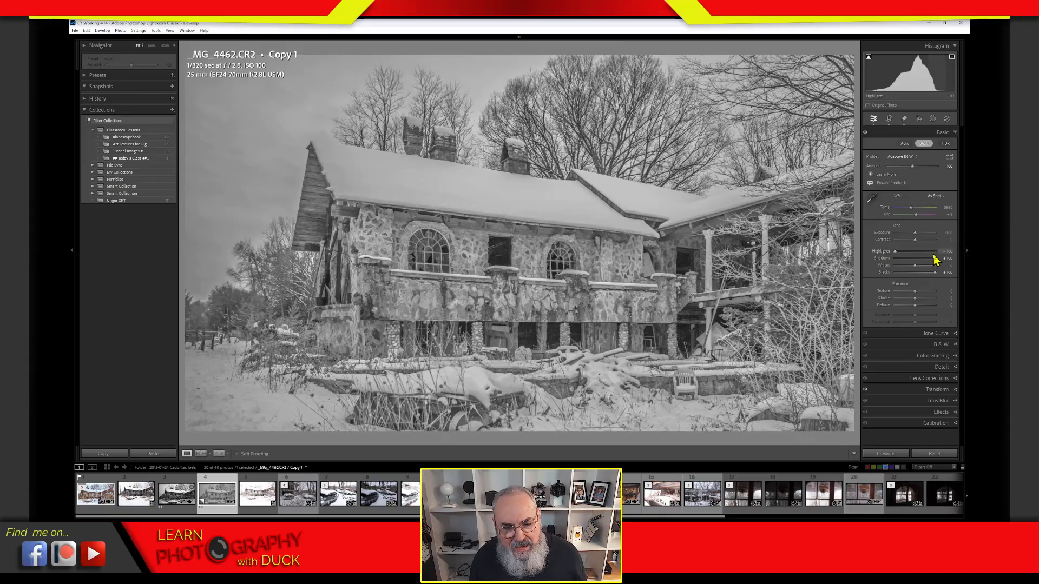
{"action": "left_click_drag", "start_coordinate": [935, 259], "coordinate": [938, 264]}
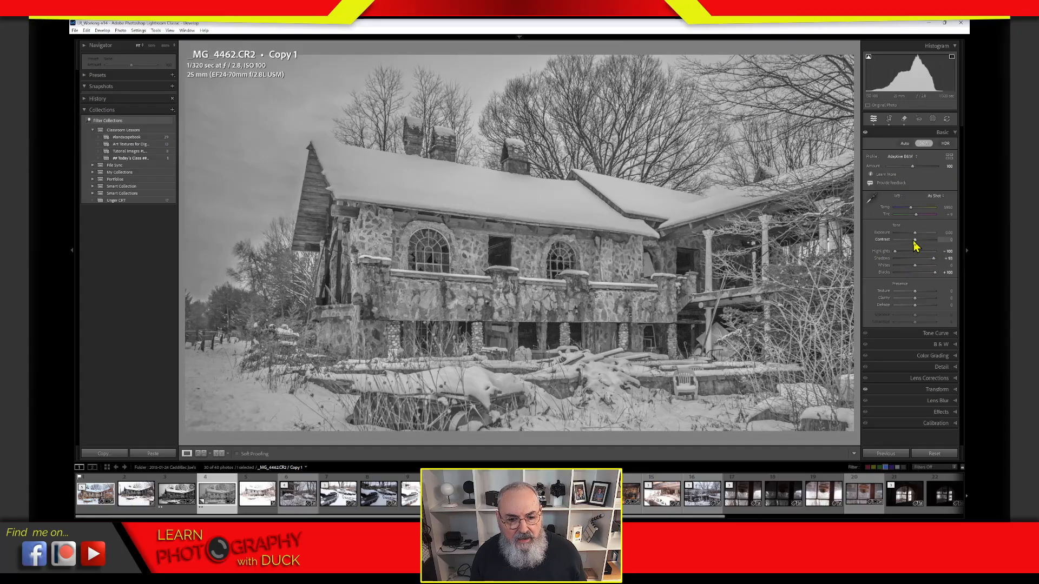
{"action": "left_click_drag", "start_coordinate": [913, 240], "coordinate": [927, 260]}
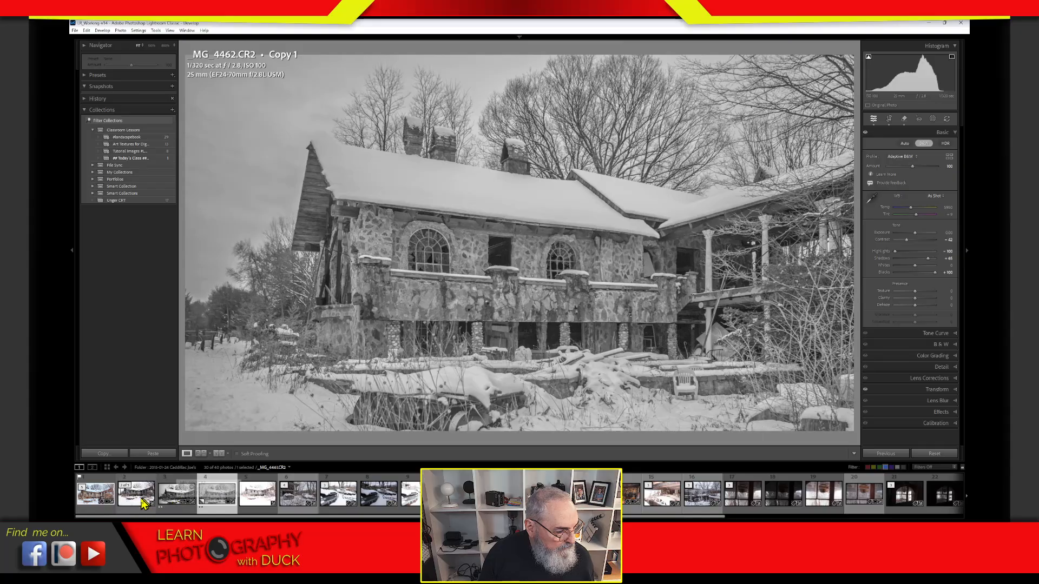
Step: Show the other black-and-white version and the original in Survey view, then swap in the edited copy
{"action": "left_click", "coordinate": [171, 502]}
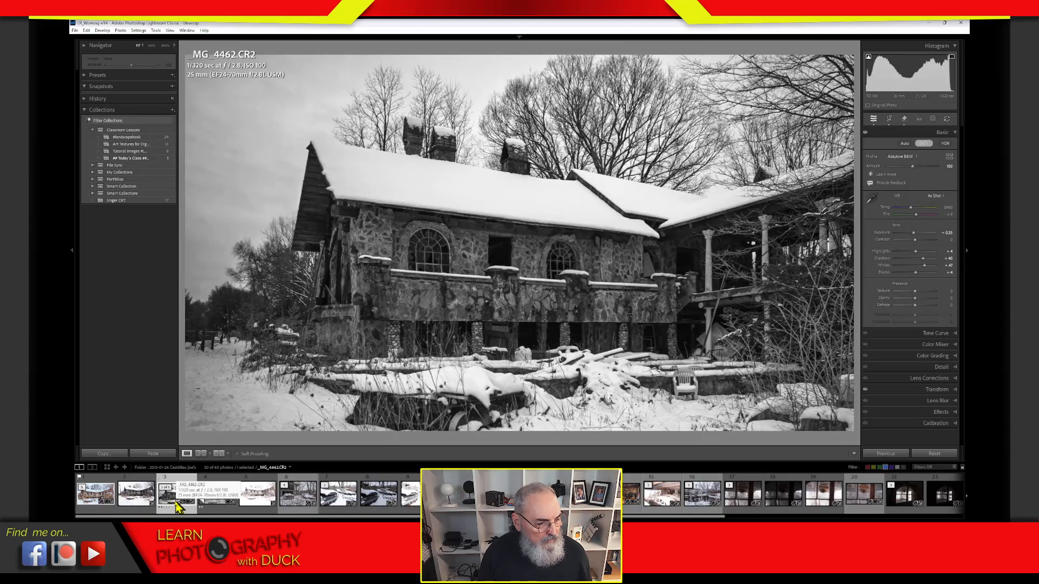
{"action": "left_click", "coordinate": [262, 509], "text": "ctrl"}
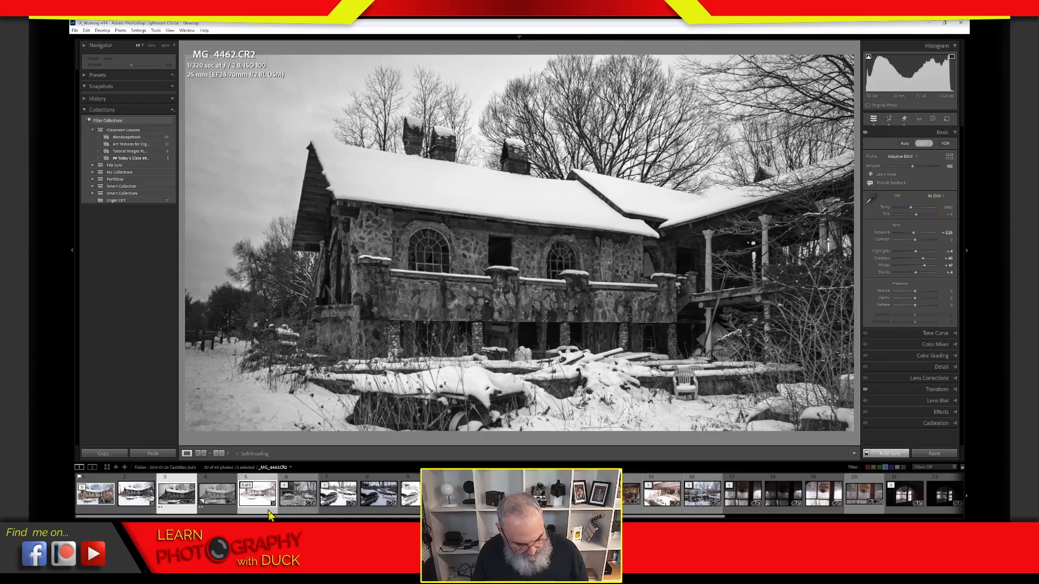
{"action": "key", "text": "n"}
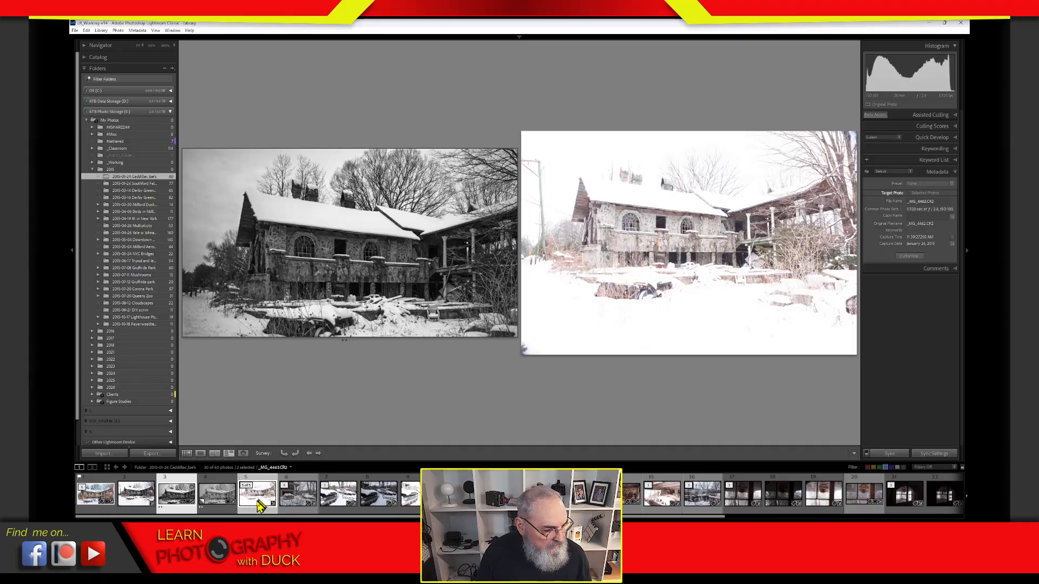
{"action": "left_click", "coordinate": [258, 507], "text": "ctrl"}
{"action": "left_click", "coordinate": [226, 509], "text": "ctrl"}
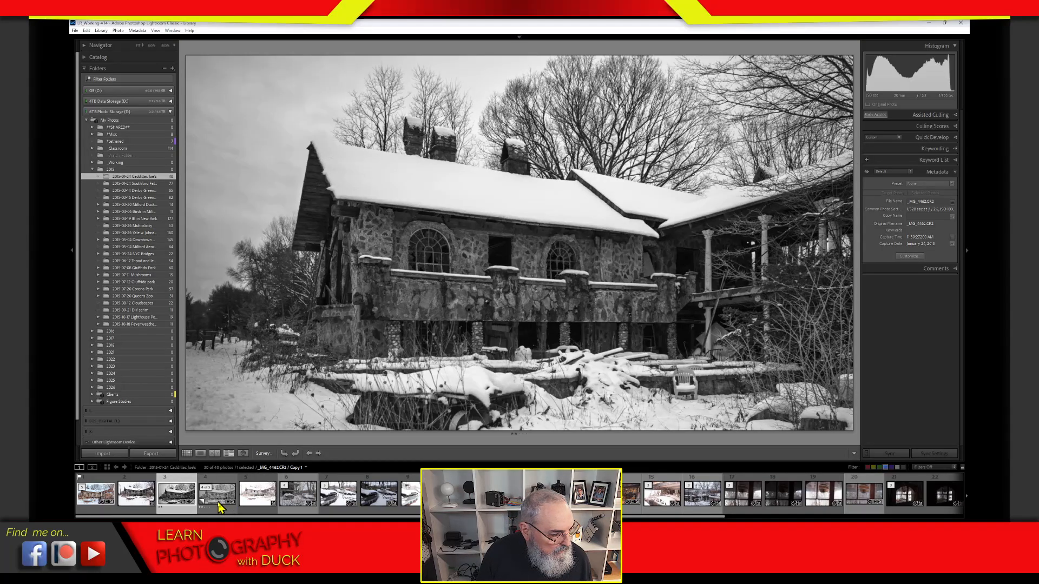
Step: Try a colour version, compare both black-and-white versions, then go through Grid back to Develop
{"action": "left_click", "coordinate": [163, 507], "text": "ctrl"}
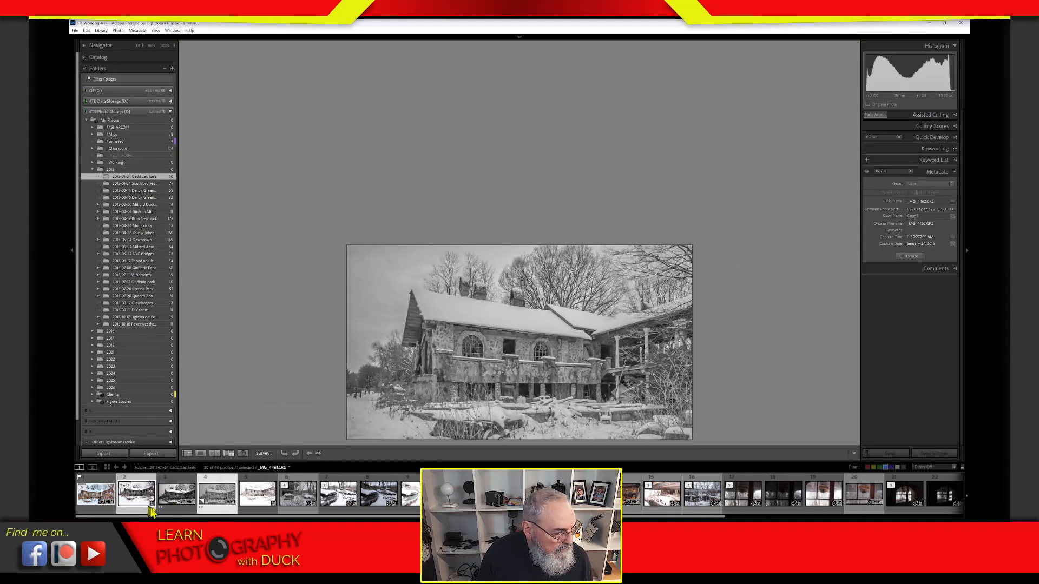
{"action": "left_click", "coordinate": [148, 508], "text": "ctrl"}
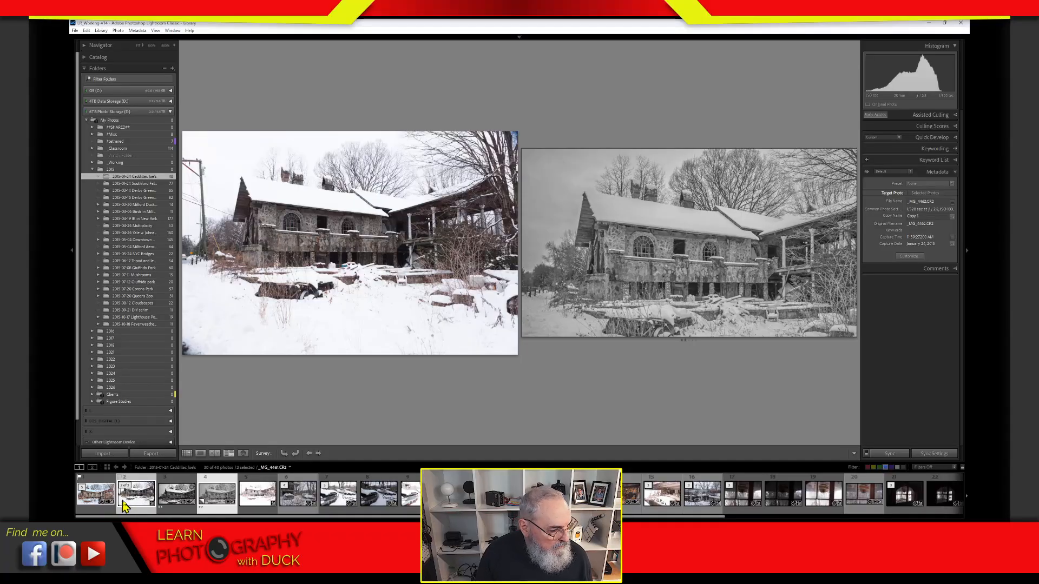
{"action": "left_click", "coordinate": [135, 506], "text": "ctrl"}
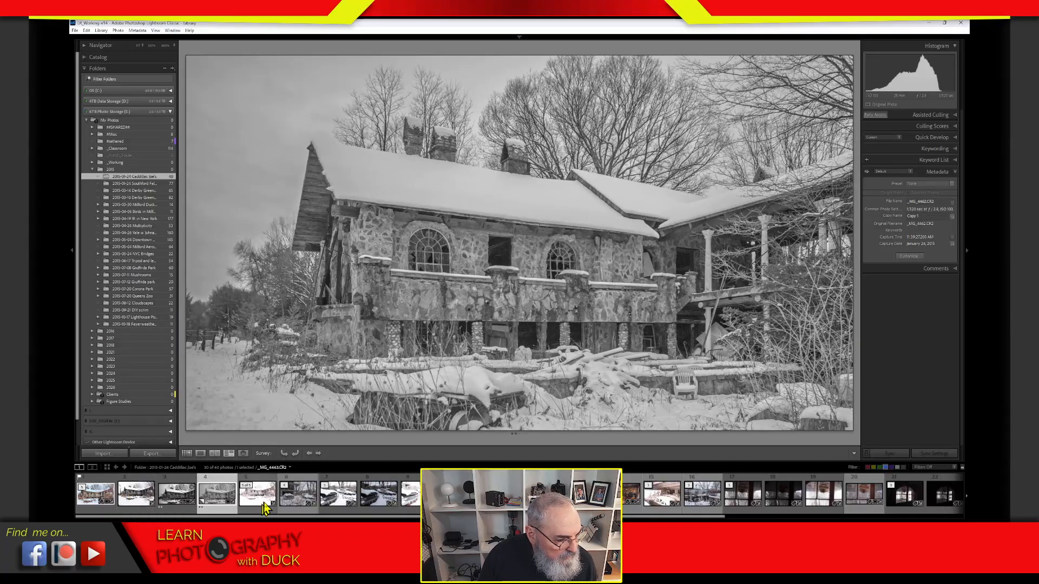
{"action": "left_click", "coordinate": [176, 511], "text": "ctrl"}
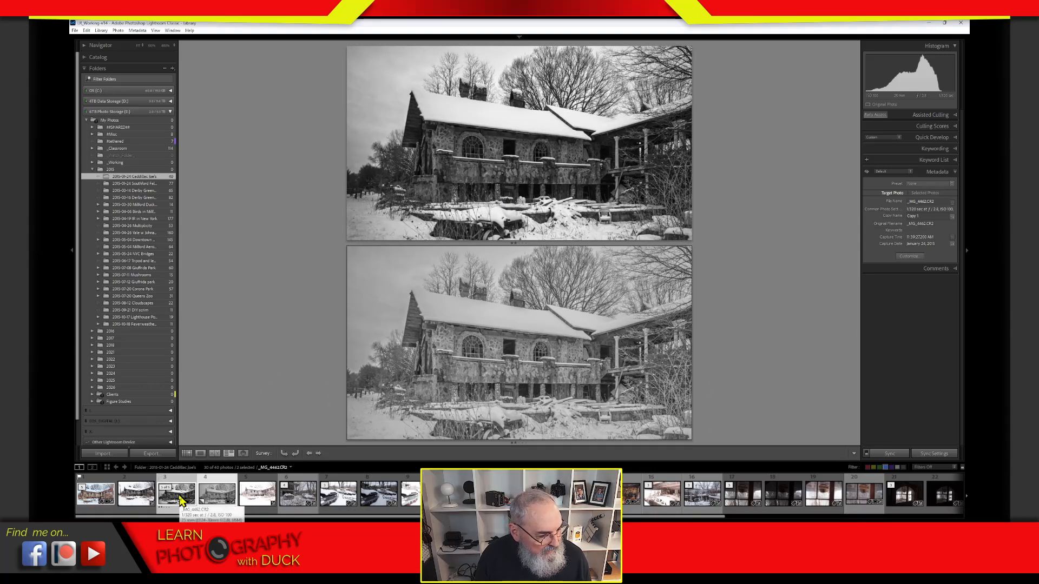
{"action": "left_click", "coordinate": [180, 499], "text": "ctrl"}
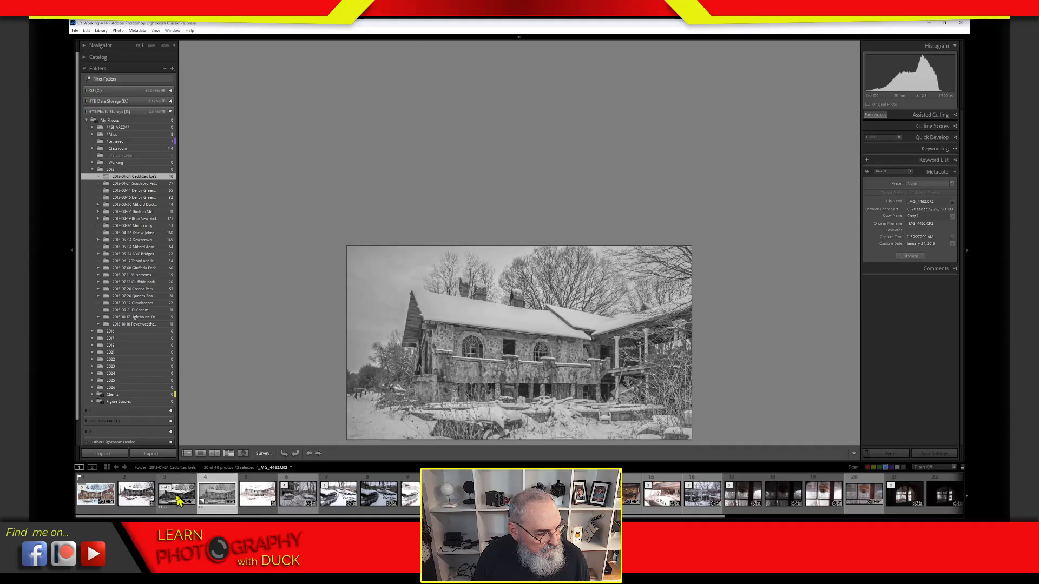
{"action": "key", "text": "g"}
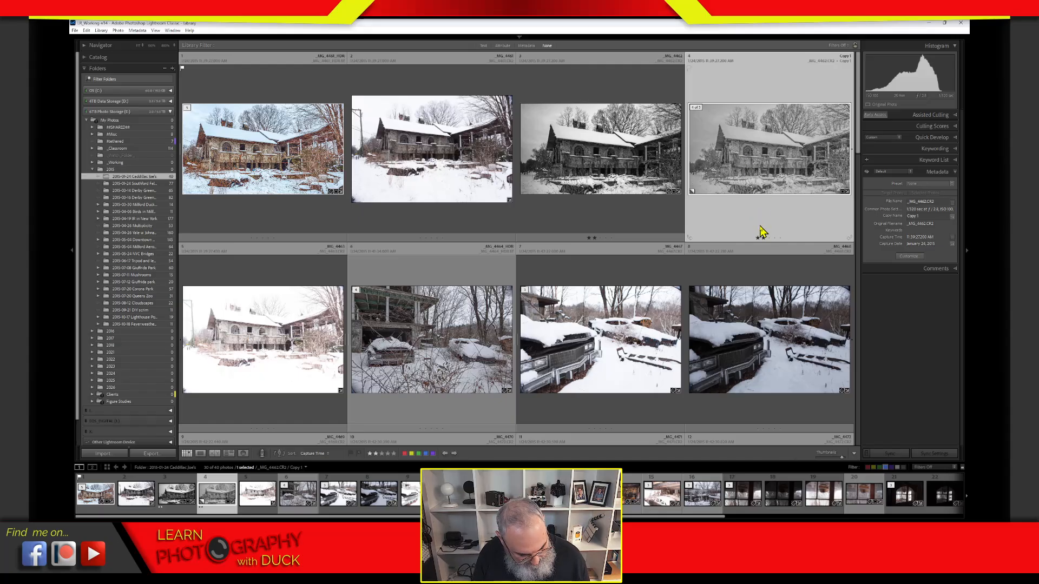
{"action": "key", "text": "d"}
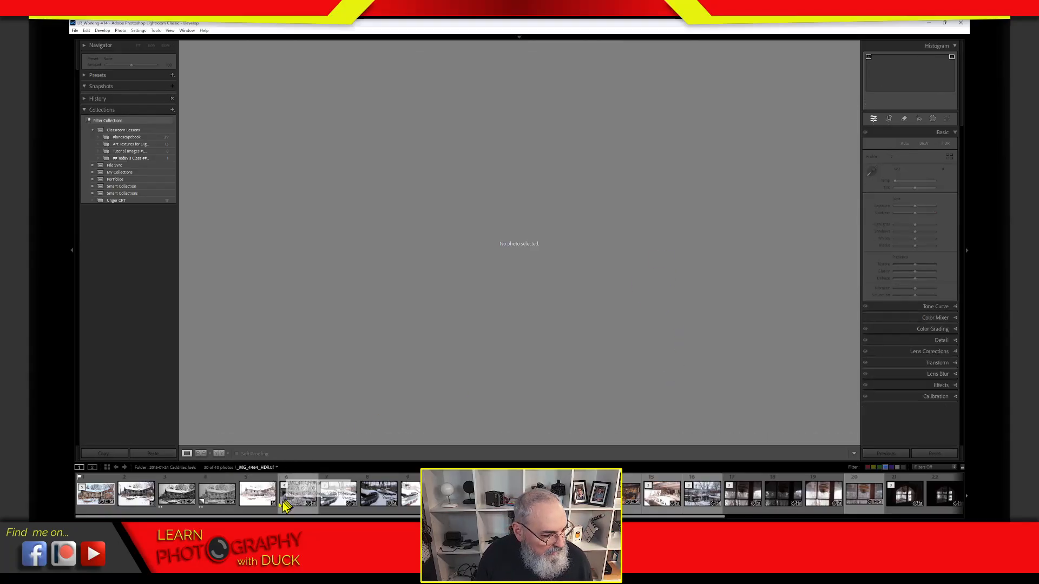
Step: Load Copy 1 and toggle its Before/After view repeatedly, ending on the before state
{"action": "left_click", "coordinate": [219, 497]}
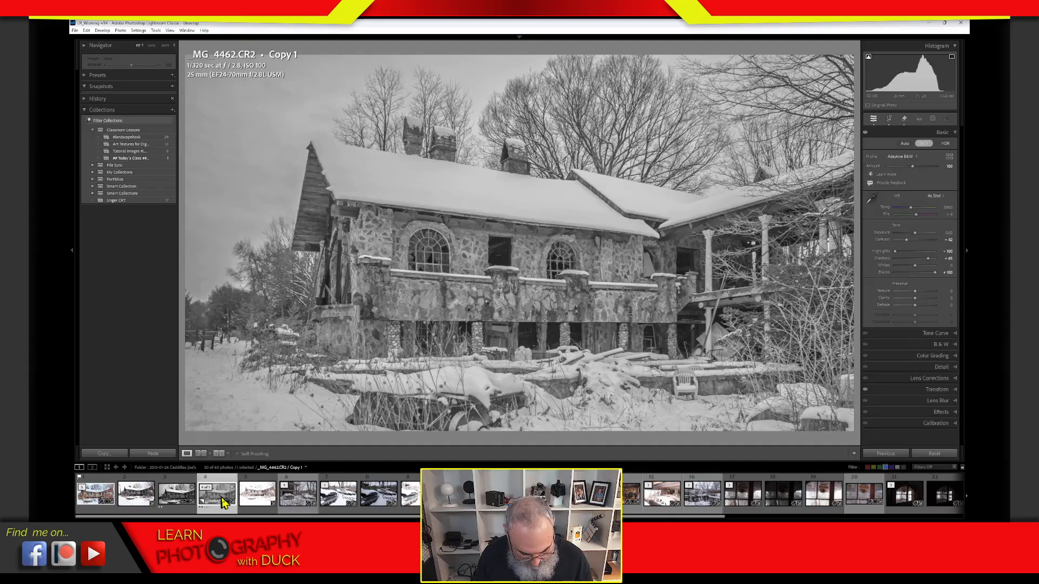
{"action": "key", "text": "backslash"}
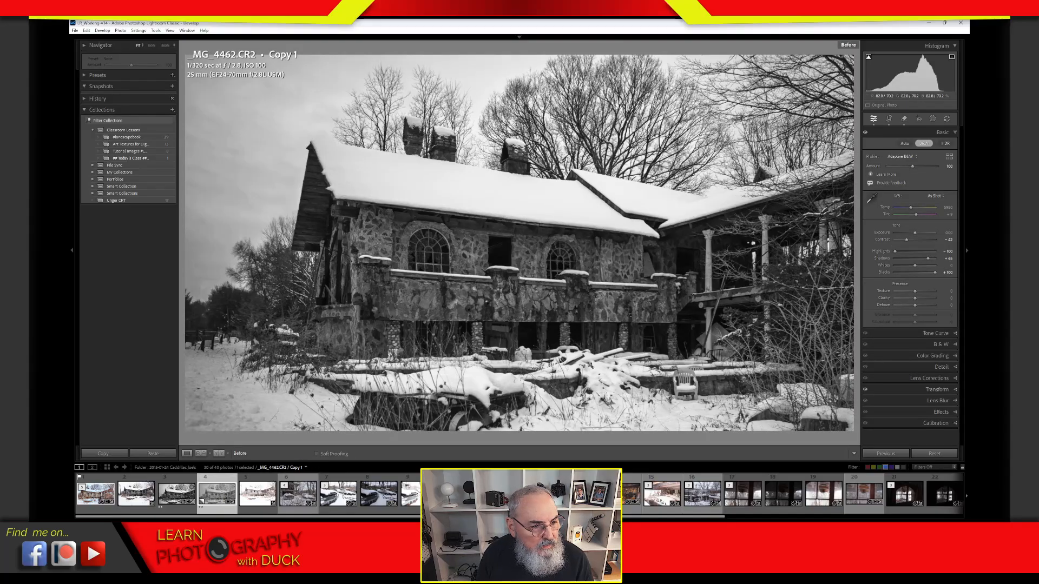
{"action": "key", "text": "backslash"}
{"action": "key", "text": "backslash"}
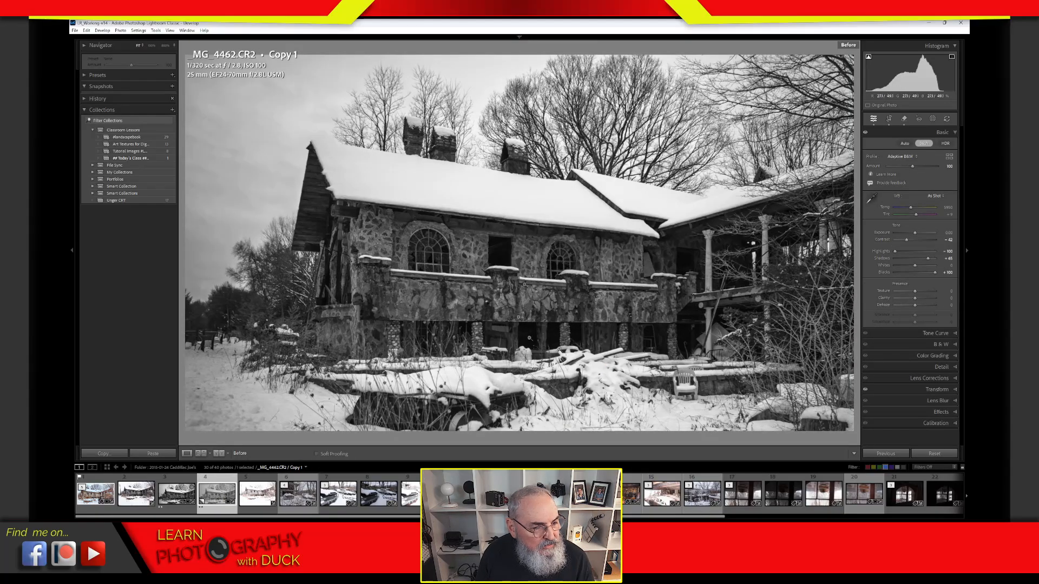
{"action": "key", "text": "backslash"}
{"action": "key", "text": "backslash"}
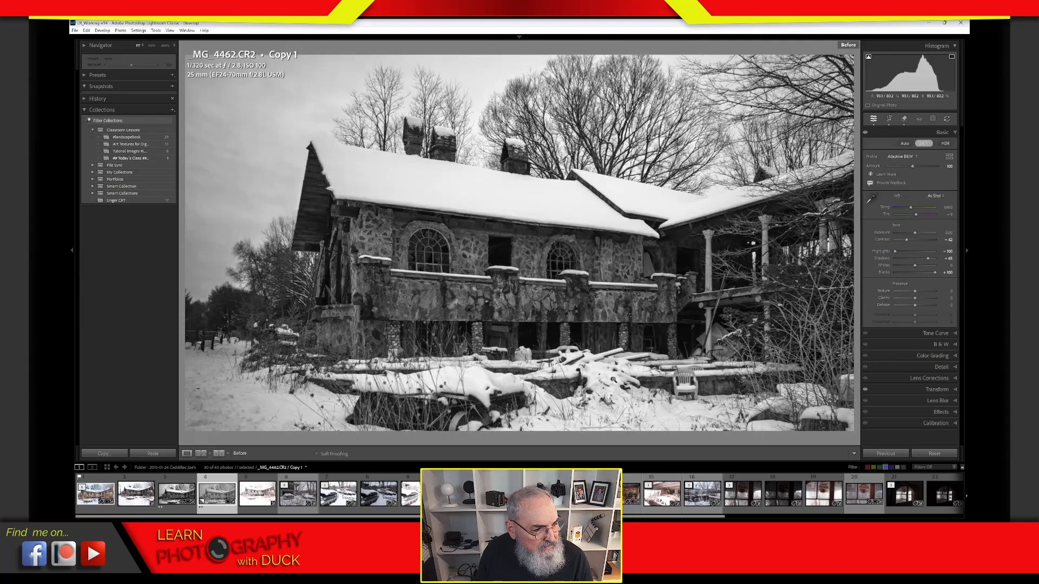
{"action": "key", "text": "backslash"}
{"action": "key", "text": "backslash"}
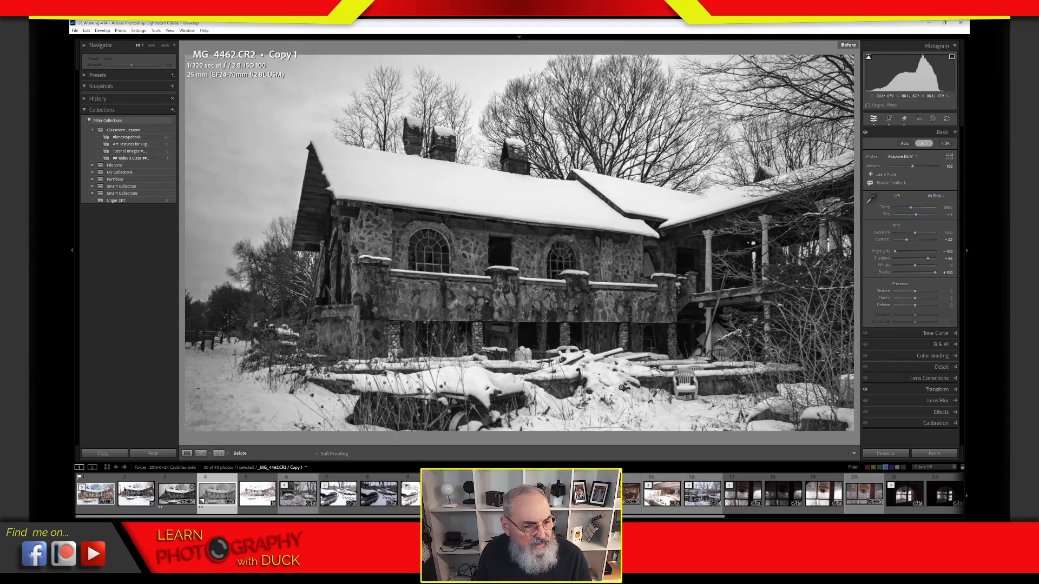
{"action": "key", "text": "backslash"}
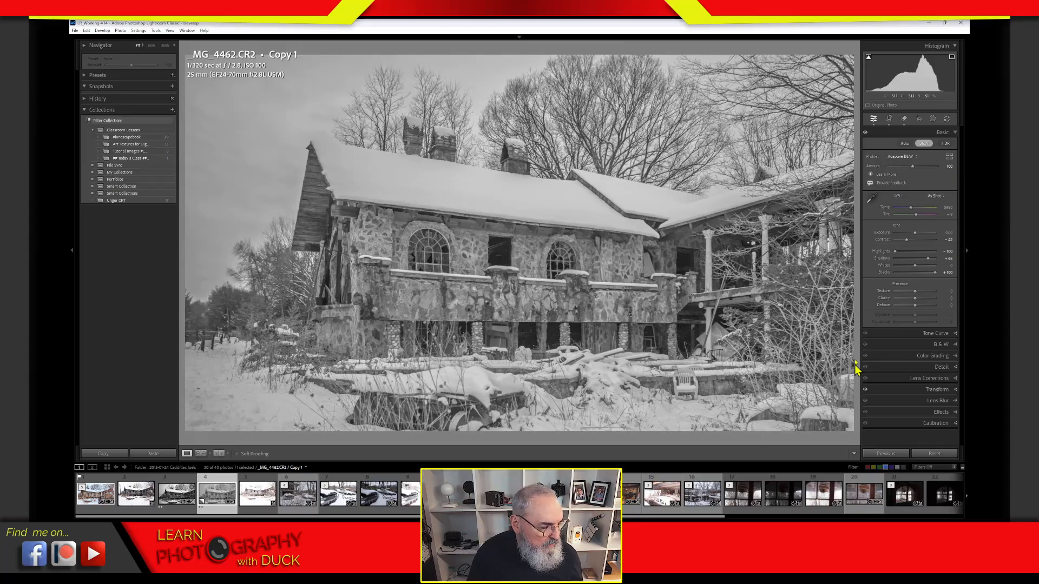
Step: Set the other black-and-white version to Shadows +61 and Highlights -18, then reopen Copy 1
{"action": "left_click", "coordinate": [182, 498]}
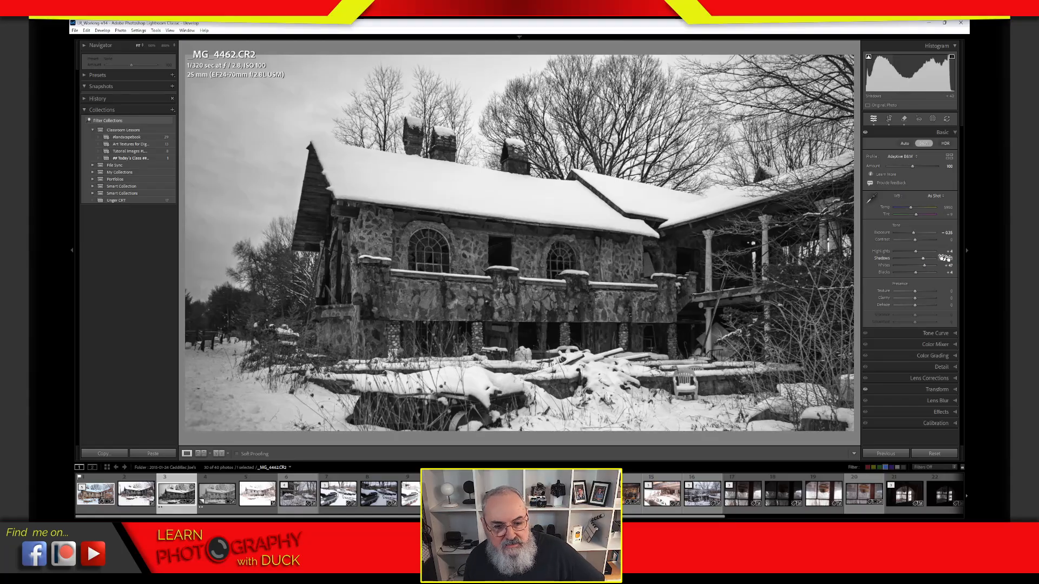
{"action": "left_click_drag", "start_coordinate": [925, 263], "coordinate": [933, 262]}
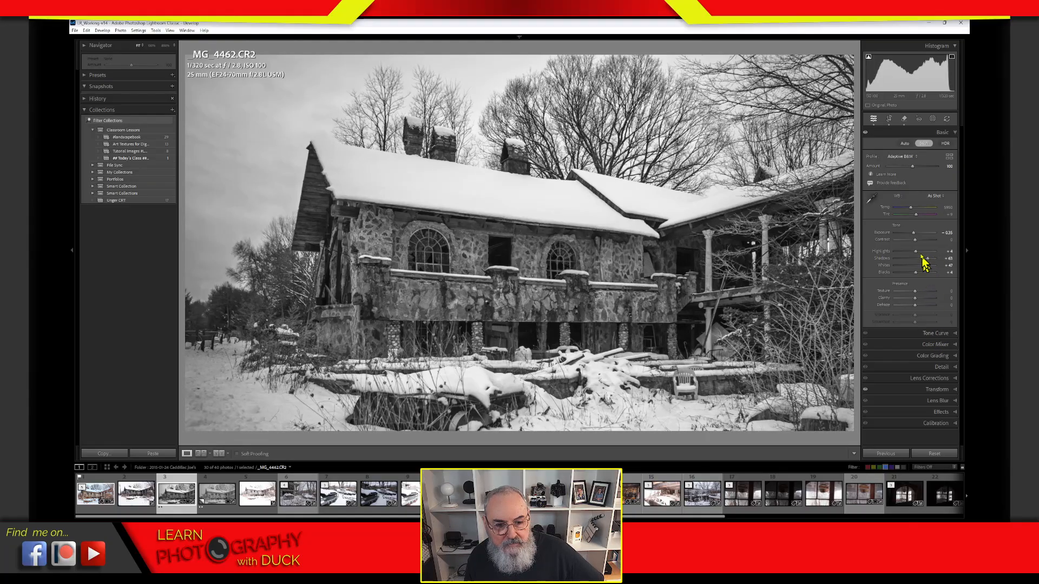
{"action": "left_click_drag", "start_coordinate": [915, 251], "coordinate": [928, 262]}
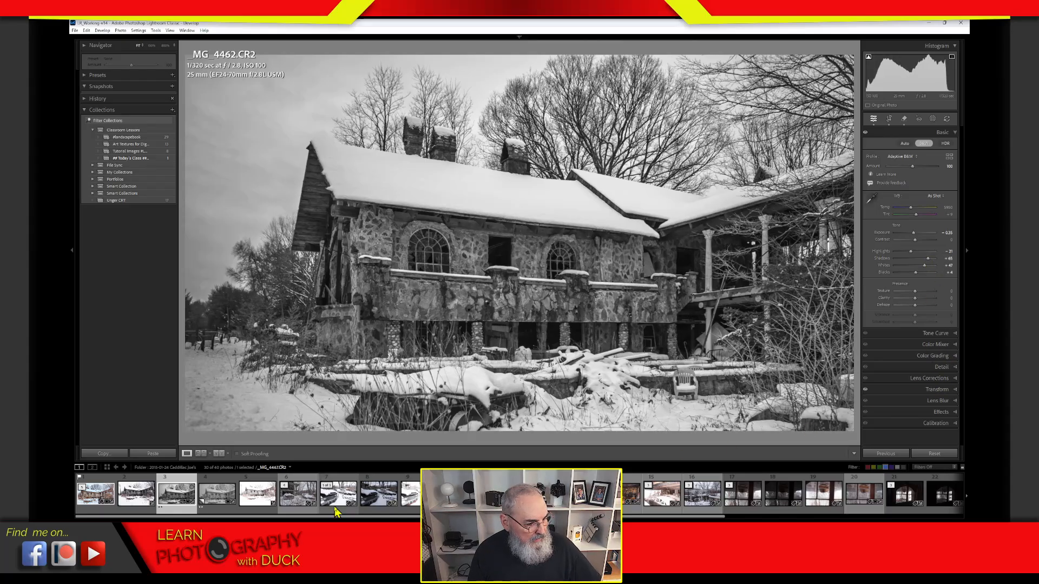
{"action": "left_click", "coordinate": [219, 502]}
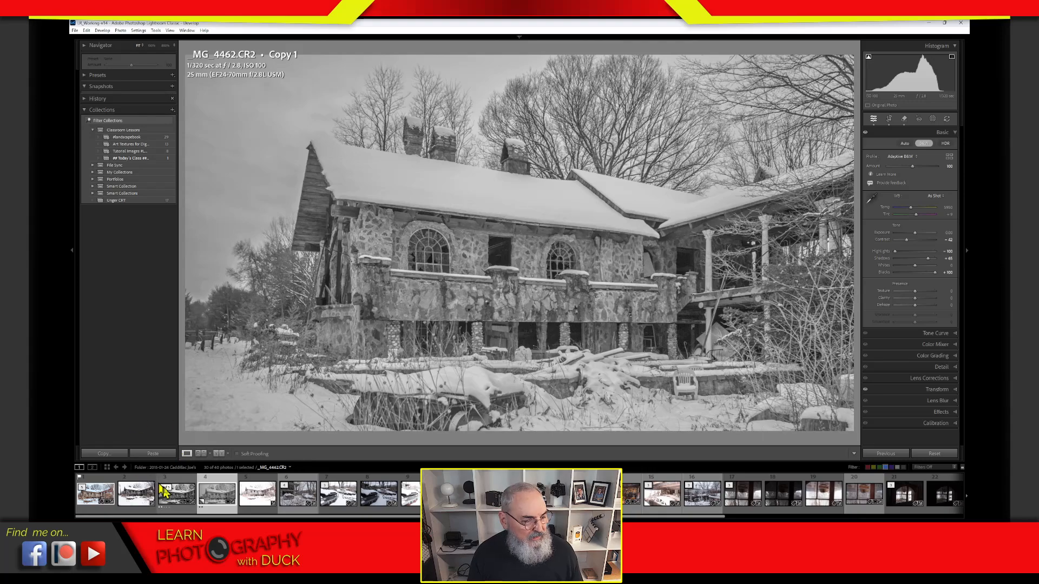
Step: After checking the original, lower Copy 1's Shadows and Blacks and raise Contrast to about -18
{"action": "left_click", "coordinate": [183, 503]}
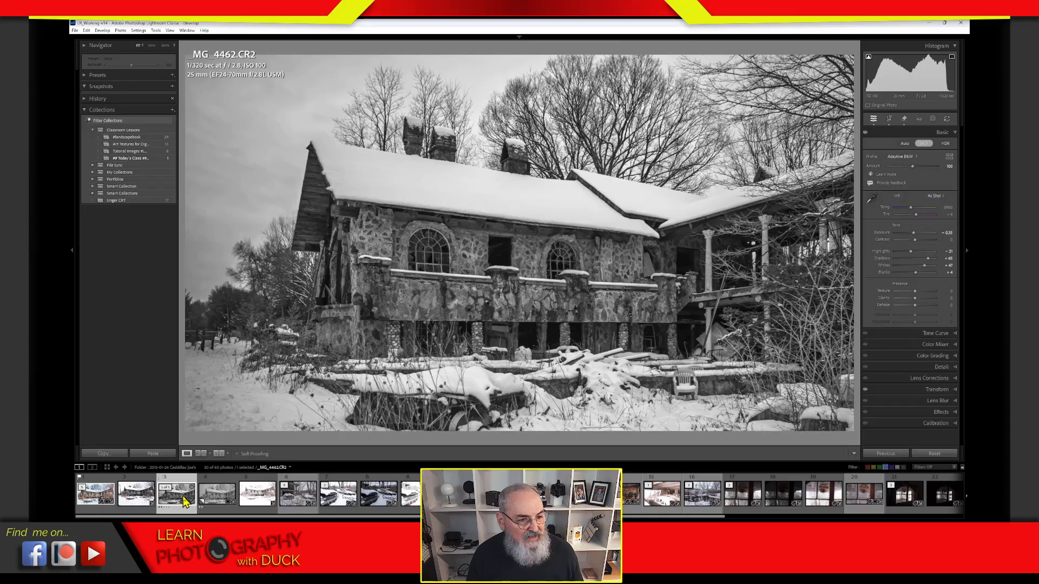
{"action": "left_click", "coordinate": [222, 501]}
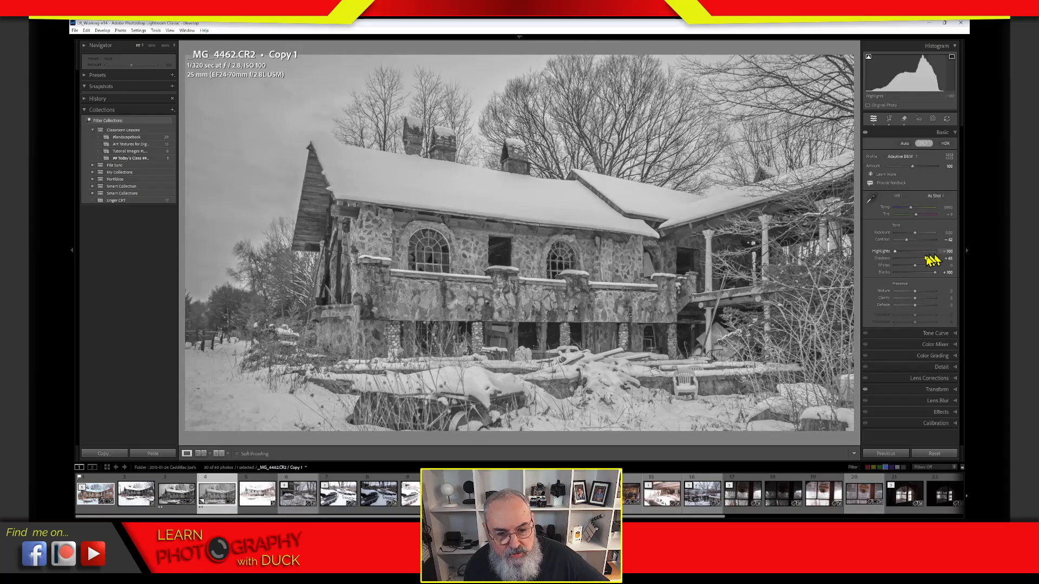
{"action": "left_click_drag", "start_coordinate": [929, 260], "coordinate": [930, 273]}
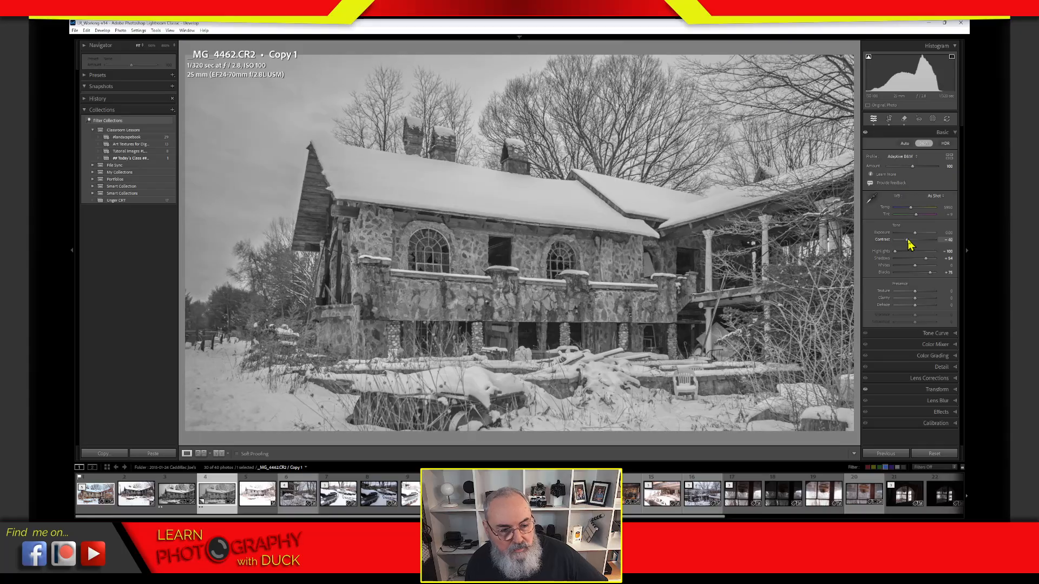
{"action": "left_click_drag", "start_coordinate": [908, 241], "coordinate": [914, 264]}
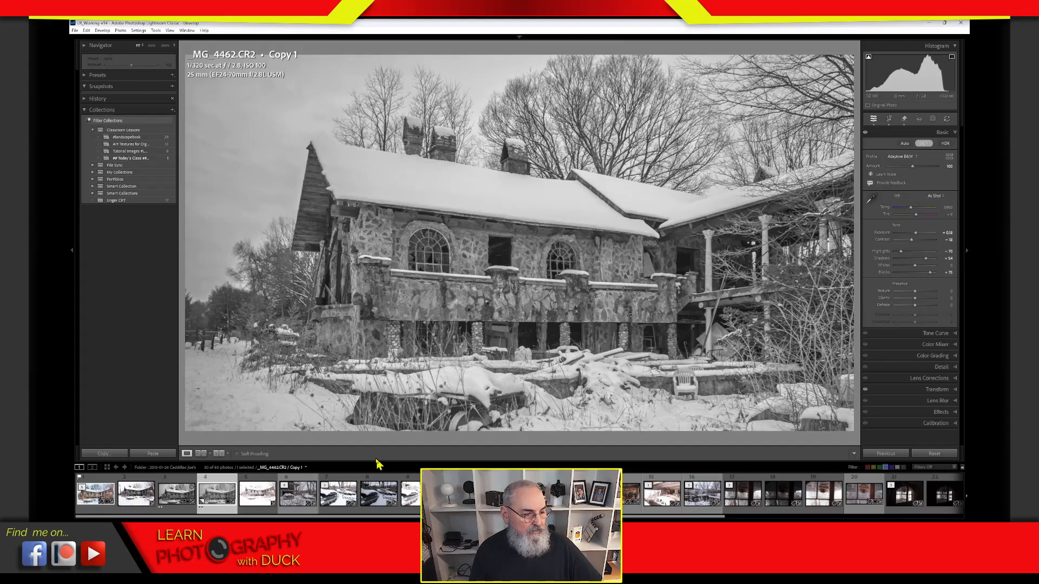
Step: Flip between the original _MG_4462.CR2 and Copy 1 twice, finishing on the original
{"action": "left_click", "coordinate": [175, 497]}
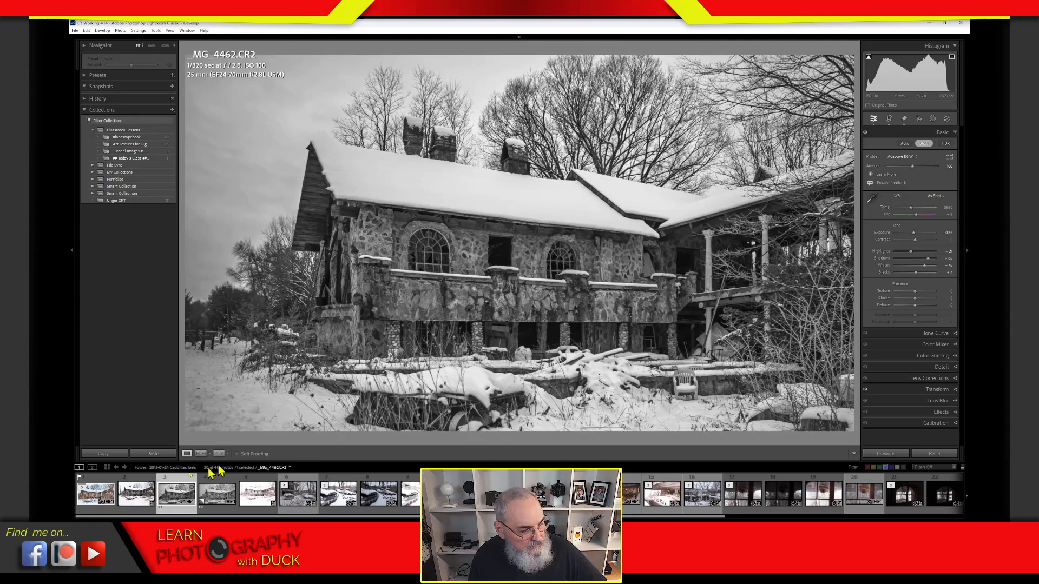
{"action": "left_click", "coordinate": [221, 497]}
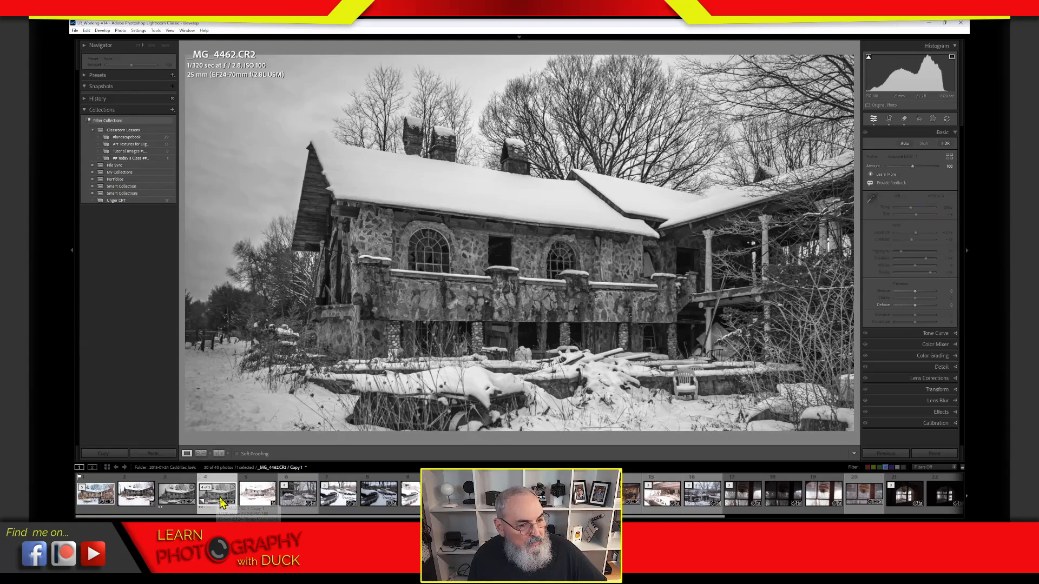
{"action": "left_click", "coordinate": [183, 502]}
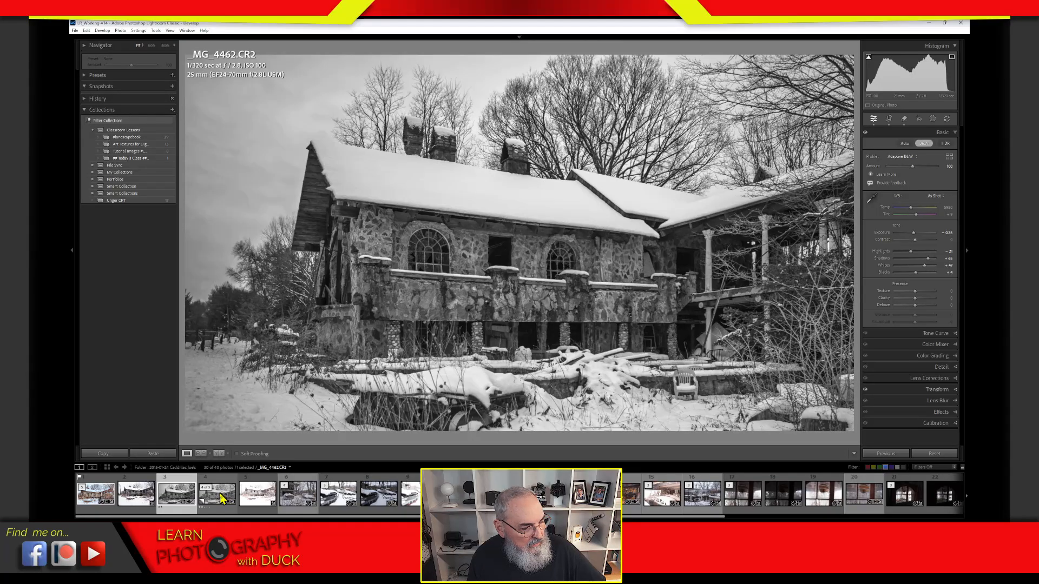
{"action": "left_click", "coordinate": [225, 498]}
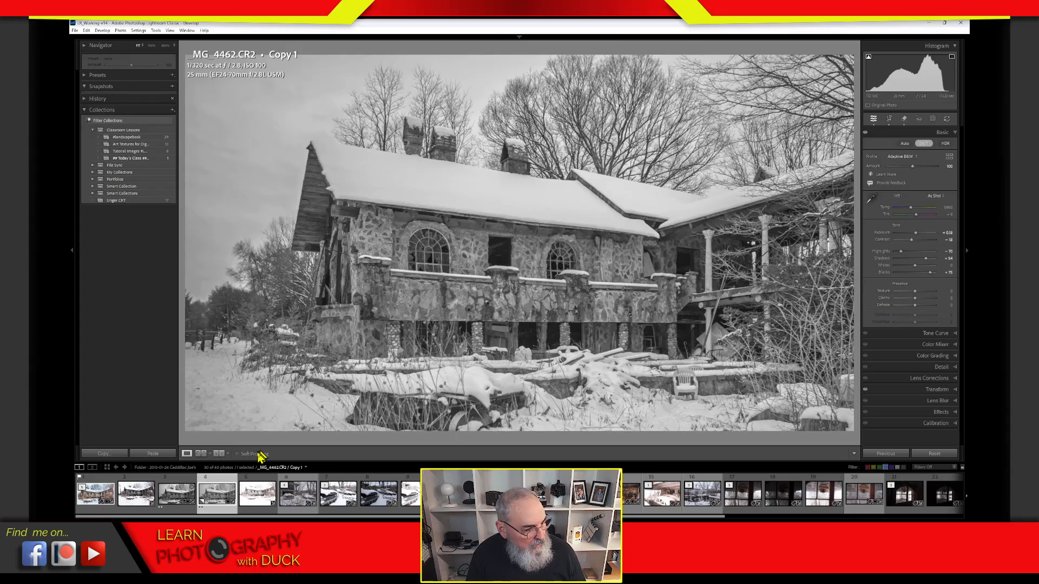
{"action": "left_click", "coordinate": [178, 488]}
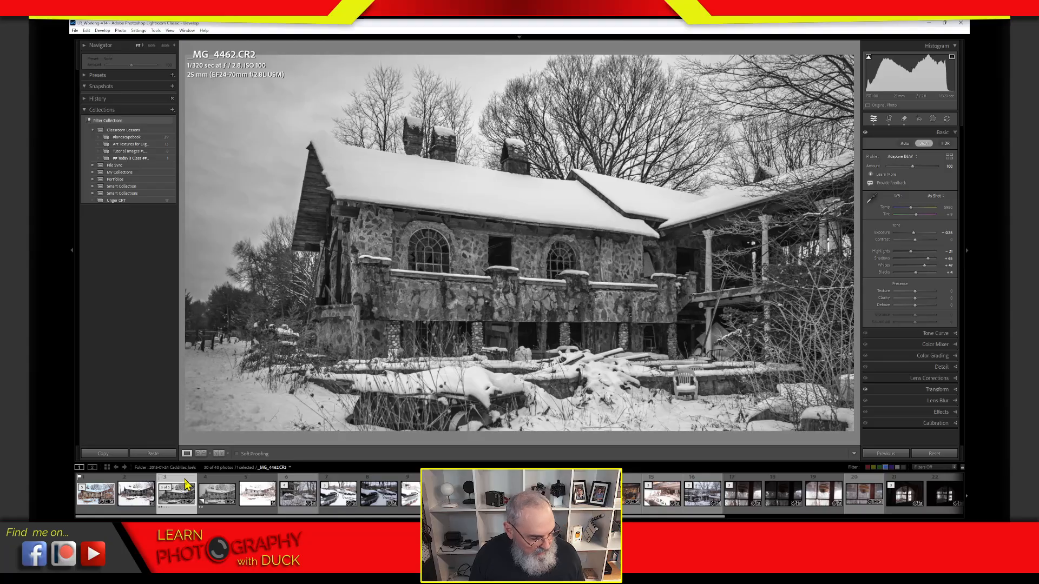
Step: Label the original photo Yellow and the Copy 1 version Blue
{"action": "key", "text": "8"}
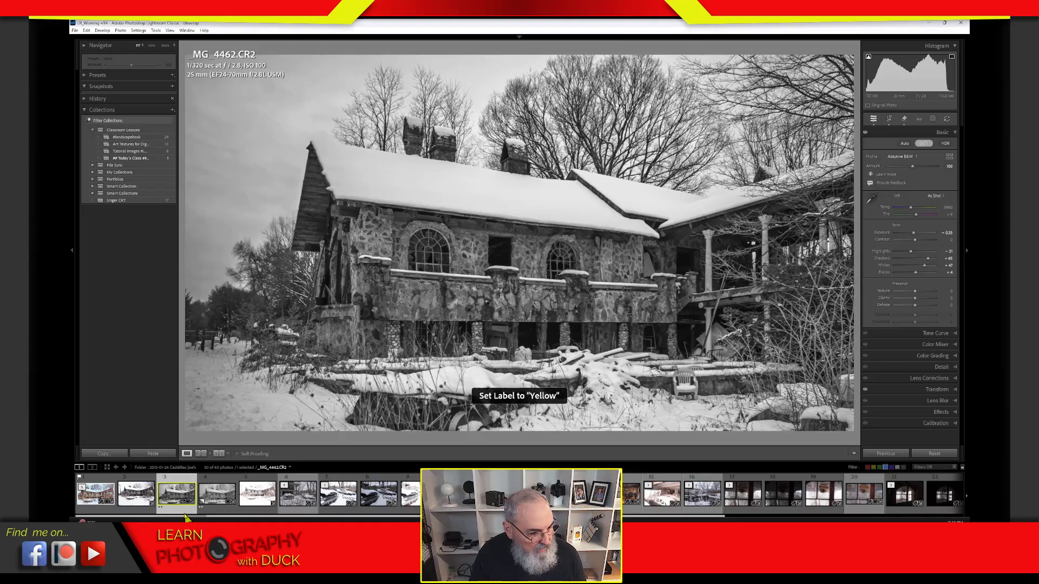
{"action": "left_click", "coordinate": [225, 492]}
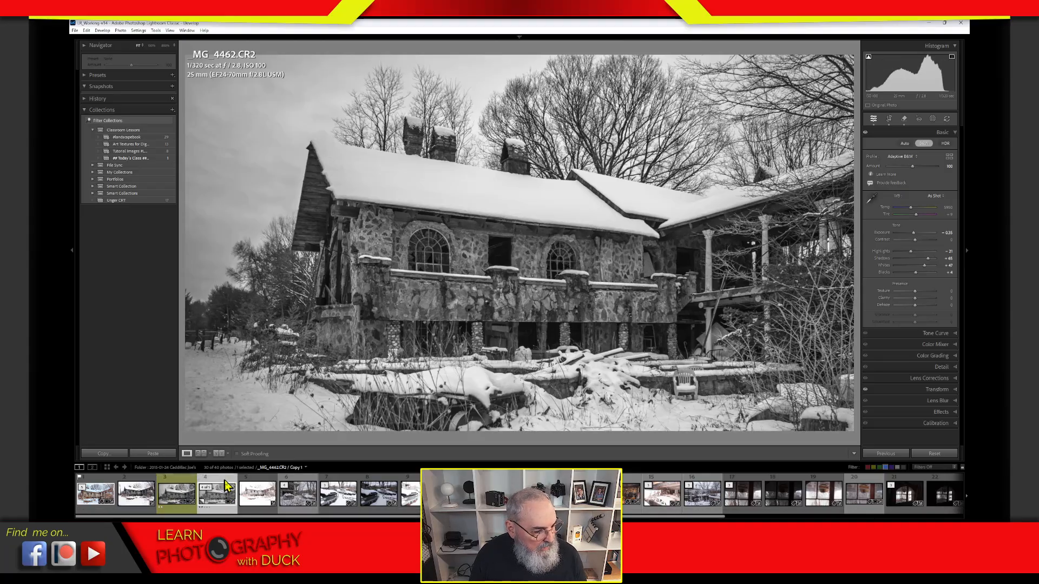
{"action": "key", "text": "6"}
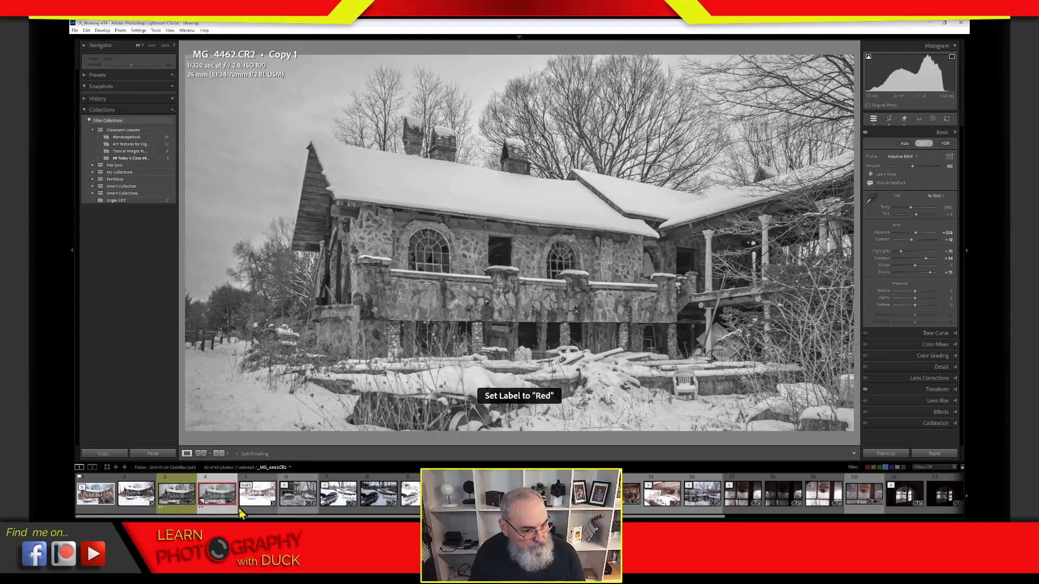
{"action": "key", "text": "9"}
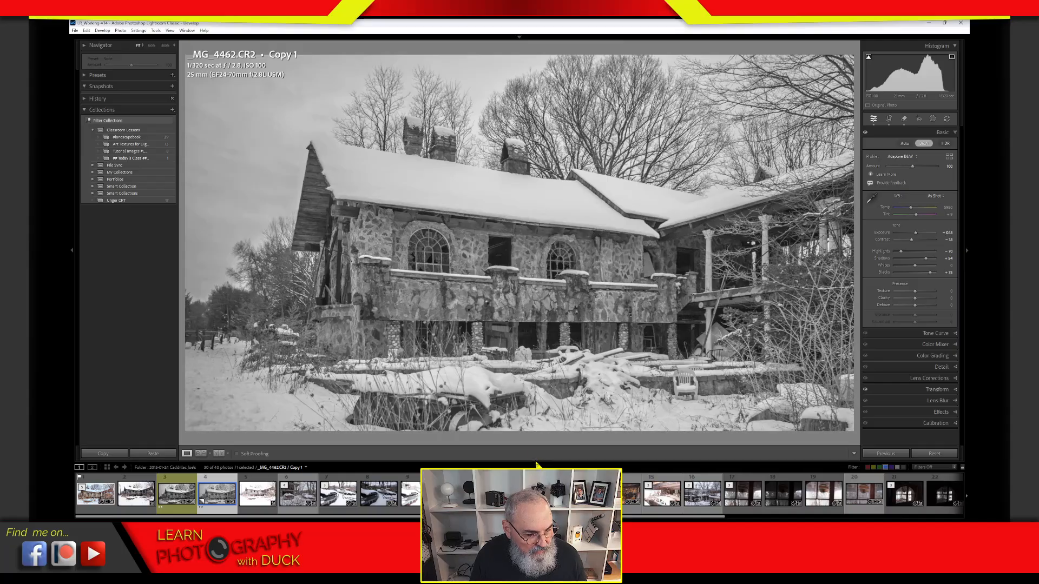
Step: Enlarge the filmstrip thumbnails and display the yellow-labelled _MG_4462.CR2 original
{"action": "left_click_drag", "start_coordinate": [537, 460], "coordinate": [552, 383]}
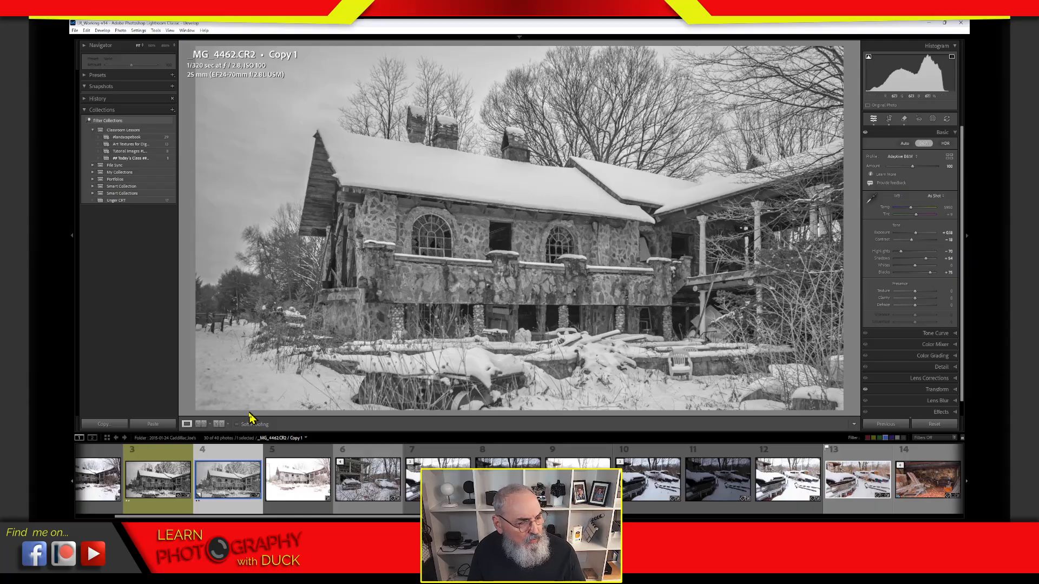
{"action": "left_click", "coordinate": [164, 459]}
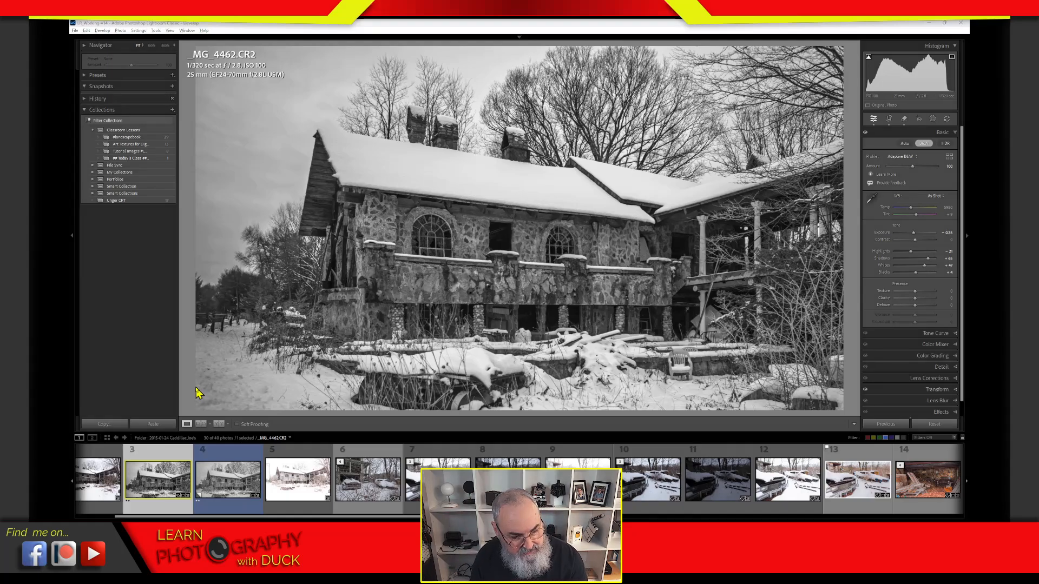
{"action": "mouse_move", "coordinate": [342, 109]}
{"action": "left_mouse_down"}
{"action": "mouse_move", "coordinate": [352, 169]}
{"action": "mouse_move", "coordinate": [346, 162]}
{"action": "left_mouse_up"}
{"action": "left_click_drag", "start_coordinate": [317, 128], "coordinate": [331, 130]}
{"action": "left_click_drag", "start_coordinate": [334, 130], "coordinate": [347, 131]}
{"action": "left_click_drag", "start_coordinate": [350, 133], "coordinate": [355, 132]}
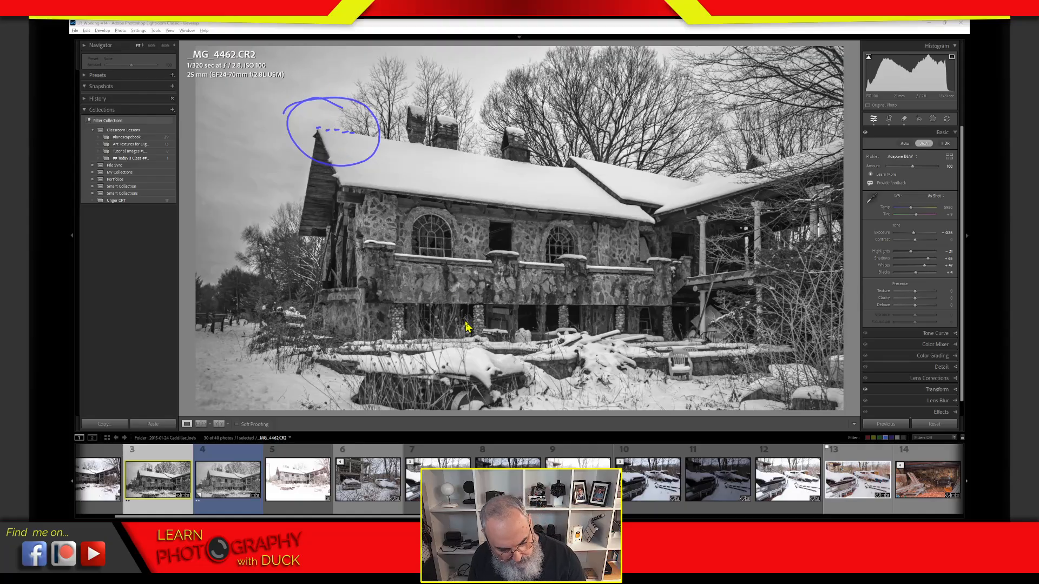
{"action": "key", "text": "Escape"}
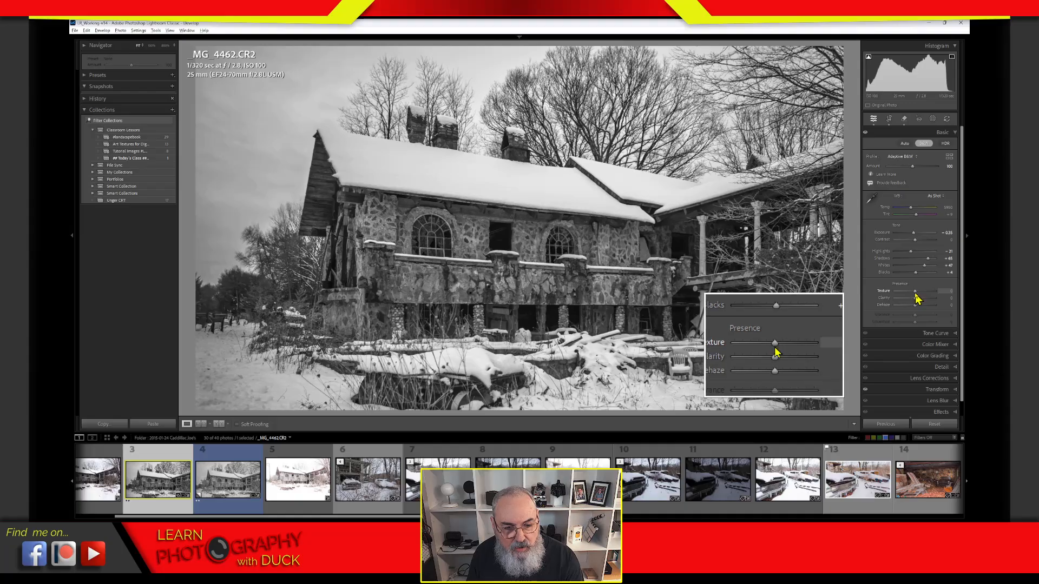
Step: Raise Texture and Clarity to +100 on the stone house photo
{"action": "left_click_drag", "start_coordinate": [915, 293], "coordinate": [953, 293]}
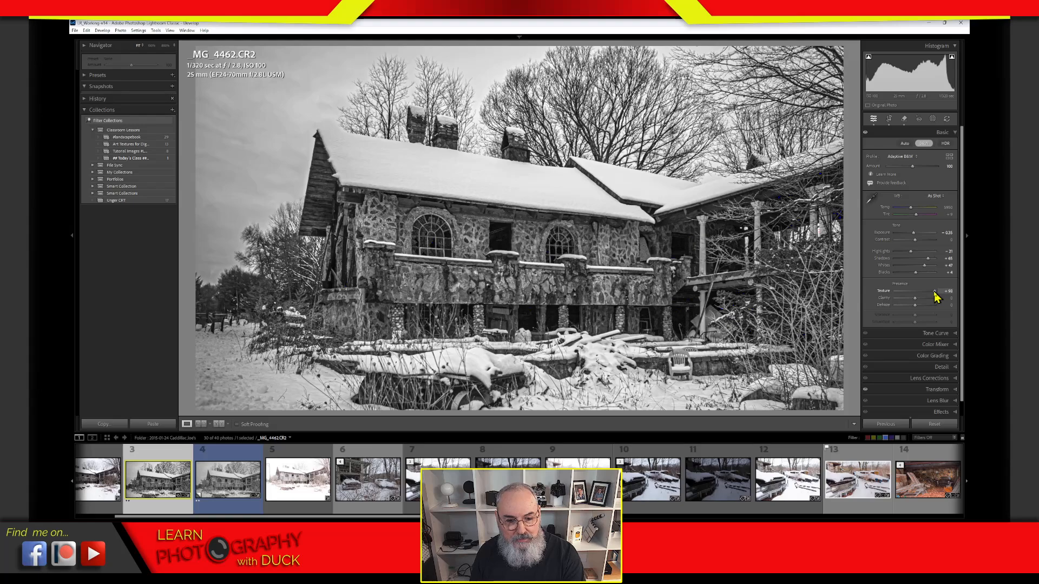
{"action": "mouse_move", "coordinate": [935, 292]}
{"action": "left_mouse_down"}
{"action": "mouse_move", "coordinate": [920, 297]}
{"action": "mouse_move", "coordinate": [936, 295]}
{"action": "left_mouse_up"}
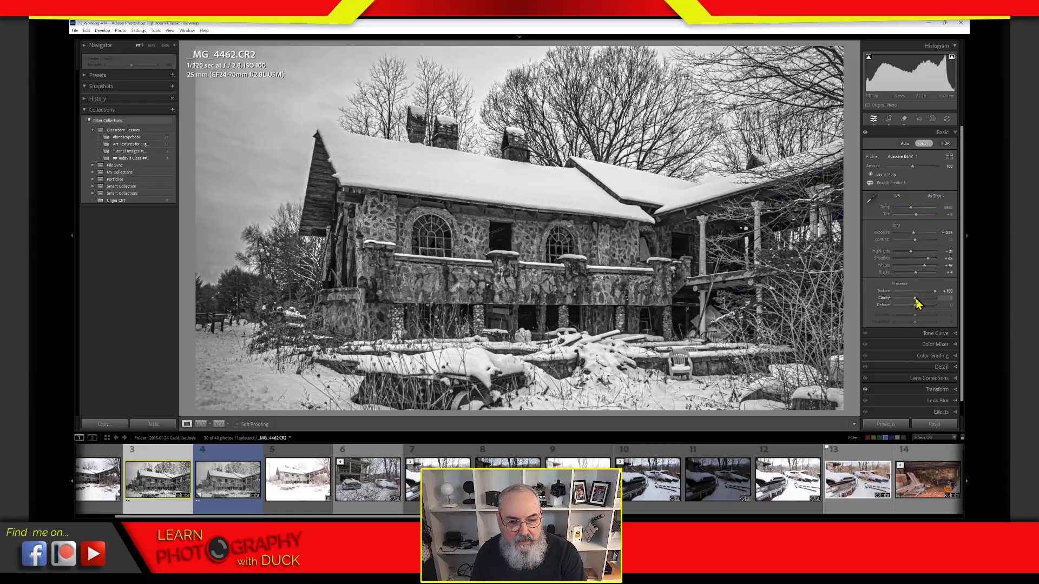
{"action": "left_click_drag", "start_coordinate": [918, 302], "coordinate": [952, 307]}
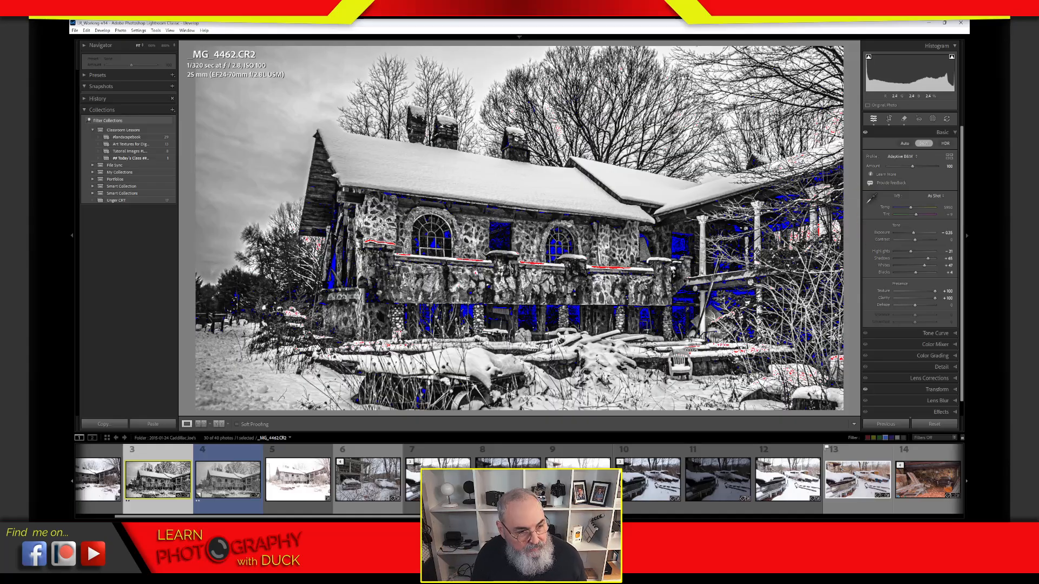
Step: Magnify the gable peak to 800% and pan across the snowy roof
{"action": "left_click", "coordinate": [563, 179]}
{"action": "left_click", "coordinate": [565, 175]}
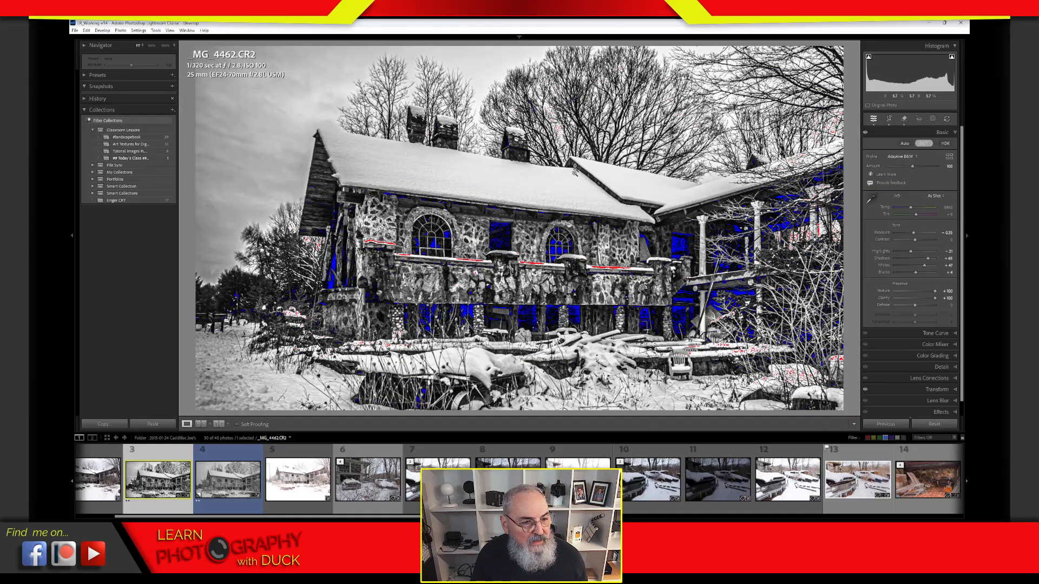
{"action": "left_click", "coordinate": [565, 154]}
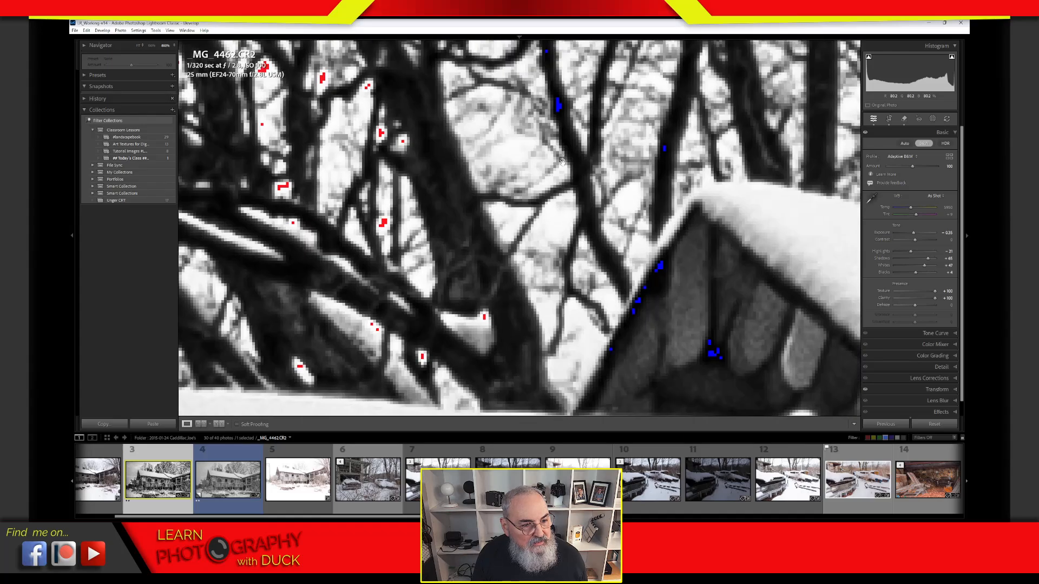
{"action": "left_click_drag", "start_coordinate": [564, 155], "coordinate": [571, 115]}
{"action": "left_click_drag", "start_coordinate": [586, 361], "coordinate": [716, 38]}
{"action": "left_click_drag", "start_coordinate": [641, 260], "coordinate": [963, 223]}
{"action": "left_click_drag", "start_coordinate": [571, 232], "coordinate": [835, 221]}
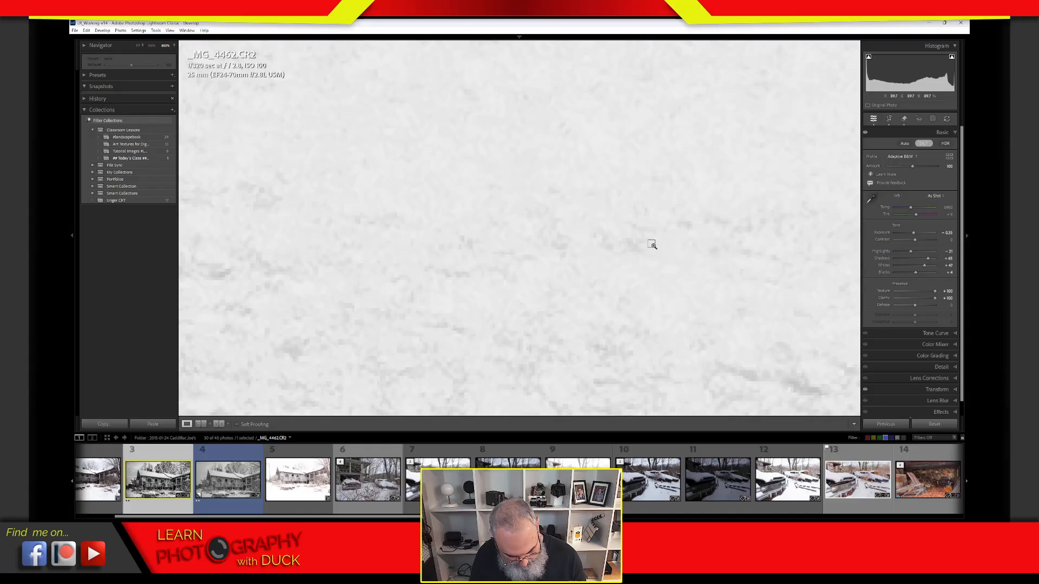
Step: Zoom out to 300% and pan along the roof edge to view the clipping areas
{"action": "key", "text": "ctrl+minus"}
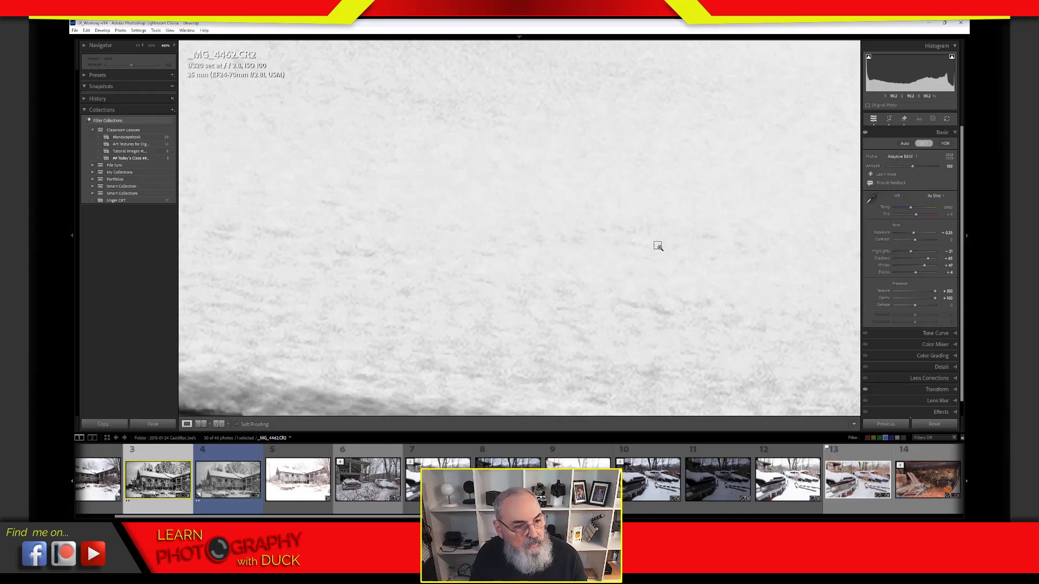
{"action": "key", "text": "ctrl+minus"}
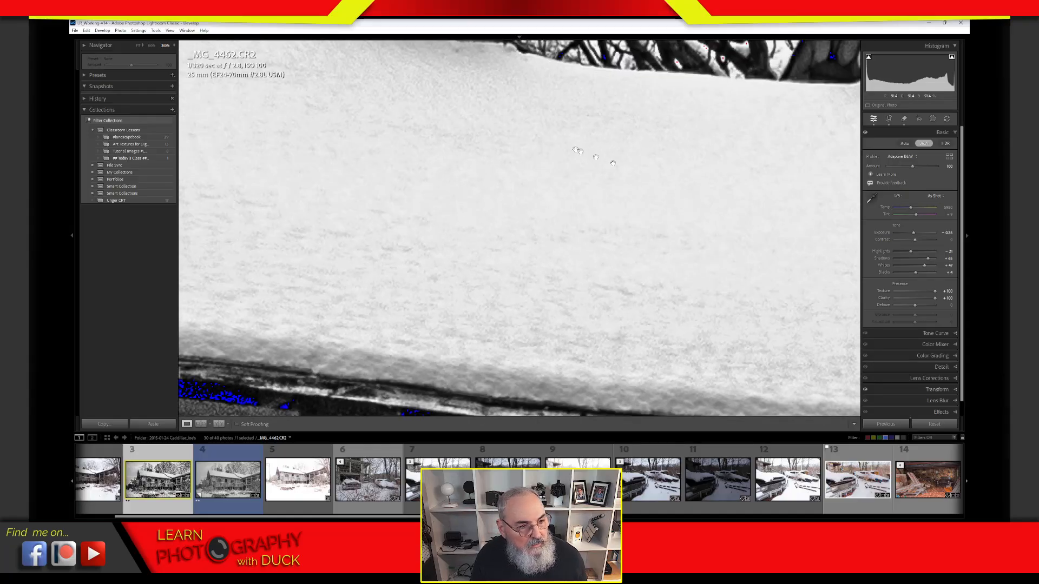
{"action": "left_click_drag", "start_coordinate": [490, 220], "coordinate": [684, 275]}
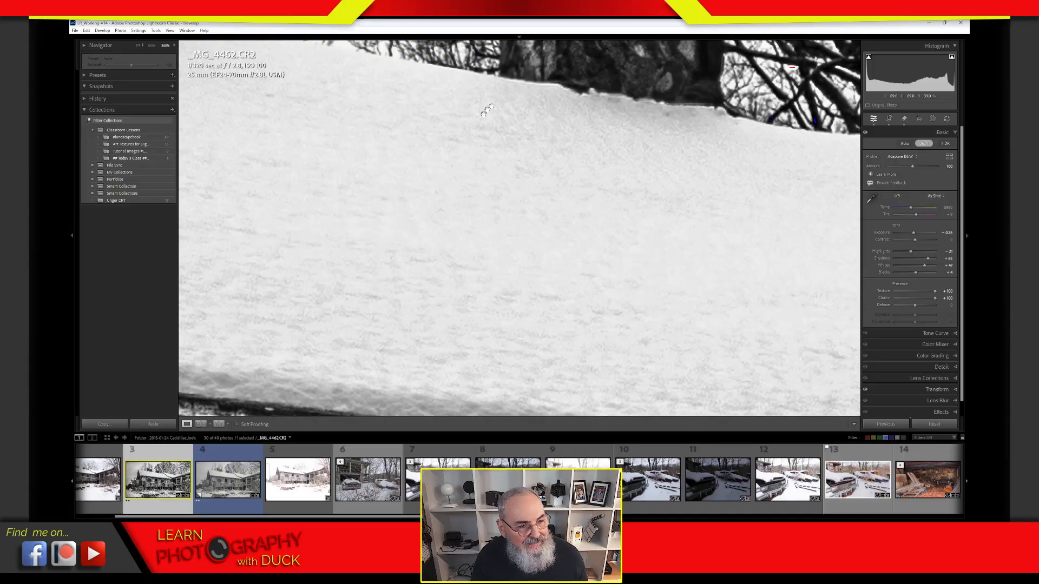
{"action": "left_click_drag", "start_coordinate": [469, 336], "coordinate": [518, 310]}
{"action": "left_click_drag", "start_coordinate": [658, 265], "coordinate": [430, 247]}
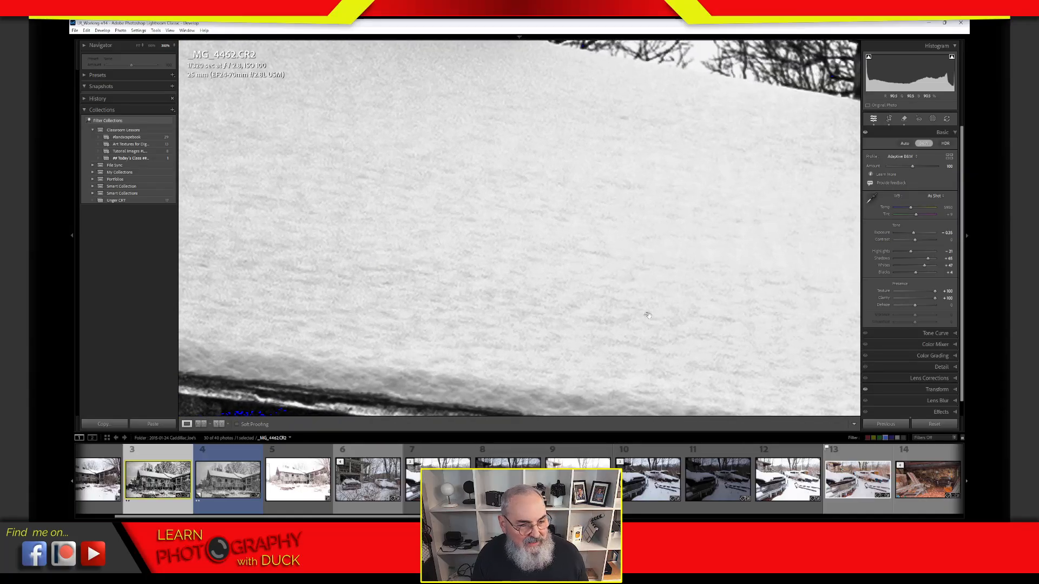
{"action": "left_click_drag", "start_coordinate": [647, 315], "coordinate": [465, 279]}
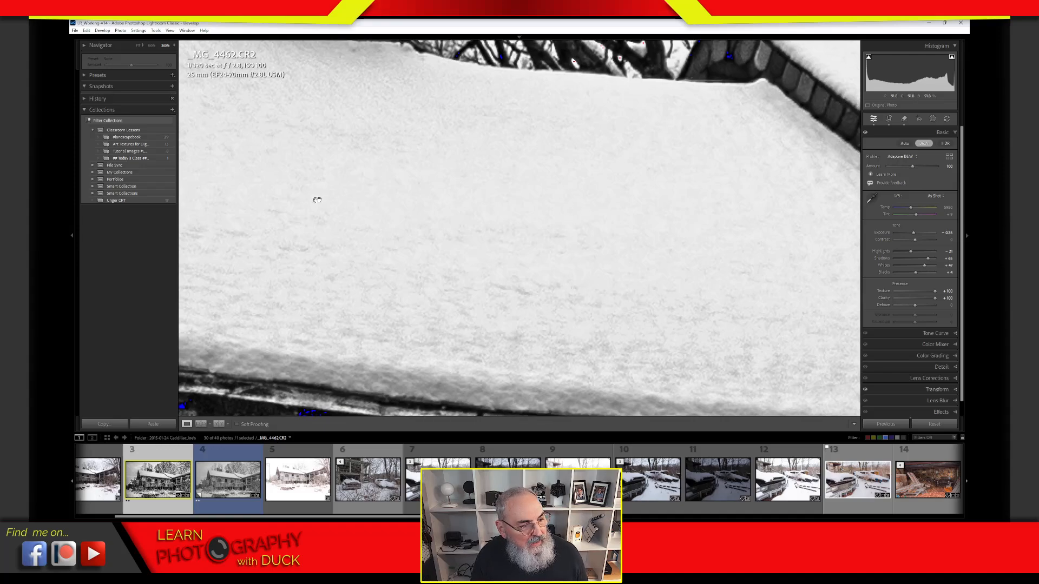
{"action": "left_click_drag", "start_coordinate": [317, 200], "coordinate": [413, 208]}
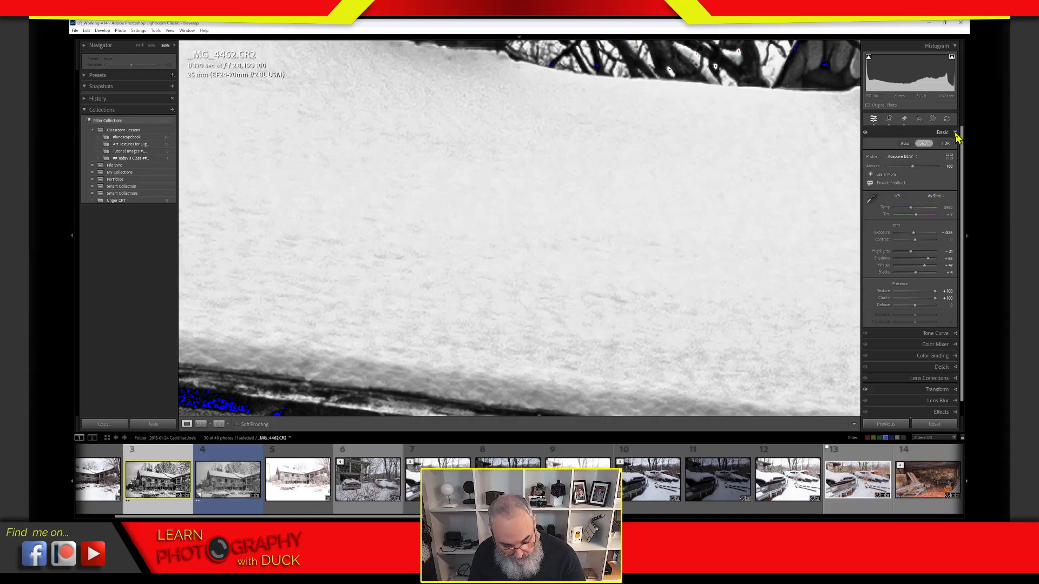
Step: Ease Clarity down from +100 to about +25 and Texture to about +57
{"action": "key", "text": "super+plus"}
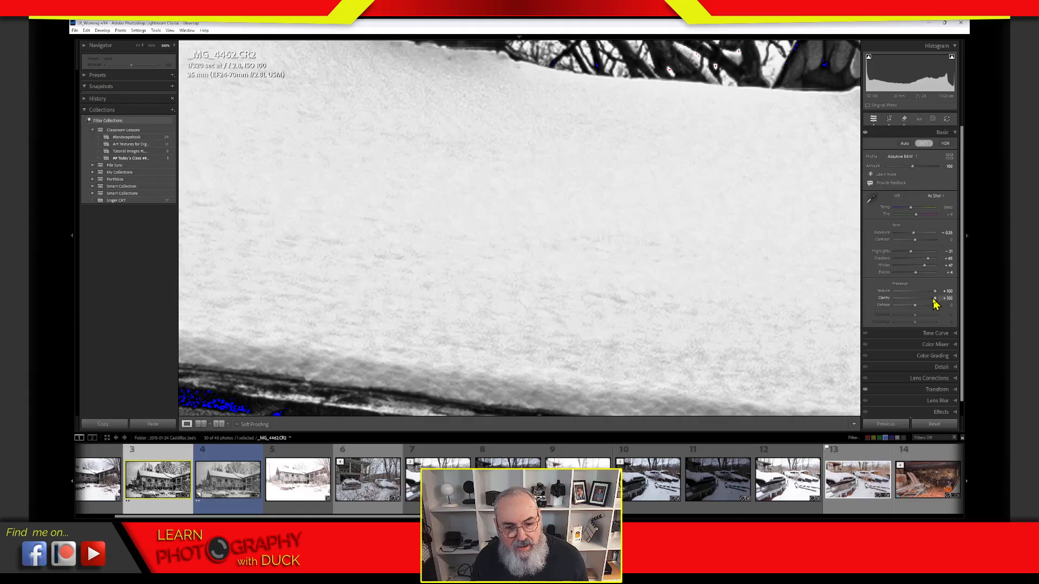
{"action": "mouse_move", "coordinate": [936, 305]}
{"action": "left_mouse_down"}
{"action": "mouse_move", "coordinate": [920, 304]}
{"action": "mouse_move", "coordinate": [929, 297]}
{"action": "left_mouse_up"}
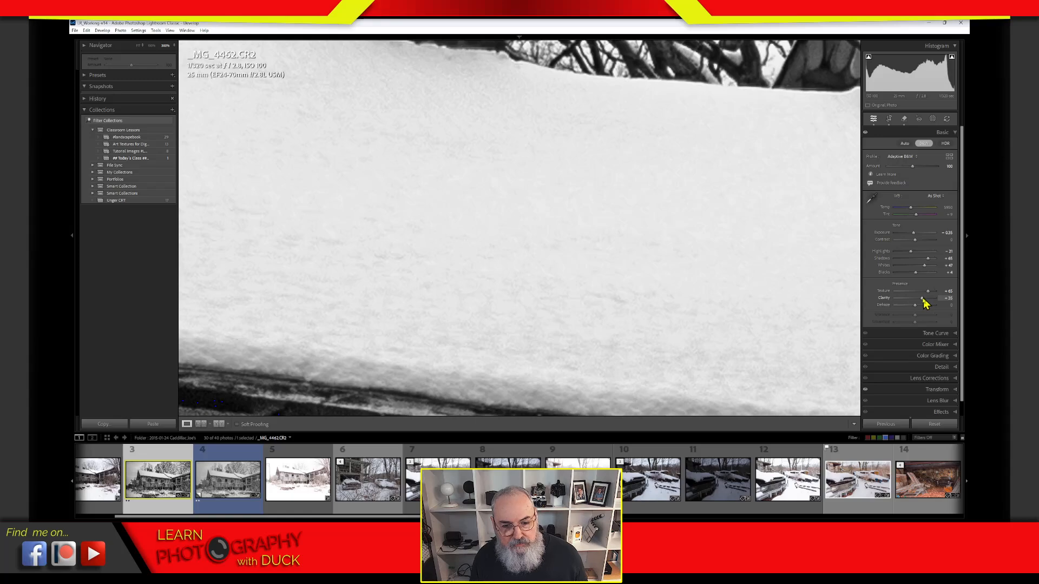
{"action": "mouse_move", "coordinate": [927, 293]}
{"action": "left_mouse_down"}
{"action": "mouse_move", "coordinate": [917, 292]}
{"action": "mouse_move", "coordinate": [930, 293]}
{"action": "left_mouse_up"}
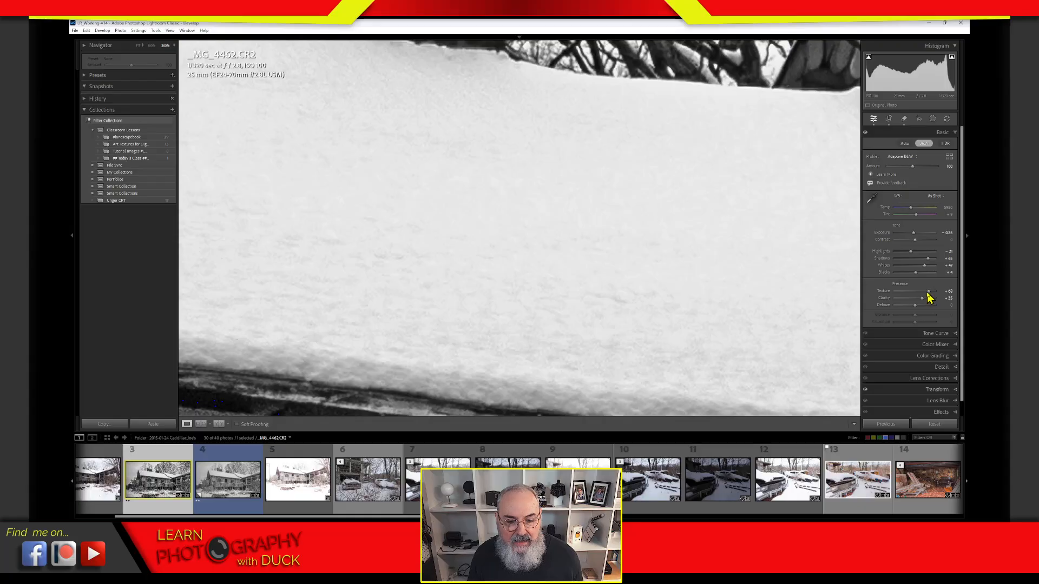
{"action": "left_click_drag", "start_coordinate": [929, 292], "coordinate": [923, 303]}
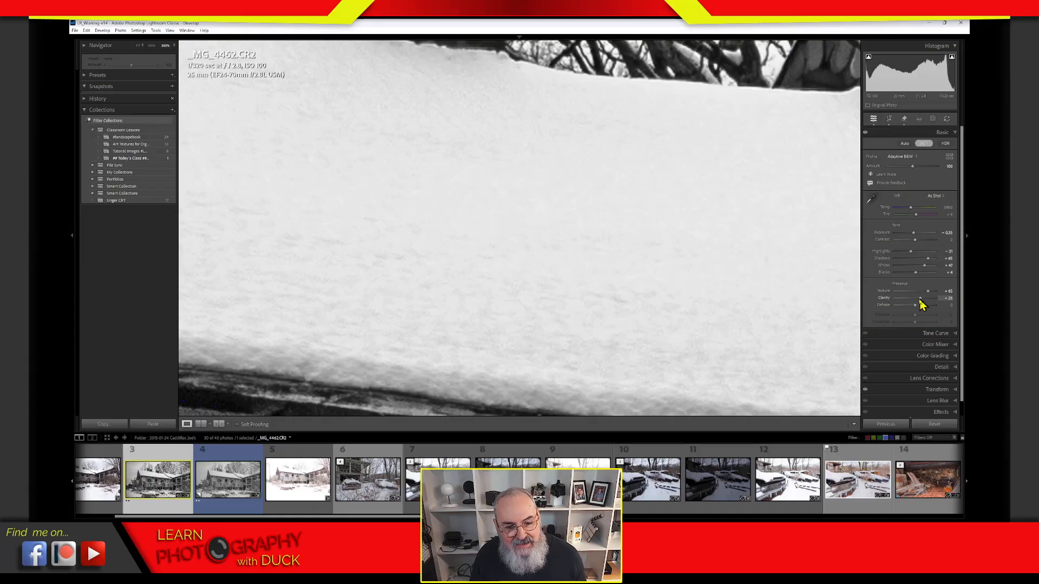
{"action": "left_click_drag", "start_coordinate": [920, 299], "coordinate": [924, 293]}
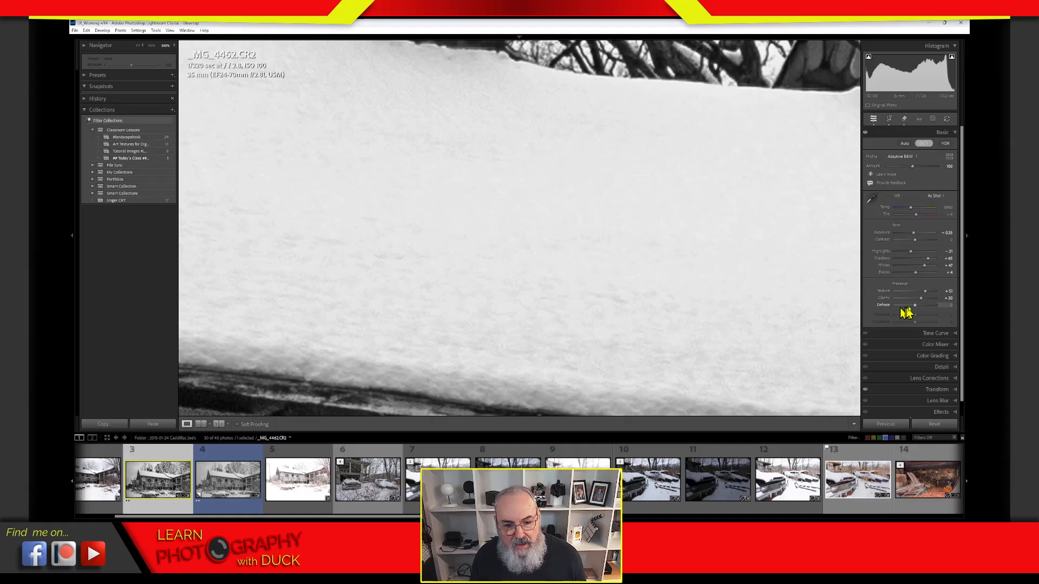
{"action": "left_click_drag", "start_coordinate": [921, 298], "coordinate": [920, 300]}
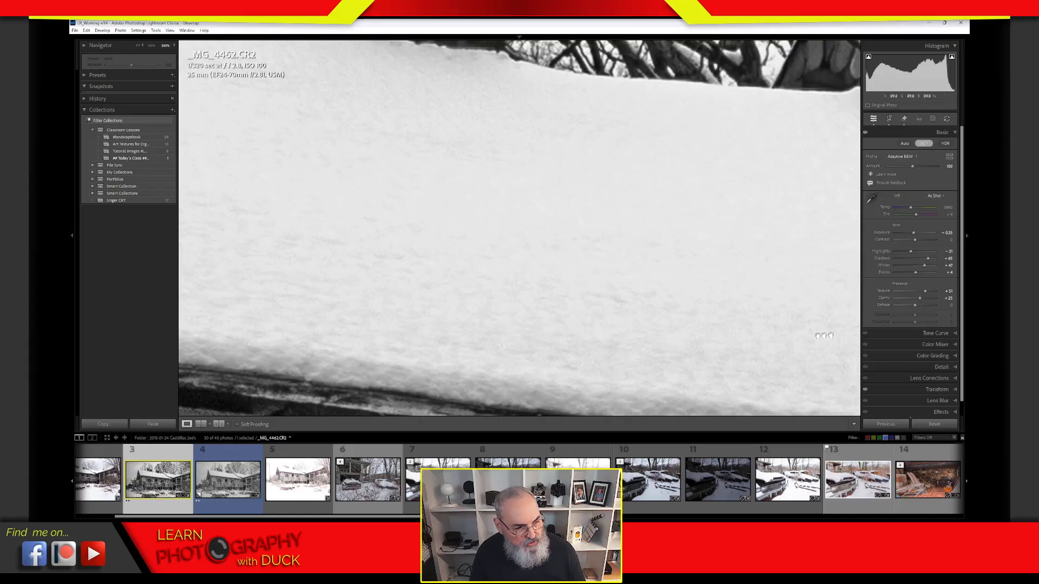
{"action": "left_click", "coordinate": [697, 340]}
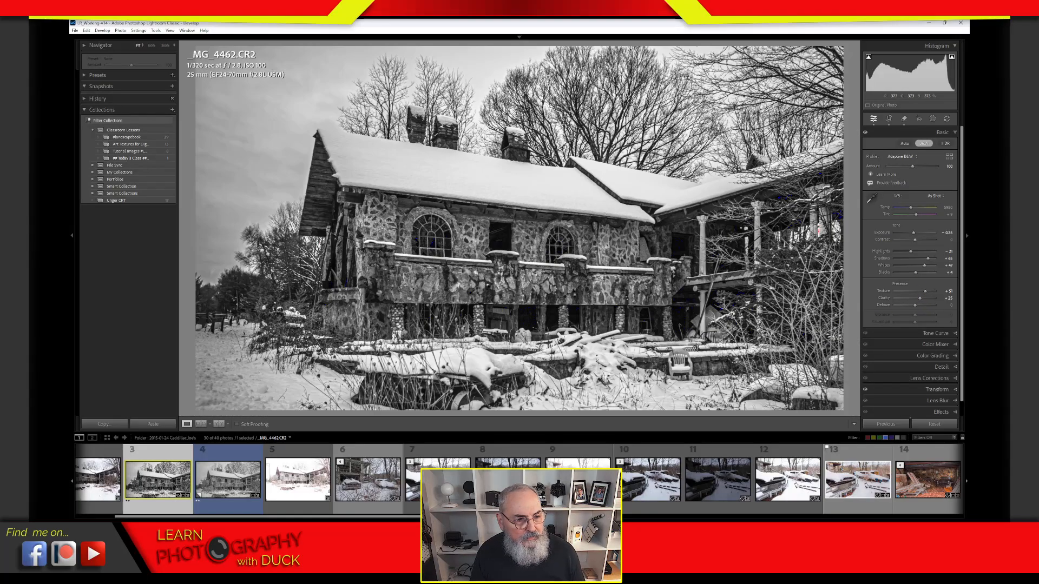
{"action": "left_click", "coordinate": [734, 322]}
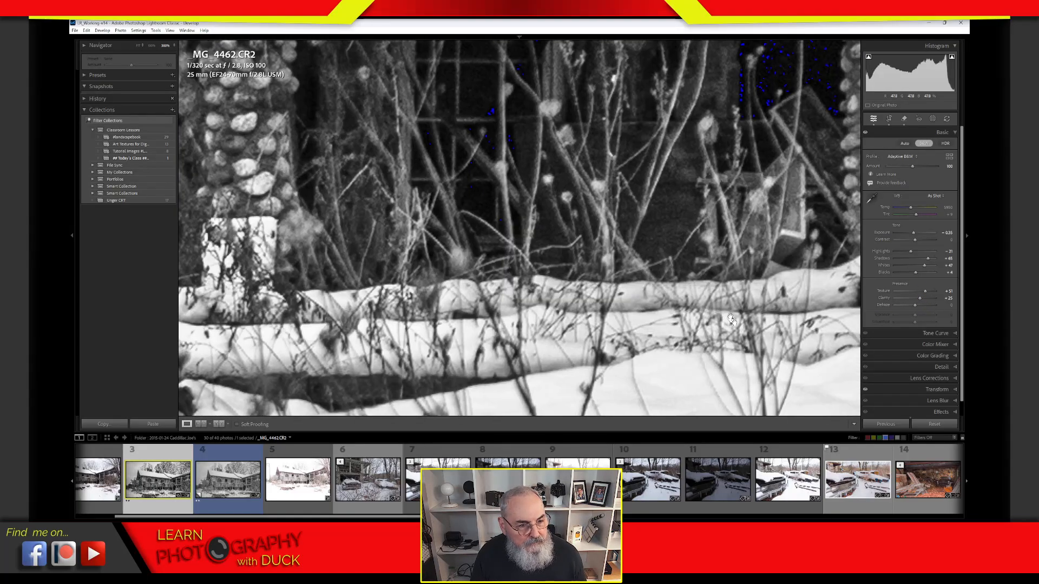
{"action": "left_click", "coordinate": [733, 320]}
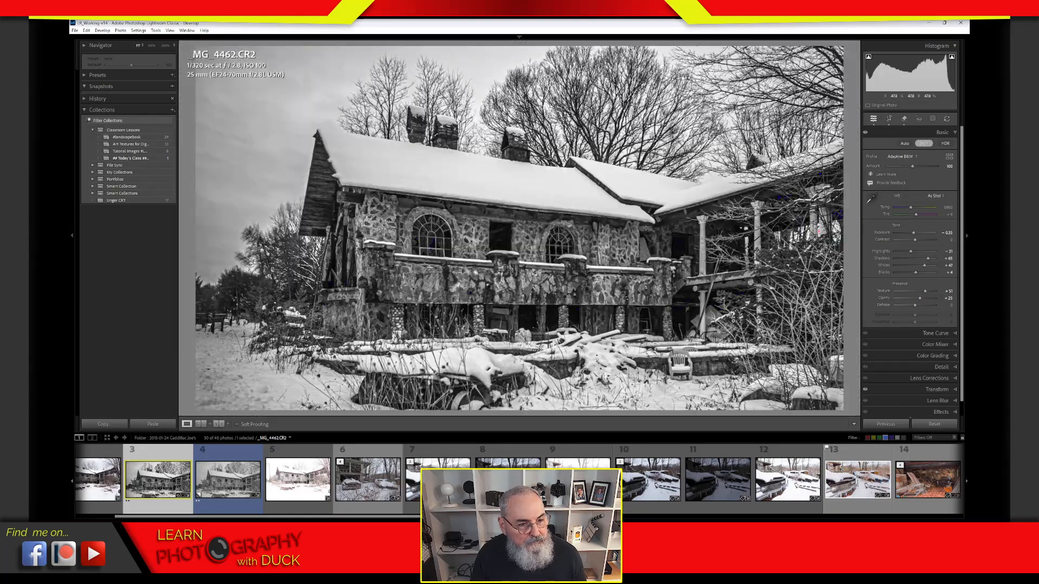
{"action": "left_click", "coordinate": [833, 218]}
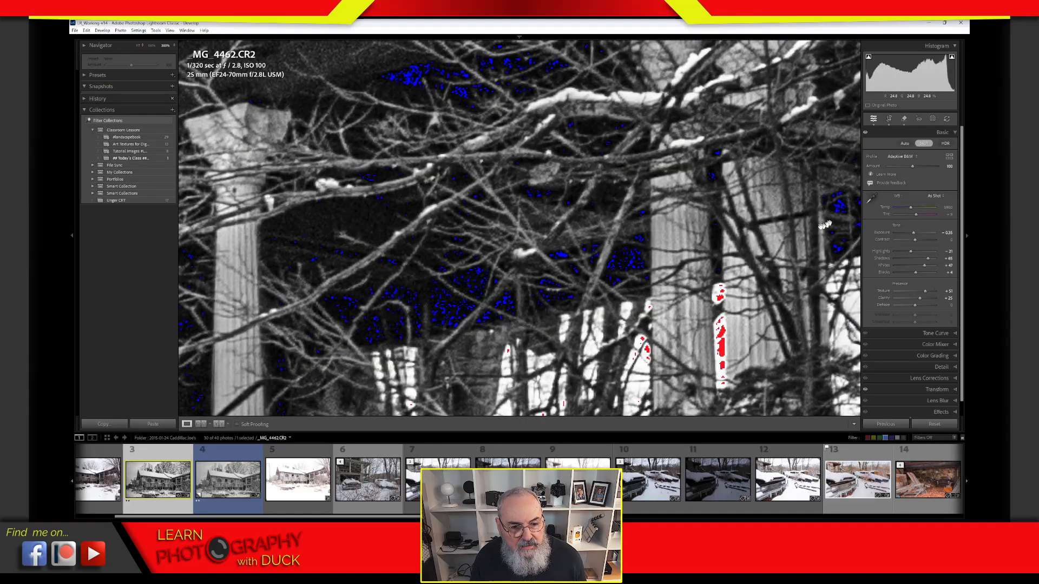
{"action": "left_click_drag", "start_coordinate": [576, 274], "coordinate": [757, 361]}
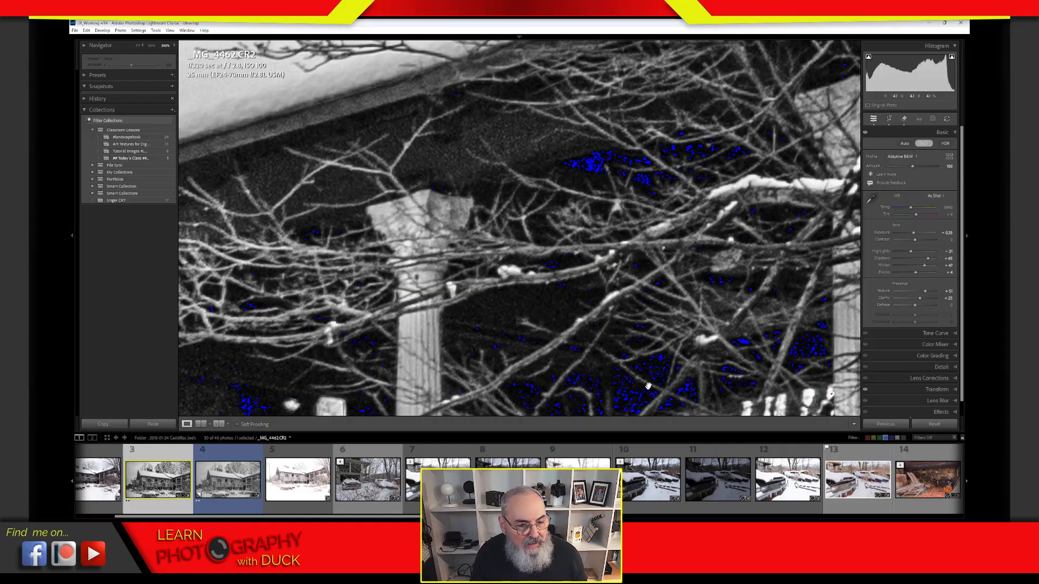
{"action": "left_click_drag", "start_coordinate": [651, 384], "coordinate": [563, 236]}
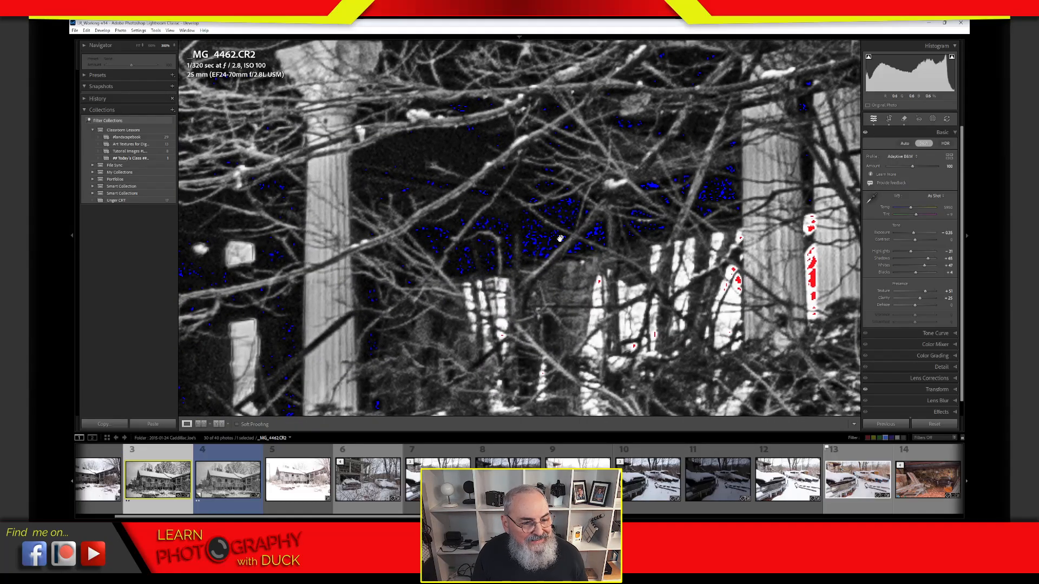
{"action": "left_click", "coordinate": [559, 240]}
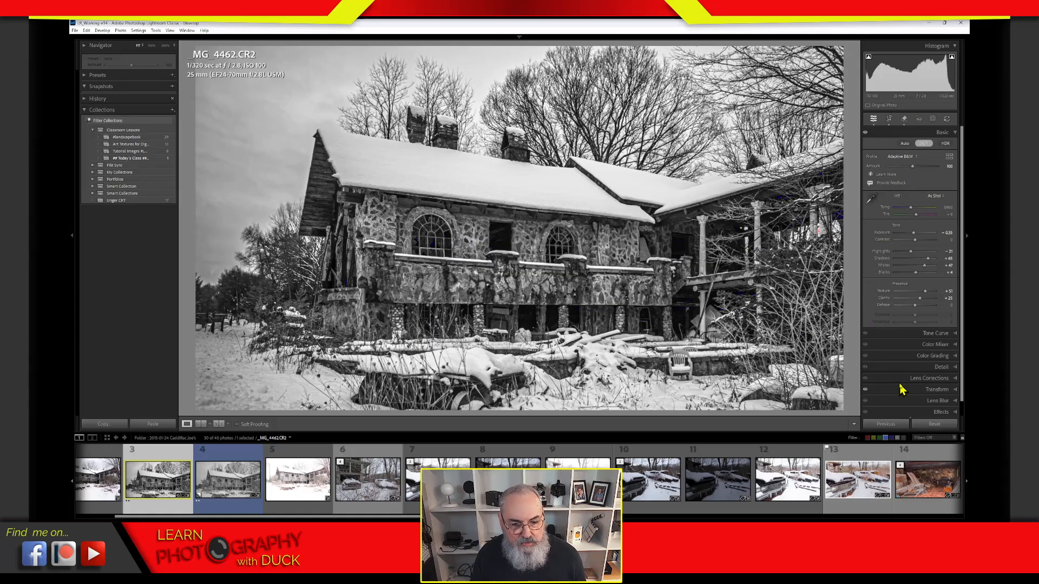
Step: Collapse the Basic panel to list all Develop sections through Calibration
{"action": "left_click", "coordinate": [915, 134]}
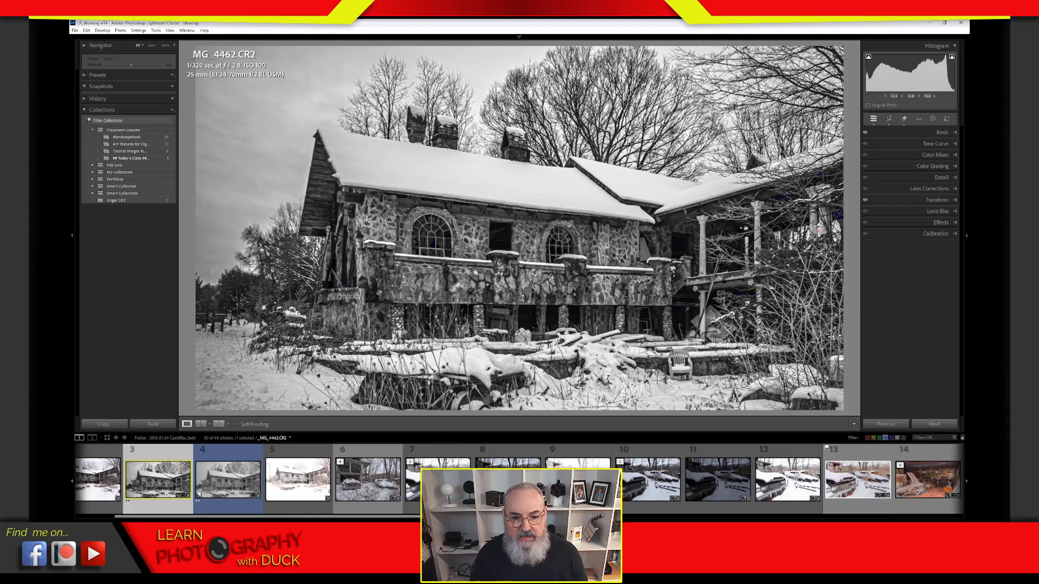
Step: Reopen the Basic panel and raise Dehaze to near its maximum
{"action": "left_click", "coordinate": [941, 135]}
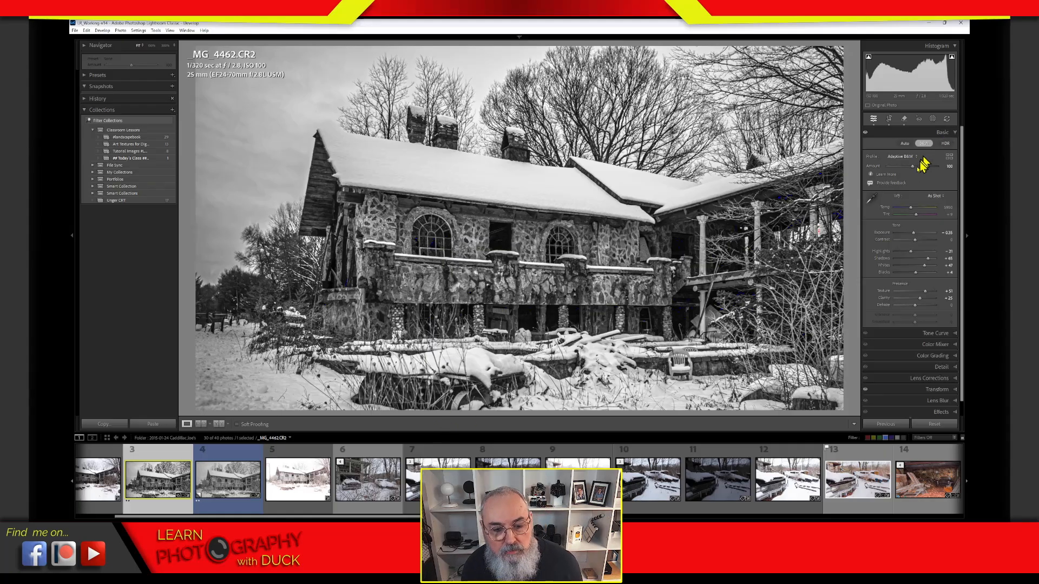
{"action": "left_click_drag", "start_coordinate": [918, 305], "coordinate": [944, 306]}
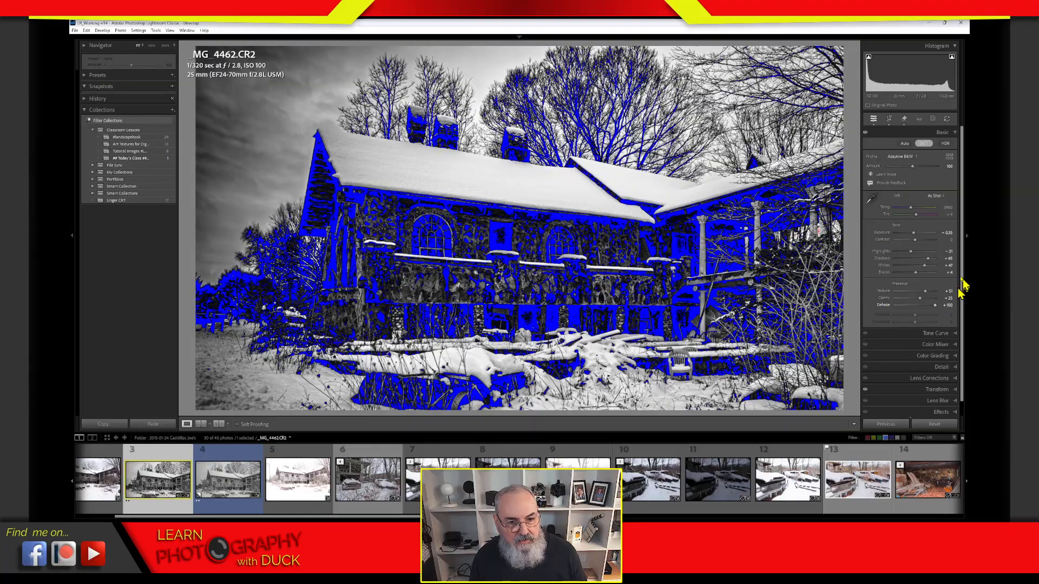
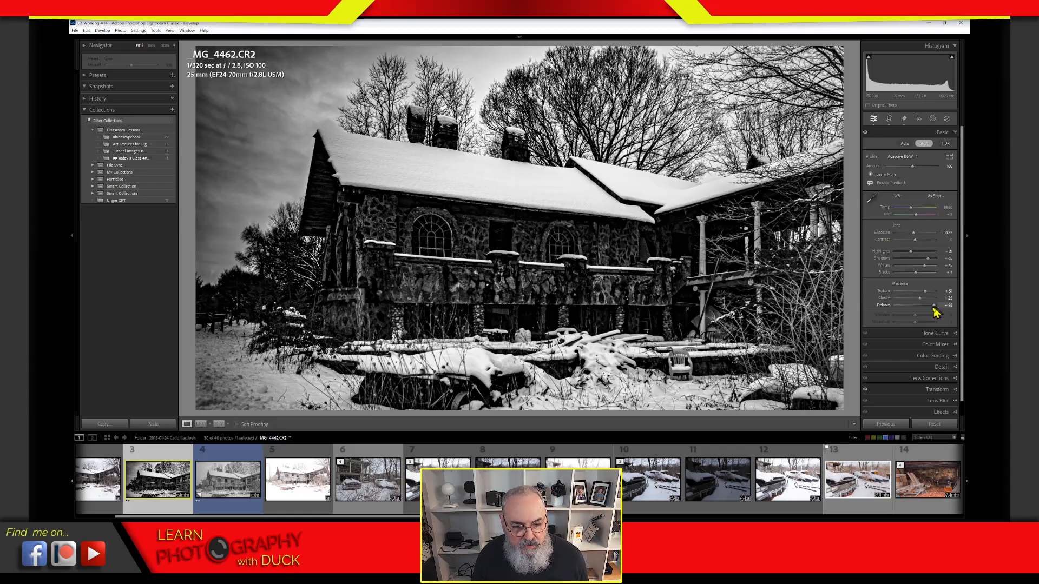
Step: Try several Dehaze values, then settle Dehaze at about +30
{"action": "mouse_move", "coordinate": [935, 308]}
{"action": "left_mouse_down"}
{"action": "mouse_move", "coordinate": [921, 308]}
{"action": "mouse_move", "coordinate": [929, 310]}
{"action": "left_mouse_up"}
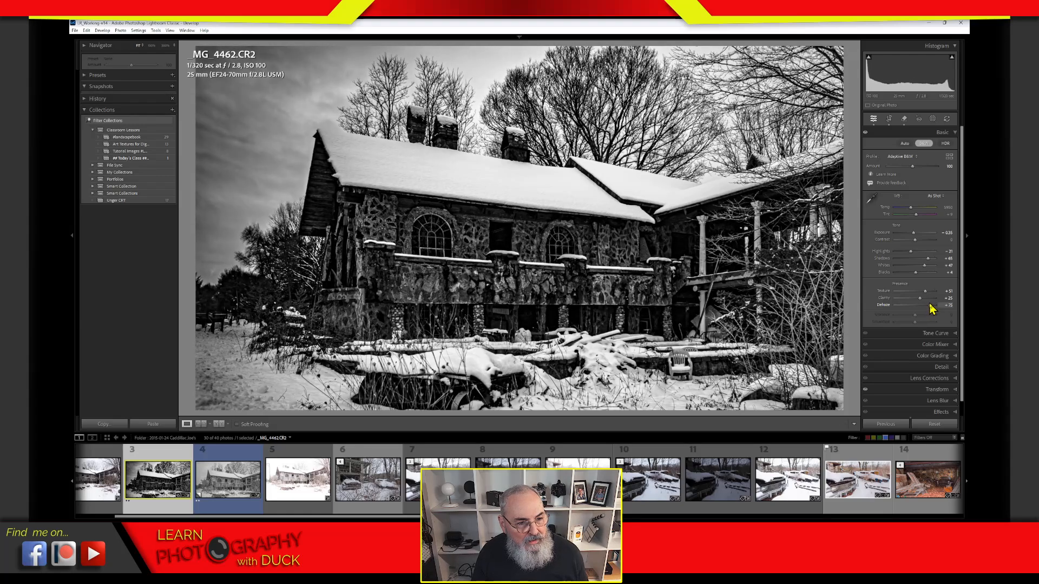
{"action": "left_click_drag", "start_coordinate": [932, 308], "coordinate": [933, 308]}
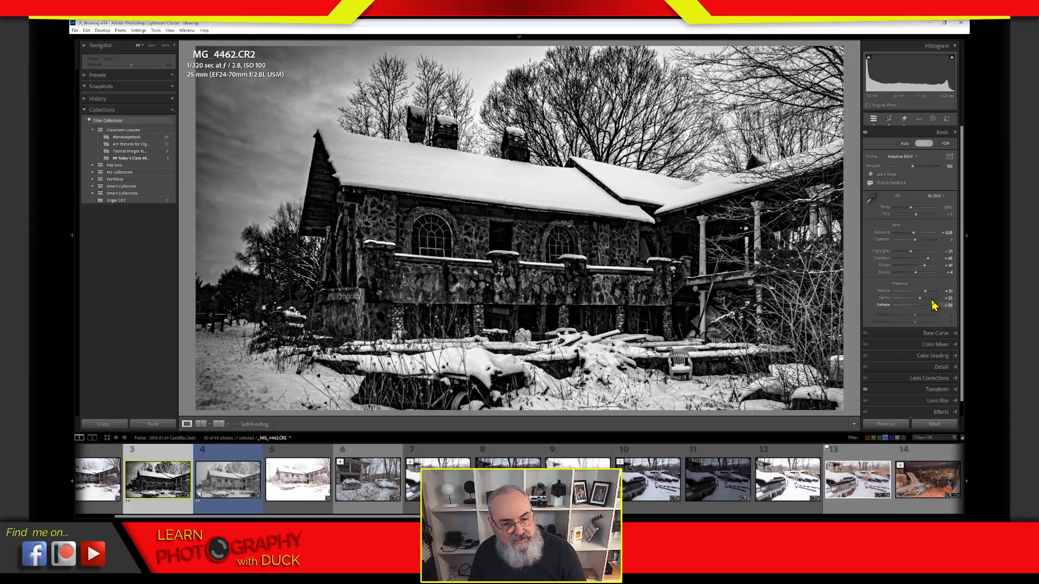
{"action": "left_click_drag", "start_coordinate": [932, 301], "coordinate": [940, 312]}
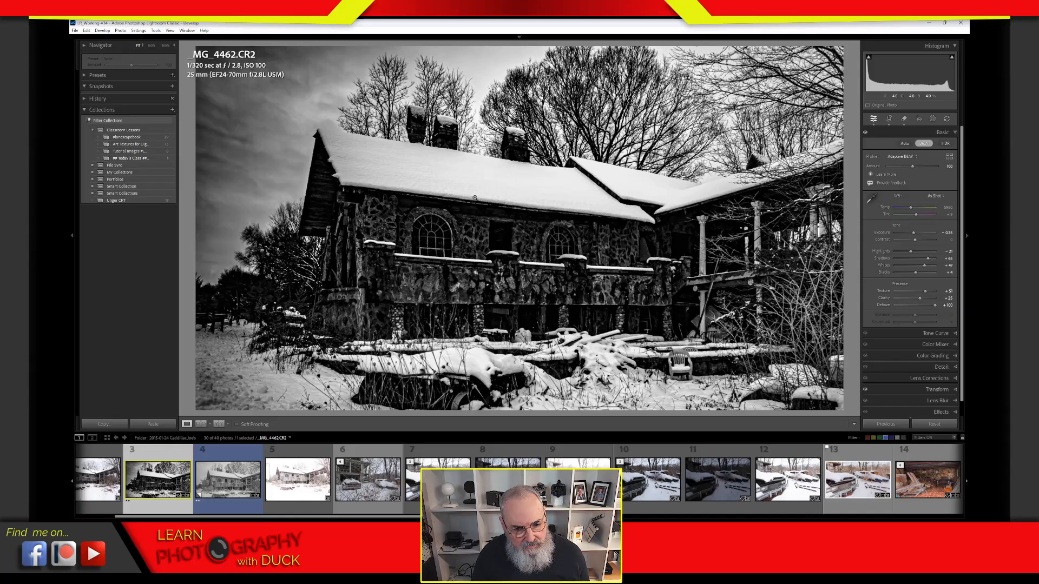
{"action": "left_click_drag", "start_coordinate": [934, 306], "coordinate": [920, 309]}
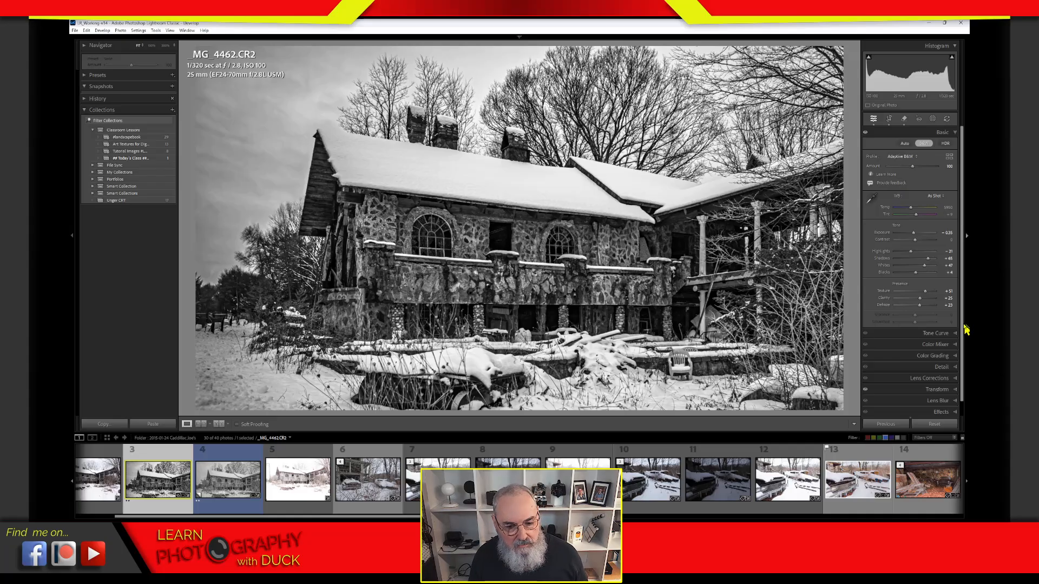
{"action": "left_click_drag", "start_coordinate": [962, 331], "coordinate": [966, 331]}
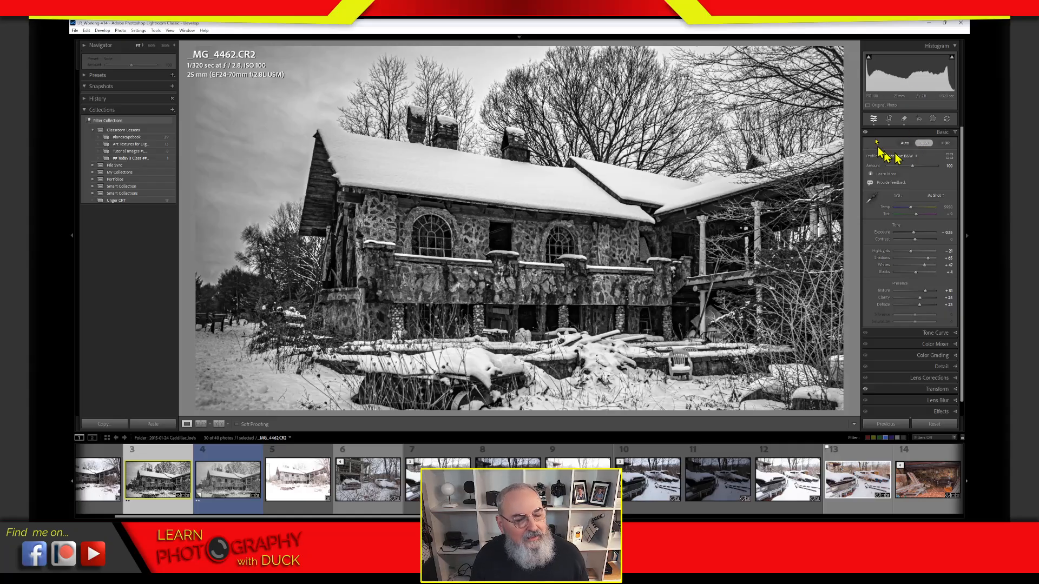
Step: Compare the photo in Color, return it to B&W, and give it a 2-star rating
{"action": "left_click", "coordinate": [927, 148]}
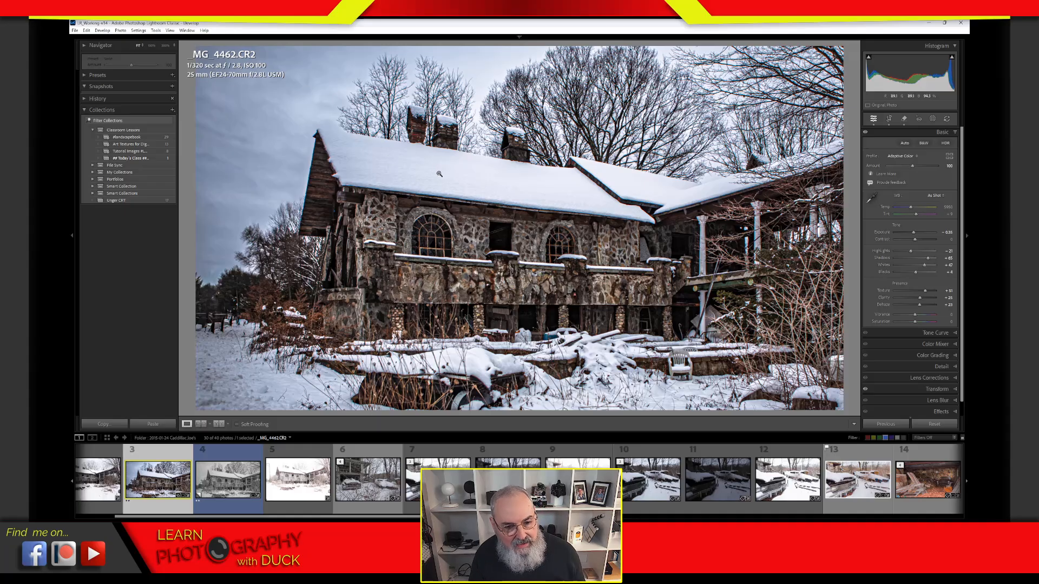
{"action": "left_click", "coordinate": [924, 143]}
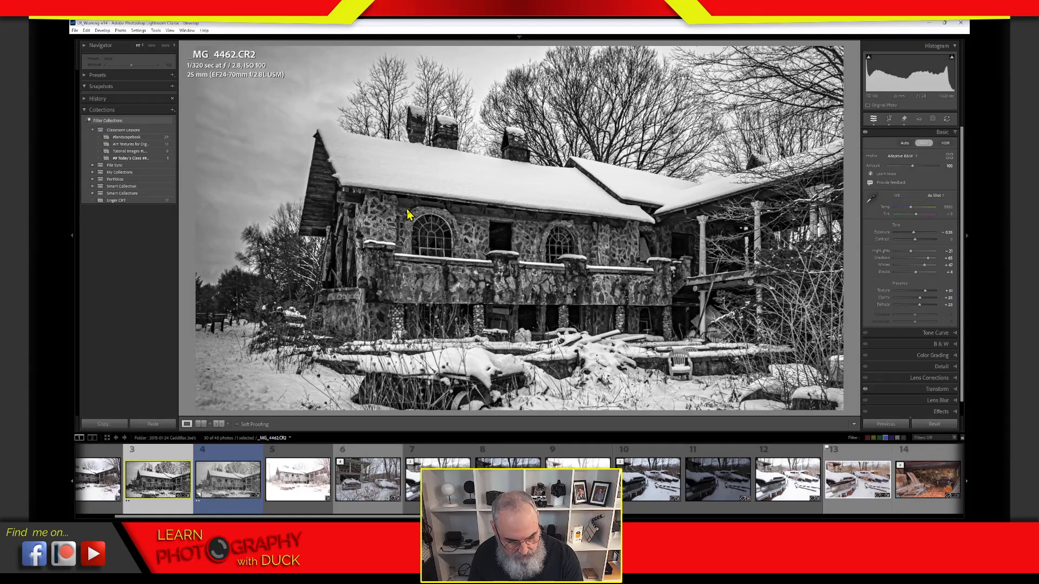
{"action": "key", "text": "2"}
{"action": "mouse_move", "coordinate": [371, 70]}
{"action": "left_mouse_down"}
{"action": "mouse_move", "coordinate": [301, 109]}
{"action": "mouse_move", "coordinate": [259, 162]}
{"action": "mouse_move", "coordinate": [233, 230]}
{"action": "mouse_move", "coordinate": [236, 332]}
{"action": "mouse_move", "coordinate": [286, 403]}
{"action": "mouse_move", "coordinate": [323, 421]}
{"action": "left_mouse_up"}
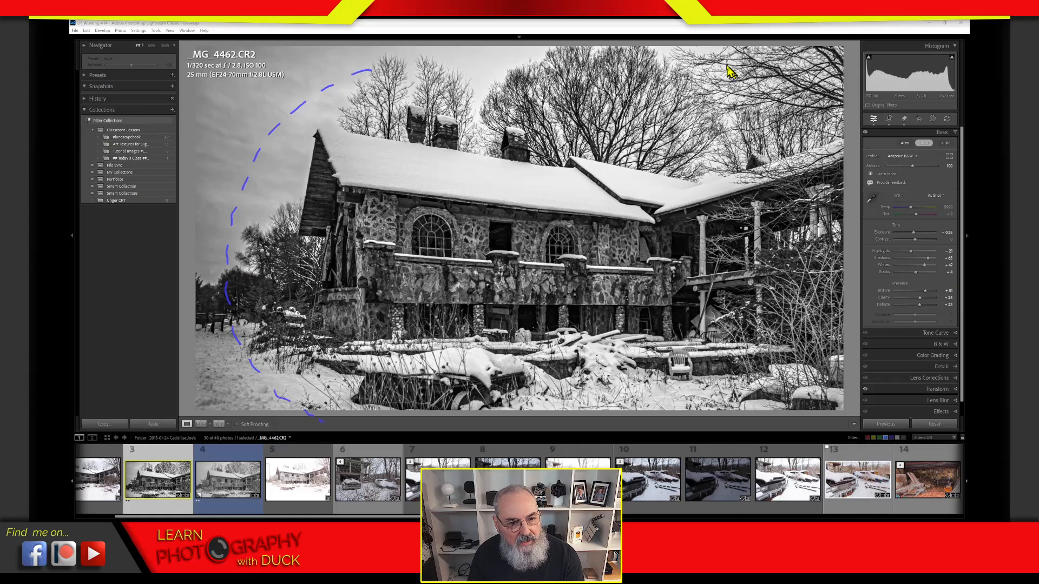
{"action": "mouse_move", "coordinate": [714, 54]}
{"action": "left_mouse_down"}
{"action": "mouse_move", "coordinate": [766, 88]}
{"action": "mouse_move", "coordinate": [826, 170]}
{"action": "mouse_move", "coordinate": [834, 301]}
{"action": "mouse_move", "coordinate": [832, 287]}
{"action": "mouse_move", "coordinate": [791, 358]}
{"action": "mouse_move", "coordinate": [717, 423]}
{"action": "left_mouse_up"}
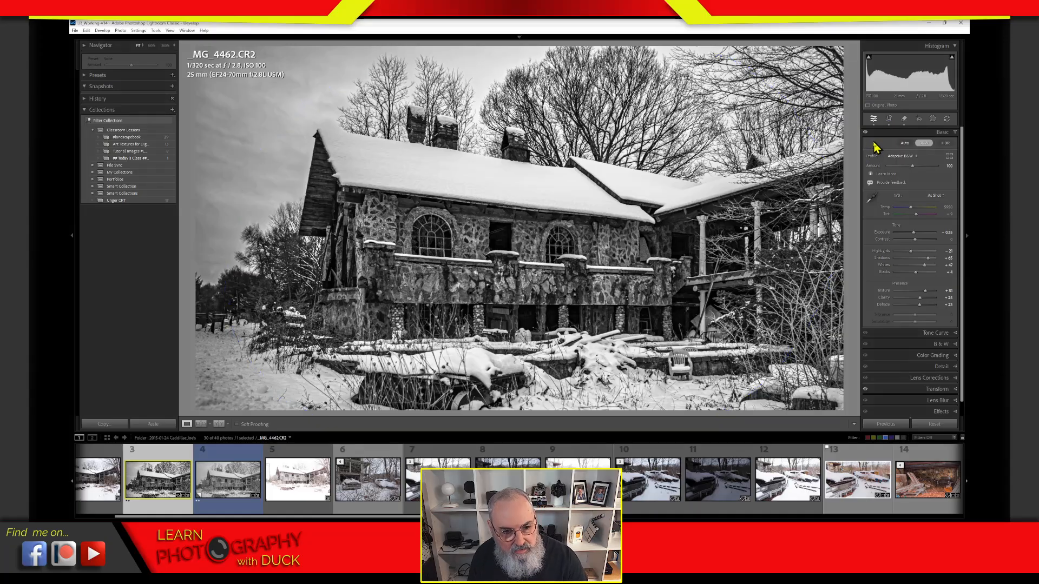
{"action": "left_click", "coordinate": [889, 119]}
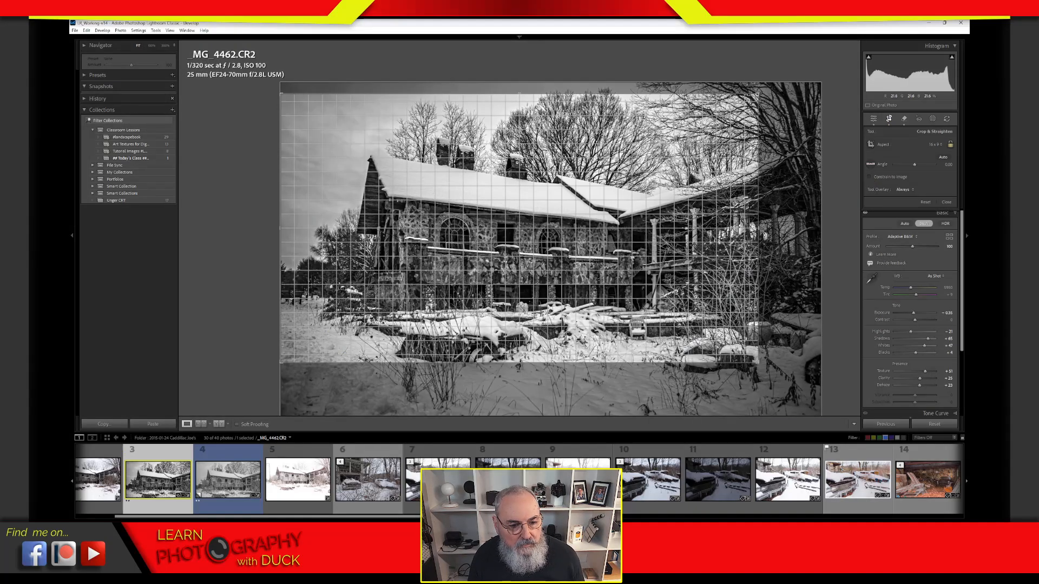
{"action": "left_click_drag", "start_coordinate": [761, 367], "coordinate": [812, 386]}
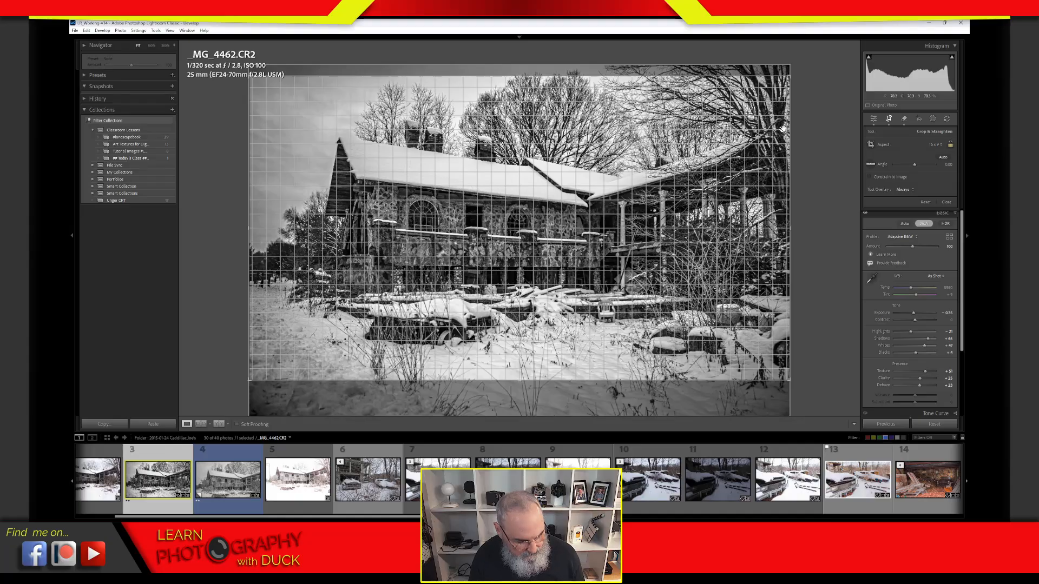
{"action": "key", "text": "ctrl+z"}
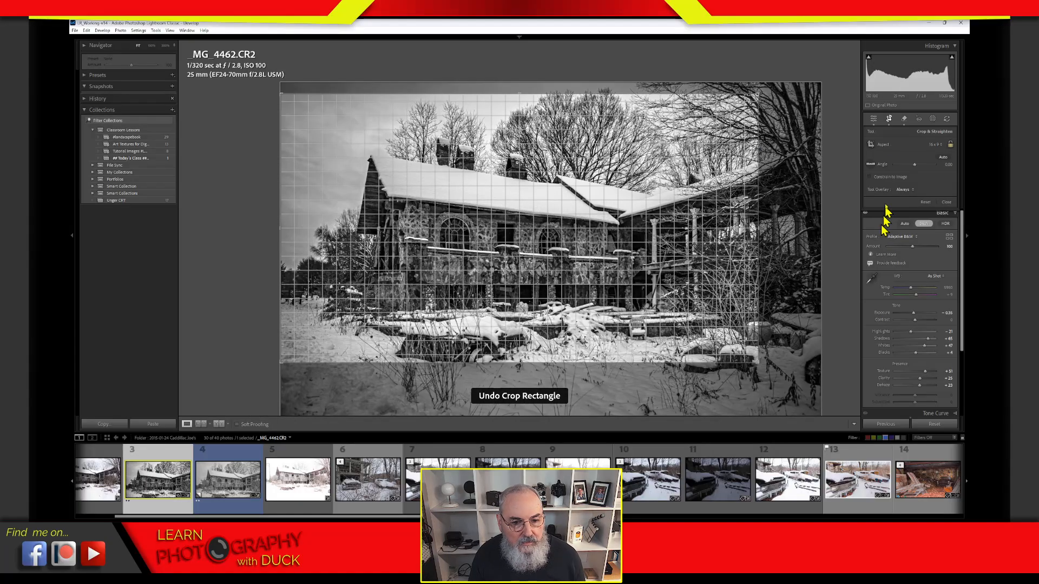
{"action": "left_click", "coordinate": [888, 119]}
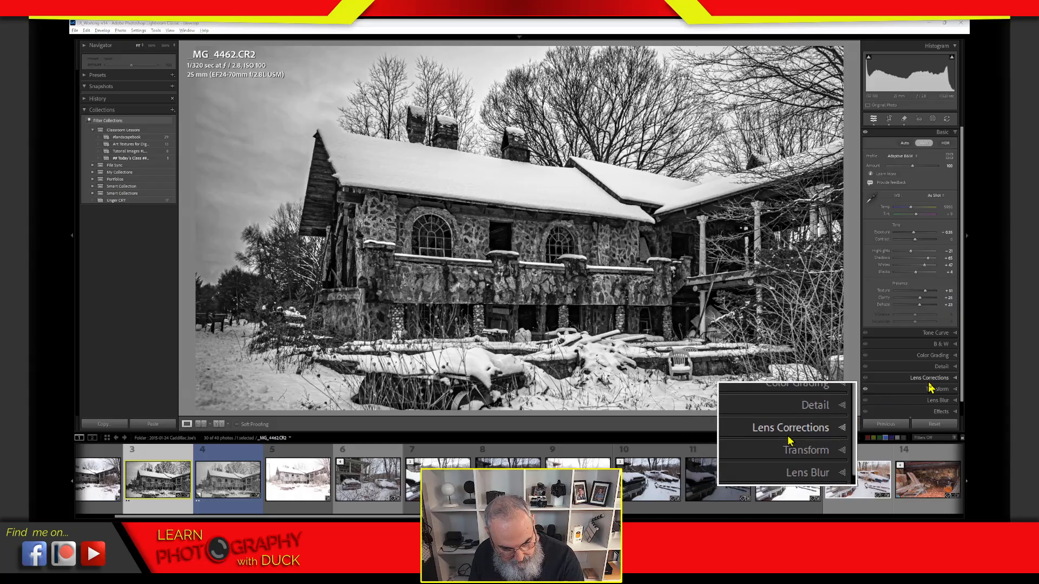
Step: Open the Lens Corrections panel in solo mode, collapsing the other panels
{"action": "key", "text": "alt"}
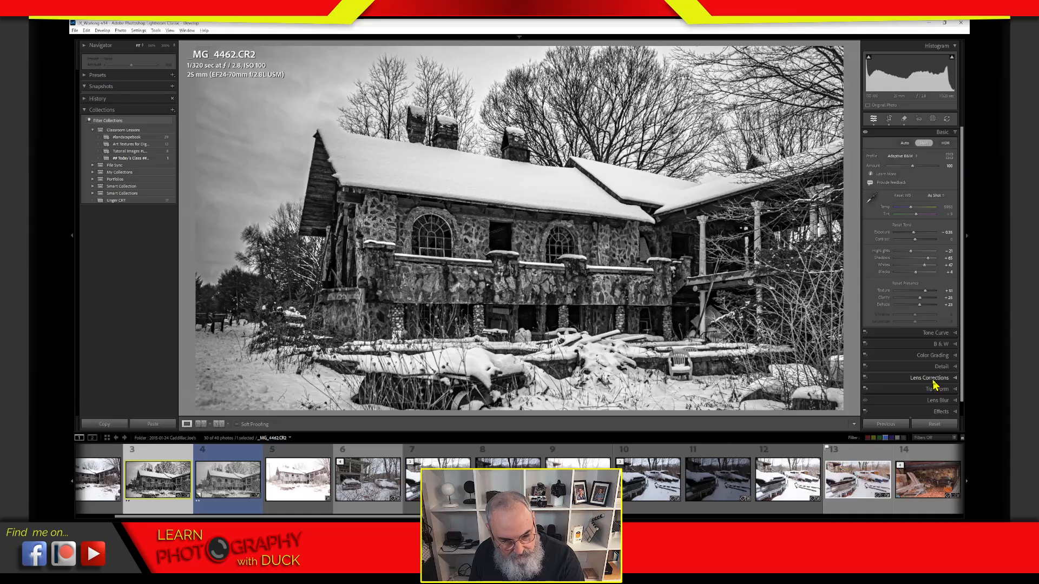
{"action": "left_click", "coordinate": [933, 378]}
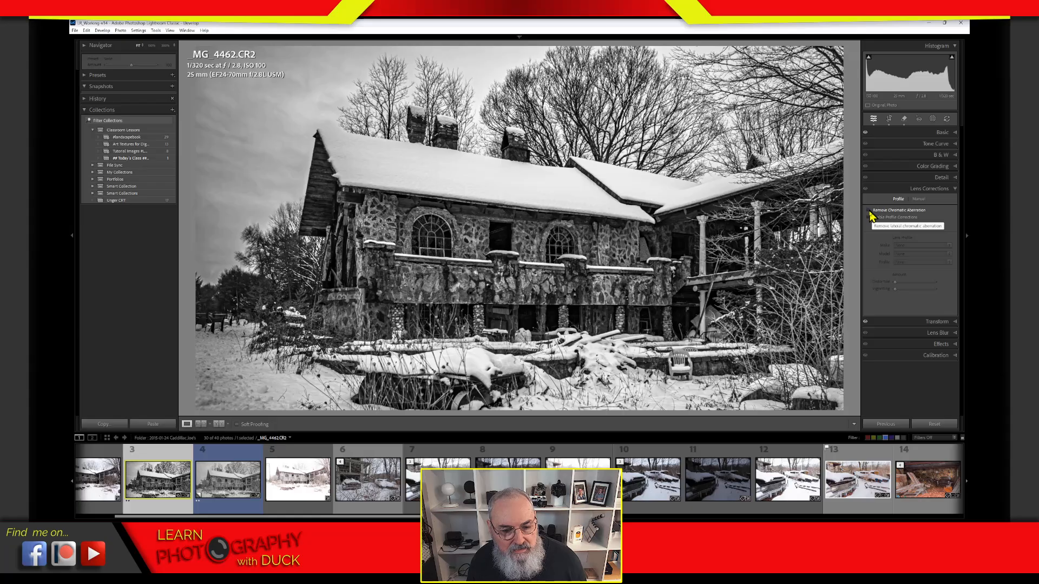
Step: Turn on Remove Chromatic Aberration and Enable Profile Corrections, toggling the profile to compare before and after
{"action": "left_click", "coordinate": [869, 210]}
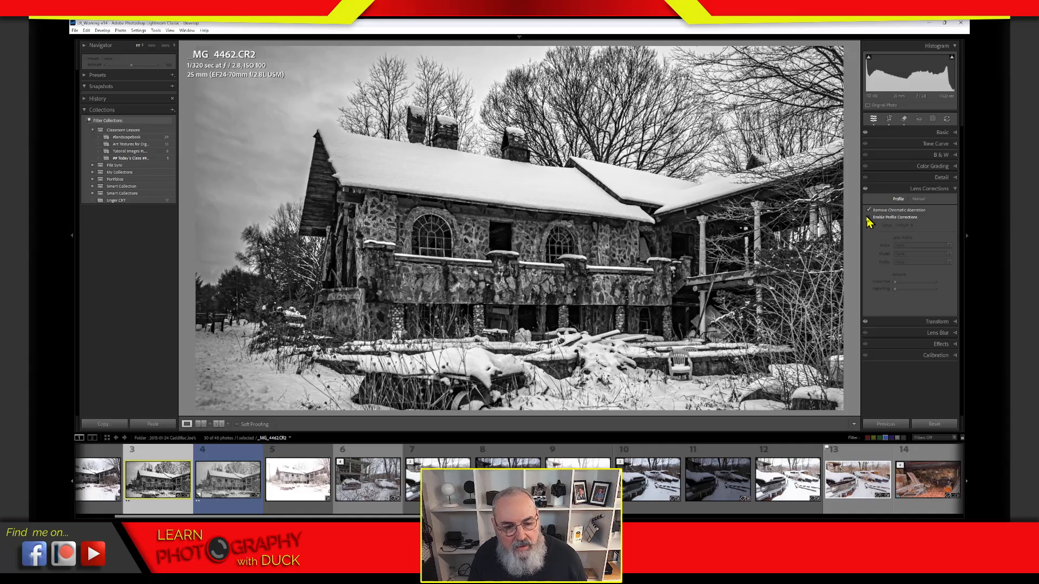
{"action": "left_click", "coordinate": [869, 218]}
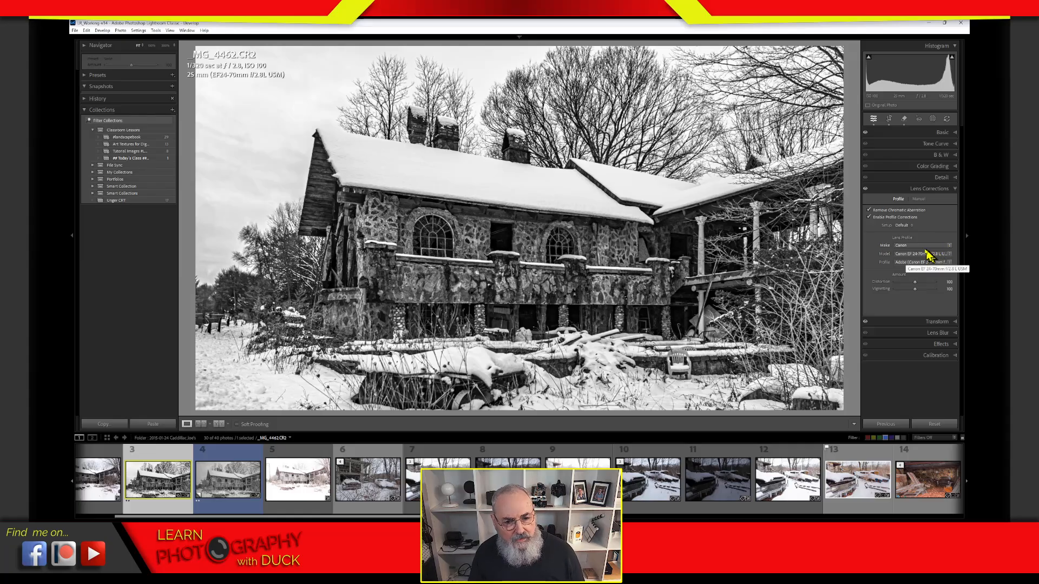
{"action": "left_click", "coordinate": [869, 217]}
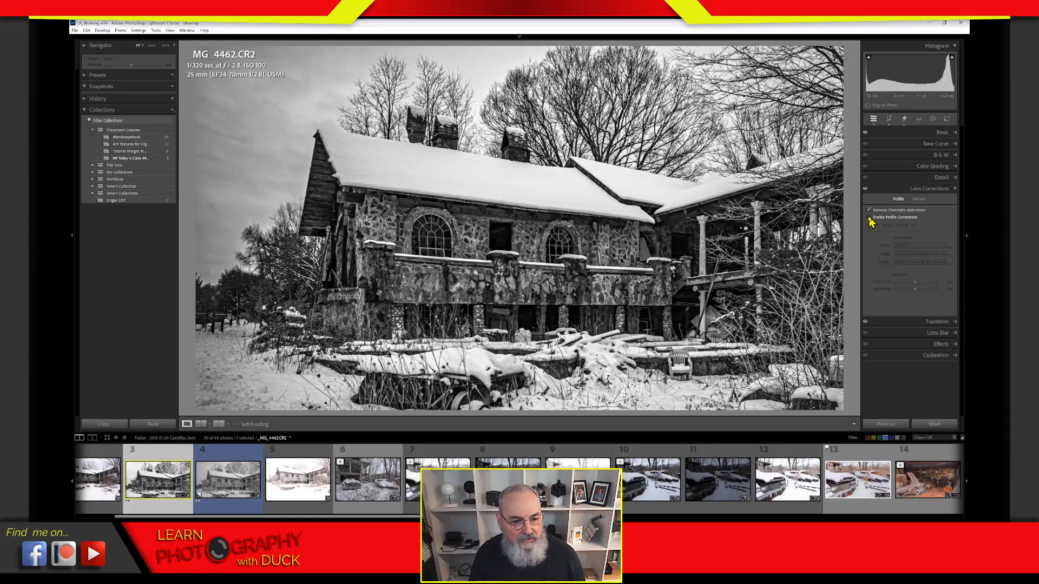
{"action": "left_click", "coordinate": [870, 218]}
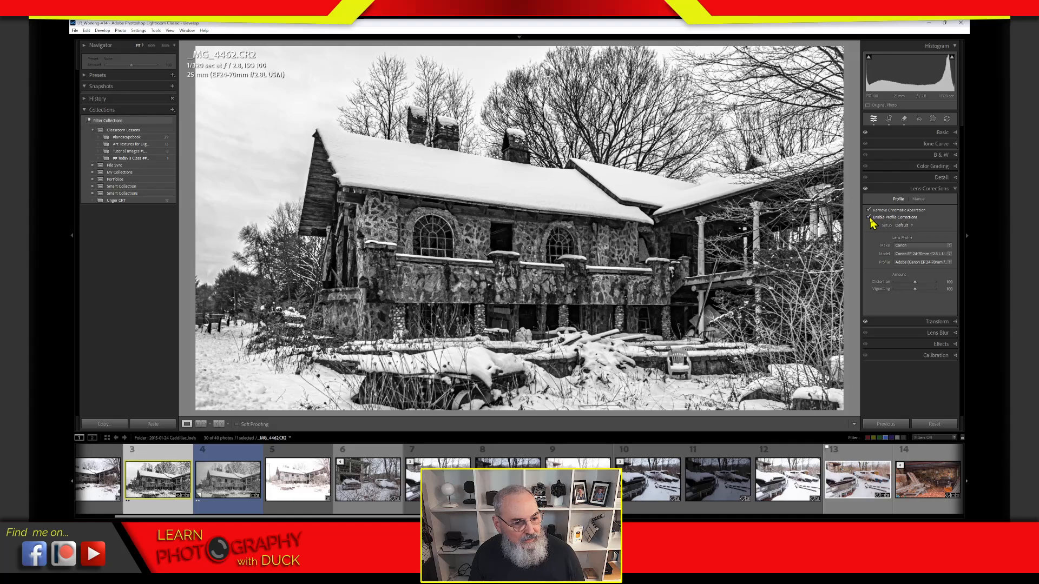
{"action": "left_click", "coordinate": [870, 218]}
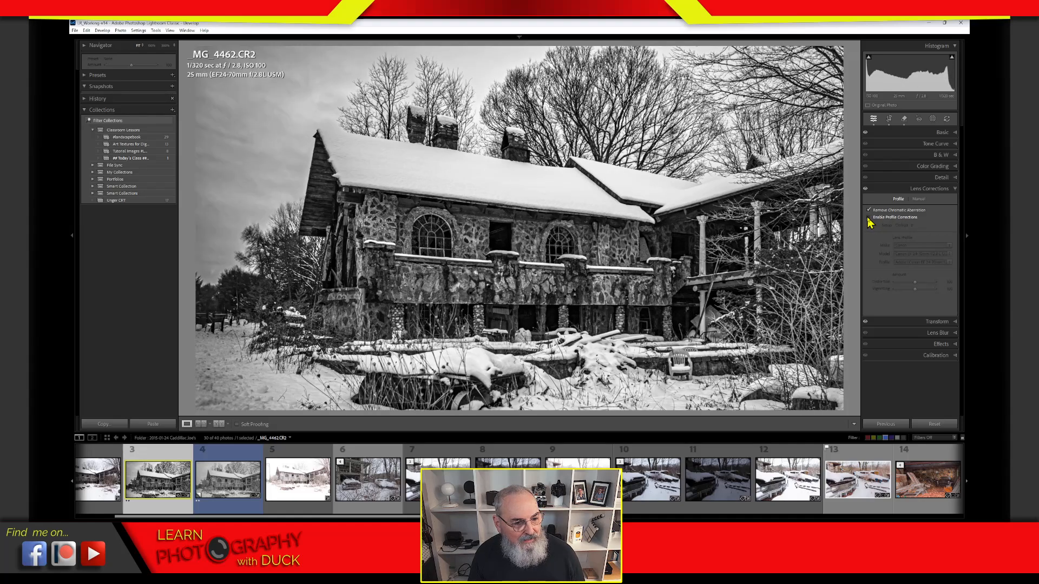
{"action": "left_click", "coordinate": [870, 218]}
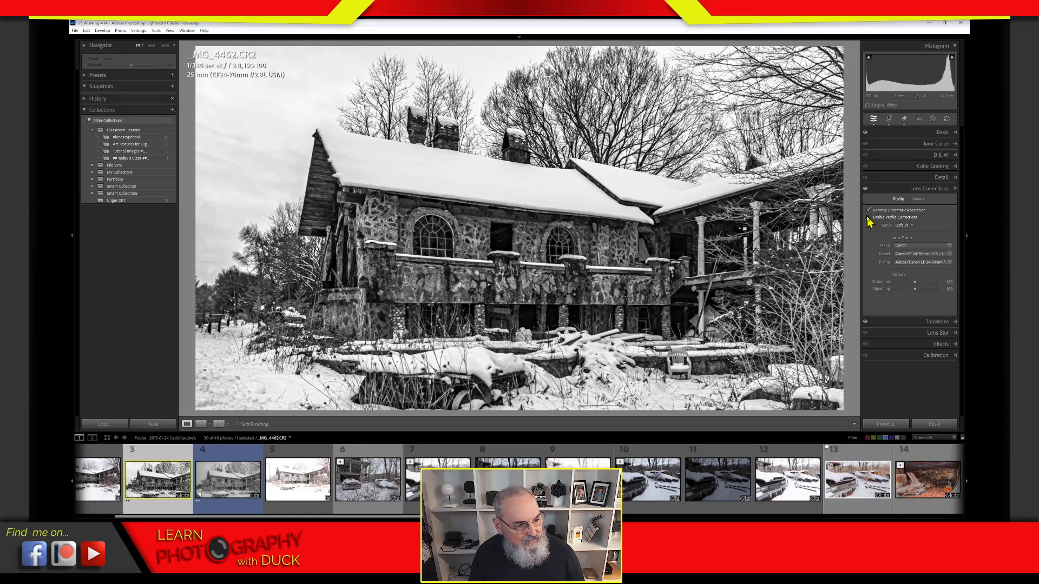
{"action": "left_click", "coordinate": [869, 217]}
{"action": "left_click", "coordinate": [869, 217]}
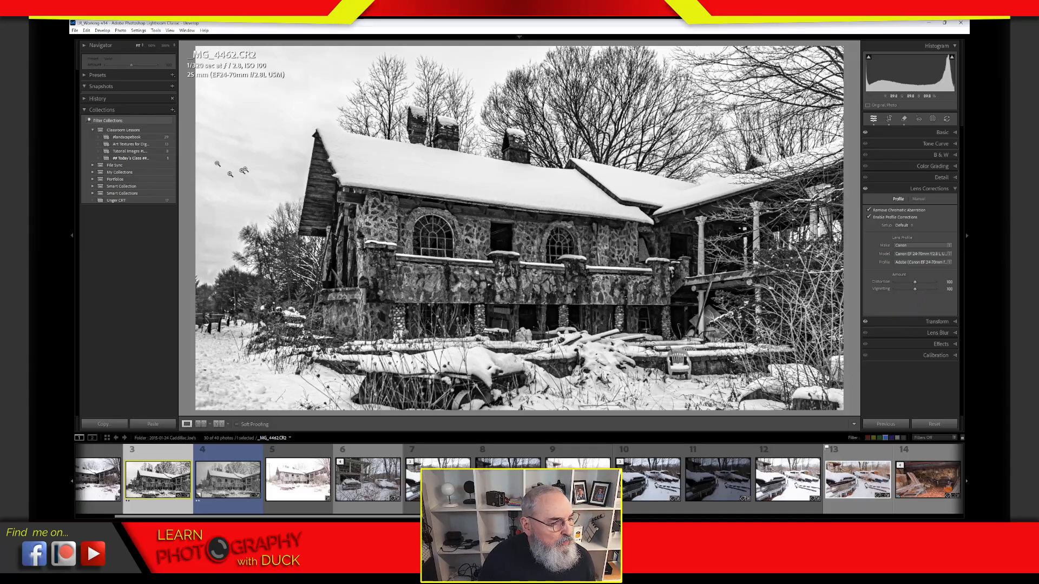
Step: Try a lower Vignetting correction, then reset it to its default 100
{"action": "left_click", "coordinate": [915, 289]}
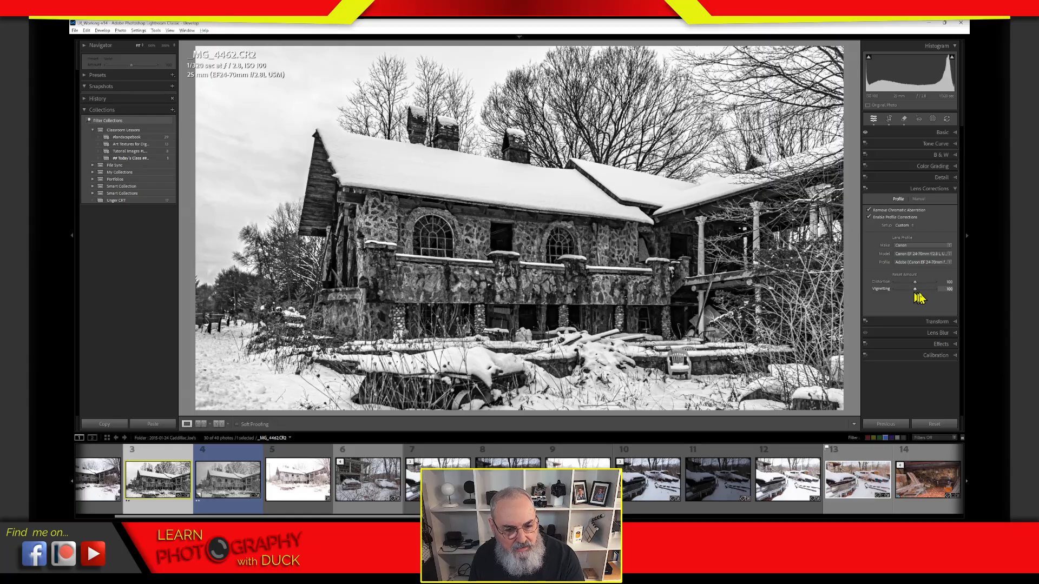
{"action": "left_click_drag", "start_coordinate": [915, 290], "coordinate": [886, 291]}
{"action": "double_click", "coordinate": [886, 292]}
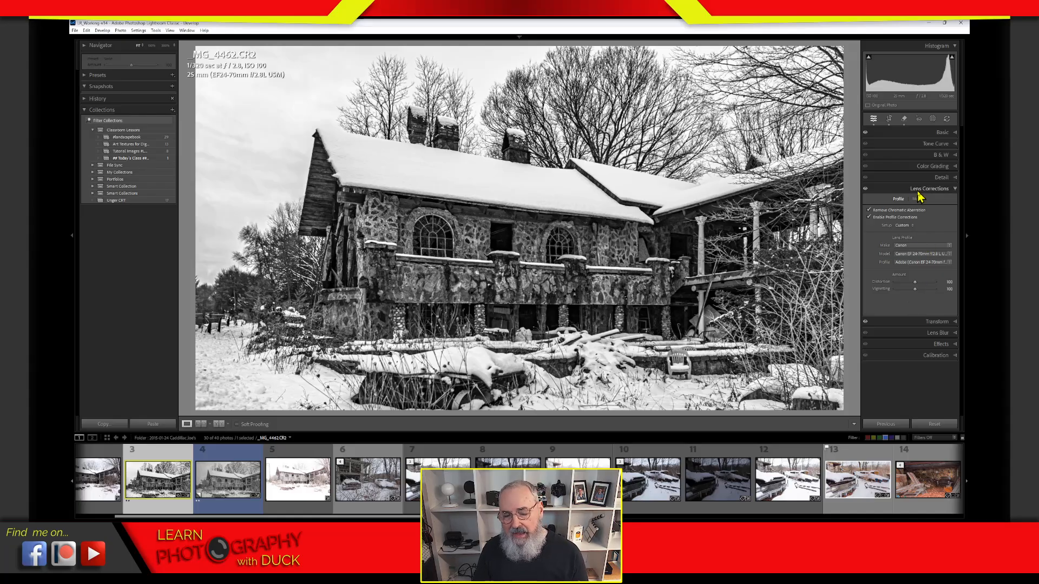
{"action": "left_click", "coordinate": [901, 190]}
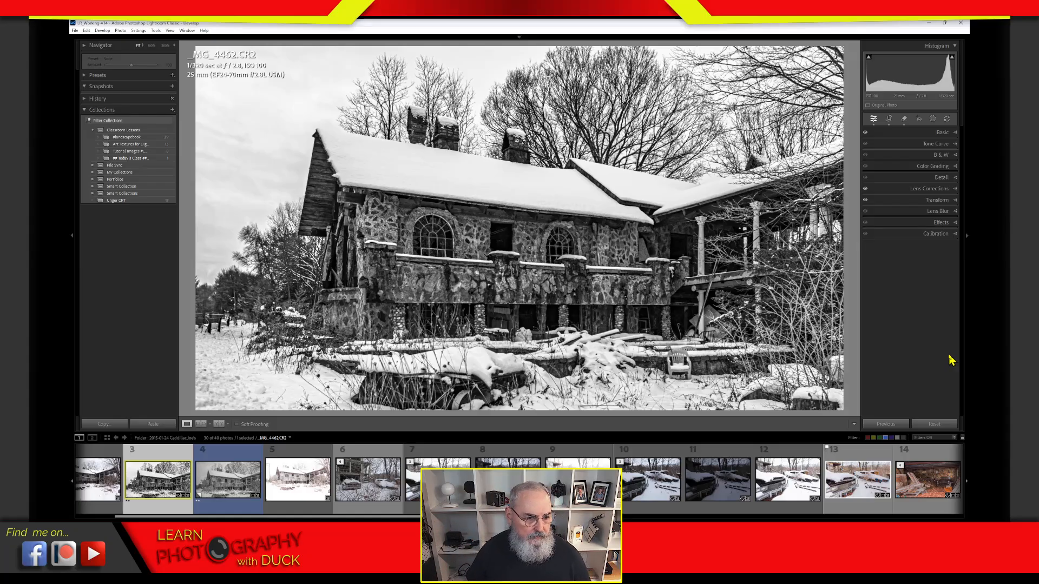
{"action": "left_click", "coordinate": [866, 189]}
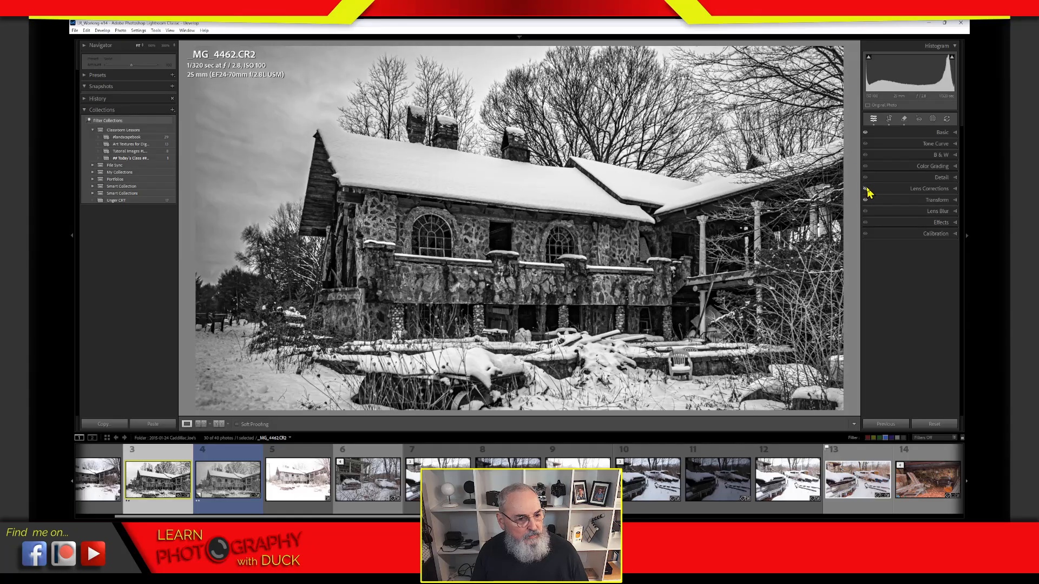
{"action": "left_click", "coordinate": [865, 188]}
{"action": "left_click", "coordinate": [866, 189]}
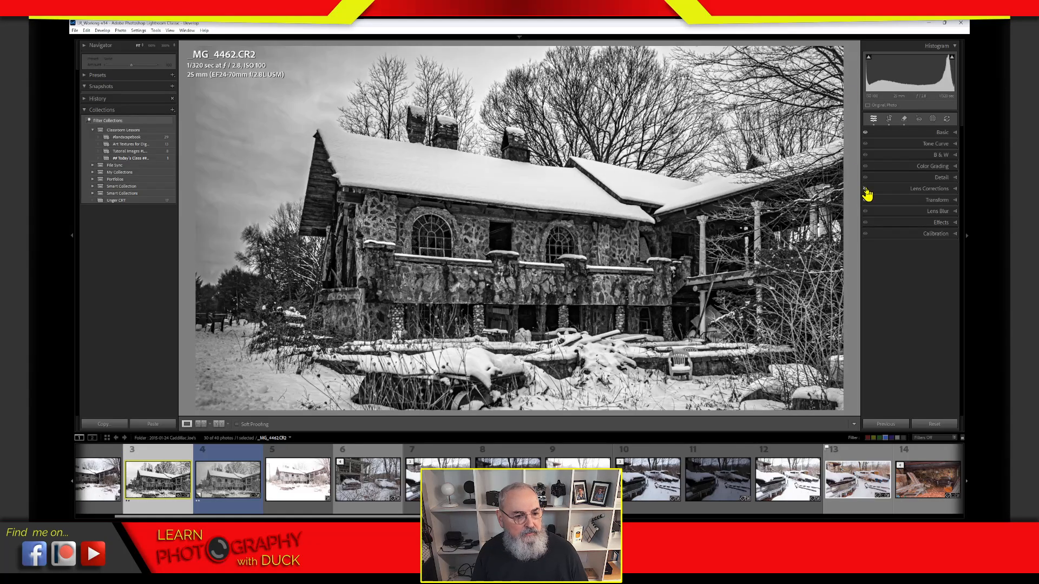
{"action": "left_click", "coordinate": [866, 189]}
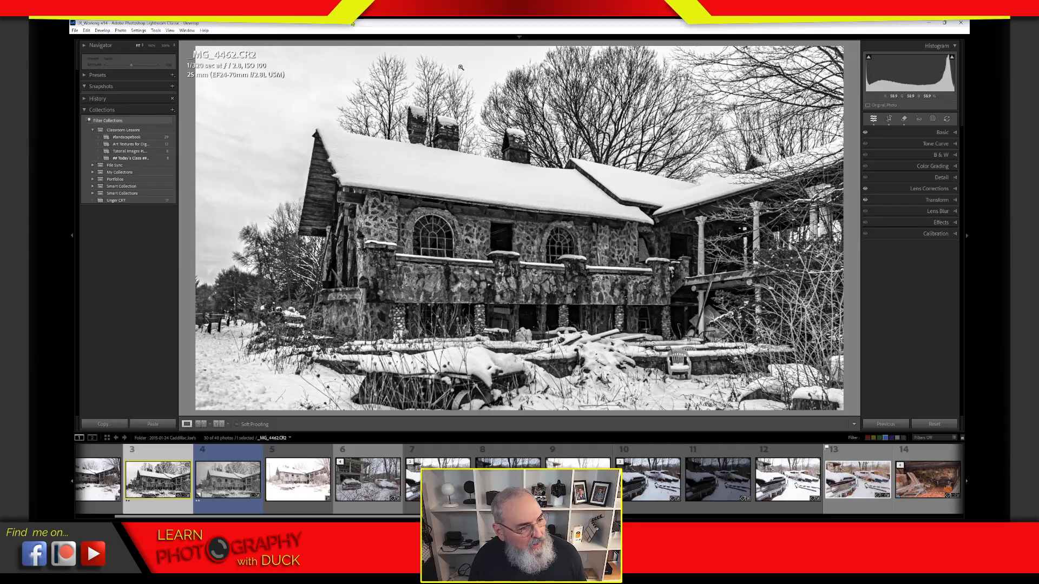
{"action": "left_click", "coordinate": [865, 189]}
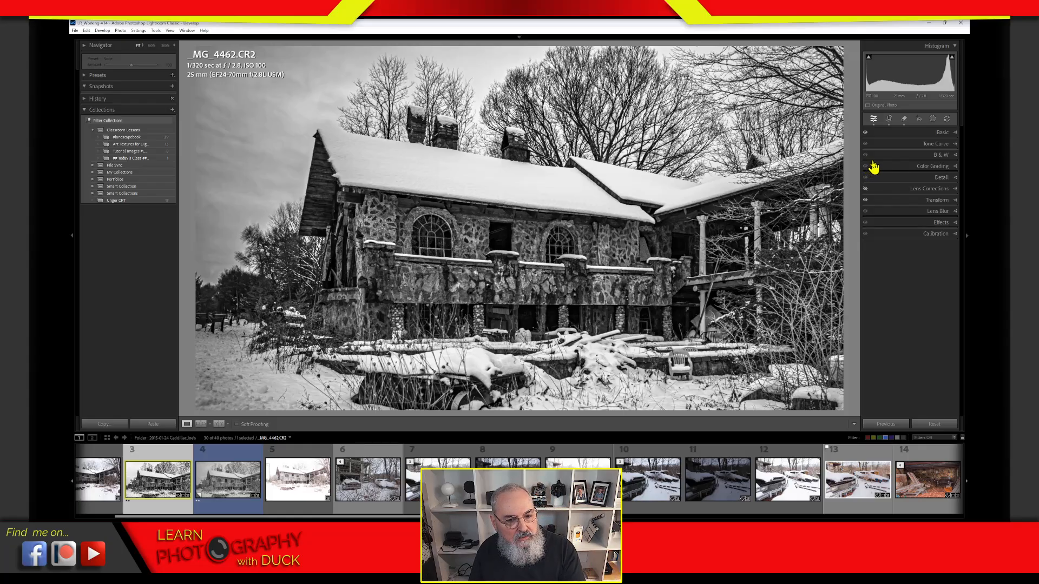
{"action": "left_click", "coordinate": [866, 189]}
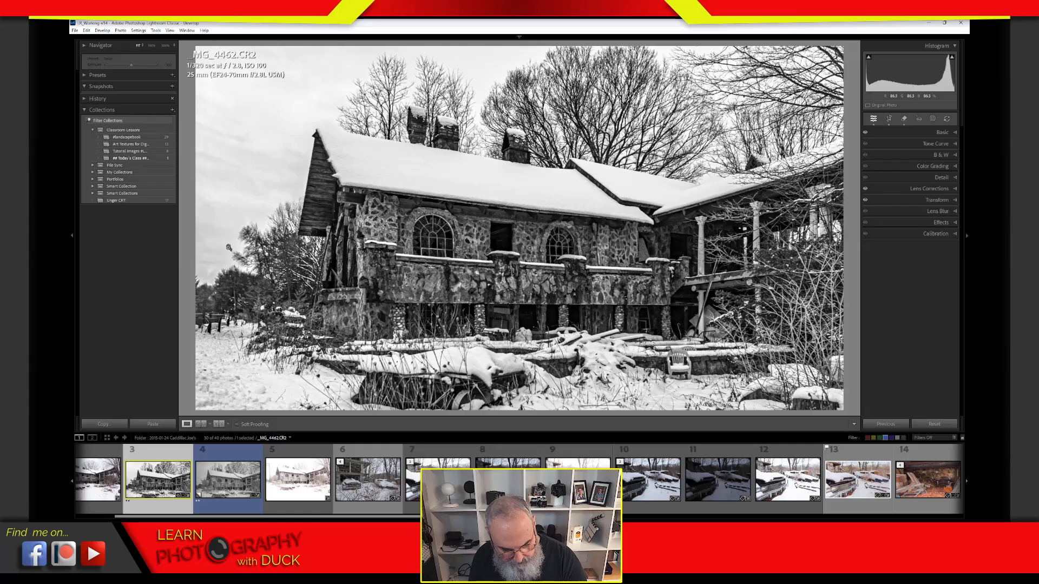
{"action": "mouse_move", "coordinate": [240, 196]}
{"action": "left_mouse_down"}
{"action": "mouse_move", "coordinate": [202, 220]}
{"action": "mouse_move", "coordinate": [259, 240]}
{"action": "mouse_move", "coordinate": [207, 215]}
{"action": "mouse_move", "coordinate": [241, 201]}
{"action": "mouse_move", "coordinate": [211, 219]}
{"action": "mouse_move", "coordinate": [224, 231]}
{"action": "mouse_move", "coordinate": [238, 213]}
{"action": "mouse_move", "coordinate": [269, 219]}
{"action": "left_mouse_up"}
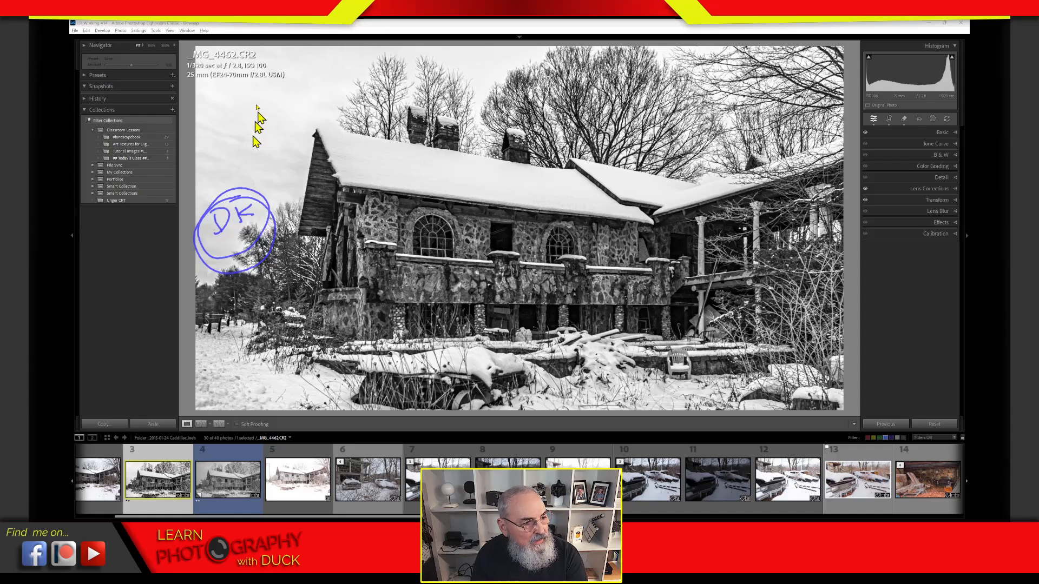
{"action": "mouse_move", "coordinate": [310, 57]}
{"action": "left_mouse_down"}
{"action": "mouse_move", "coordinate": [309, 73]}
{"action": "mouse_move", "coordinate": [323, 74]}
{"action": "mouse_move", "coordinate": [344, 54]}
{"action": "left_mouse_up"}
{"action": "mouse_move", "coordinate": [333, 57]}
{"action": "left_mouse_down"}
{"action": "mouse_move", "coordinate": [334, 71]}
{"action": "mouse_move", "coordinate": [294, 83]}
{"action": "mouse_move", "coordinate": [295, 65]}
{"action": "mouse_move", "coordinate": [306, 81]}
{"action": "left_mouse_up"}
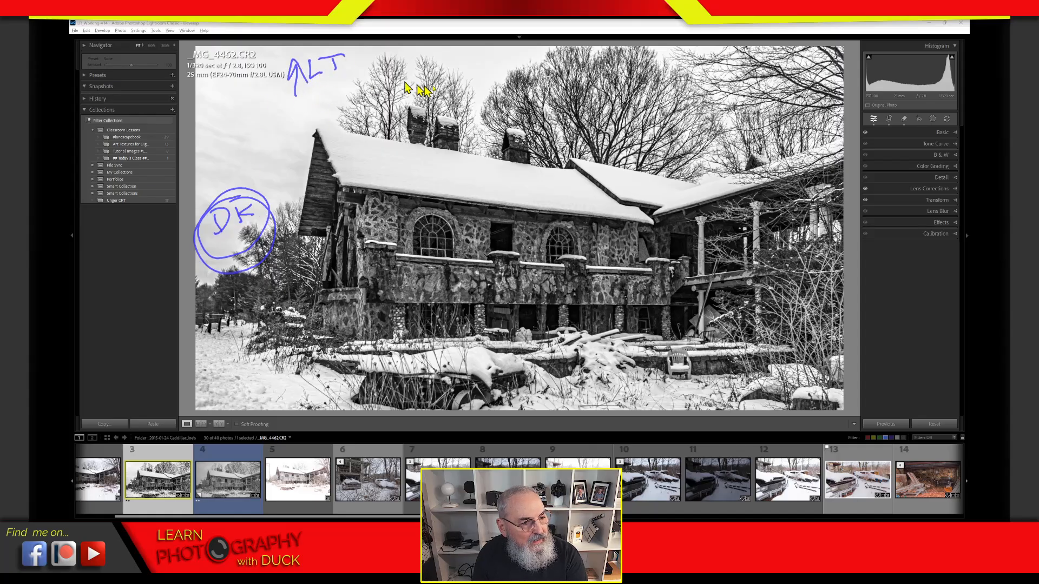
{"action": "left_click_drag", "start_coordinate": [479, 97], "coordinate": [483, 56]}
{"action": "mouse_move", "coordinate": [483, 56]}
{"action": "left_mouse_down"}
{"action": "mouse_move", "coordinate": [473, 73]}
{"action": "mouse_move", "coordinate": [495, 72]}
{"action": "left_mouse_up"}
{"action": "mouse_move", "coordinate": [688, 87]}
{"action": "left_mouse_down"}
{"action": "mouse_move", "coordinate": [689, 54]}
{"action": "mouse_move", "coordinate": [678, 69]}
{"action": "left_mouse_up"}
{"action": "left_click_drag", "start_coordinate": [691, 52], "coordinate": [707, 66]}
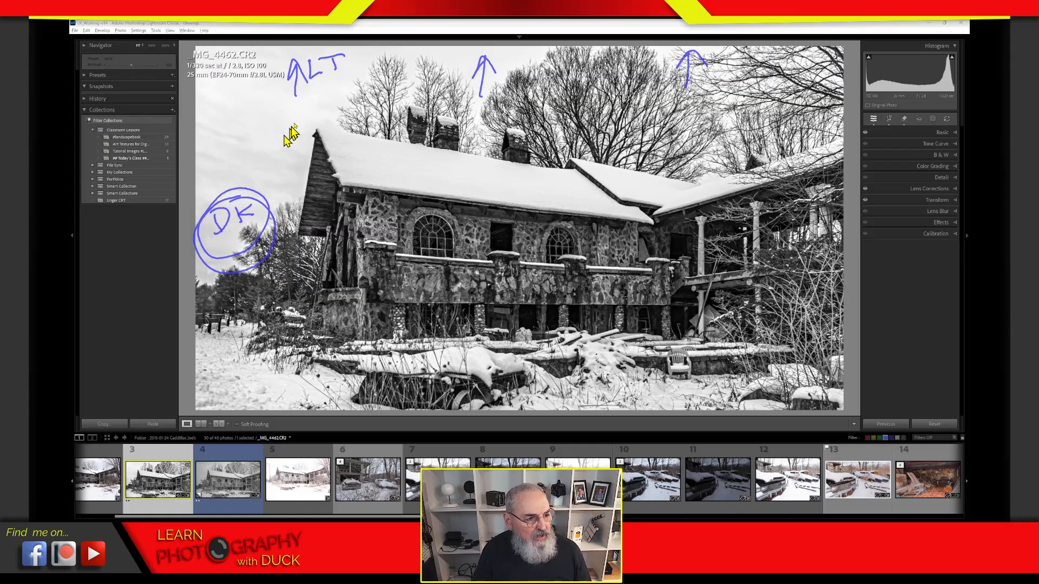
{"action": "left_click_drag", "start_coordinate": [238, 172], "coordinate": [276, 32]}
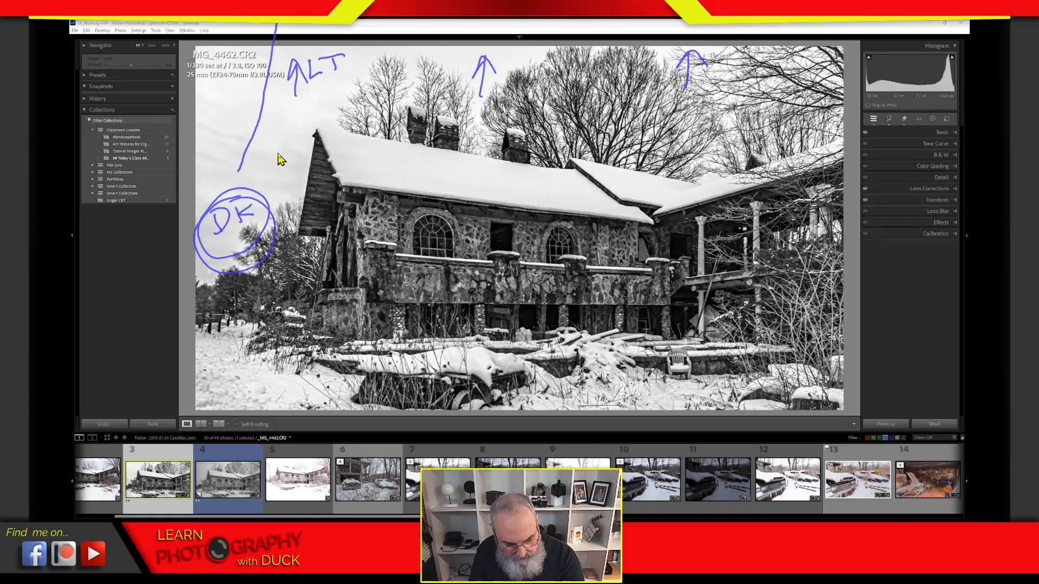
{"action": "key", "text": "ctrl+z"}
{"action": "mouse_move", "coordinate": [234, 169]}
{"action": "left_mouse_down"}
{"action": "mouse_move", "coordinate": [264, 61]}
{"action": "mouse_move", "coordinate": [277, 133]}
{"action": "mouse_move", "coordinate": [291, 126]}
{"action": "left_mouse_up"}
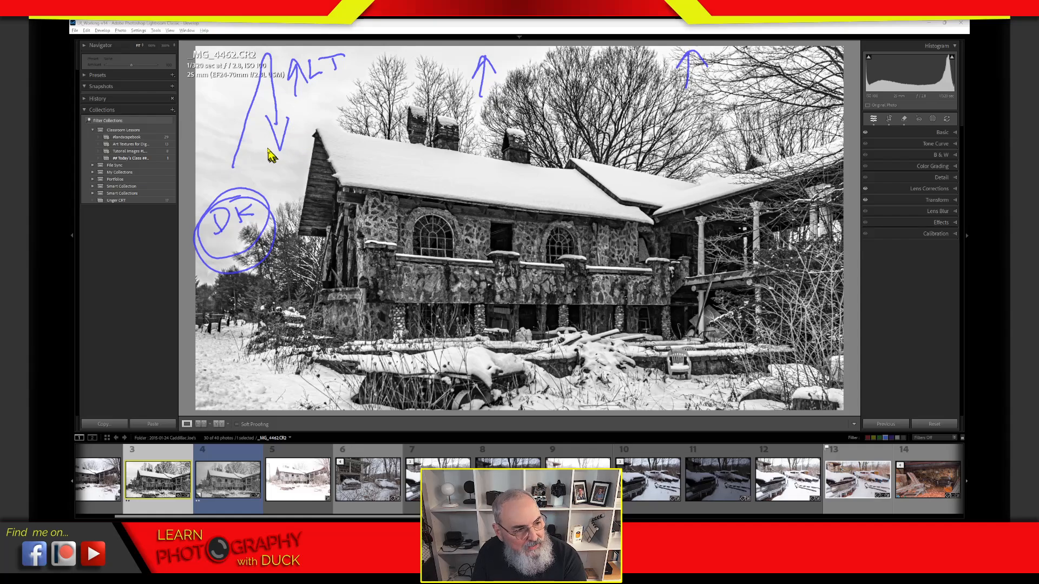
{"action": "key", "text": "Escape"}
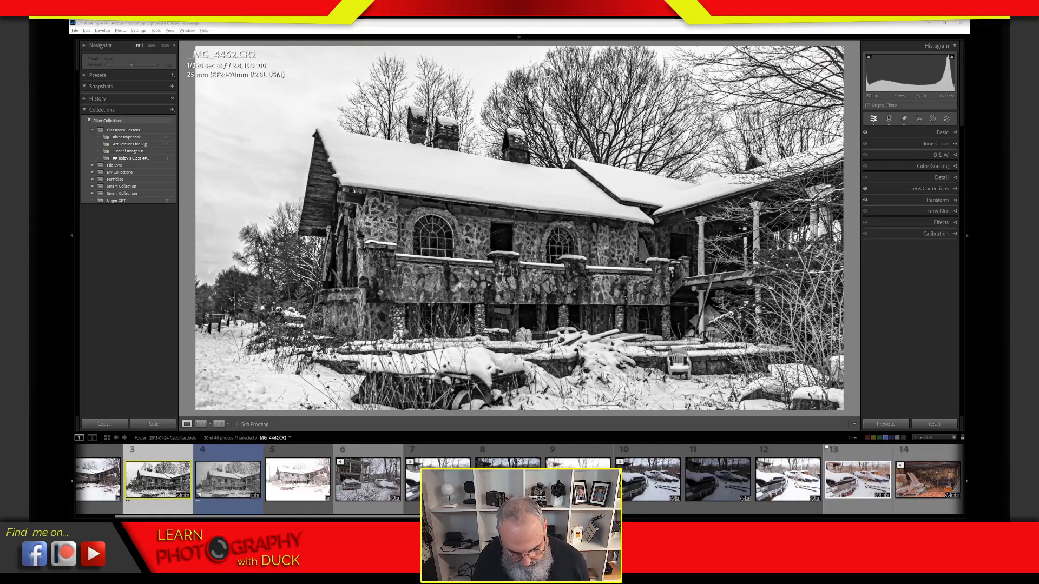
{"action": "key", "text": "alt+Tab"}
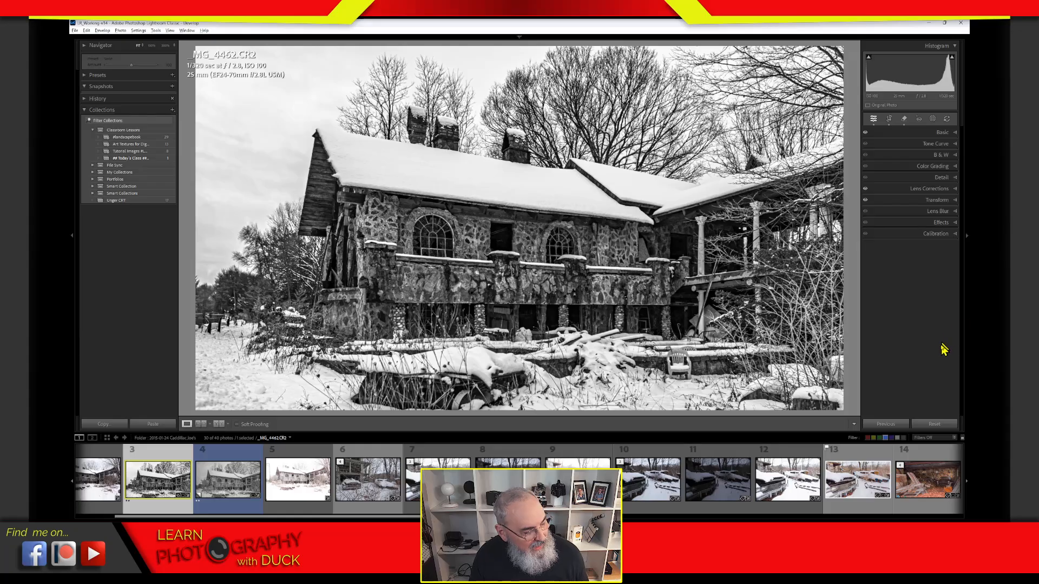
Step: Drag a Linear Gradient mask down from the top of the image over the sky and treetops
{"action": "left_click", "coordinate": [935, 127]}
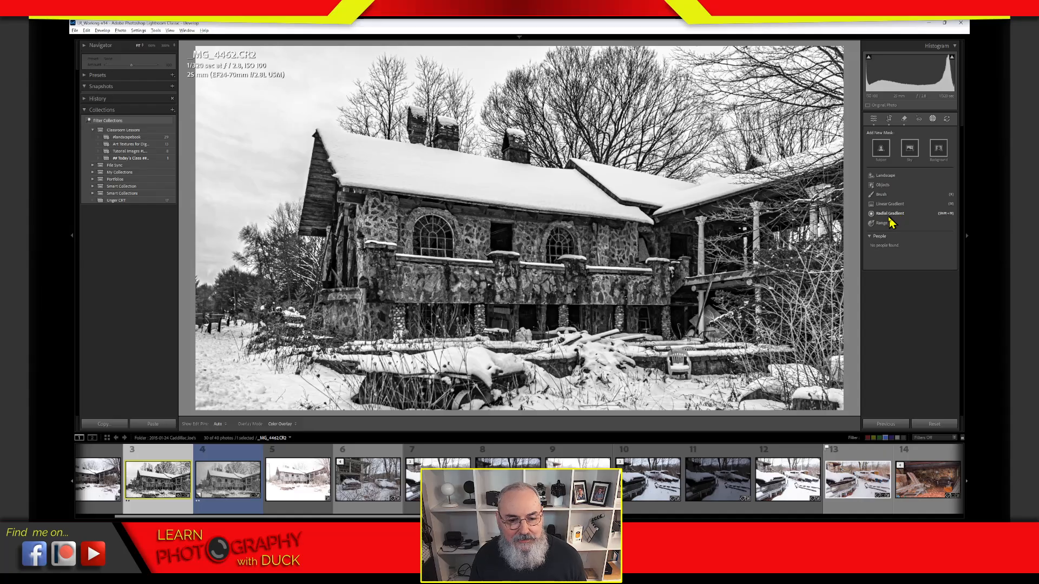
{"action": "left_click", "coordinate": [897, 204]}
{"action": "mouse_move", "coordinate": [537, 51]}
{"action": "left_mouse_down"}
{"action": "mouse_move", "coordinate": [513, 115]}
{"action": "mouse_move", "coordinate": [547, 163]}
{"action": "mouse_move", "coordinate": [543, 311]}
{"action": "mouse_move", "coordinate": [543, 167]}
{"action": "mouse_move", "coordinate": [541, 256]}
{"action": "mouse_move", "coordinate": [543, 214]}
{"action": "mouse_move", "coordinate": [537, 233]}
{"action": "left_mouse_up"}
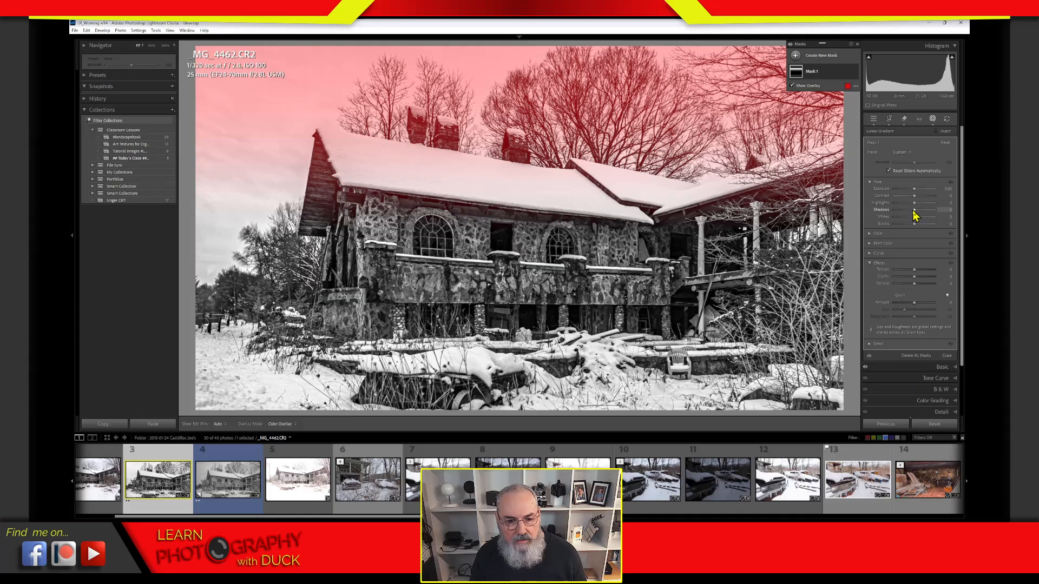
Step: Set the gradient mask's Shadows to -100 and move its lower edge slightly down
{"action": "left_click_drag", "start_coordinate": [913, 213], "coordinate": [914, 213]}
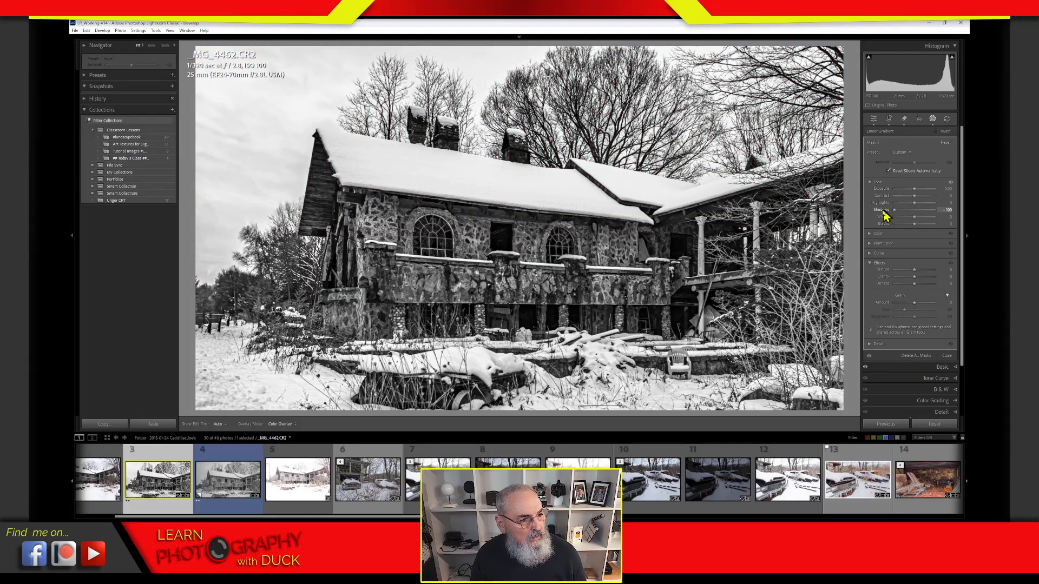
{"action": "left_click_drag", "start_coordinate": [878, 216], "coordinate": [847, 218]}
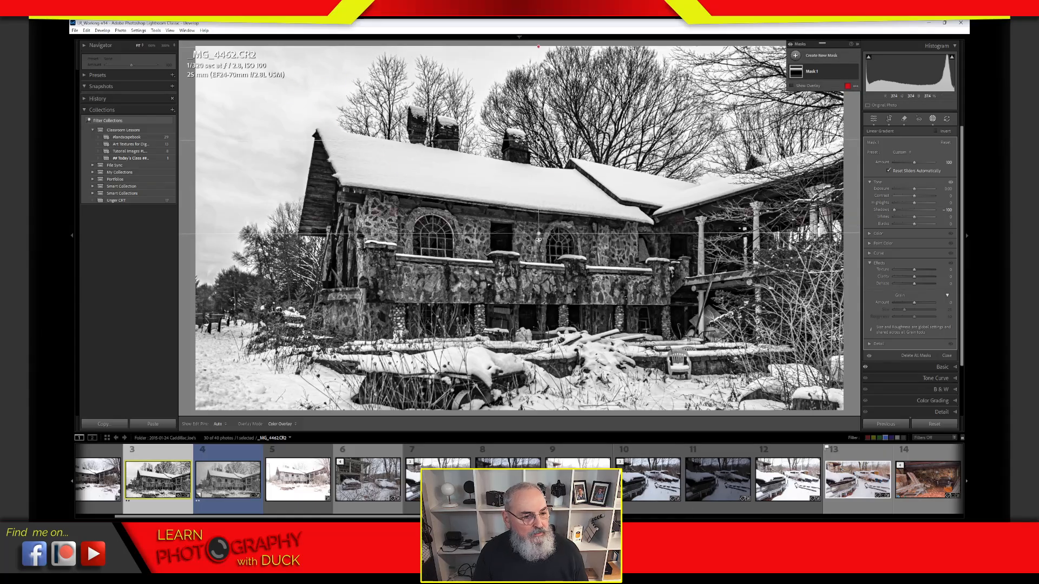
{"action": "left_click_drag", "start_coordinate": [539, 236], "coordinate": [539, 247]}
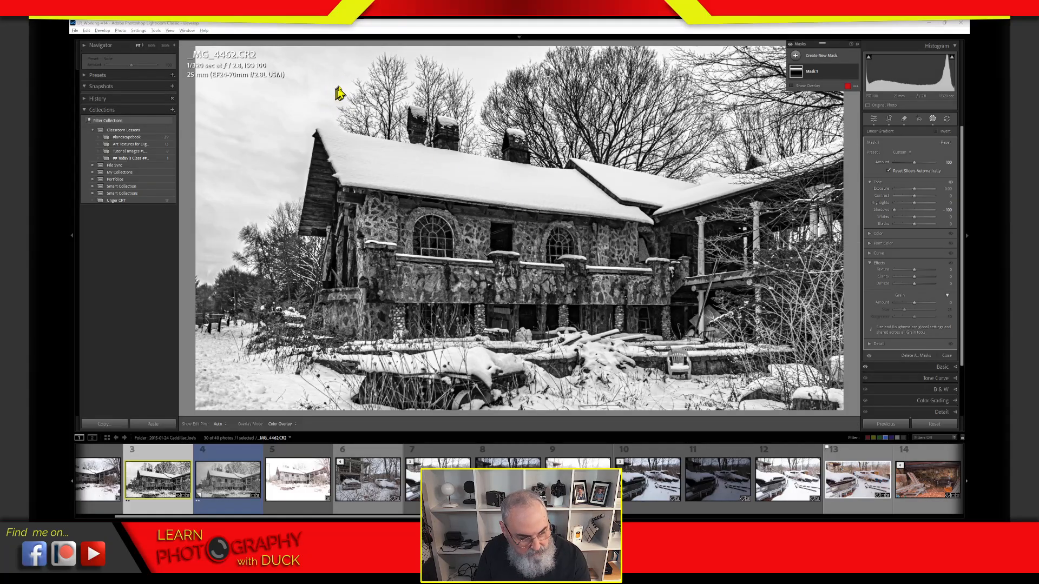
{"action": "left_click_drag", "start_coordinate": [289, 68], "coordinate": [273, 98]}
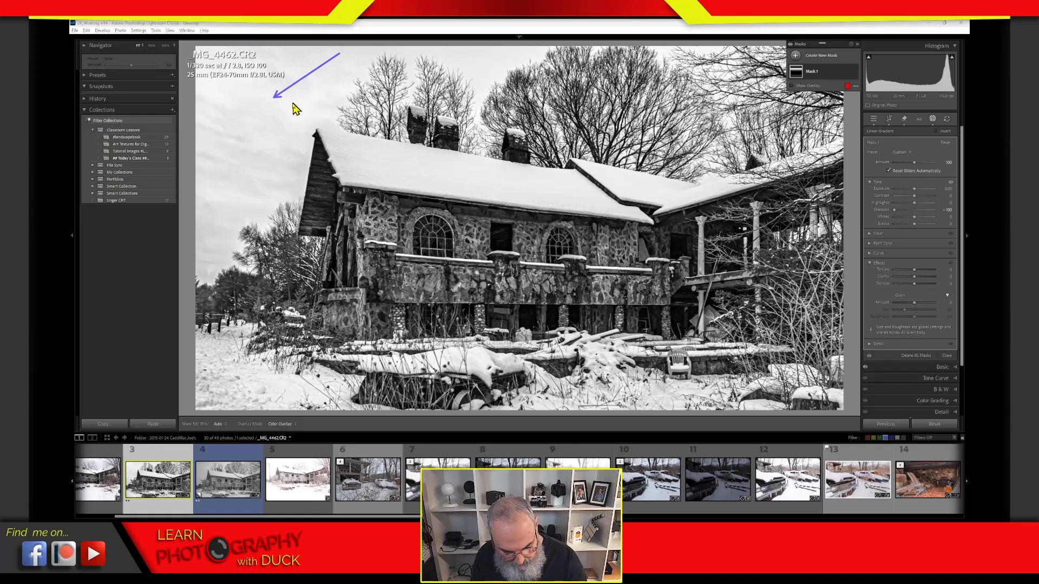
{"action": "key", "text": "Escape"}
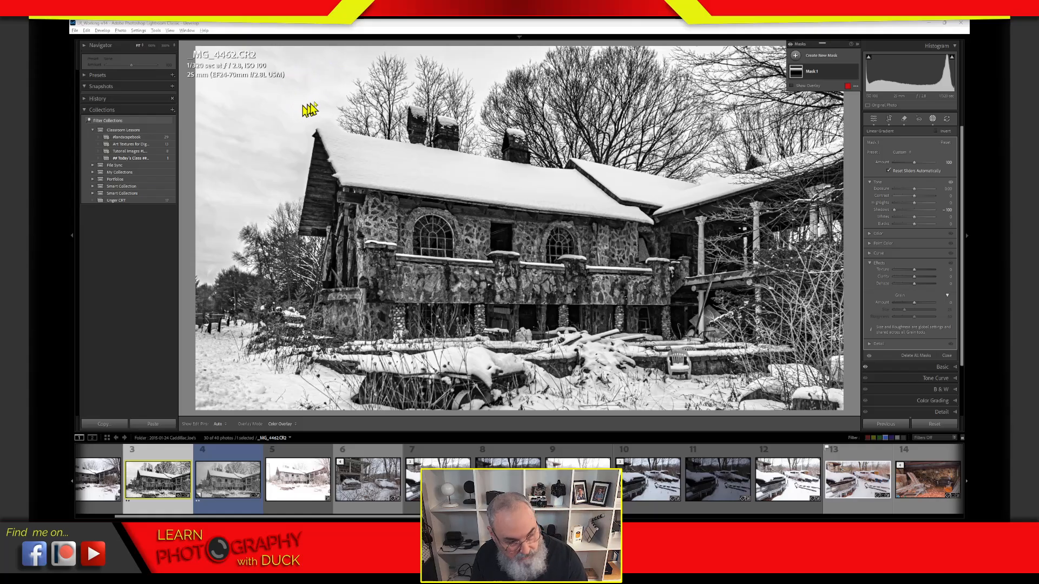
{"action": "mouse_move", "coordinate": [343, 60]}
{"action": "left_mouse_down"}
{"action": "mouse_move", "coordinate": [288, 67]}
{"action": "mouse_move", "coordinate": [281, 98]}
{"action": "mouse_move", "coordinate": [315, 114]}
{"action": "mouse_move", "coordinate": [344, 105]}
{"action": "mouse_move", "coordinate": [359, 74]}
{"action": "mouse_move", "coordinate": [343, 58]}
{"action": "left_mouse_up"}
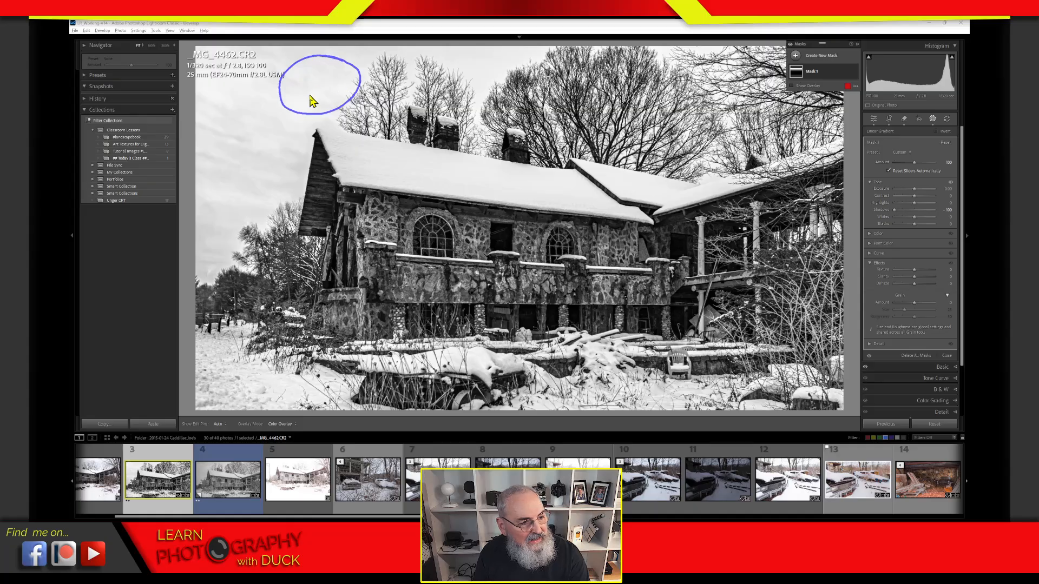
{"action": "mouse_move", "coordinate": [256, 177]}
{"action": "left_mouse_down"}
{"action": "mouse_move", "coordinate": [196, 211]}
{"action": "mouse_move", "coordinate": [192, 249]}
{"action": "mouse_move", "coordinate": [227, 244]}
{"action": "mouse_move", "coordinate": [259, 215]}
{"action": "mouse_move", "coordinate": [256, 180]}
{"action": "left_mouse_up"}
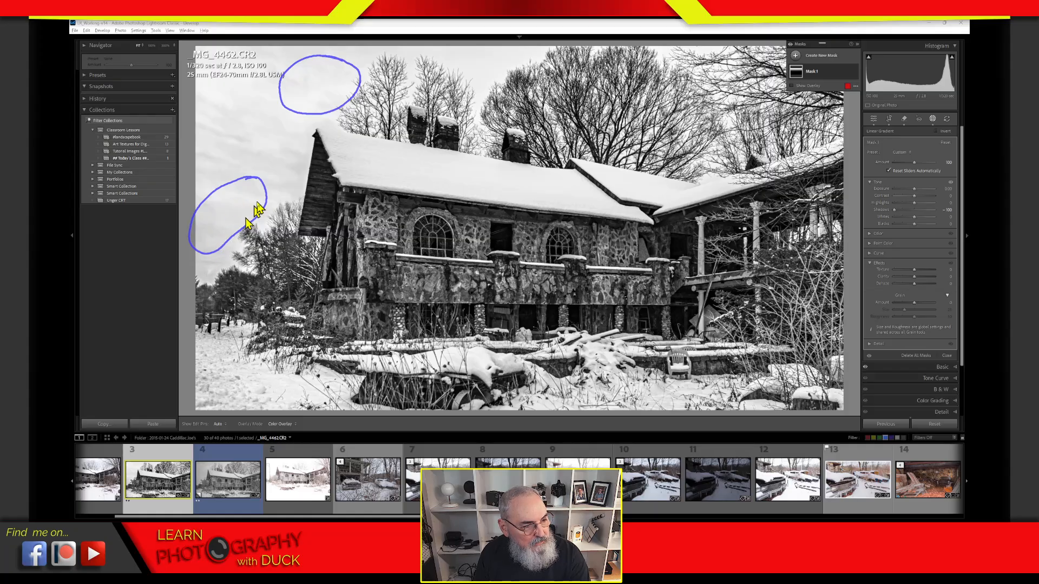
{"action": "mouse_move", "coordinate": [242, 164]}
{"action": "left_mouse_down"}
{"action": "mouse_move", "coordinate": [244, 140]}
{"action": "mouse_move", "coordinate": [280, 114]}
{"action": "mouse_move", "coordinate": [241, 174]}
{"action": "left_mouse_up"}
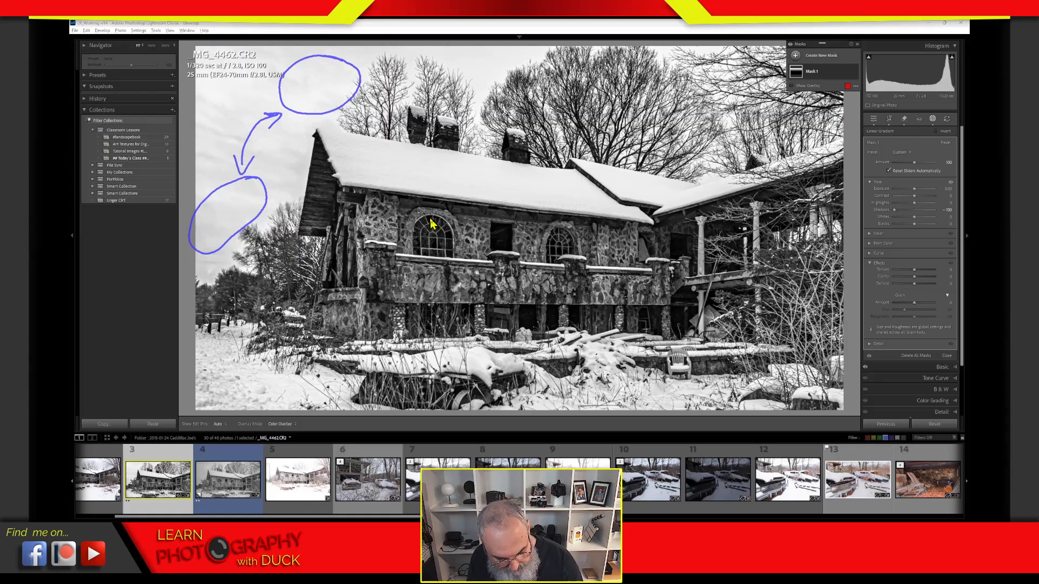
{"action": "key", "text": "Escape"}
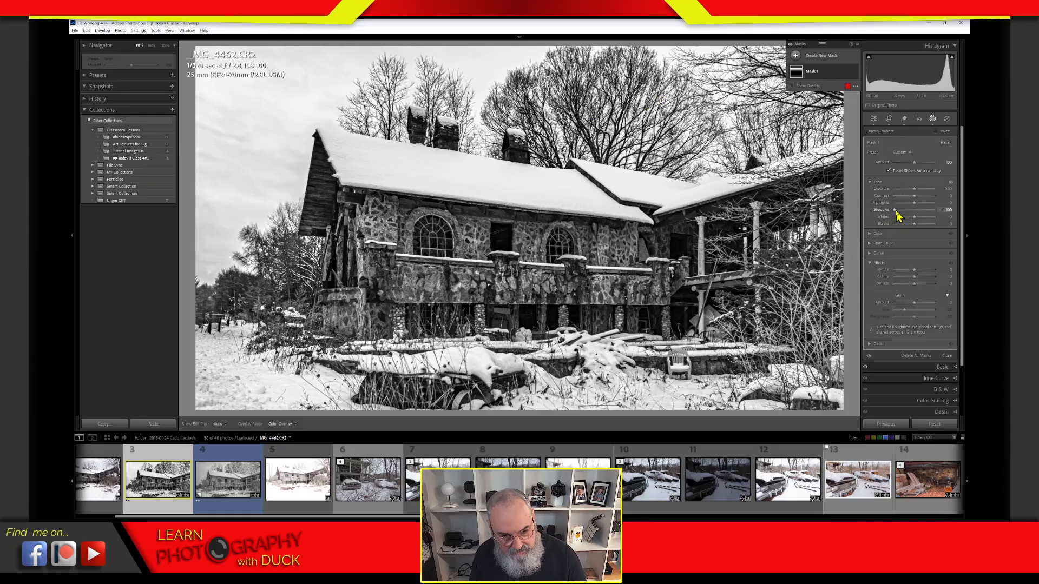
Step: Set the sky mask's Shadows to about +7 and Blacks to -16
{"action": "left_click_drag", "start_coordinate": [896, 214], "coordinate": [874, 222]}
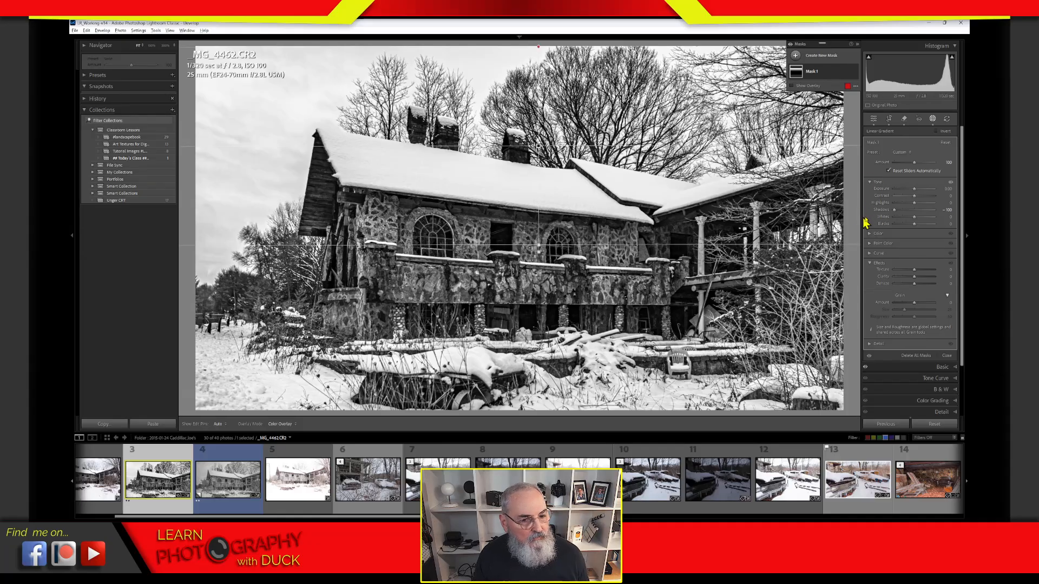
{"action": "left_click_drag", "start_coordinate": [903, 226], "coordinate": [913, 228]}
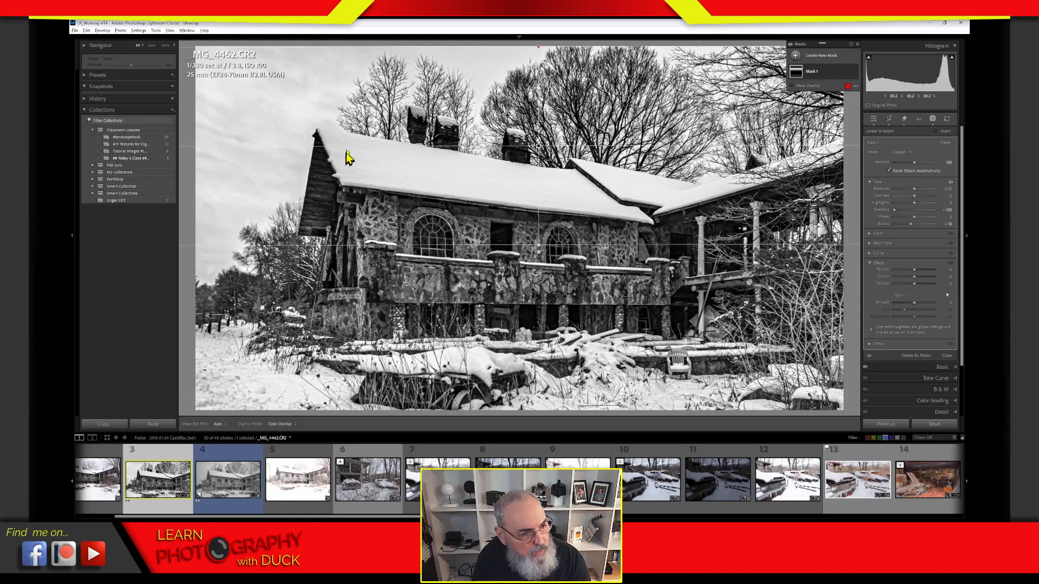
{"action": "mouse_move", "coordinate": [368, 126]}
{"action": "left_mouse_down"}
{"action": "mouse_move", "coordinate": [377, 179]}
{"action": "mouse_move", "coordinate": [341, 212]}
{"action": "left_mouse_up"}
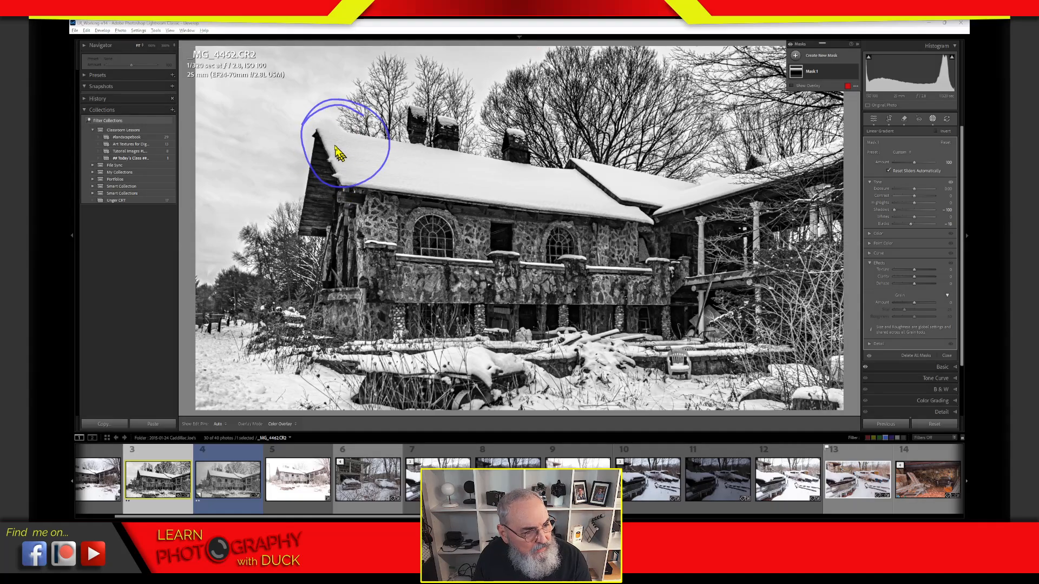
{"action": "left_click", "coordinate": [329, 122]}
{"action": "left_click_drag", "start_coordinate": [326, 136], "coordinate": [334, 137]}
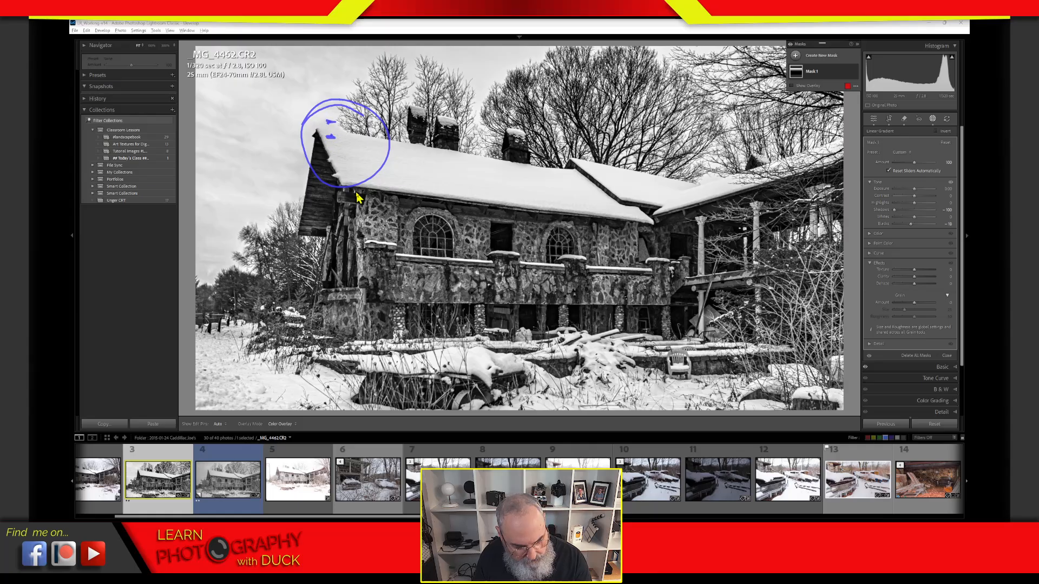
{"action": "key", "text": "Escape"}
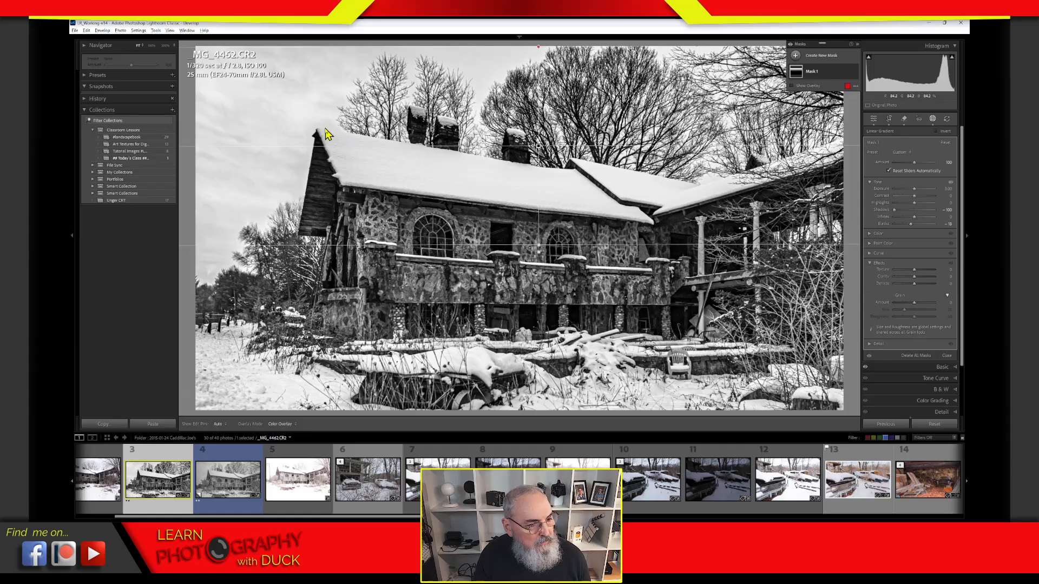
Step: Exit masking and zoom in on the roof peak, trees and chimneys, then zoom back out
{"action": "left_click", "coordinate": [932, 120]}
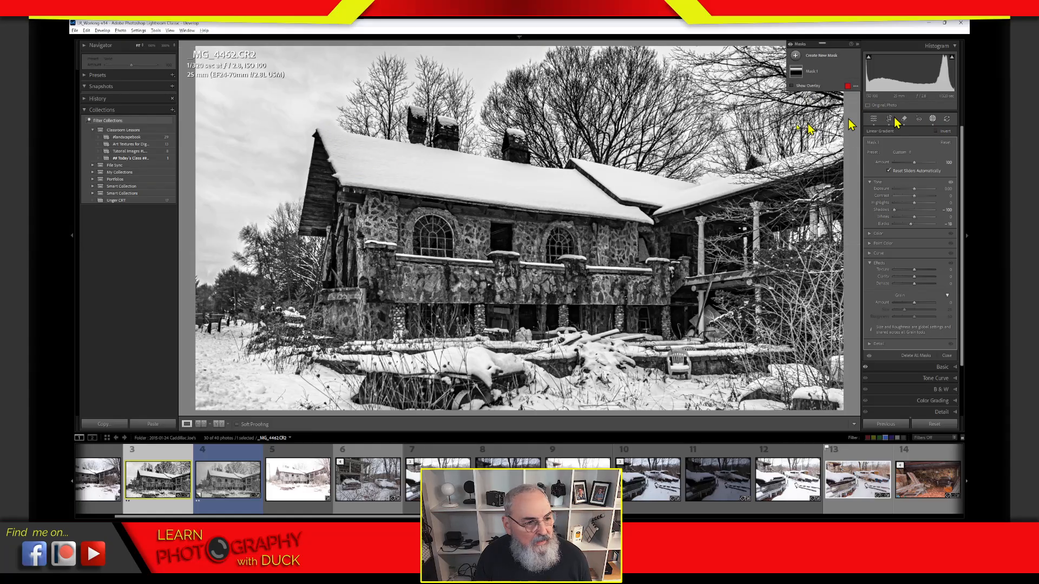
{"action": "left_click_drag", "start_coordinate": [327, 128], "coordinate": [622, 166]}
{"action": "left_click_drag", "start_coordinate": [656, 270], "coordinate": [506, 223]}
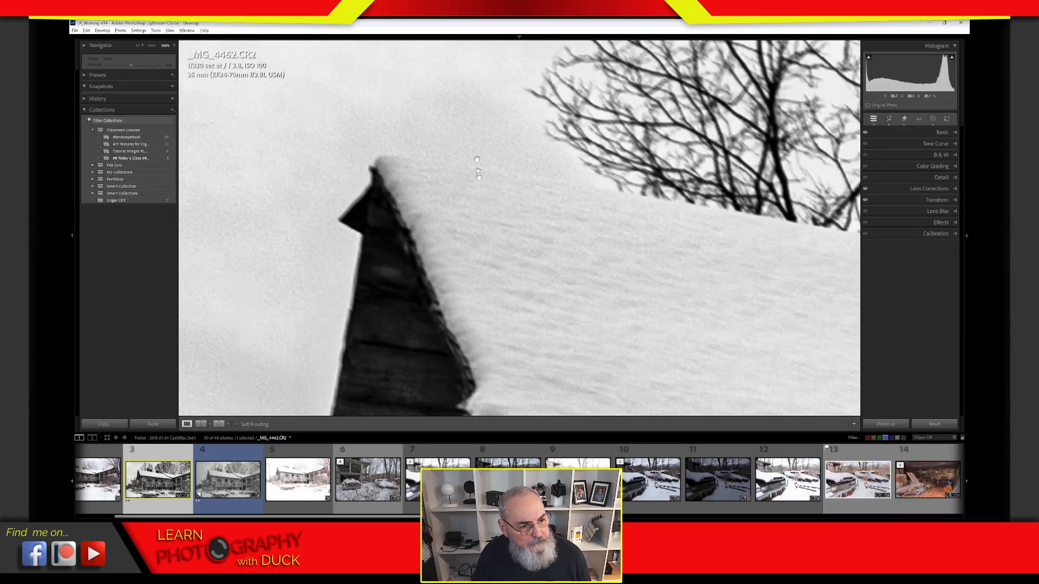
{"action": "left_click_drag", "start_coordinate": [609, 325], "coordinate": [534, 288]}
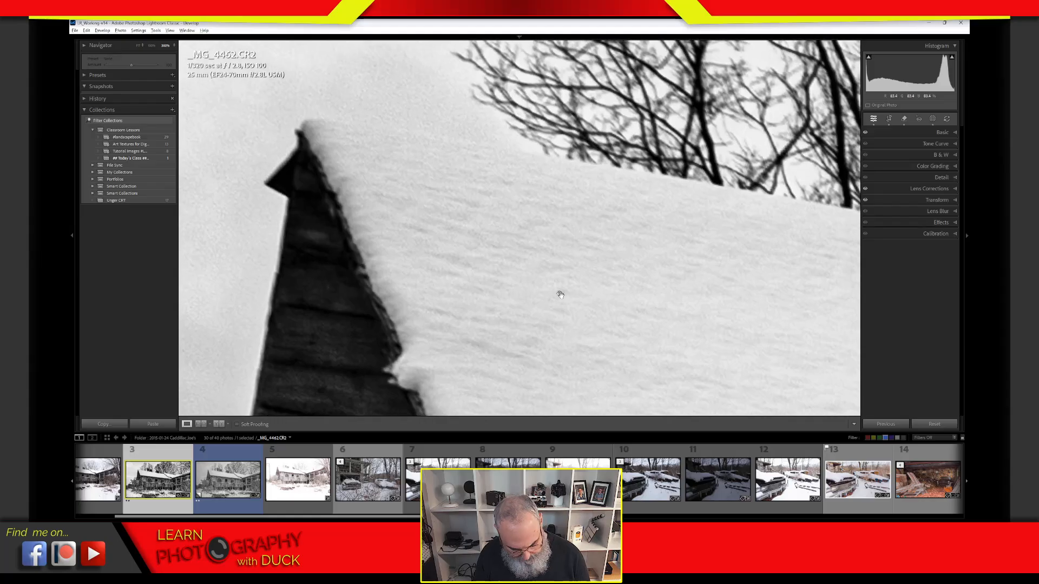
{"action": "left_click", "coordinate": [561, 296]}
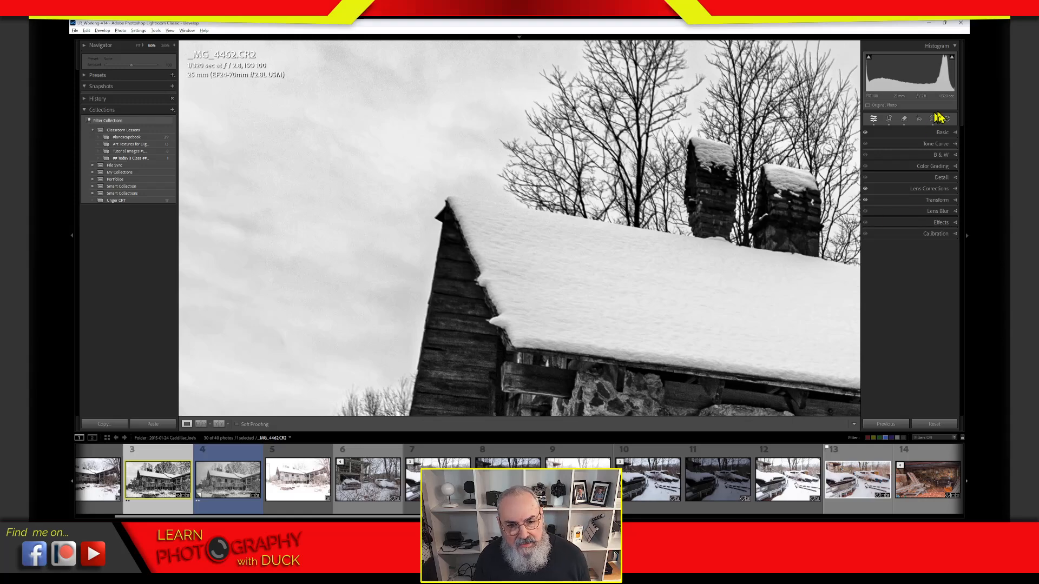
Step: Reopen the masks and move the close-up view toward the chimneys before zooming out
{"action": "left_click", "coordinate": [933, 118]}
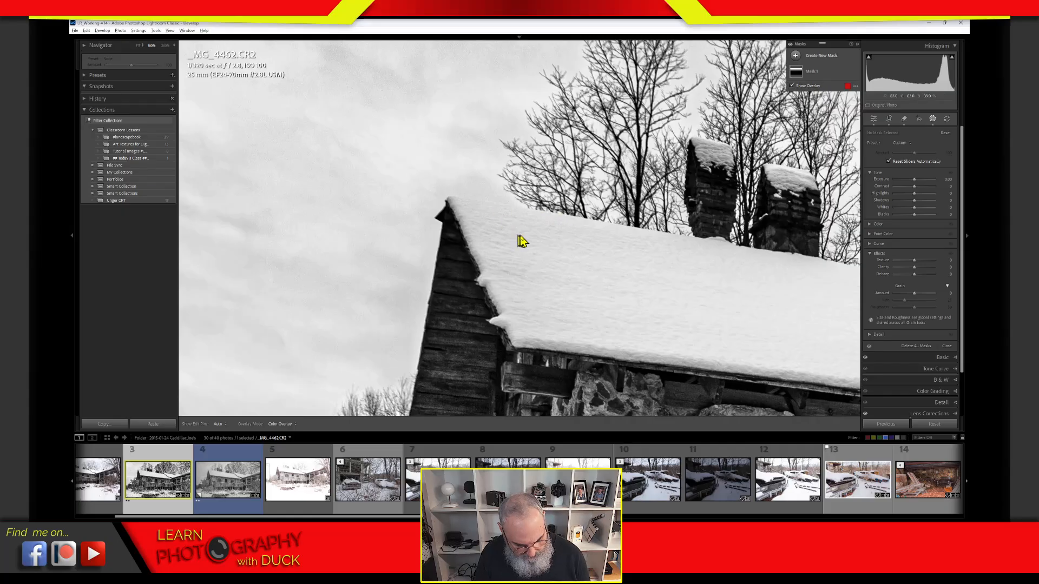
{"action": "left_click_drag", "start_coordinate": [509, 218], "coordinate": [463, 193]}
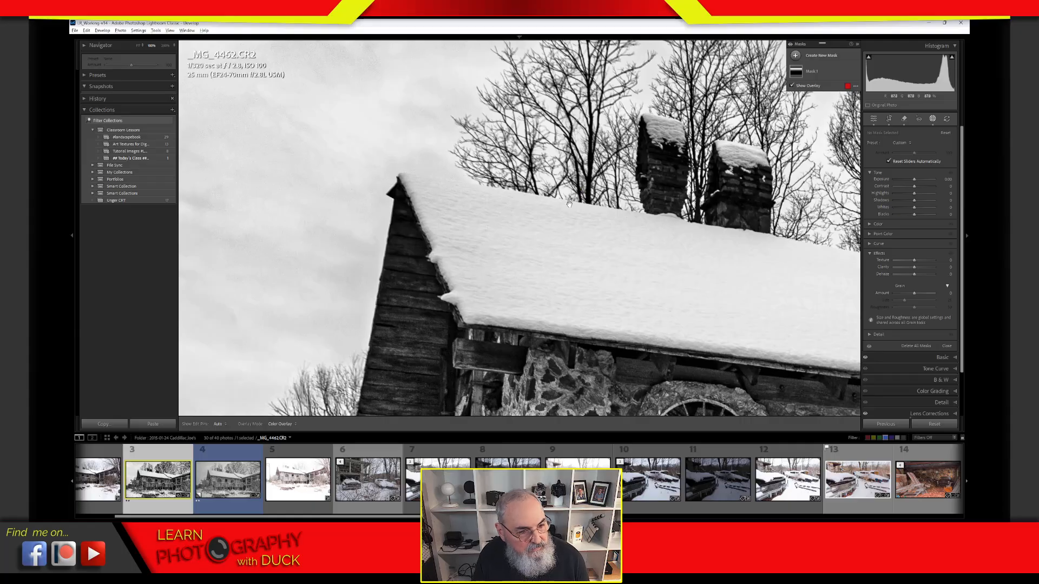
{"action": "left_click_drag", "start_coordinate": [572, 211], "coordinate": [569, 212]}
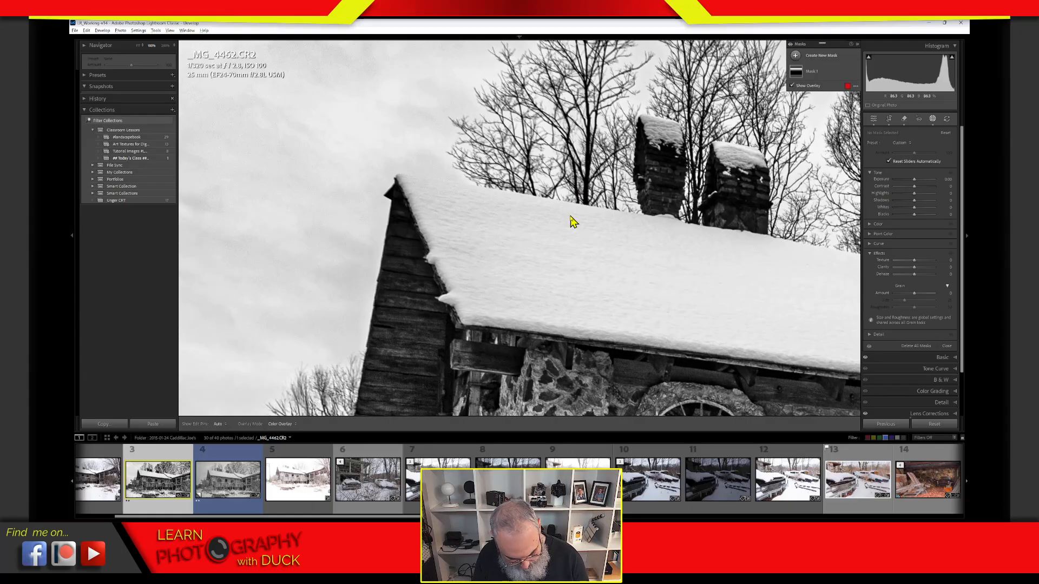
{"action": "left_click", "coordinate": [574, 225]}
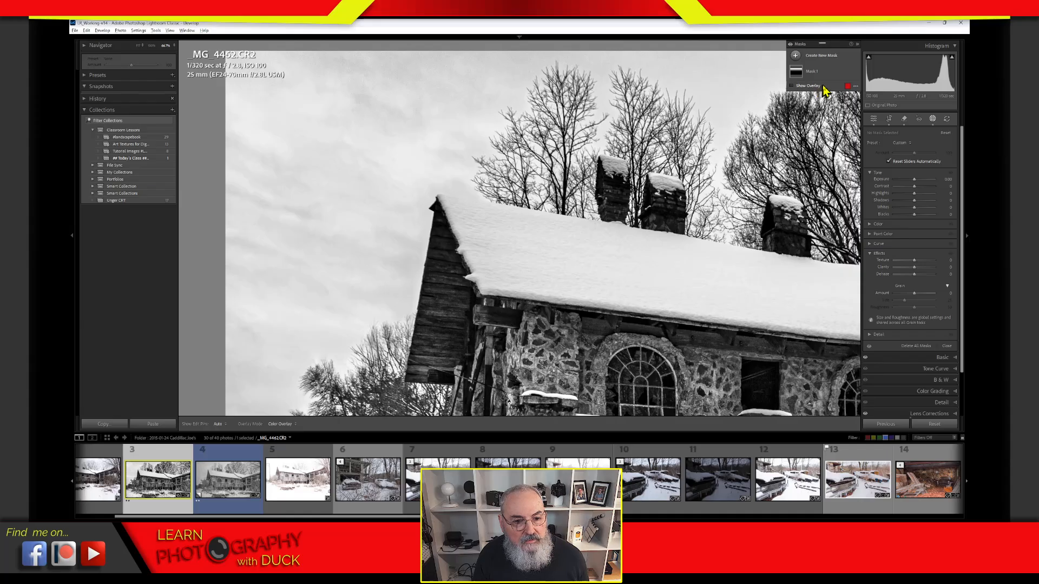
Step: Select Mask 1, view its red overlay coverage, hide it, and expand Mask 1's components
{"action": "left_click", "coordinate": [801, 76]}
{"action": "left_click", "coordinate": [794, 85]}
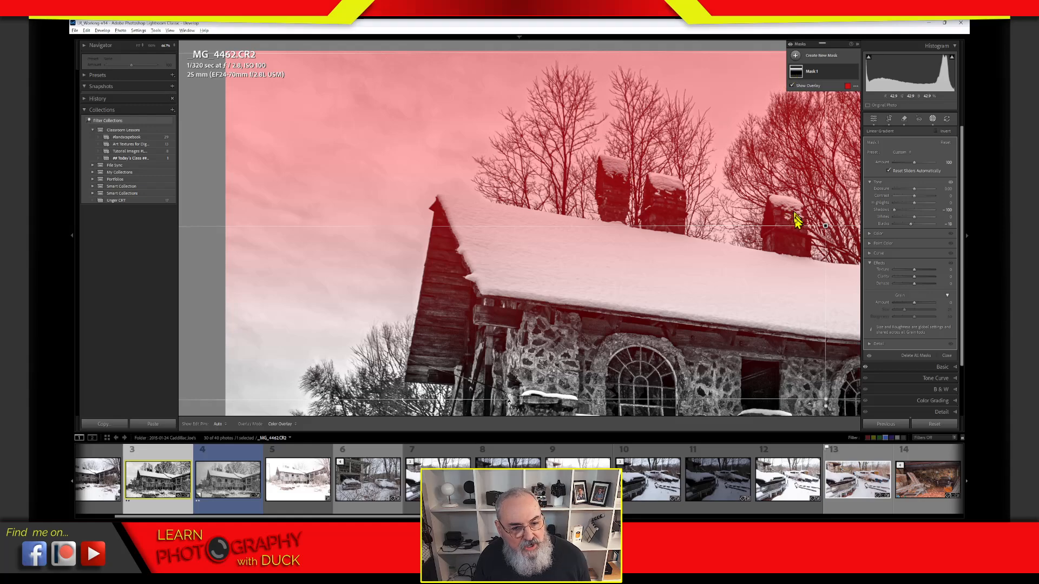
{"action": "left_click", "coordinate": [793, 85]}
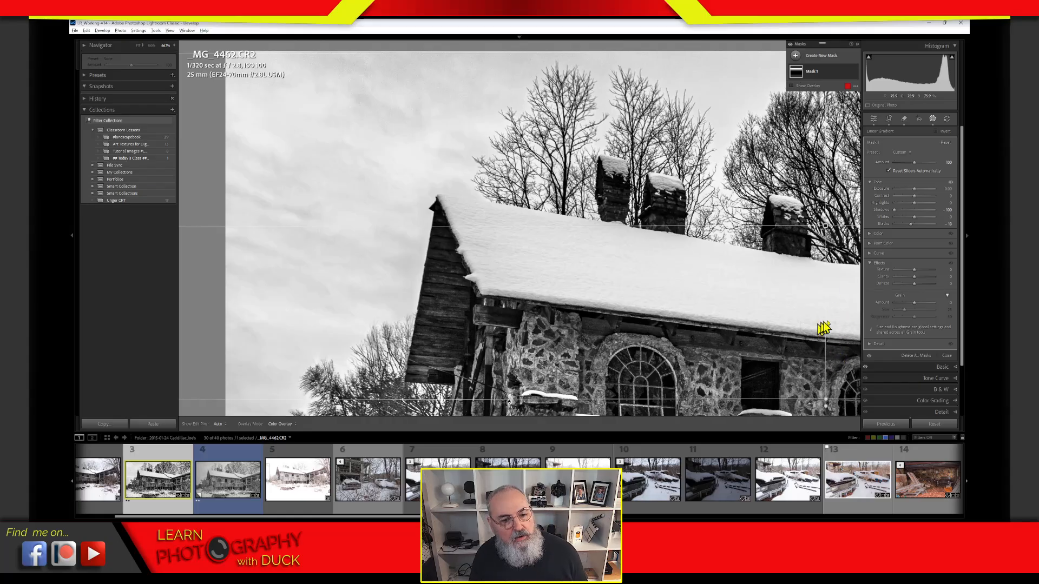
{"action": "left_click", "coordinate": [823, 75]}
Step: With an enlarged Subtract brush, paint the snowy roof and chimney tops out of Mask 1
{"action": "left_click", "coordinate": [833, 96]}
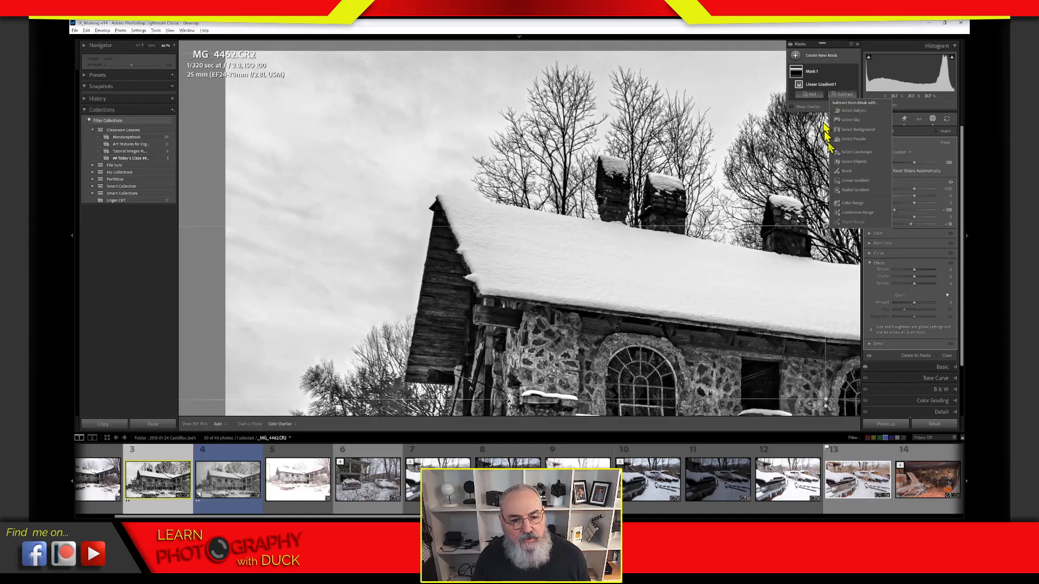
{"action": "left_click", "coordinate": [847, 171]}
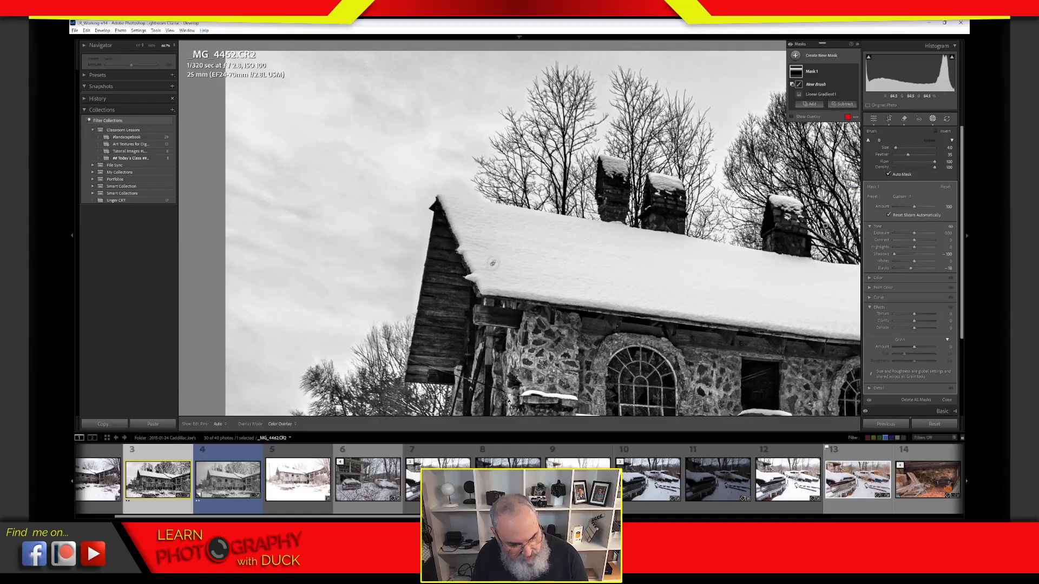
{"action": "key", "text": "bracketright"}
{"action": "key", "text": "bracketright"}
{"action": "key", "text": "bracketright"}
{"action": "key", "text": "bracketright"}
{"action": "key", "text": "bracketright"}
{"action": "mouse_move", "coordinate": [448, 212]}
{"action": "left_mouse_down"}
{"action": "mouse_move", "coordinate": [478, 216]}
{"action": "mouse_move", "coordinate": [457, 204]}
{"action": "mouse_move", "coordinate": [475, 254]}
{"action": "mouse_move", "coordinate": [494, 226]}
{"action": "mouse_move", "coordinate": [541, 227]}
{"action": "mouse_move", "coordinate": [515, 264]}
{"action": "mouse_move", "coordinate": [708, 281]}
{"action": "mouse_move", "coordinate": [556, 237]}
{"action": "mouse_move", "coordinate": [669, 295]}
{"action": "left_mouse_up"}
{"action": "left_click_drag", "start_coordinate": [611, 172], "coordinate": [605, 238]}
{"action": "mouse_move", "coordinate": [666, 199]}
{"action": "left_mouse_down"}
{"action": "mouse_move", "coordinate": [660, 190]}
{"action": "mouse_move", "coordinate": [668, 206]}
{"action": "mouse_move", "coordinate": [658, 222]}
{"action": "mouse_move", "coordinate": [673, 239]}
{"action": "left_mouse_up"}
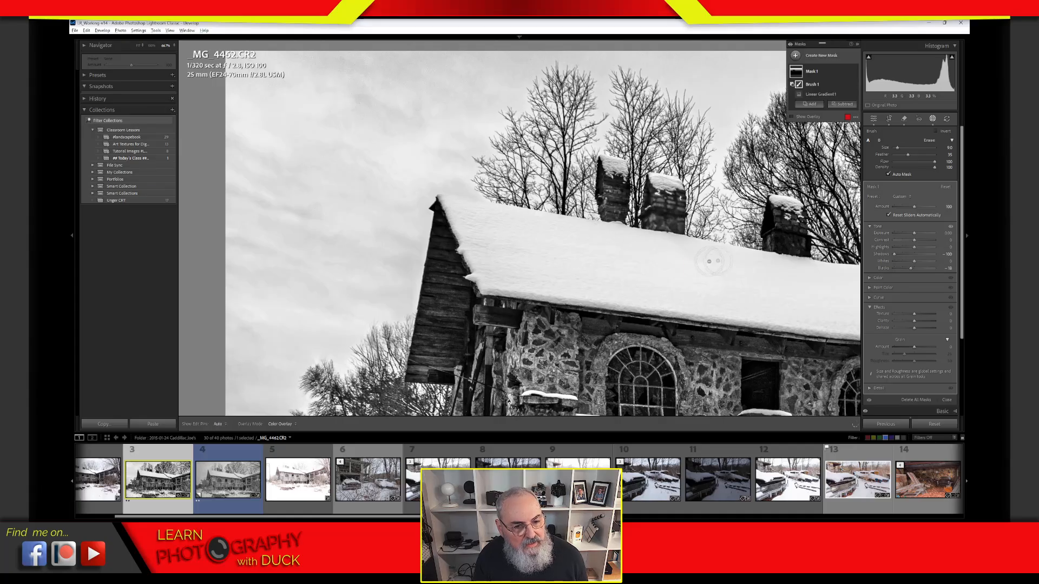
{"action": "mouse_move", "coordinate": [790, 241]}
{"action": "left_mouse_down"}
{"action": "mouse_move", "coordinate": [777, 212]}
{"action": "mouse_move", "coordinate": [775, 225]}
{"action": "mouse_move", "coordinate": [797, 237]}
{"action": "mouse_move", "coordinate": [783, 206]}
{"action": "mouse_move", "coordinate": [796, 256]}
{"action": "mouse_move", "coordinate": [780, 216]}
{"action": "mouse_move", "coordinate": [782, 243]}
{"action": "left_mouse_up"}
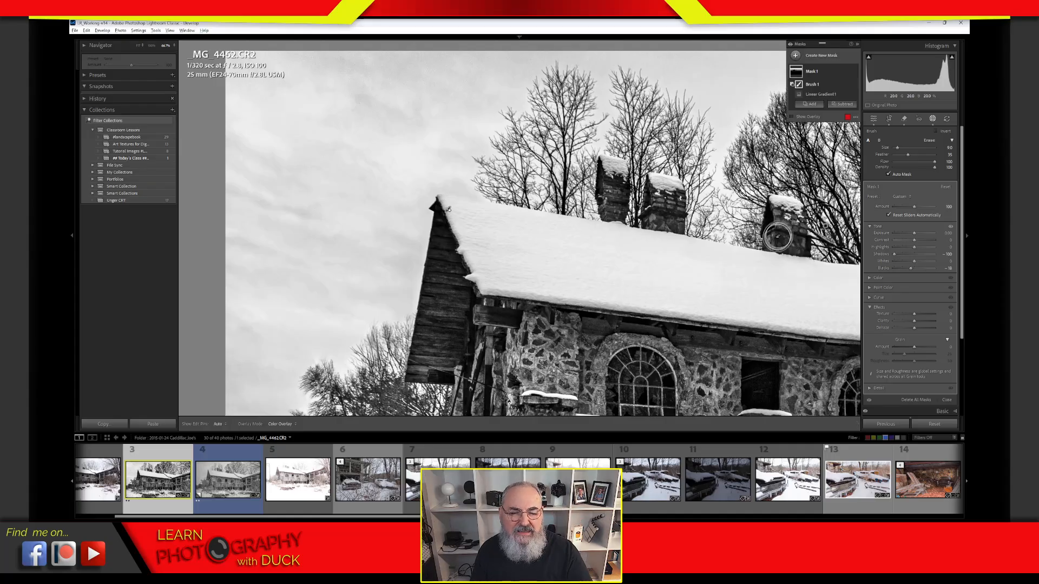
{"action": "mouse_move", "coordinate": [531, 297]}
{"action": "left_mouse_down"}
{"action": "mouse_move", "coordinate": [779, 316]}
{"action": "mouse_move", "coordinate": [722, 294]}
{"action": "mouse_move", "coordinate": [726, 258]}
{"action": "mouse_move", "coordinate": [779, 278]}
{"action": "mouse_move", "coordinate": [709, 272]}
{"action": "mouse_move", "coordinate": [777, 322]}
{"action": "mouse_move", "coordinate": [568, 281]}
{"action": "mouse_move", "coordinate": [462, 211]}
{"action": "mouse_move", "coordinate": [515, 303]}
{"action": "left_mouse_up"}
{"action": "left_click_drag", "start_coordinate": [730, 296], "coordinate": [474, 258]}
{"action": "mouse_move", "coordinate": [487, 234]}
{"action": "left_mouse_down"}
{"action": "mouse_move", "coordinate": [528, 238]}
{"action": "mouse_move", "coordinate": [515, 255]}
{"action": "mouse_move", "coordinate": [591, 297]}
{"action": "mouse_move", "coordinate": [585, 267]}
{"action": "mouse_move", "coordinate": [629, 220]}
{"action": "mouse_move", "coordinate": [820, 267]}
{"action": "mouse_move", "coordinate": [744, 256]}
{"action": "mouse_move", "coordinate": [692, 262]}
{"action": "mouse_move", "coordinate": [652, 287]}
{"action": "left_mouse_up"}
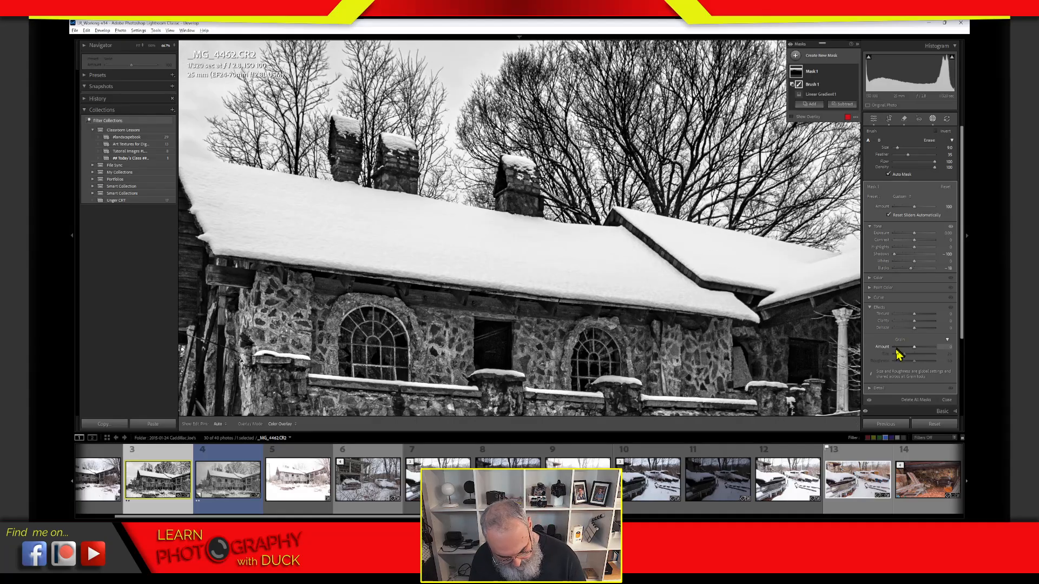
Step: Fit the whole snowy house in view, then close and reopen the masks list
{"action": "left_click", "coordinate": [650, 293]}
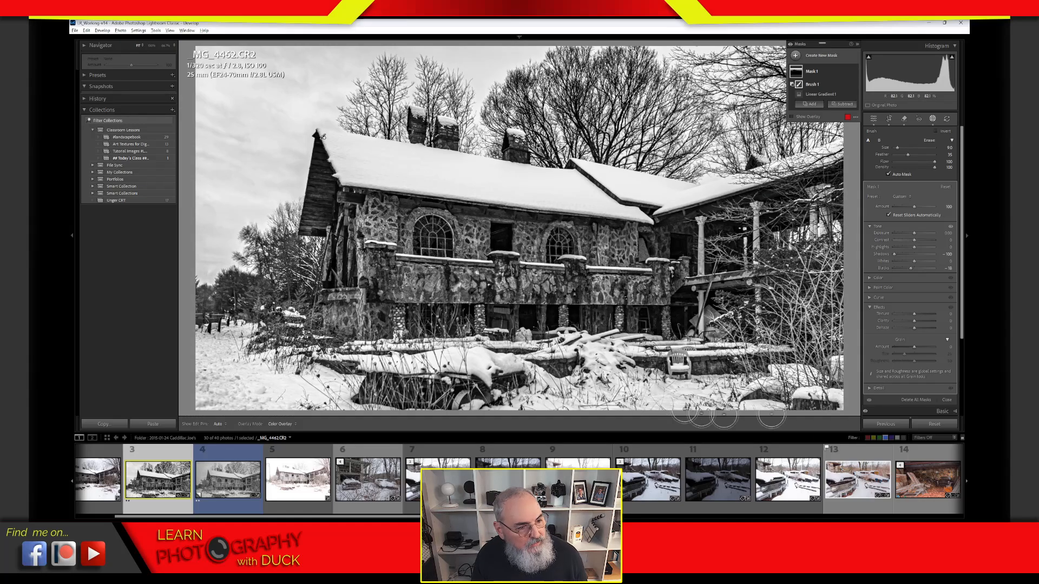
{"action": "left_click", "coordinate": [929, 119]}
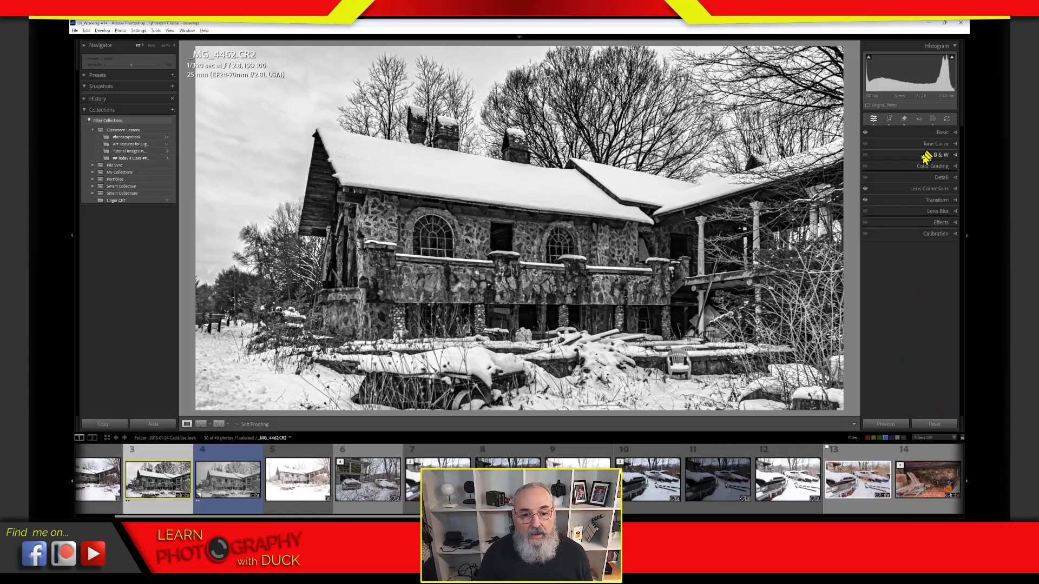
{"action": "left_click", "coordinate": [932, 119]}
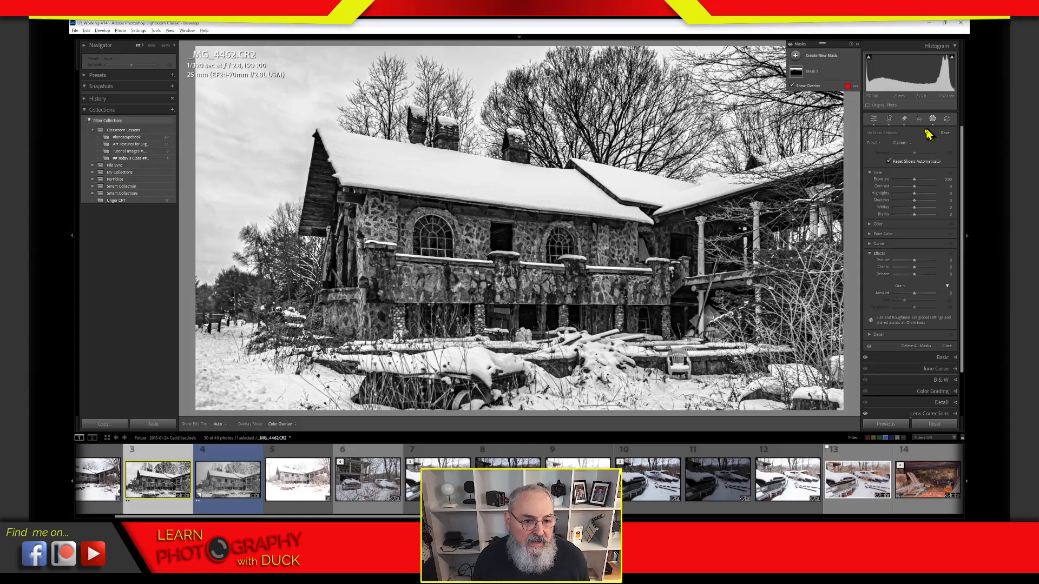
Step: Select Mask 1, set its Highlights to -21 and reset its Blacks to 0
{"action": "left_click", "coordinate": [809, 70]}
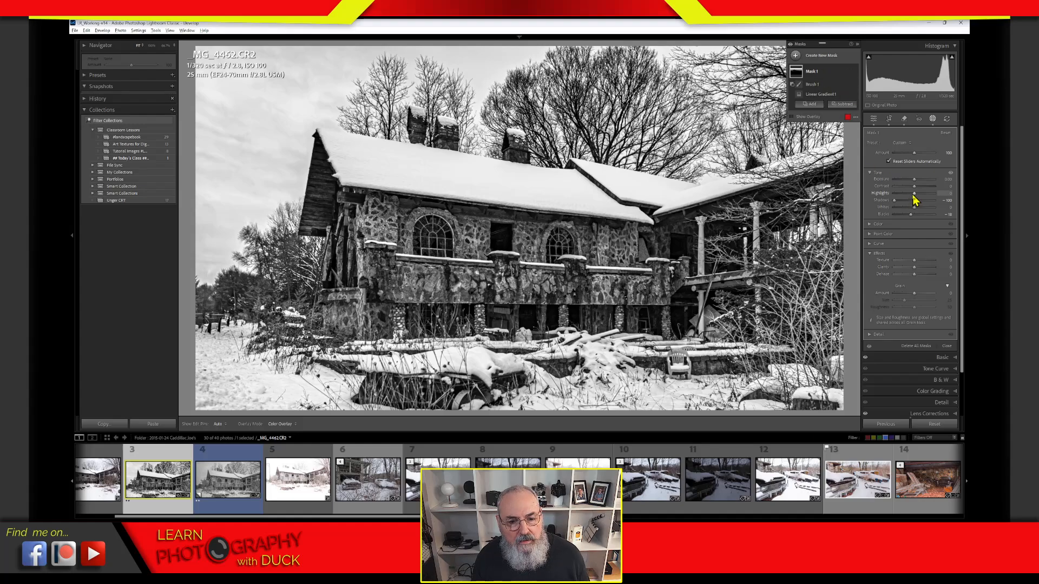
{"action": "left_click_drag", "start_coordinate": [914, 194], "coordinate": [911, 195]}
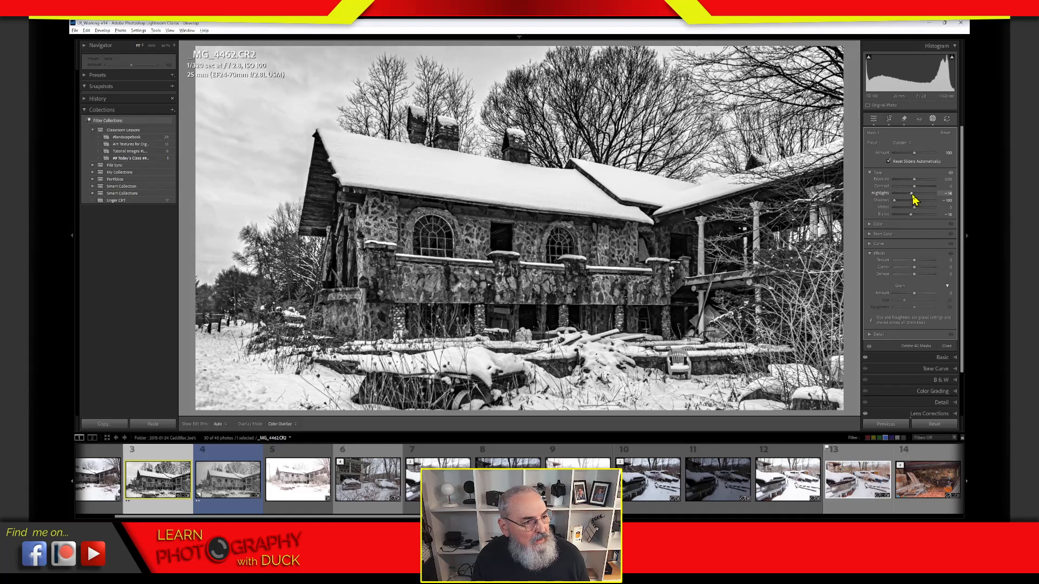
{"action": "double_click", "coordinate": [911, 193]}
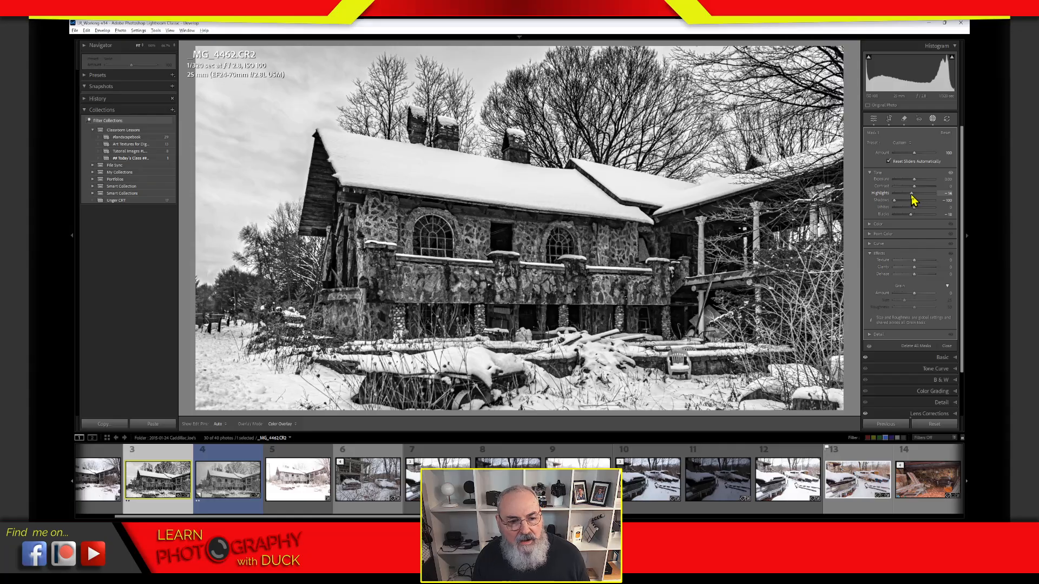
{"action": "left_click_drag", "start_coordinate": [910, 197], "coordinate": [893, 201]}
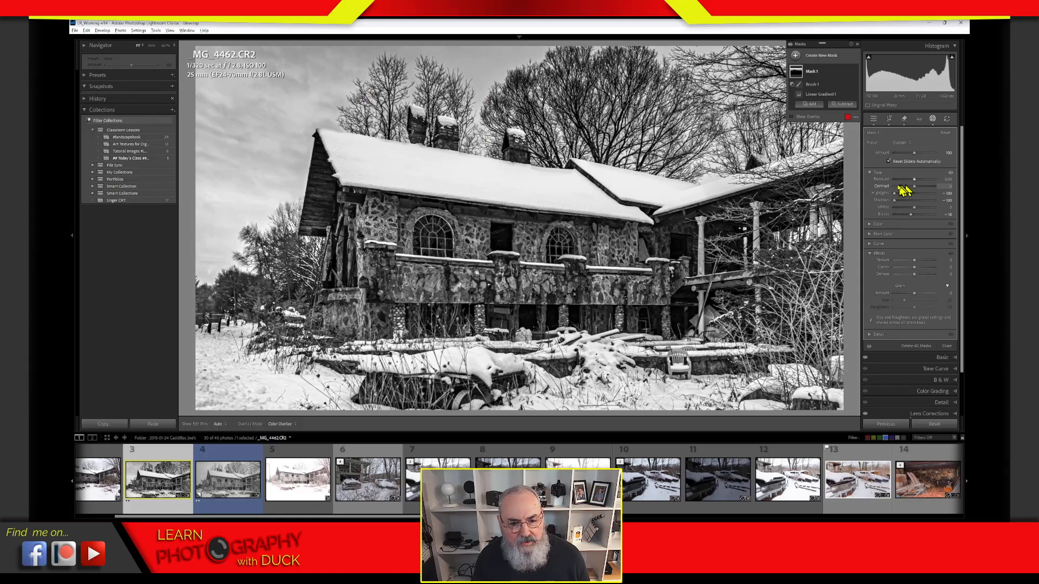
{"action": "mouse_move", "coordinate": [894, 200]}
{"action": "left_mouse_down"}
{"action": "mouse_move", "coordinate": [916, 197]}
{"action": "mouse_move", "coordinate": [905, 215]}
{"action": "left_mouse_up"}
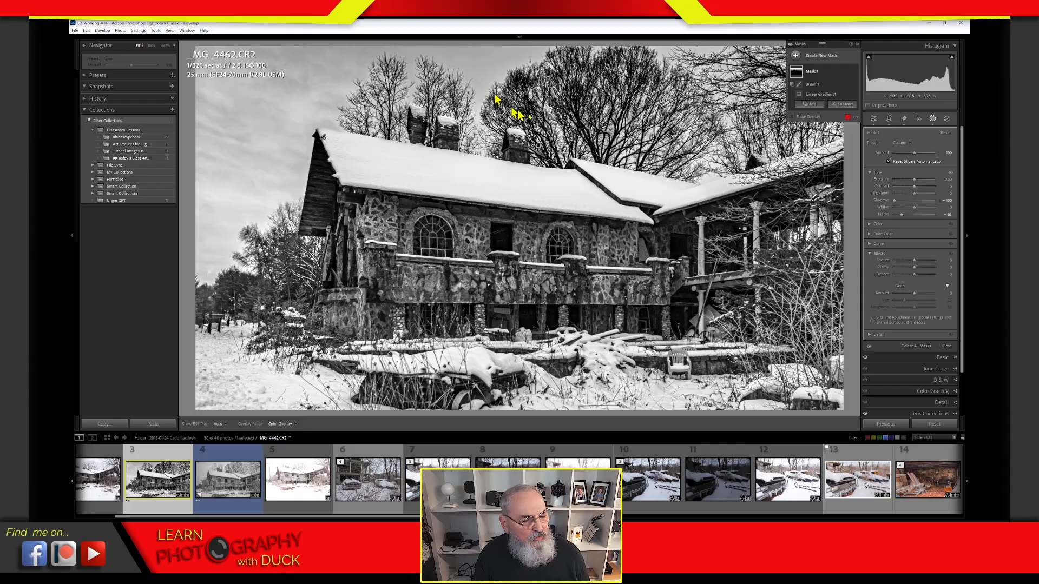
{"action": "double_click", "coordinate": [883, 215]}
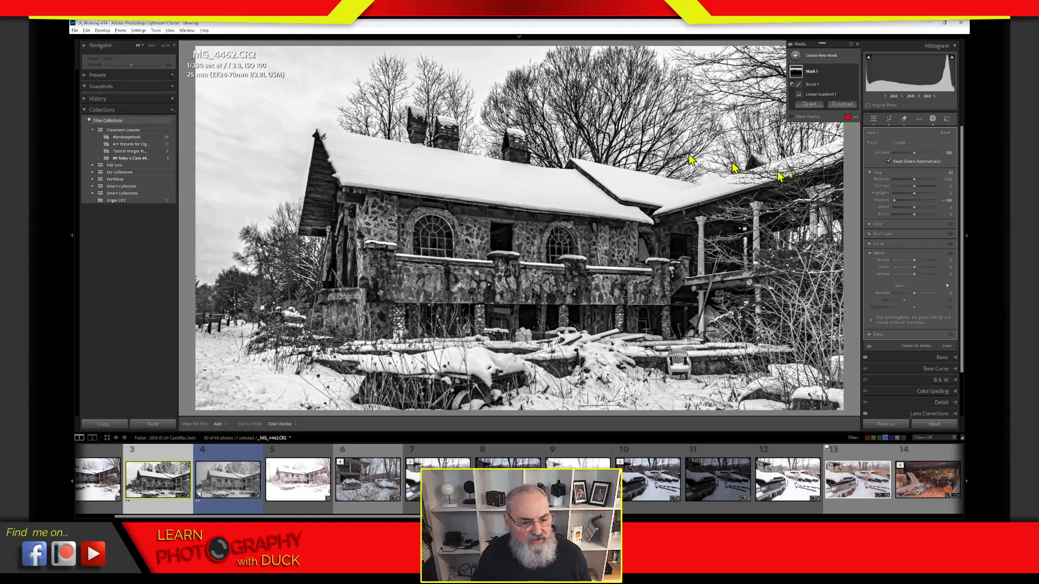
Step: Raise Mask 1's Texture to 100 and adjust its Dehaze, then exit mask editing
{"action": "mouse_move", "coordinate": [915, 260]}
{"action": "left_mouse_down"}
{"action": "mouse_move", "coordinate": [926, 261]}
{"action": "mouse_move", "coordinate": [926, 276]}
{"action": "left_mouse_up"}
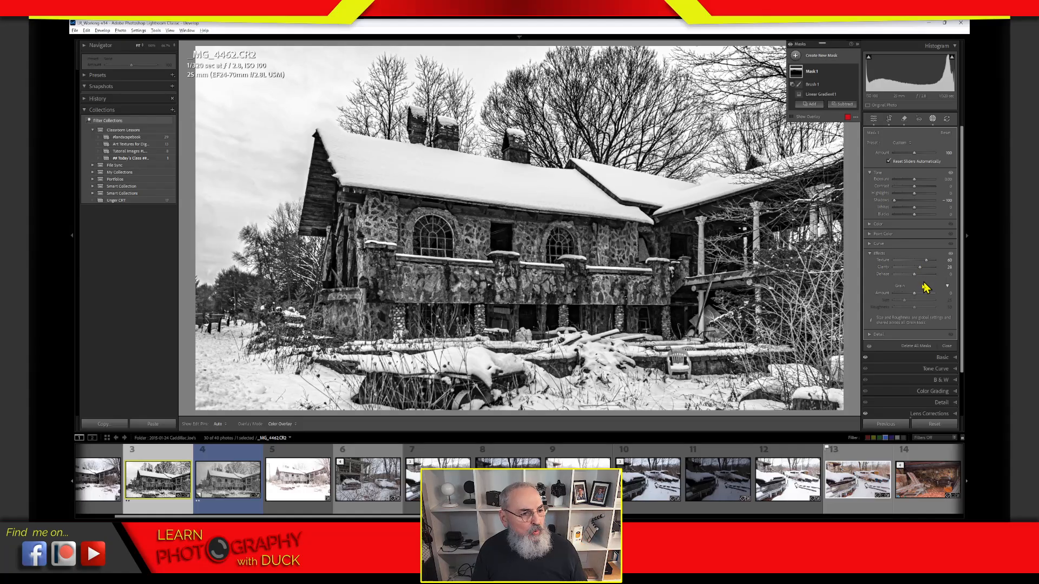
{"action": "mouse_move", "coordinate": [926, 260]}
{"action": "left_mouse_down"}
{"action": "mouse_move", "coordinate": [940, 262]}
{"action": "mouse_move", "coordinate": [909, 269]}
{"action": "mouse_move", "coordinate": [925, 266]}
{"action": "left_mouse_up"}
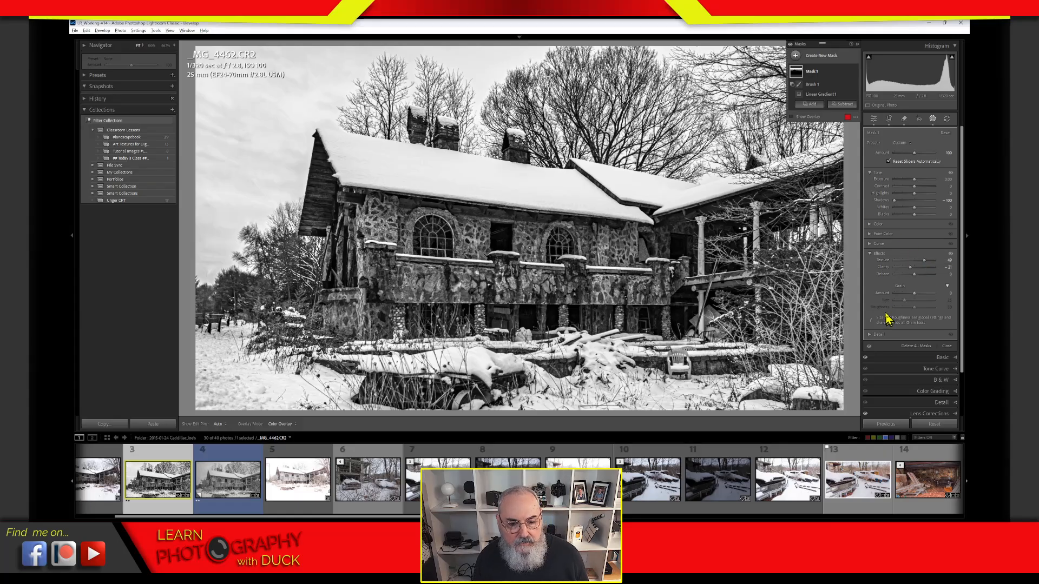
{"action": "left_click_drag", "start_coordinate": [915, 276], "coordinate": [919, 278]}
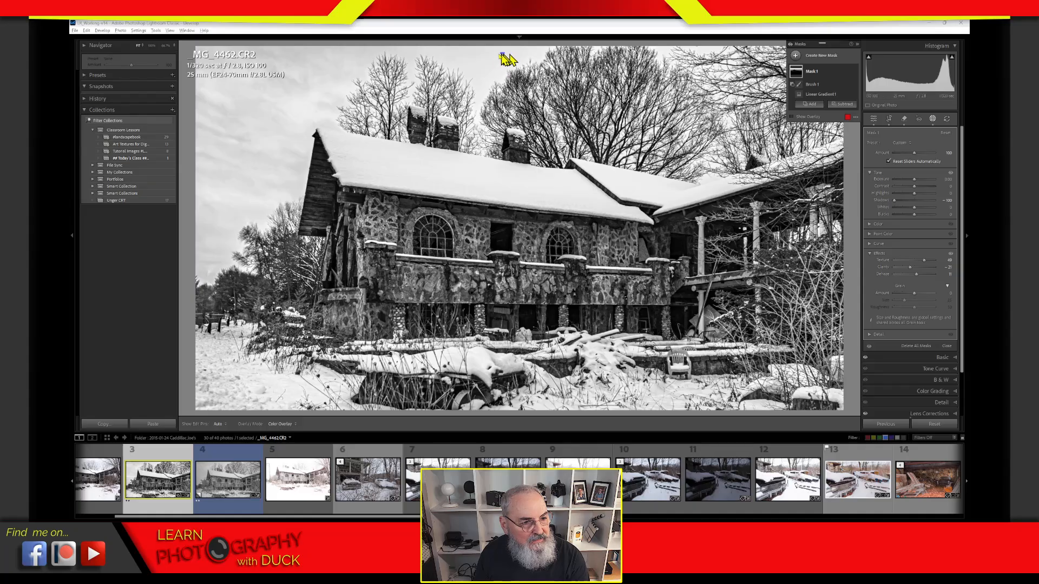
{"action": "mouse_move", "coordinate": [505, 58]}
{"action": "left_mouse_down"}
{"action": "mouse_move", "coordinate": [461, 66]}
{"action": "mouse_move", "coordinate": [477, 98]}
{"action": "mouse_move", "coordinate": [528, 69]}
{"action": "mouse_move", "coordinate": [480, 53]}
{"action": "mouse_move", "coordinate": [449, 58]}
{"action": "mouse_move", "coordinate": [484, 104]}
{"action": "left_mouse_up"}
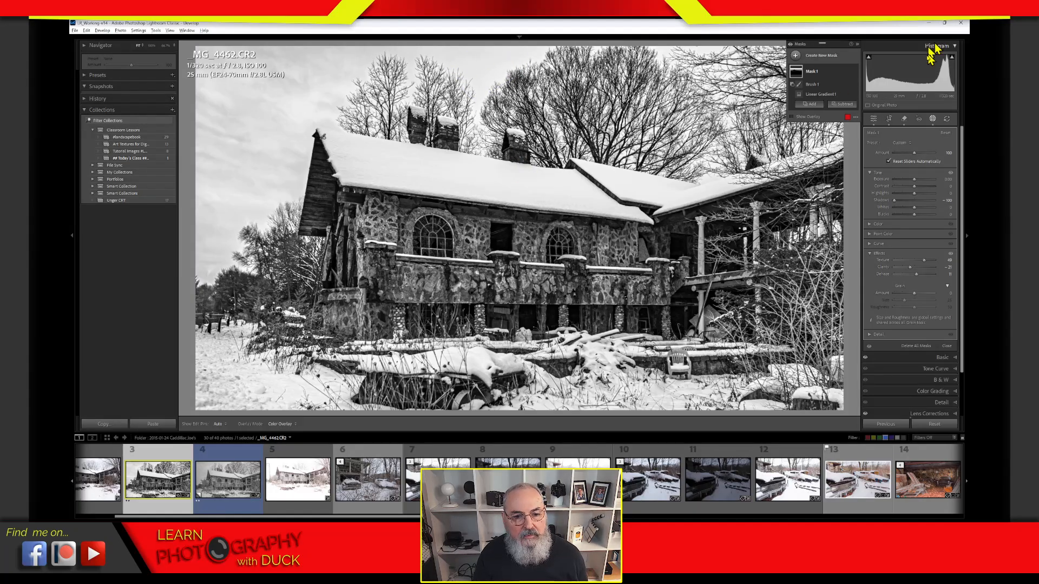
{"action": "left_click", "coordinate": [933, 120]}
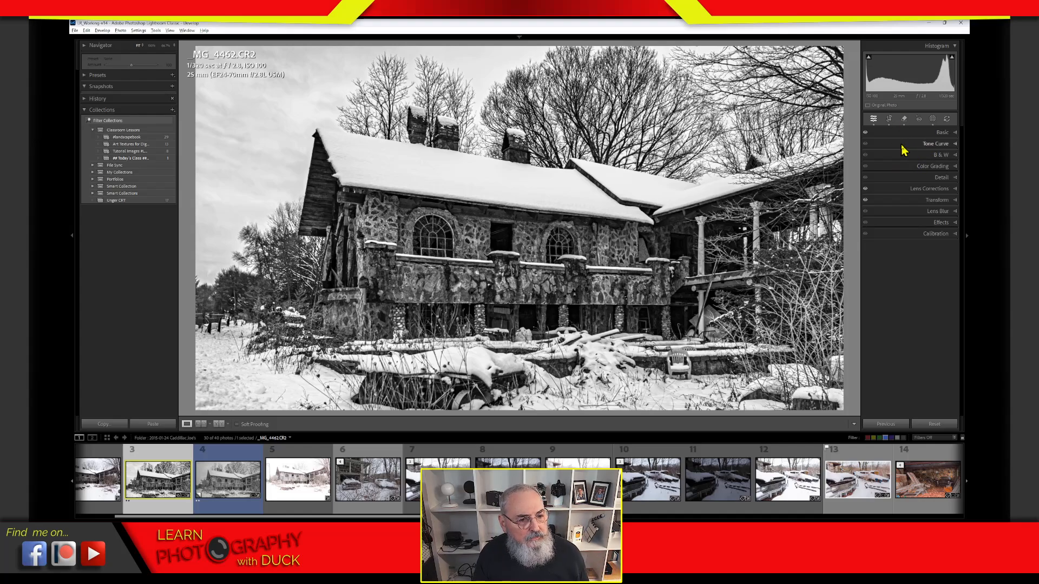
Step: Start a new Select Landscape mask on _MG_4462.CR2 from the Create New Mask list
{"action": "left_click", "coordinate": [932, 124]}
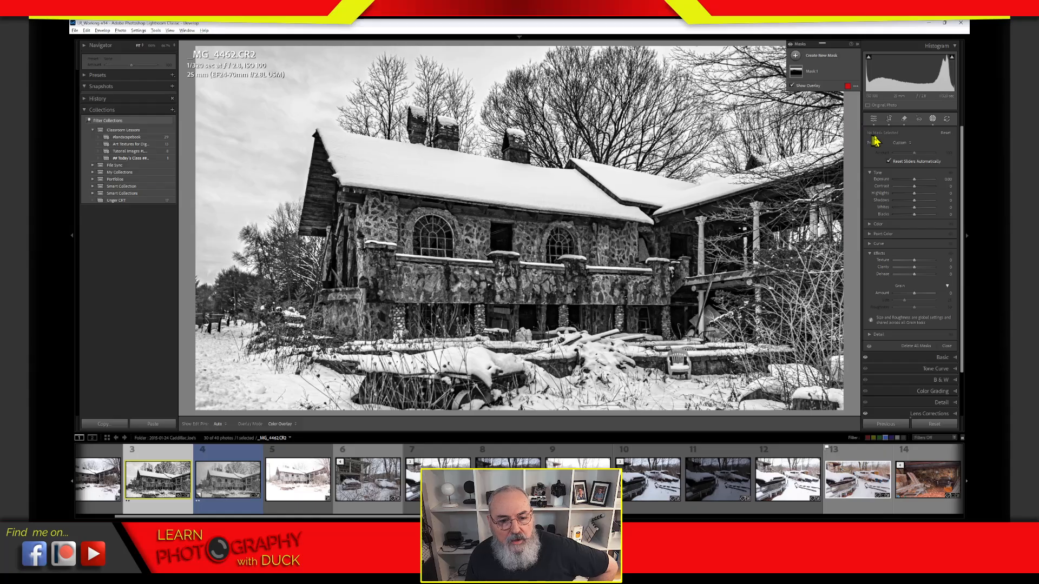
{"action": "left_click", "coordinate": [797, 56]}
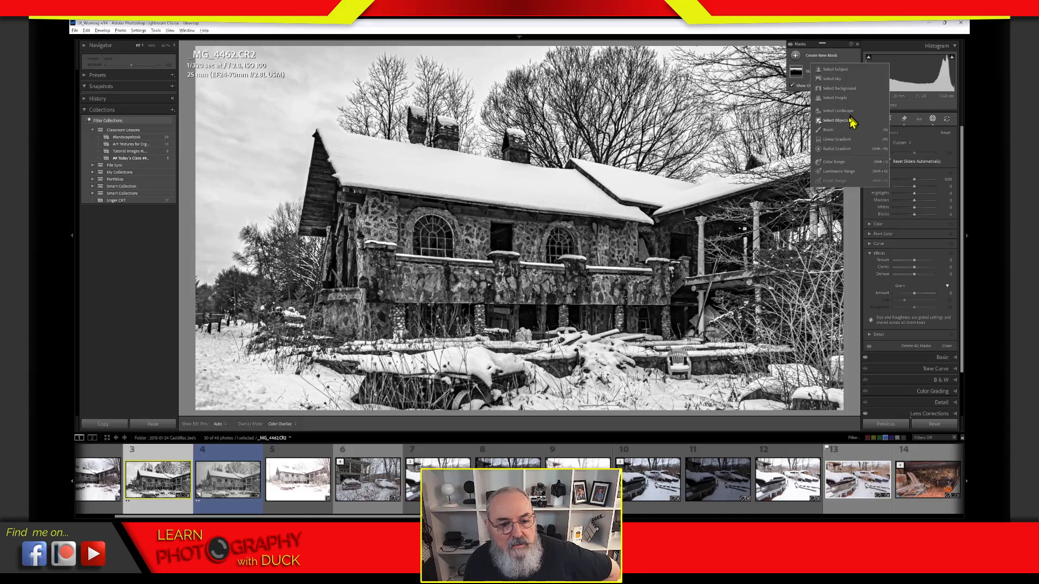
{"action": "left_click", "coordinate": [839, 110]}
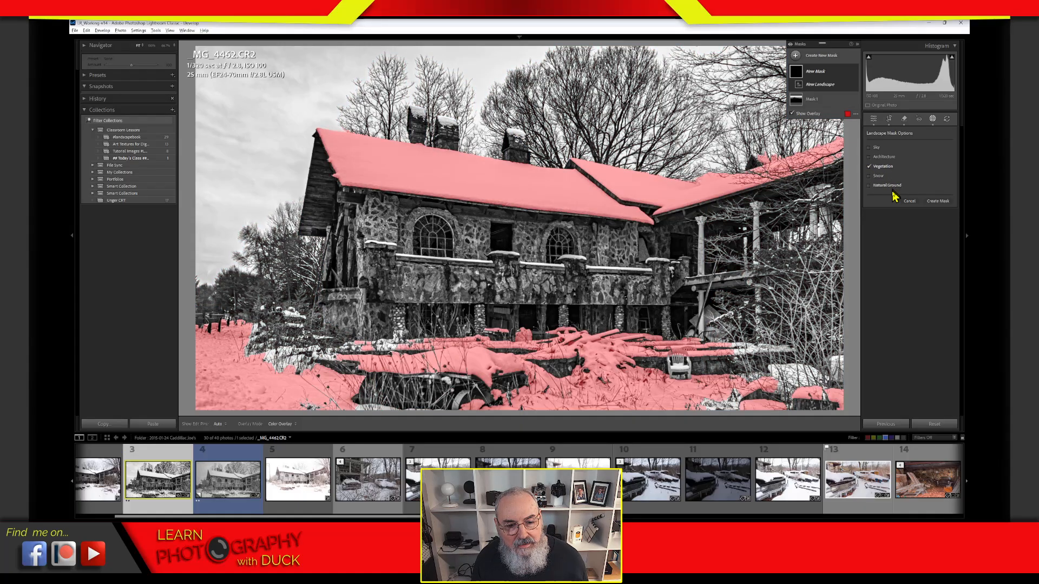
Step: Create the Vegetation mask and add a Subtract Luminance Range component to it
{"action": "left_click", "coordinate": [941, 201]}
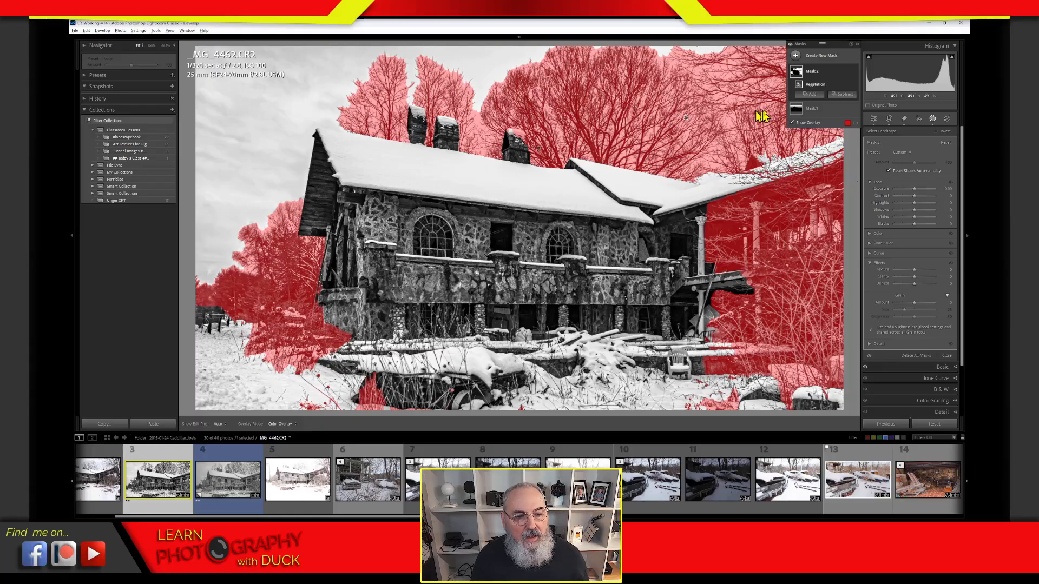
{"action": "left_click", "coordinate": [843, 98]}
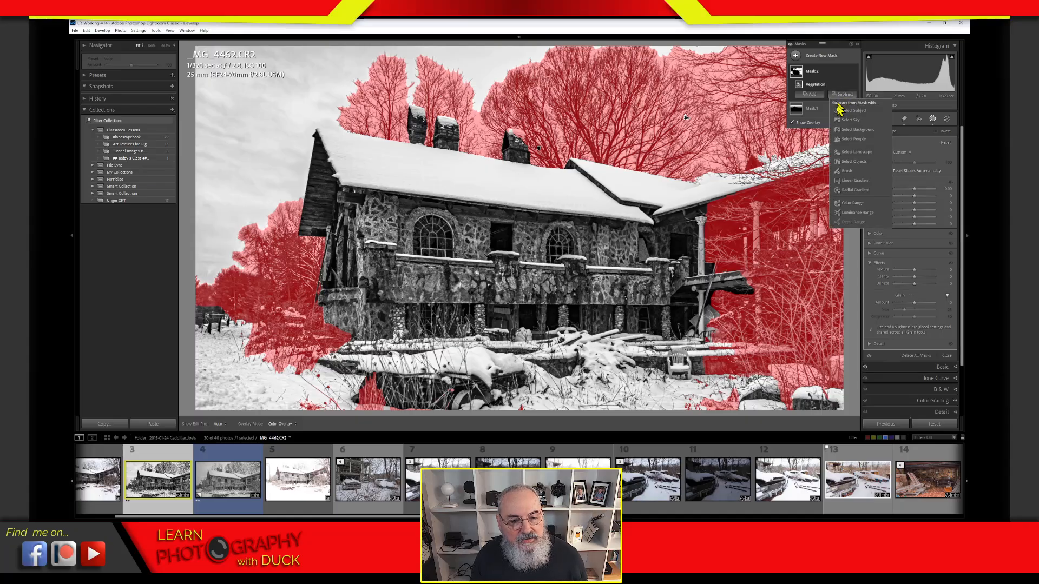
{"action": "left_click", "coordinate": [854, 214]}
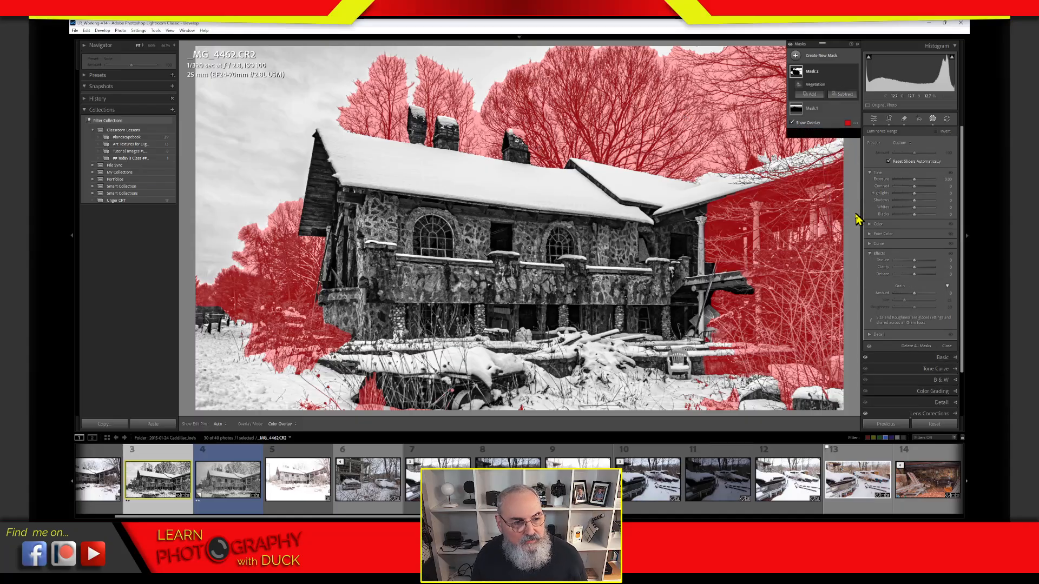
Step: Sample the bright sky for the luminance range, zooming in with Z to refine it
{"action": "left_click_drag", "start_coordinate": [469, 58], "coordinate": [504, 73]}
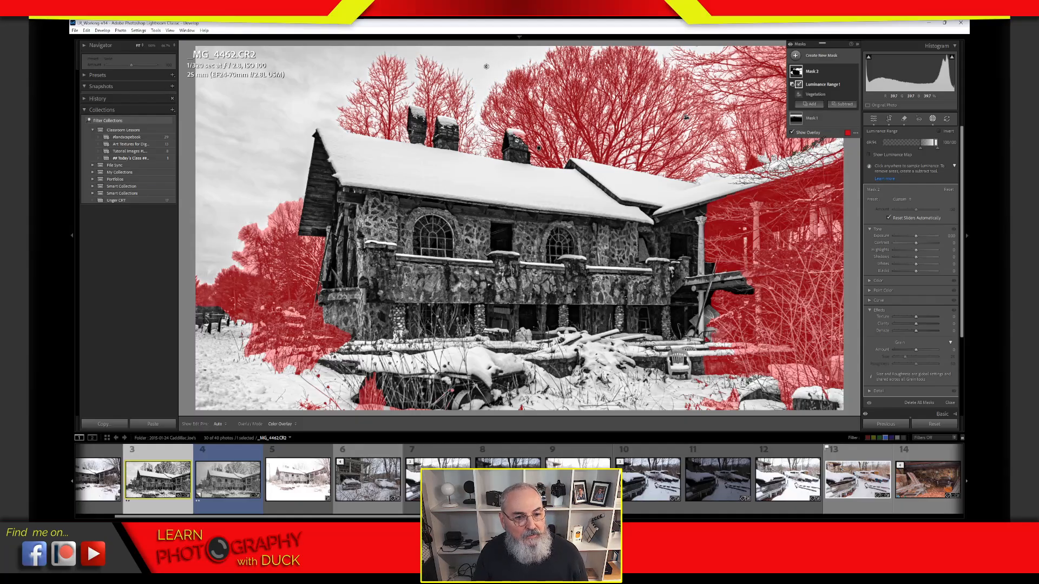
{"action": "key", "text": "z"}
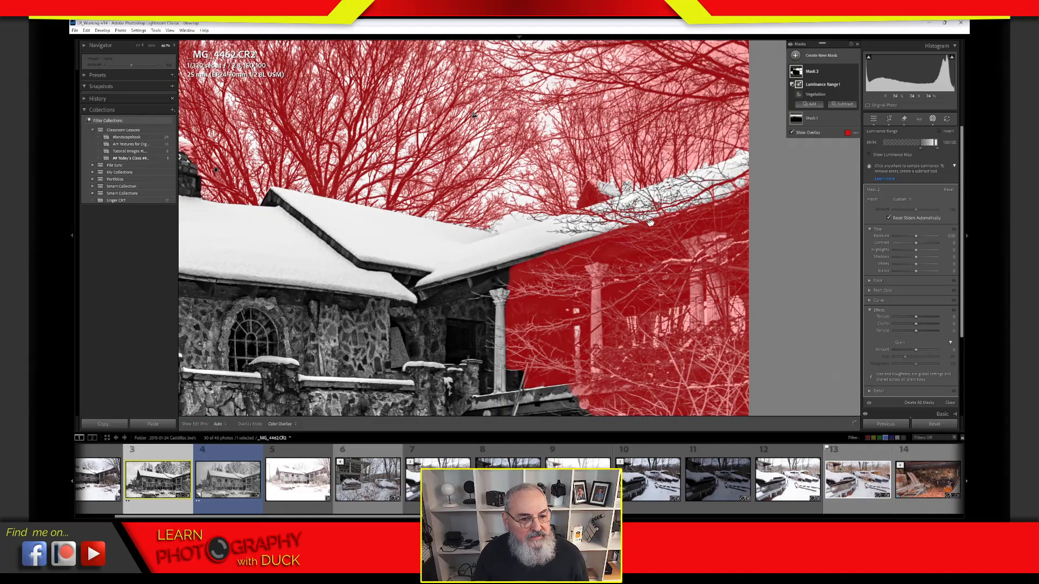
{"action": "left_click", "coordinate": [738, 49]}
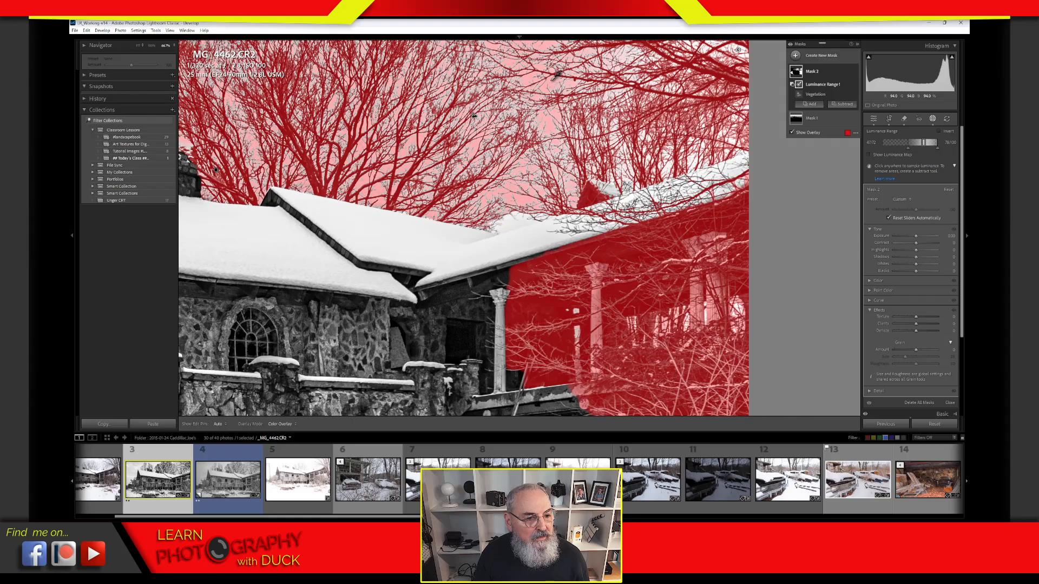
{"action": "left_click", "coordinate": [551, 82]}
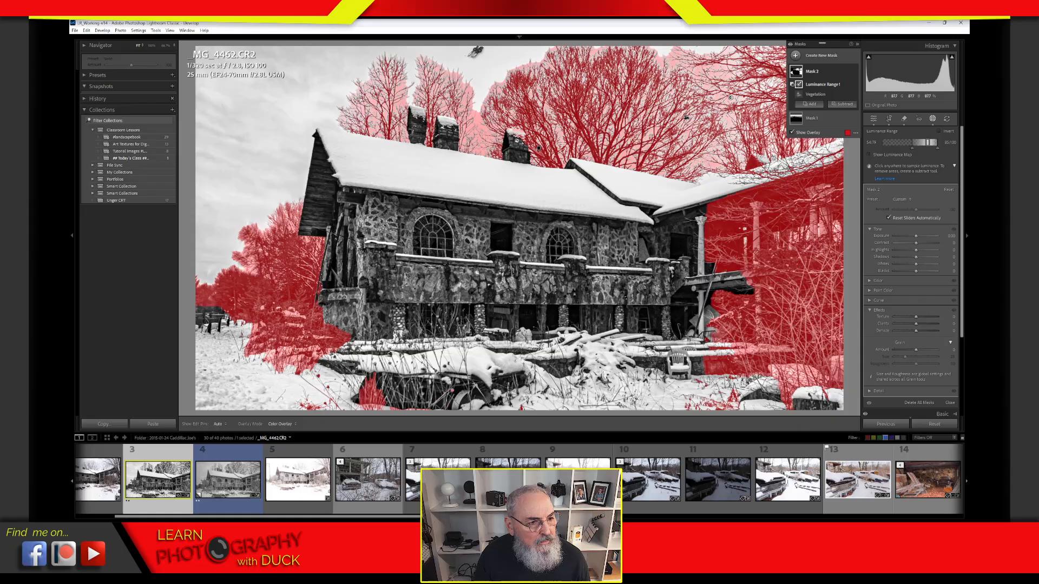
{"action": "left_click_drag", "start_coordinate": [468, 55], "coordinate": [513, 69]}
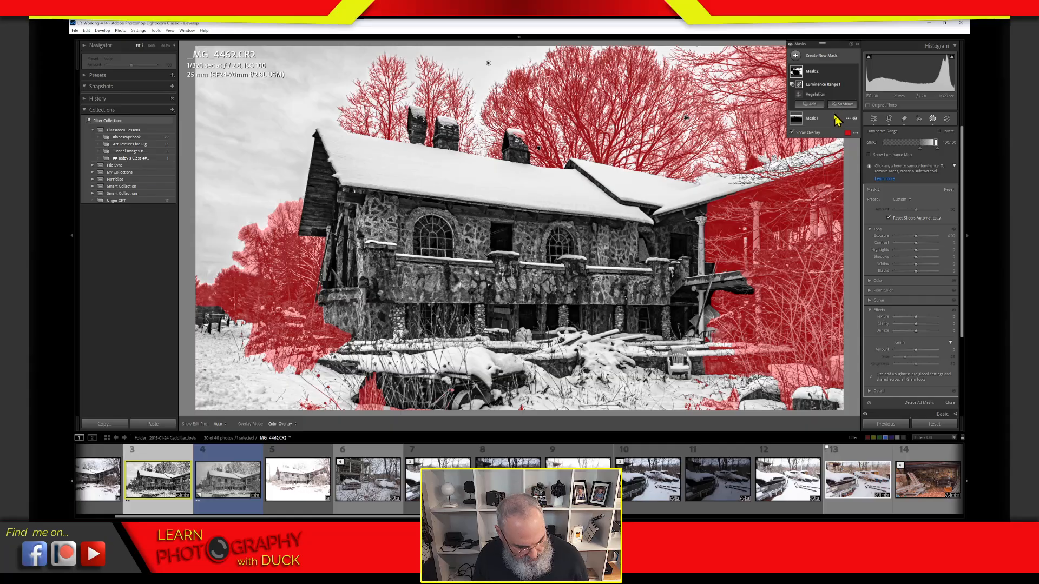
{"action": "key", "text": "alt"}
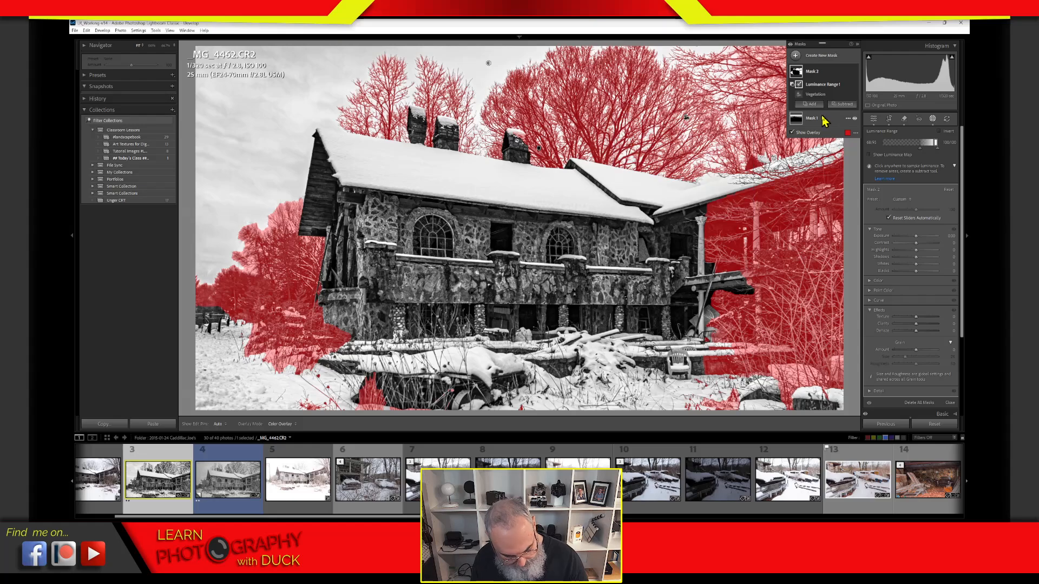
{"action": "key", "text": "alt"}
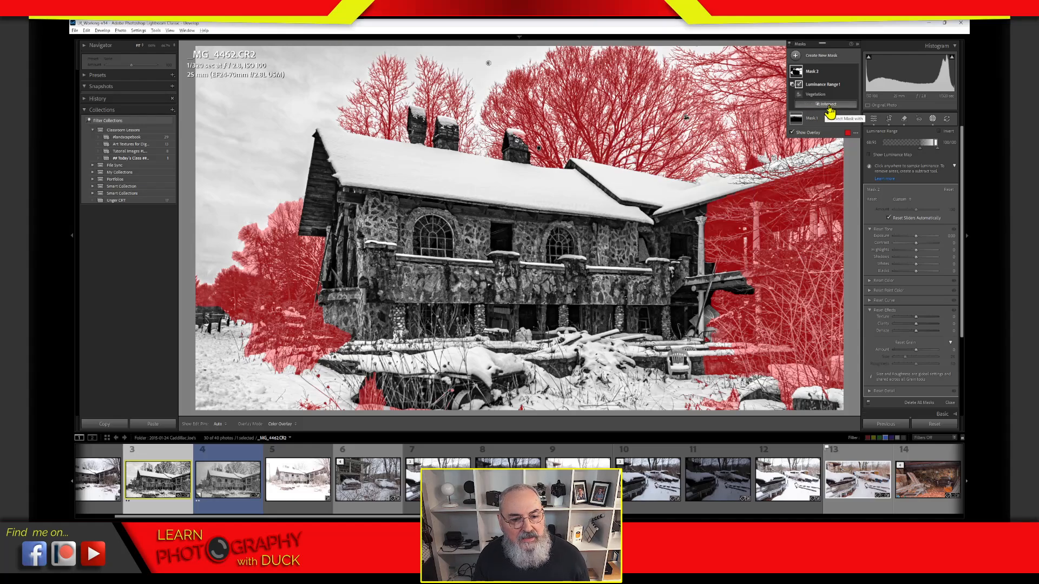
Step: Intersect the tree mask with a linear gradient dragged down from the top, then lift its Blacks
{"action": "left_click", "coordinate": [829, 106]}
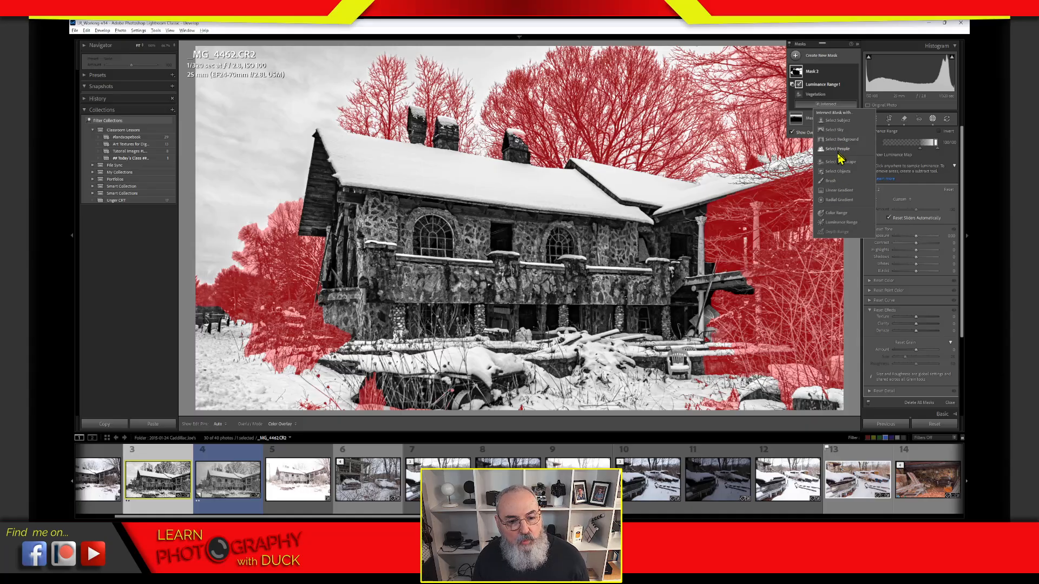
{"action": "left_click", "coordinate": [839, 190]}
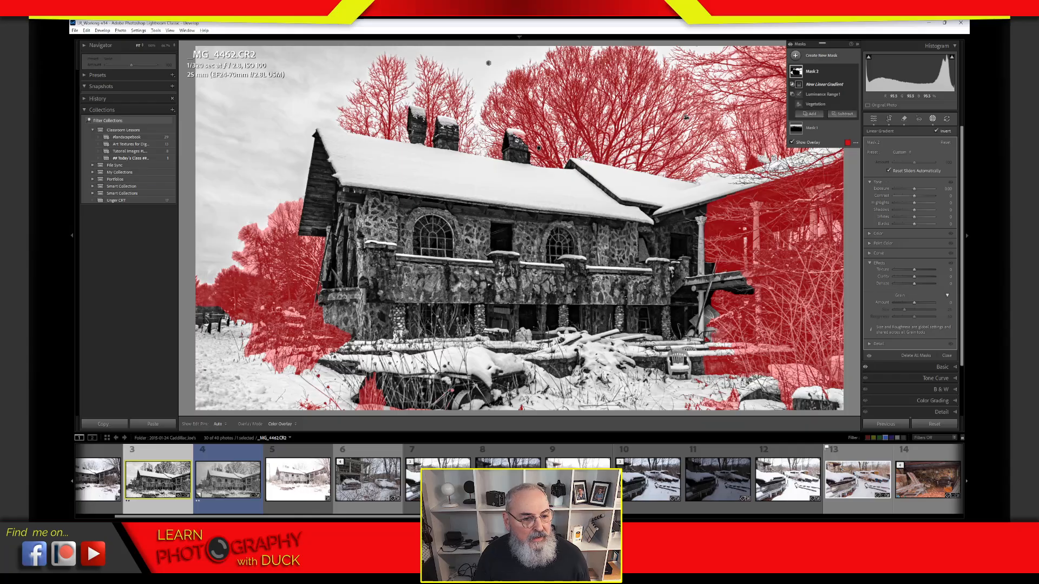
{"action": "left_click_drag", "start_coordinate": [584, 157], "coordinate": [587, 227]}
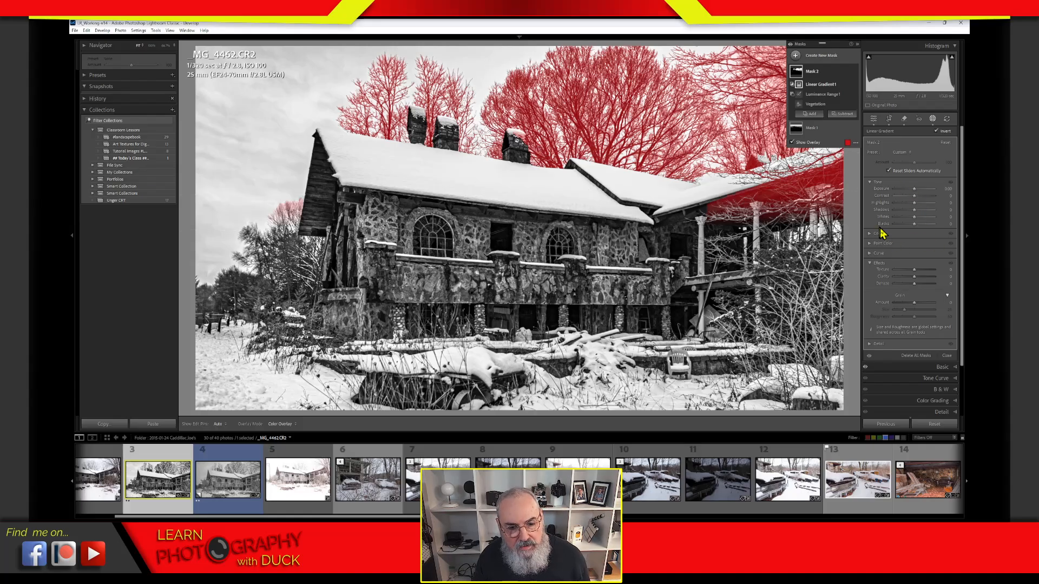
{"action": "left_click_drag", "start_coordinate": [916, 224], "coordinate": [928, 229]}
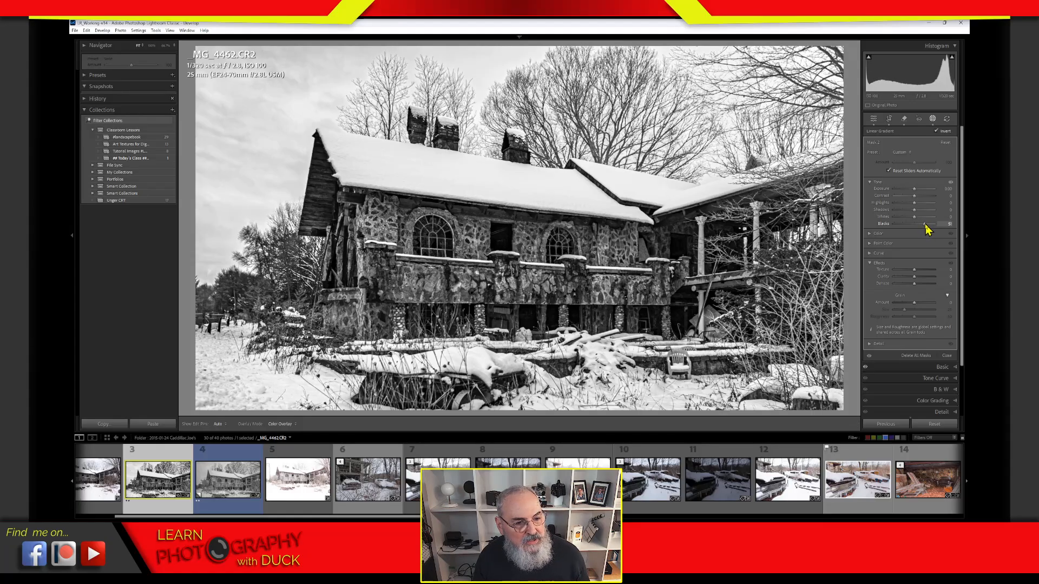
Step: Raise Mask 2's Shadows and set its Blacks to 49, toggling the mask to compare
{"action": "left_click_drag", "start_coordinate": [925, 226], "coordinate": [921, 209]}
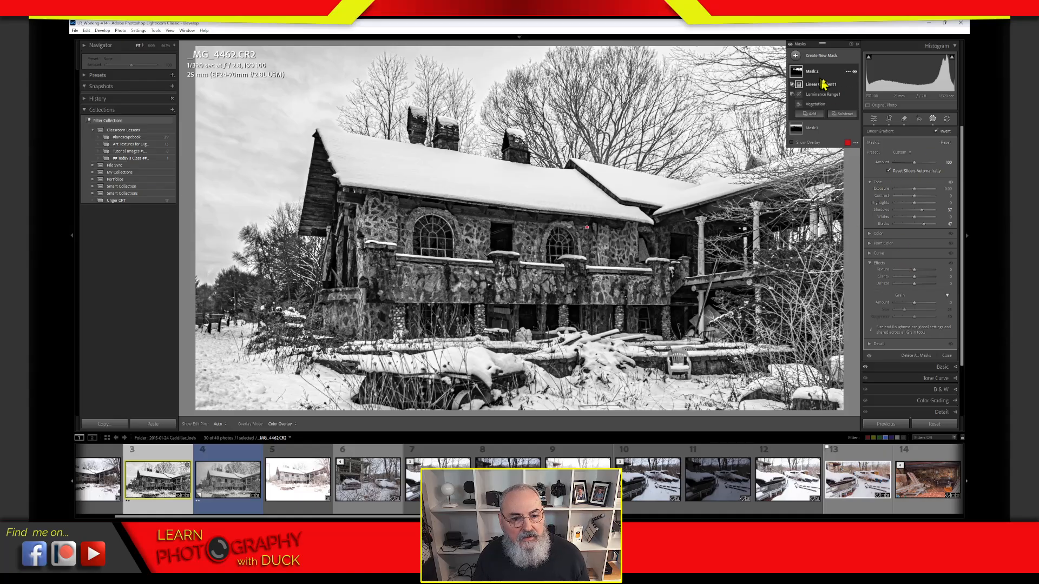
{"action": "left_click", "coordinate": [855, 72]}
{"action": "left_click", "coordinate": [855, 72]}
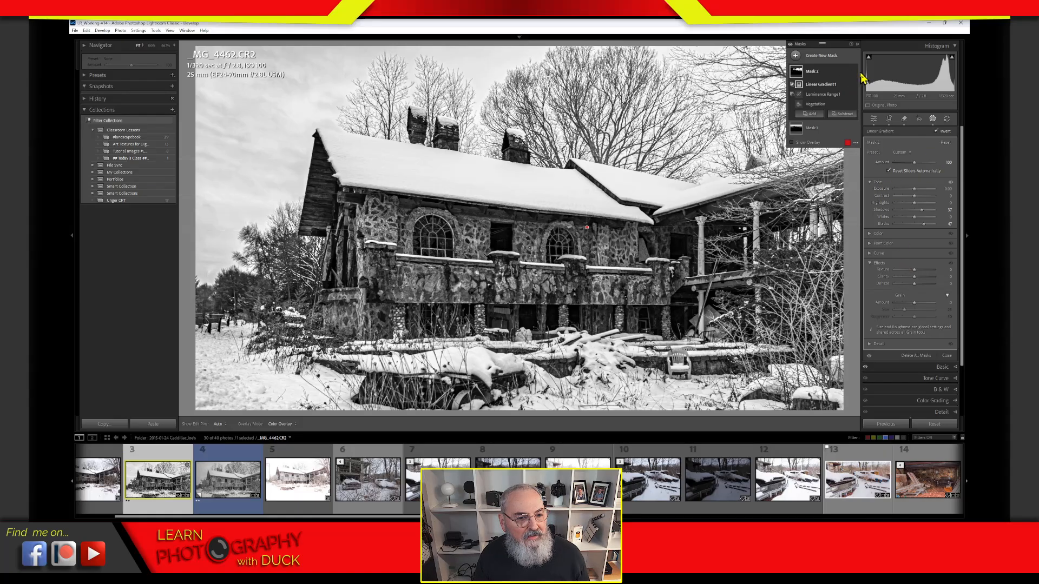
{"action": "left_click", "coordinate": [855, 72]}
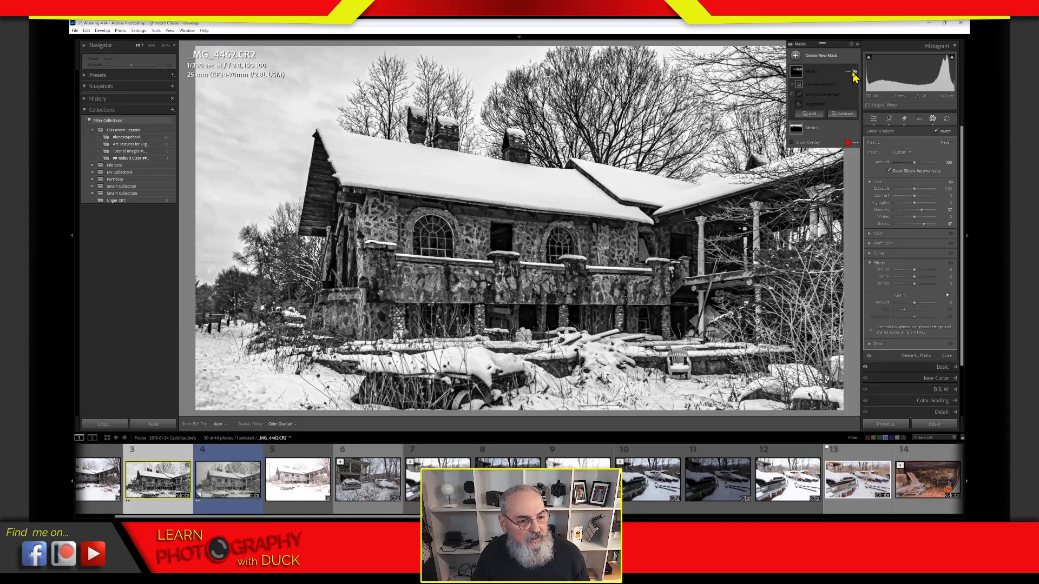
{"action": "left_click", "coordinate": [855, 72]}
{"action": "left_click", "coordinate": [855, 72]}
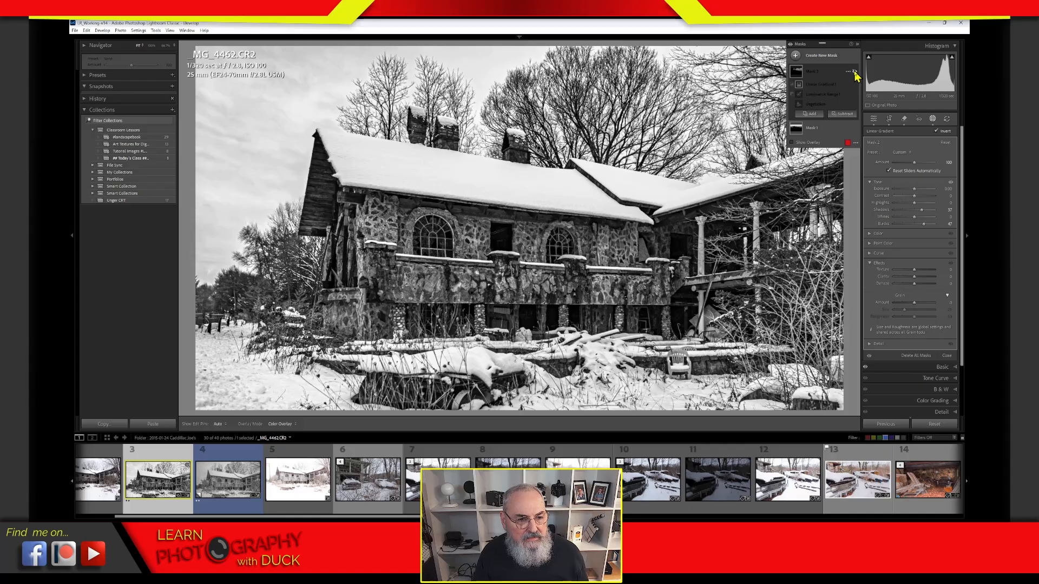
{"action": "left_click", "coordinate": [855, 72]}
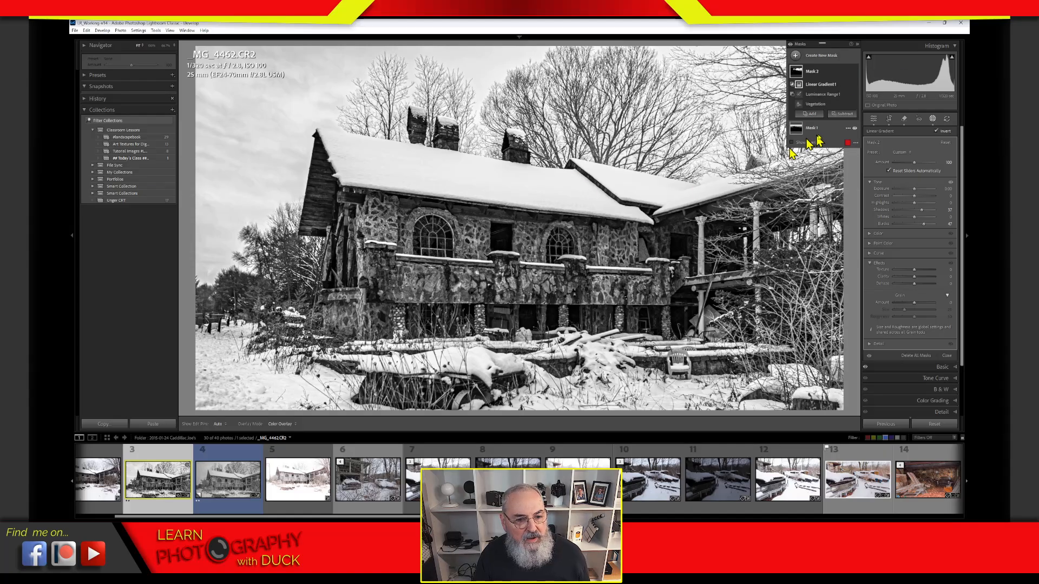
{"action": "left_click_drag", "start_coordinate": [925, 225], "coordinate": [926, 229]}
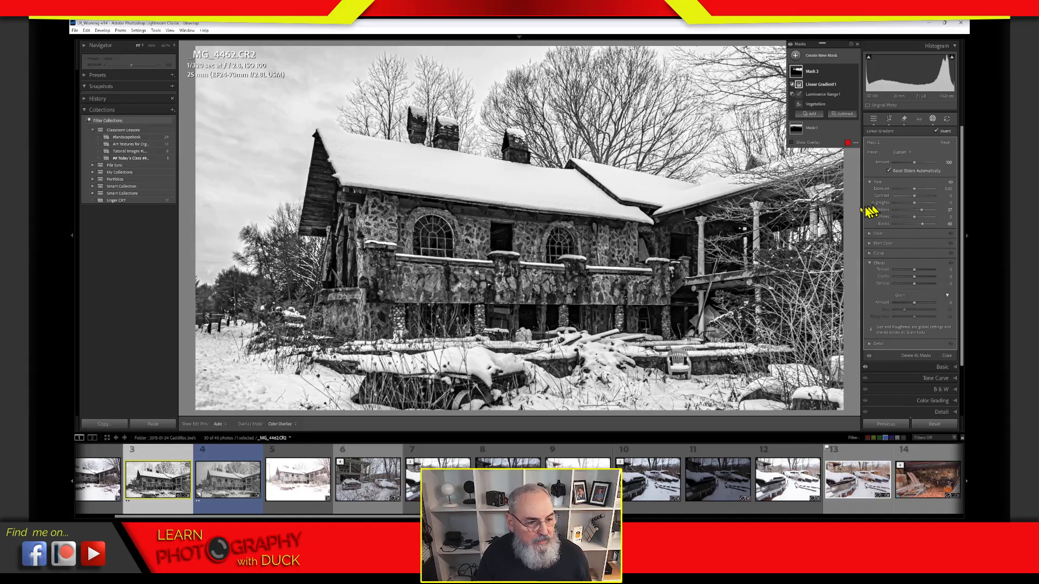
Step: Close and reopen mask editing, then start renaming Mask 1
{"action": "left_click", "coordinate": [933, 120]}
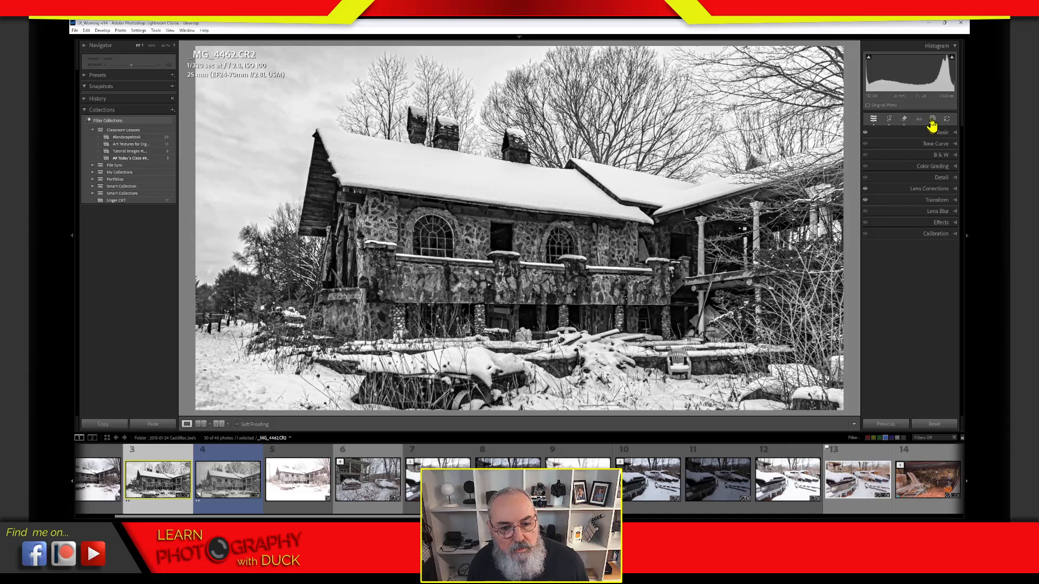
{"action": "left_click", "coordinate": [943, 118]}
{"action": "left_click", "coordinate": [811, 89]}
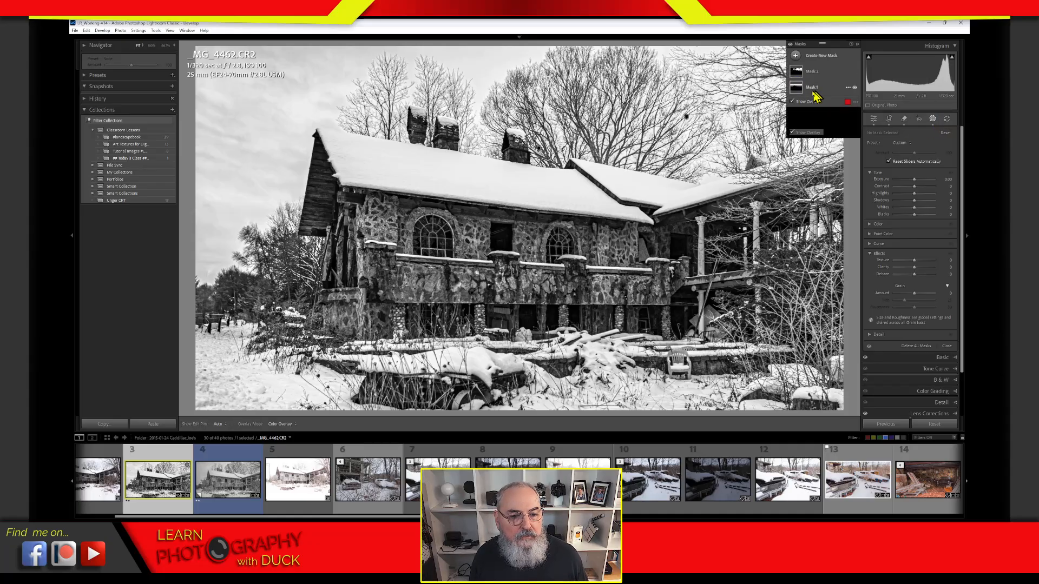
{"action": "double_click", "coordinate": [812, 89]}
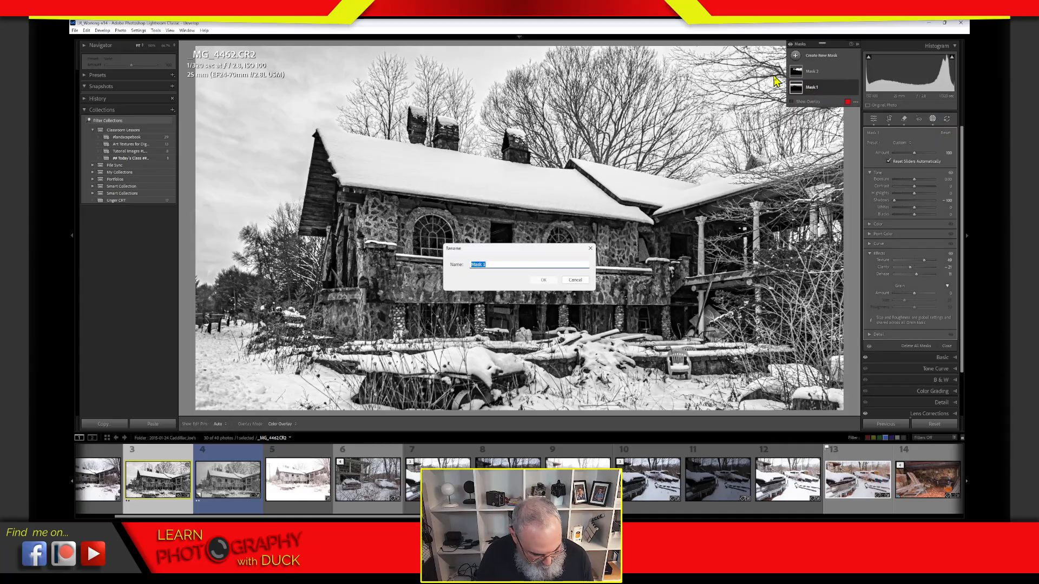
Step: Confirm Mask 1 as 'Sky', rename Mask 2 to 'Trees', and reselect the Sky mask
{"action": "key", "text": "Return"}
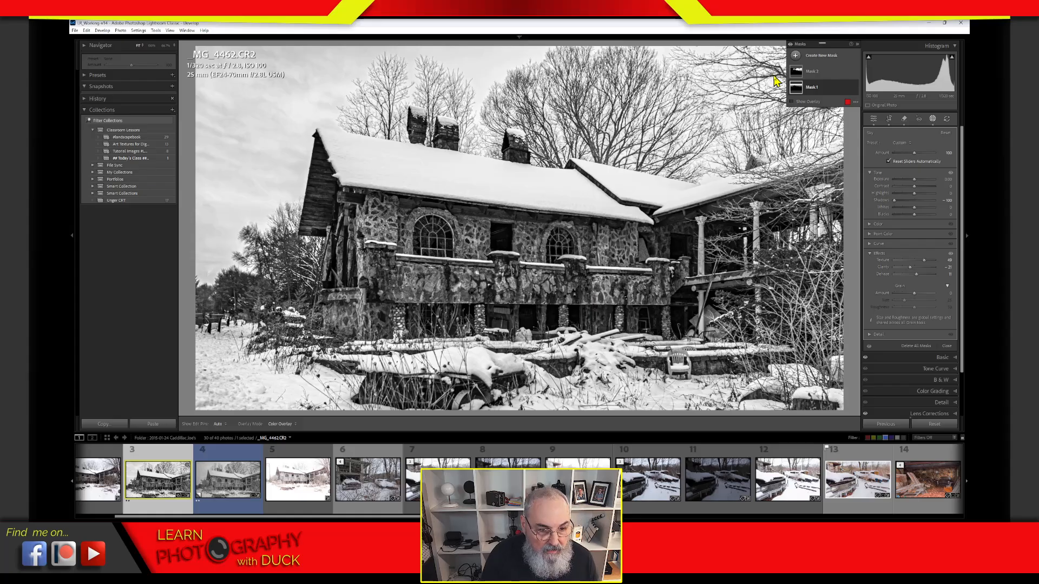
{"action": "left_click", "coordinate": [815, 76]}
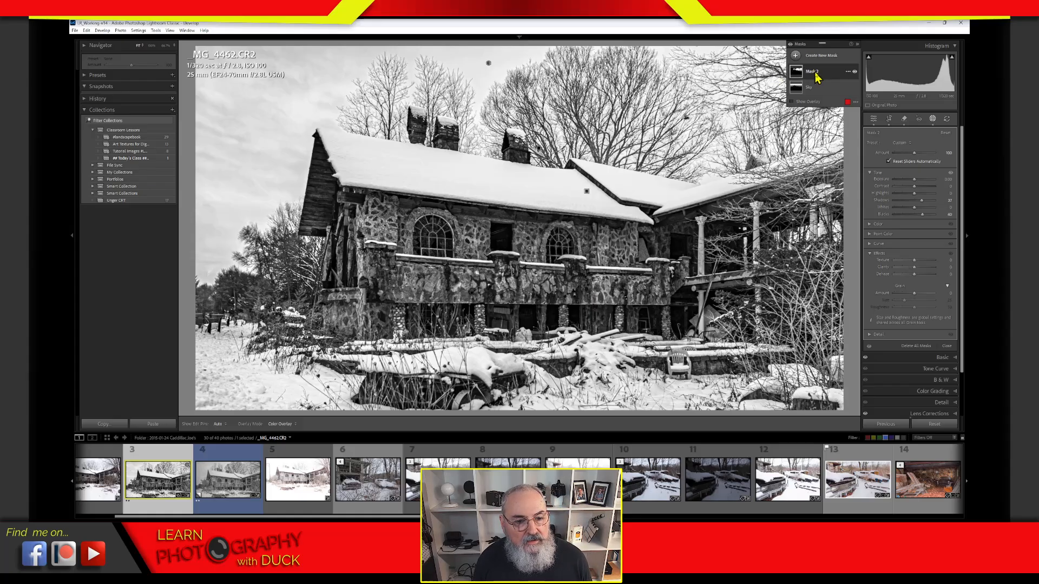
{"action": "double_click", "coordinate": [813, 74]}
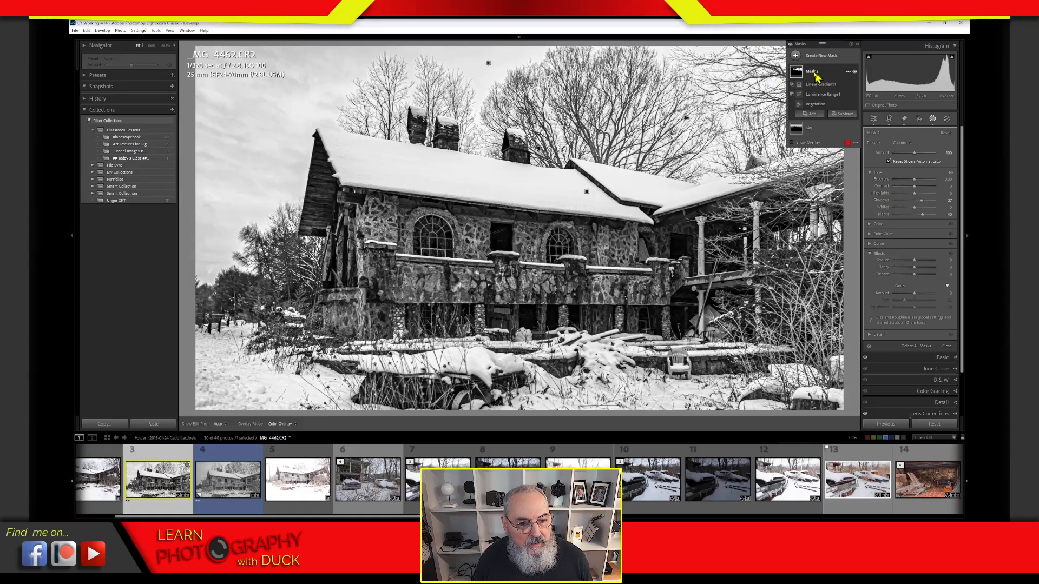
{"action": "type", "text": "Tree"}
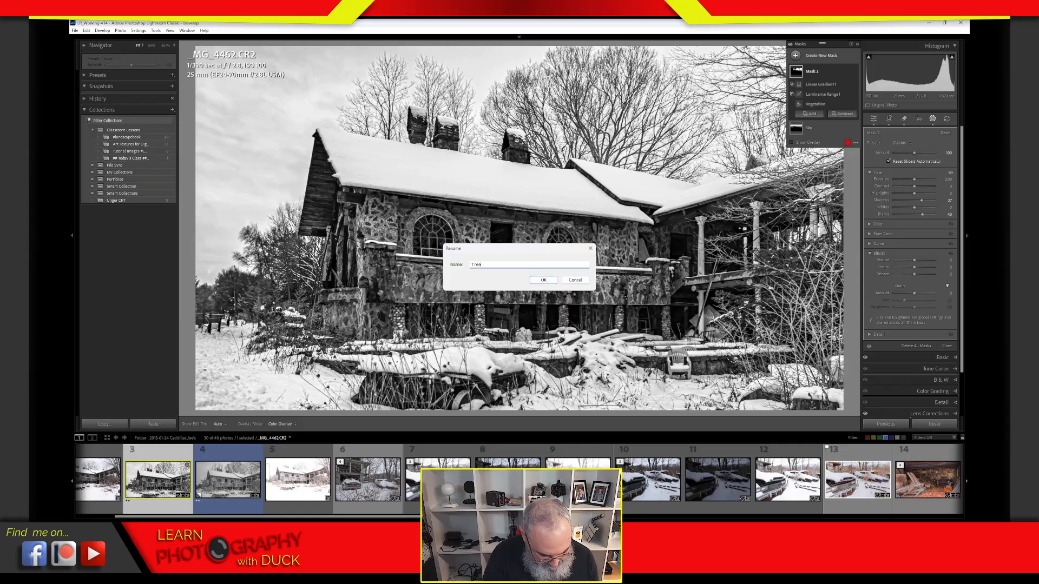
{"action": "type", "text": "s"}
{"action": "key", "text": "Return"}
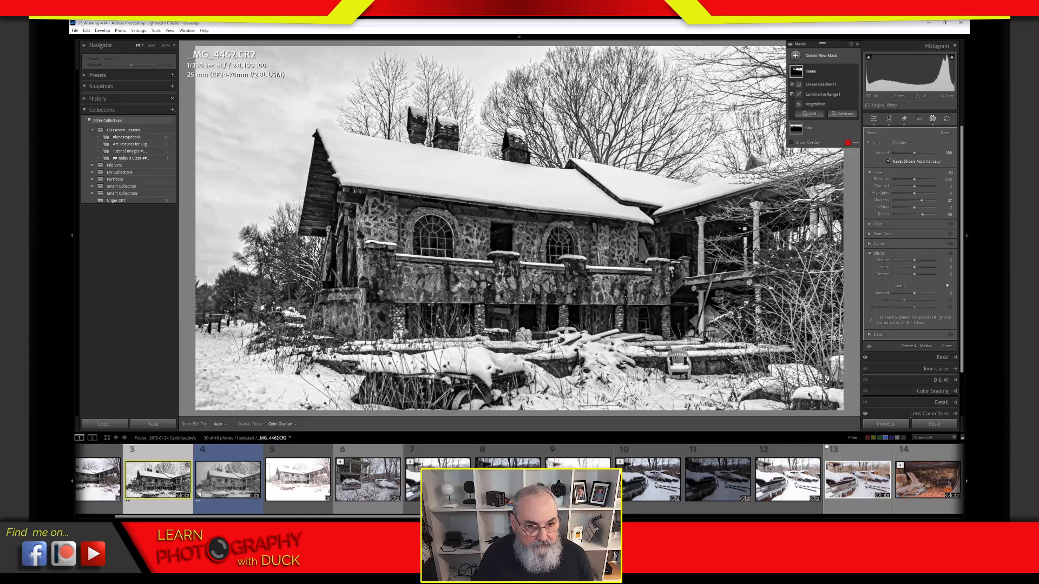
{"action": "left_click", "coordinate": [821, 132]}
Step: On the Sky mask's Brush 1, tweak Blacks and raise Clarity to -12, then exit masking
{"action": "left_click", "coordinate": [811, 100]}
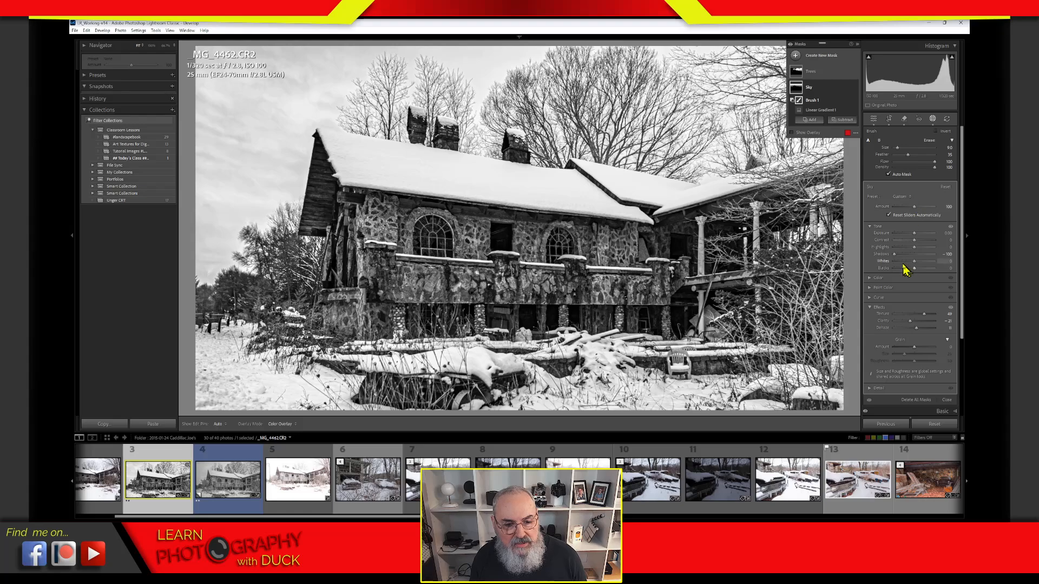
{"action": "left_click_drag", "start_coordinate": [915, 269], "coordinate": [914, 269]}
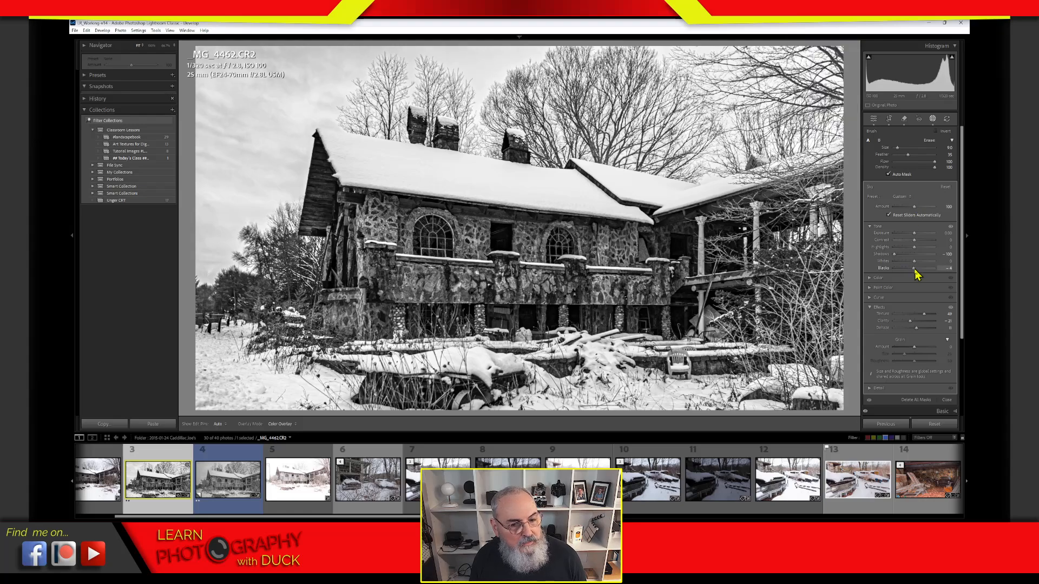
{"action": "mouse_move", "coordinate": [910, 322]}
{"action": "left_mouse_down"}
{"action": "mouse_move", "coordinate": [926, 315]}
{"action": "mouse_move", "coordinate": [921, 325]}
{"action": "left_mouse_up"}
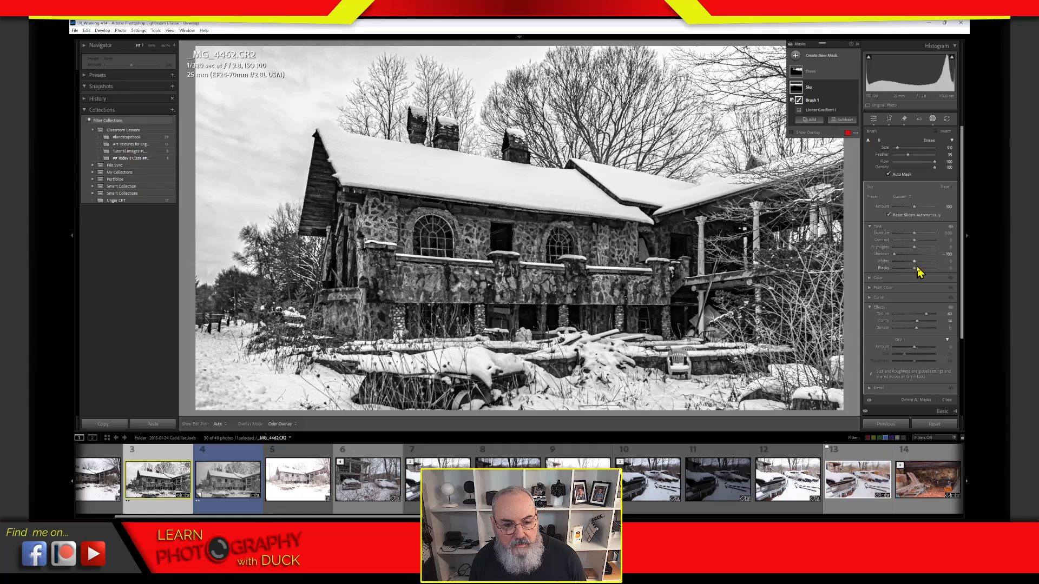
{"action": "left_click_drag", "start_coordinate": [915, 269], "coordinate": [911, 271]}
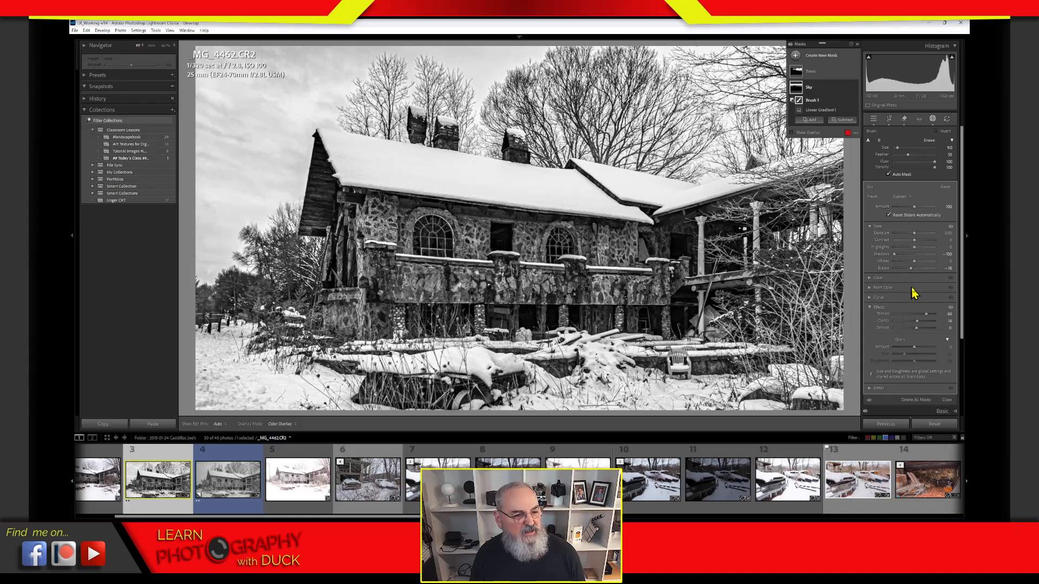
{"action": "left_click", "coordinate": [933, 124]}
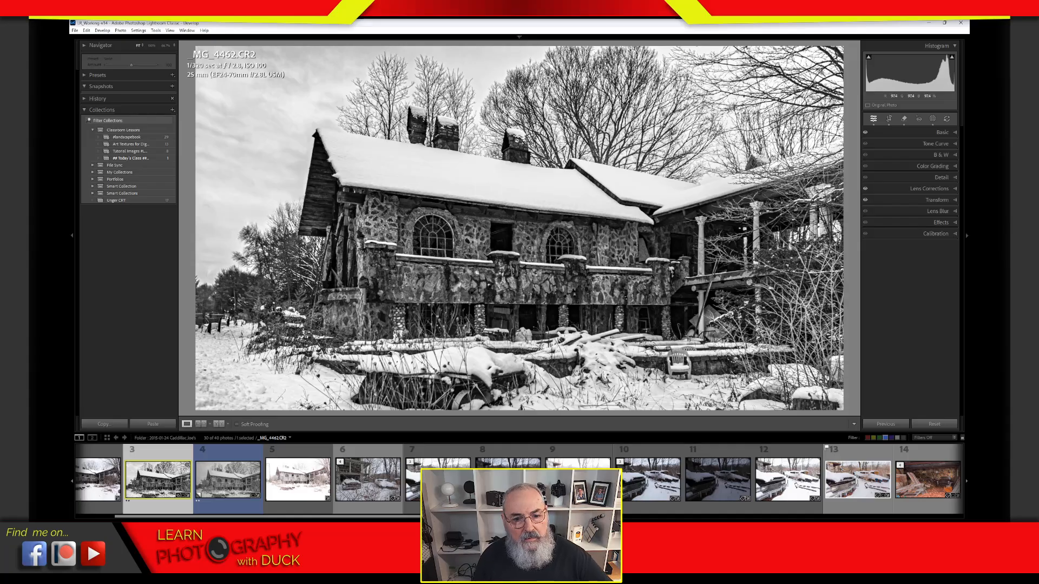
Step: Reopen masking, raise the Trees mask's Shadows from 37 to 54, and exit masking
{"action": "left_click", "coordinate": [933, 121]}
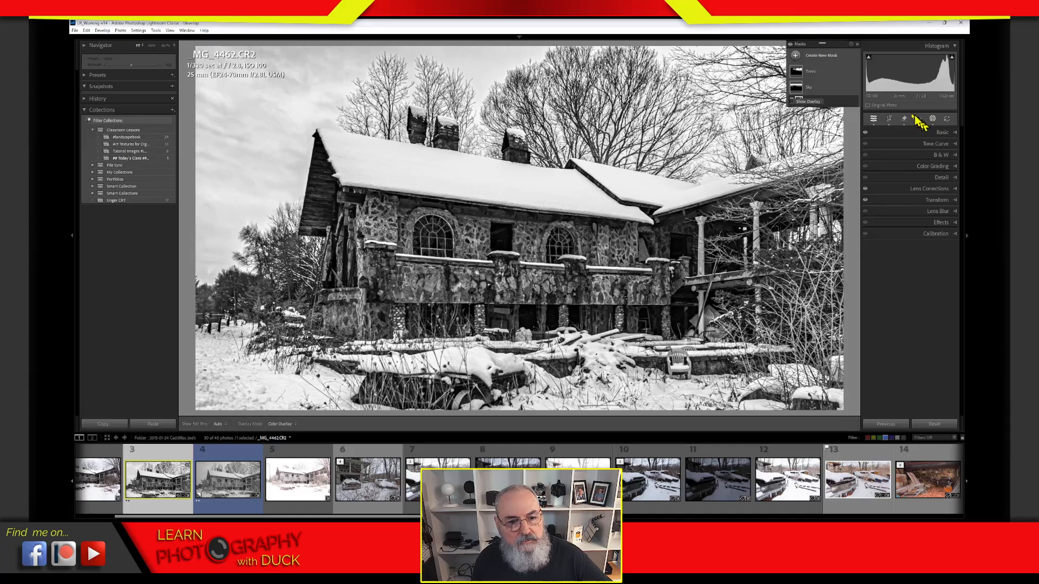
{"action": "left_click", "coordinate": [810, 73]}
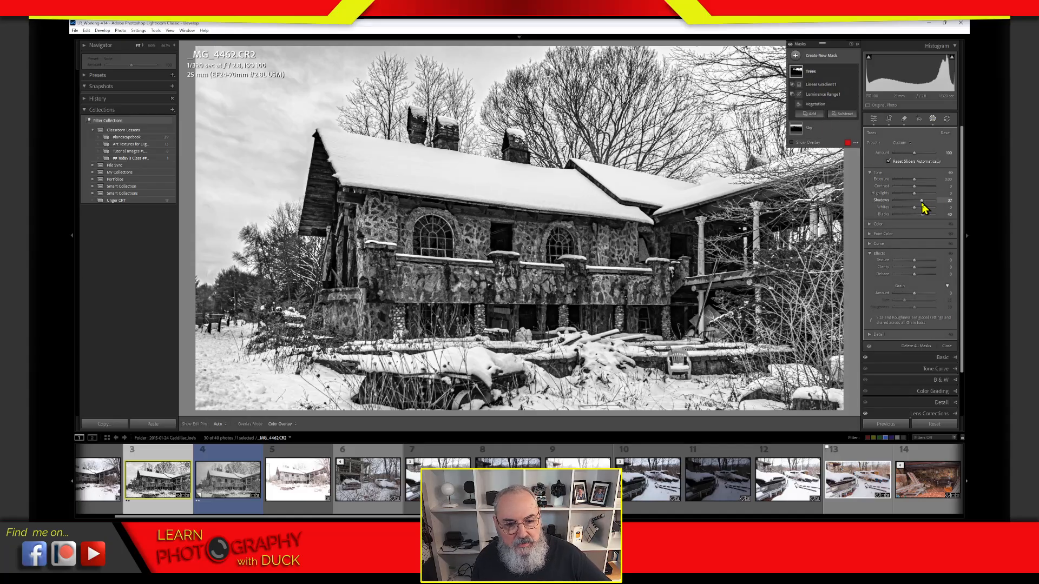
{"action": "left_click_drag", "start_coordinate": [921, 201], "coordinate": [928, 218]}
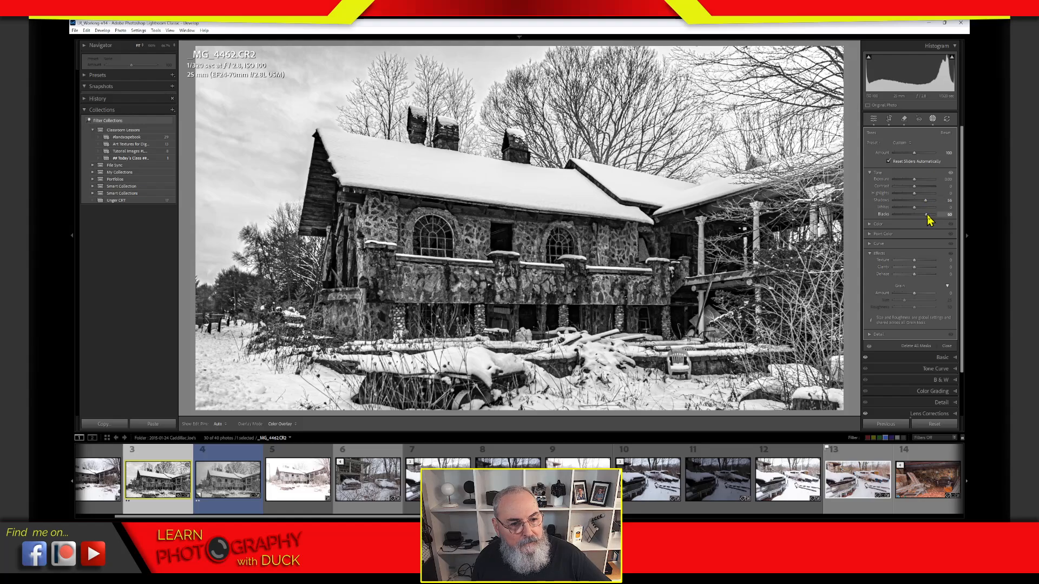
{"action": "left_click", "coordinate": [932, 119]}
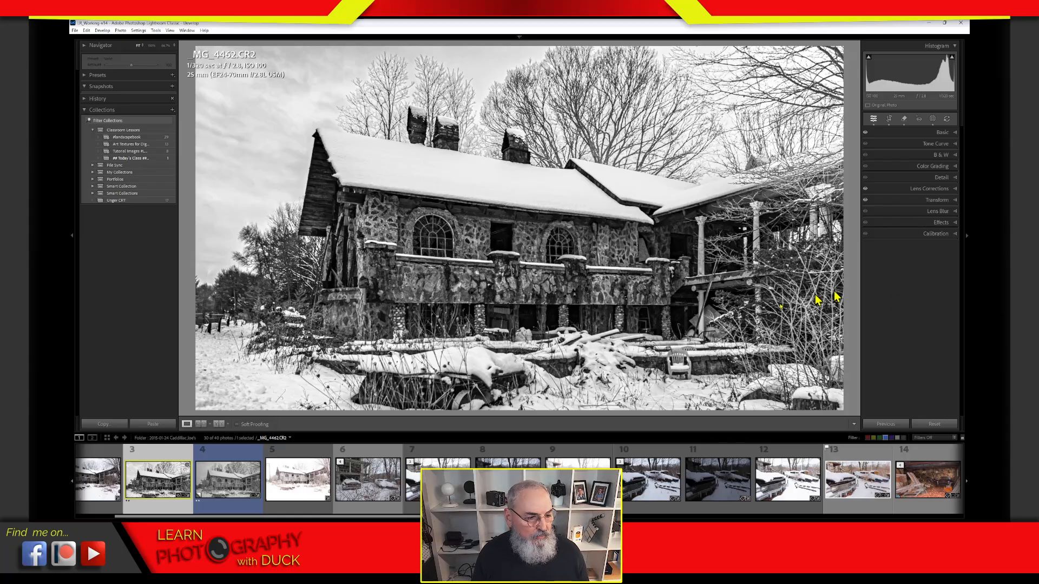
Step: Select the virtual copy _MG_4462.CR2 Copy 1 and enable its lens profile corrections
{"action": "left_click", "coordinate": [237, 455]}
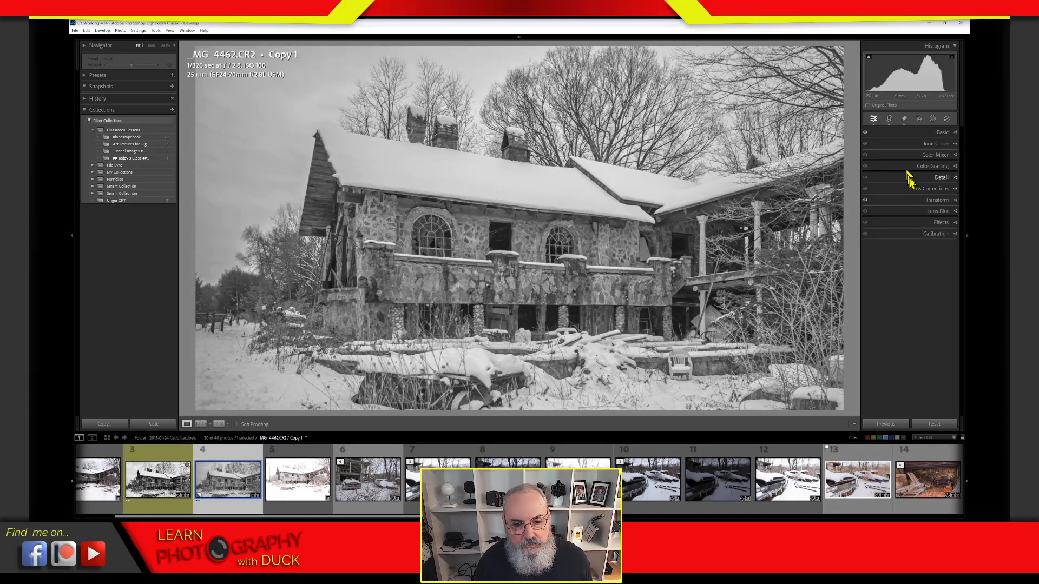
{"action": "left_click", "coordinate": [916, 189]}
{"action": "left_click", "coordinate": [869, 217]}
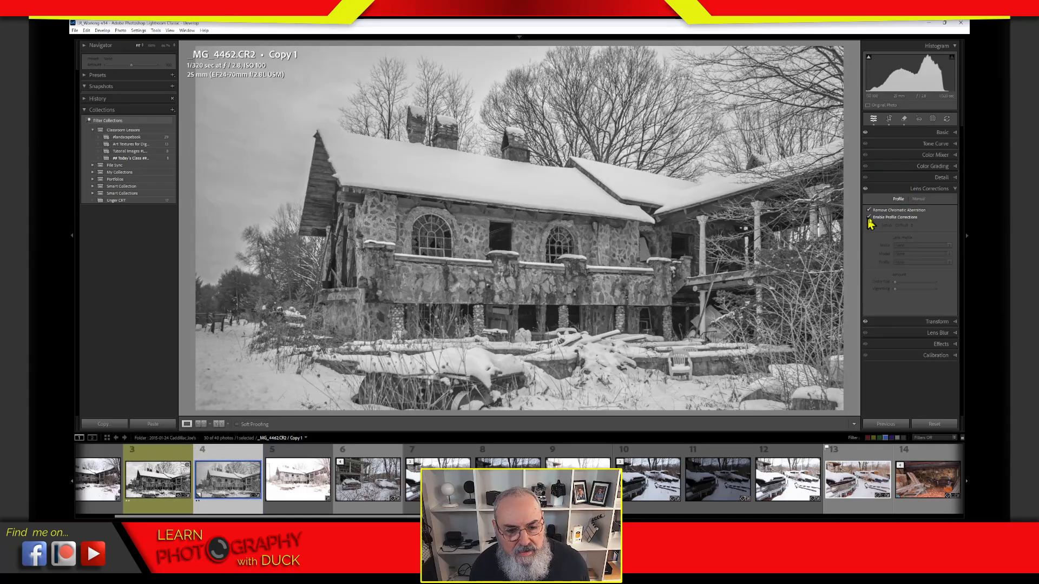
{"action": "left_click", "coordinate": [893, 190]}
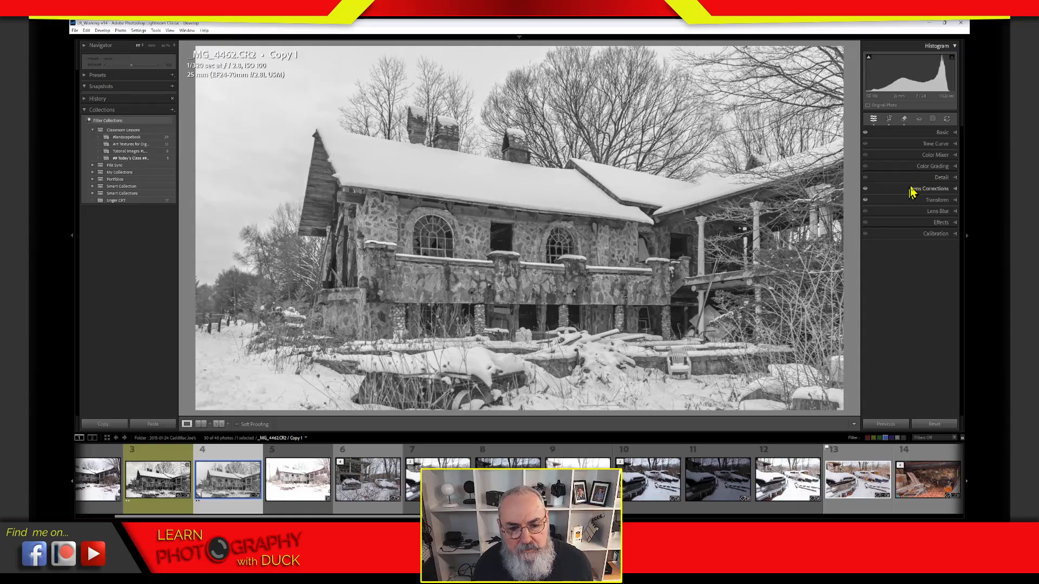
{"action": "left_click", "coordinate": [929, 133]}
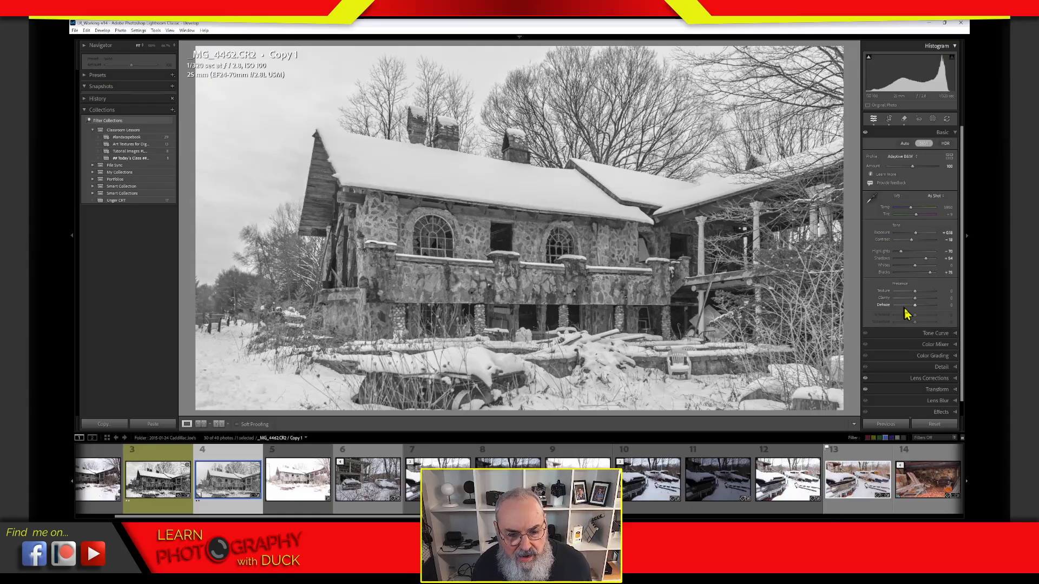
Step: Give the copy Dehaze +35 and Exposure +0.09
{"action": "left_click_drag", "start_coordinate": [915, 305], "coordinate": [923, 307]}
{"action": "left_click_drag", "start_coordinate": [917, 237], "coordinate": [909, 253]}
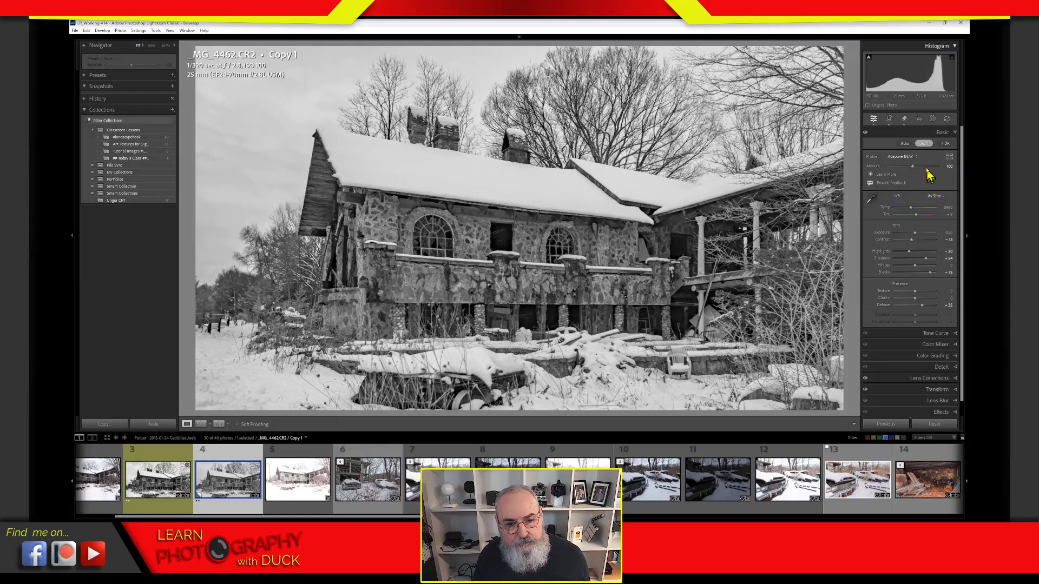
{"action": "left_click", "coordinate": [925, 135]}
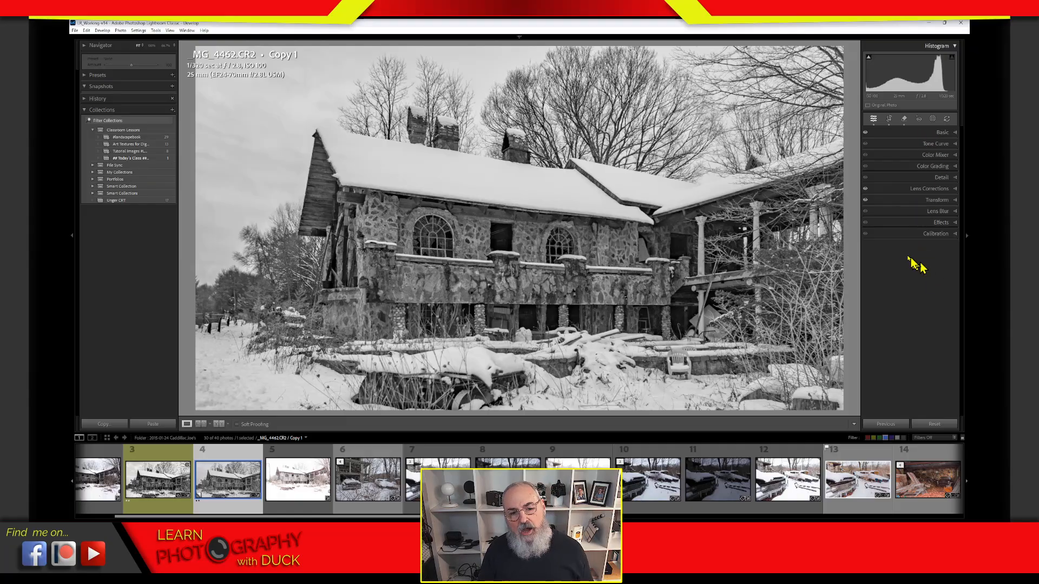
Step: Preview the copy in colour, then switch it back to black and white
{"action": "left_click", "coordinate": [940, 133]}
{"action": "left_click", "coordinate": [927, 145]}
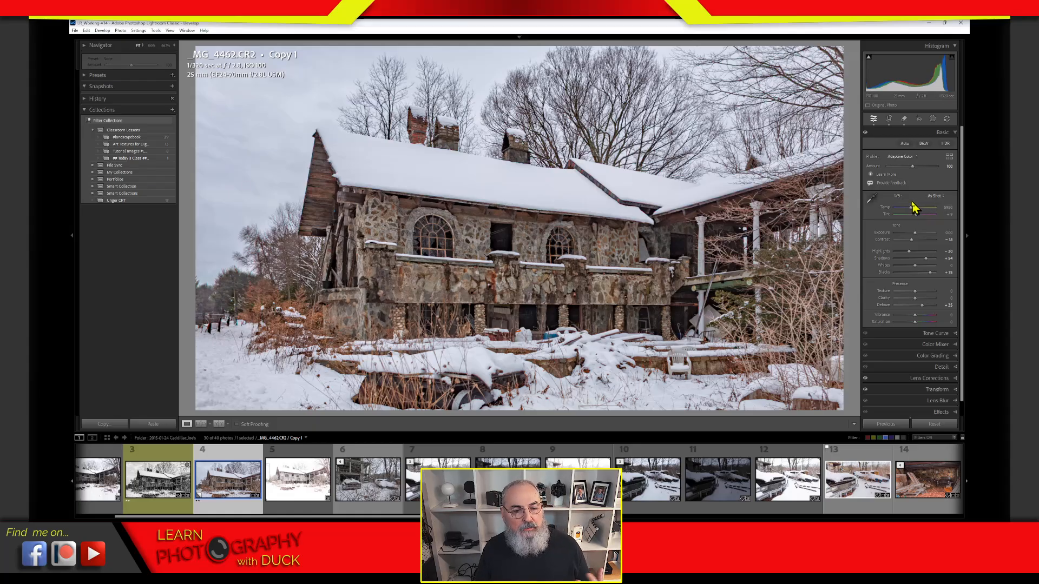
{"action": "left_click", "coordinate": [924, 144]}
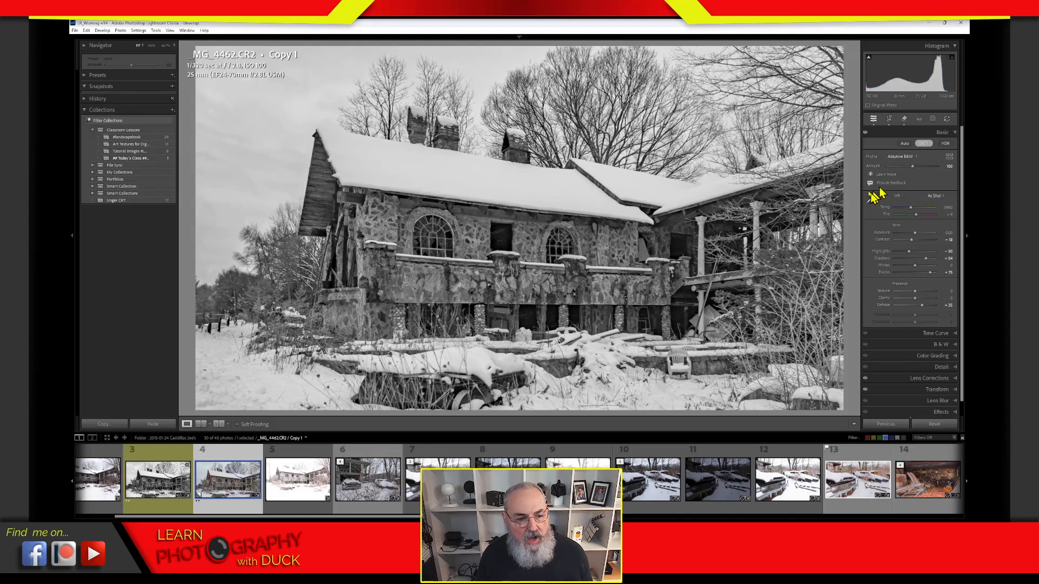
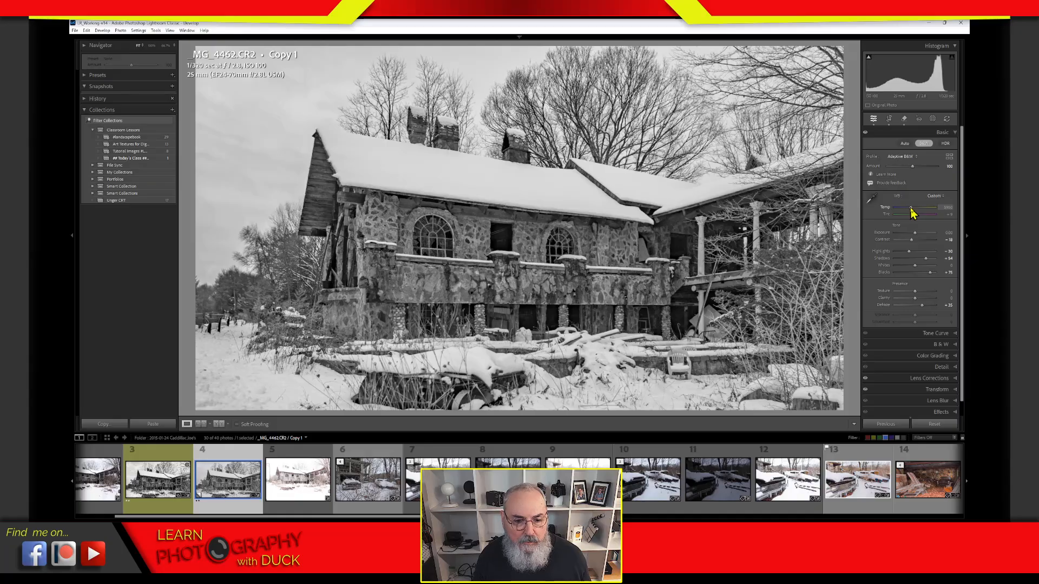
Step: Swing the copy's Temp slider cool and warm, reset it to as-shot, then push Tint fully green
{"action": "left_click_drag", "start_coordinate": [909, 210], "coordinate": [891, 214]}
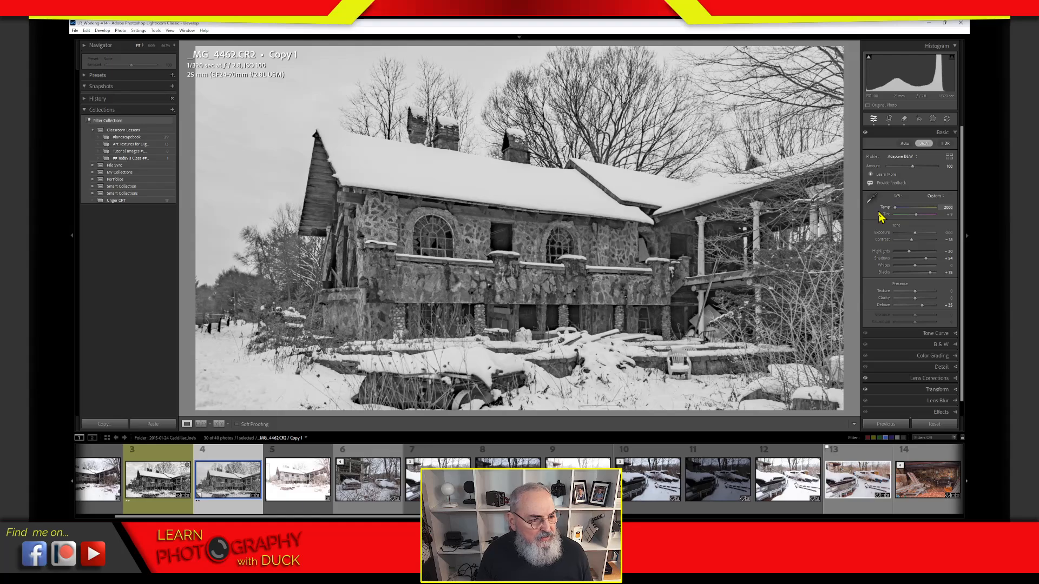
{"action": "left_click_drag", "start_coordinate": [882, 217], "coordinate": [940, 219]}
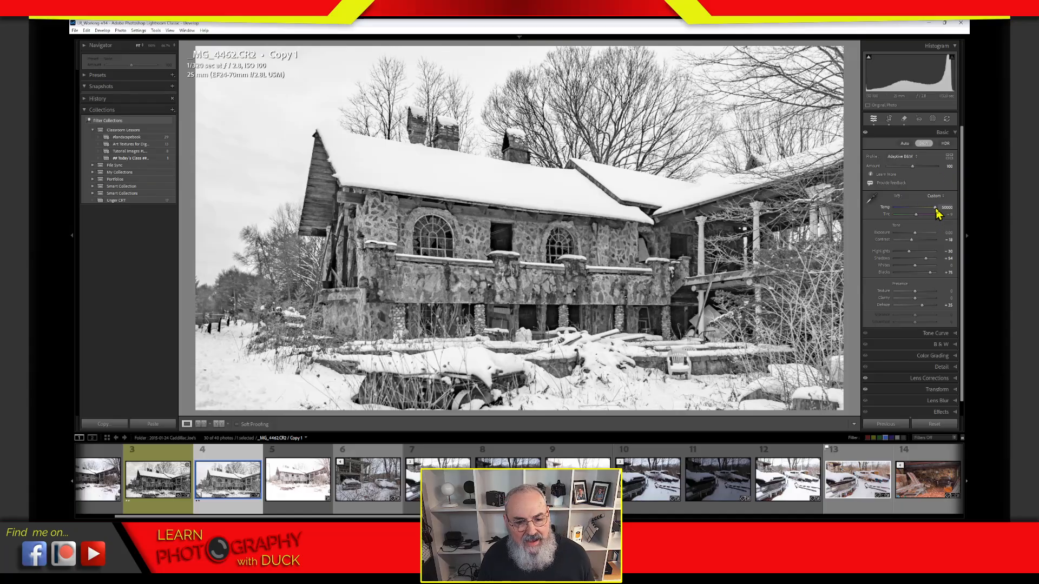
{"action": "left_click_drag", "start_coordinate": [935, 209], "coordinate": [884, 217]}
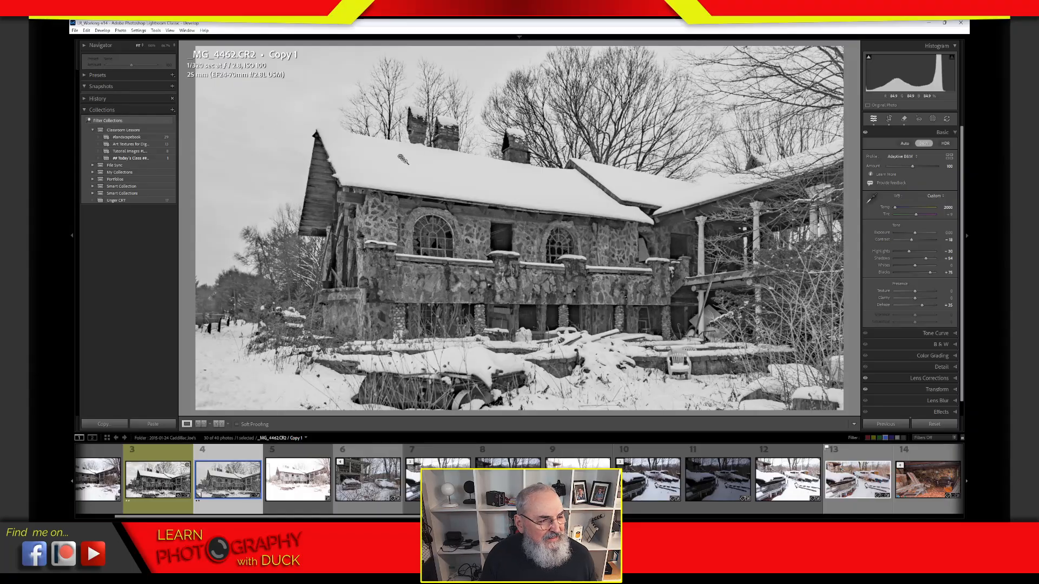
{"action": "double_click", "coordinate": [886, 212]}
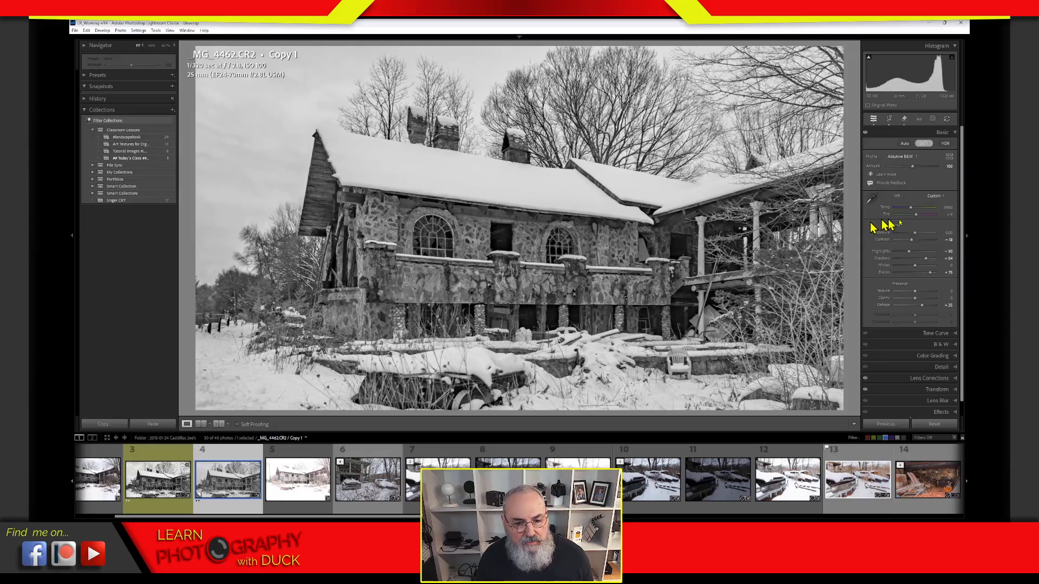
{"action": "left_click_drag", "start_coordinate": [917, 216], "coordinate": [944, 225]}
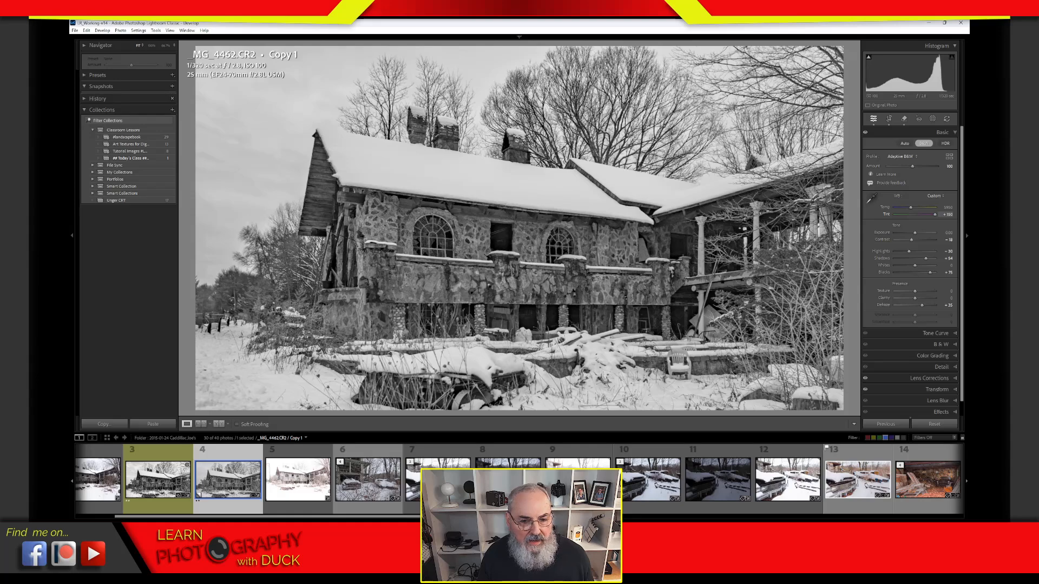
{"action": "left_click_drag", "start_coordinate": [928, 226], "coordinate": [957, 235]}
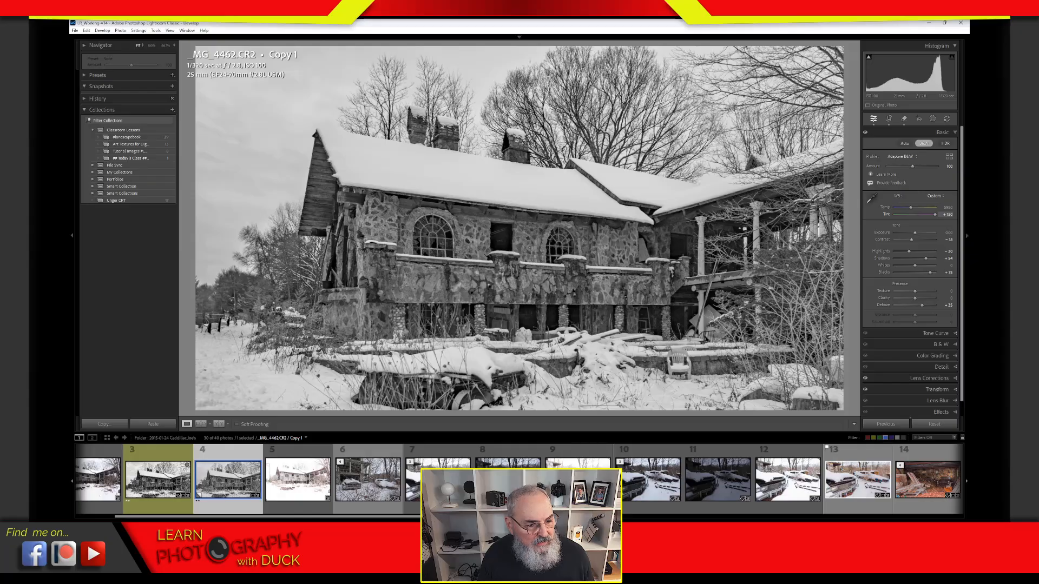
Step: Preview temperature shifts in colour, then return to B&W with Temp lowered slightly
{"action": "left_click", "coordinate": [924, 143]}
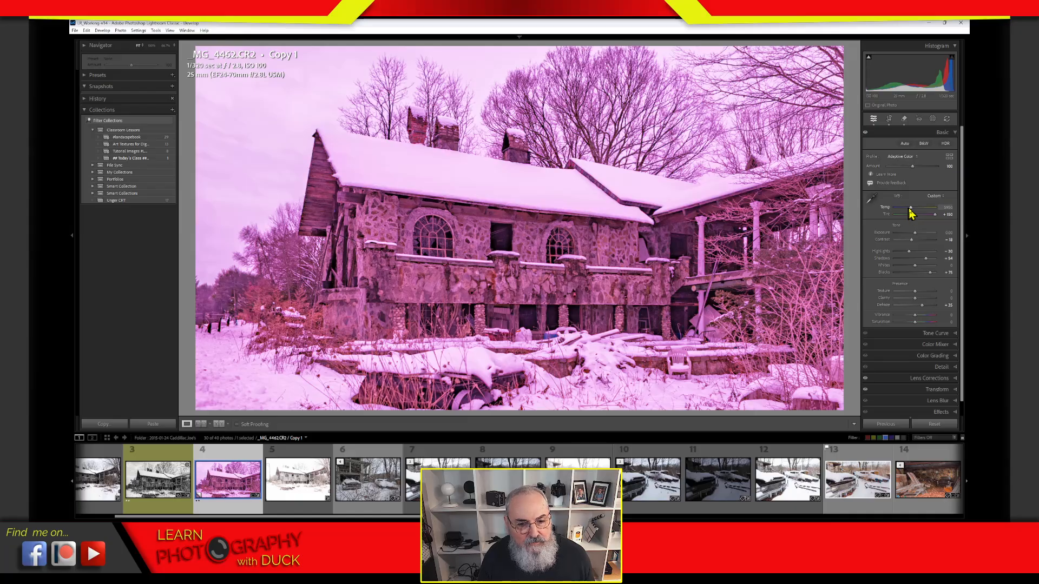
{"action": "mouse_move", "coordinate": [908, 214]}
{"action": "left_mouse_down"}
{"action": "mouse_move", "coordinate": [917, 213]}
{"action": "mouse_move", "coordinate": [891, 215]}
{"action": "left_mouse_up"}
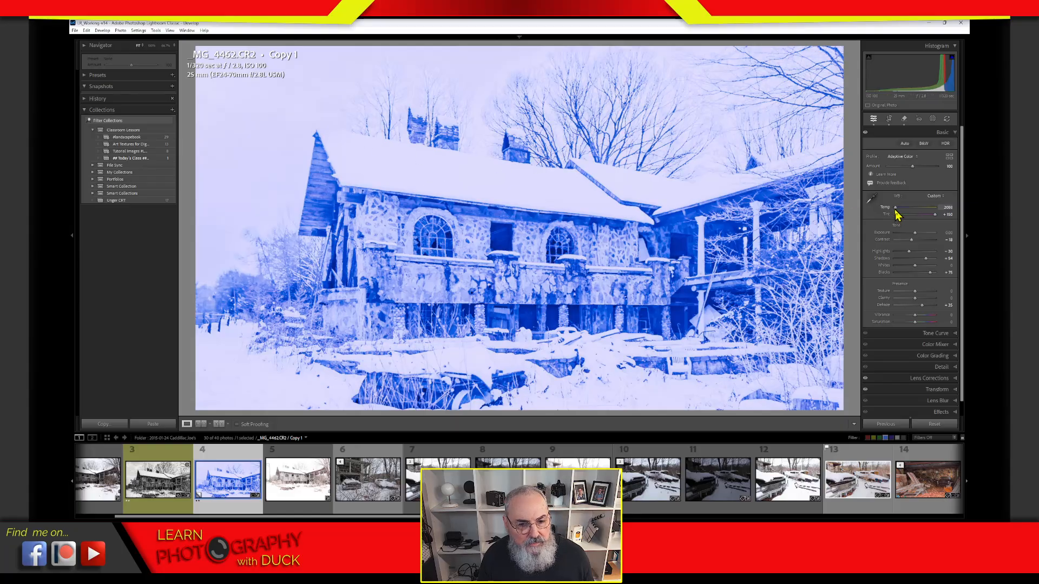
{"action": "left_click_drag", "start_coordinate": [893, 215], "coordinate": [935, 219]}
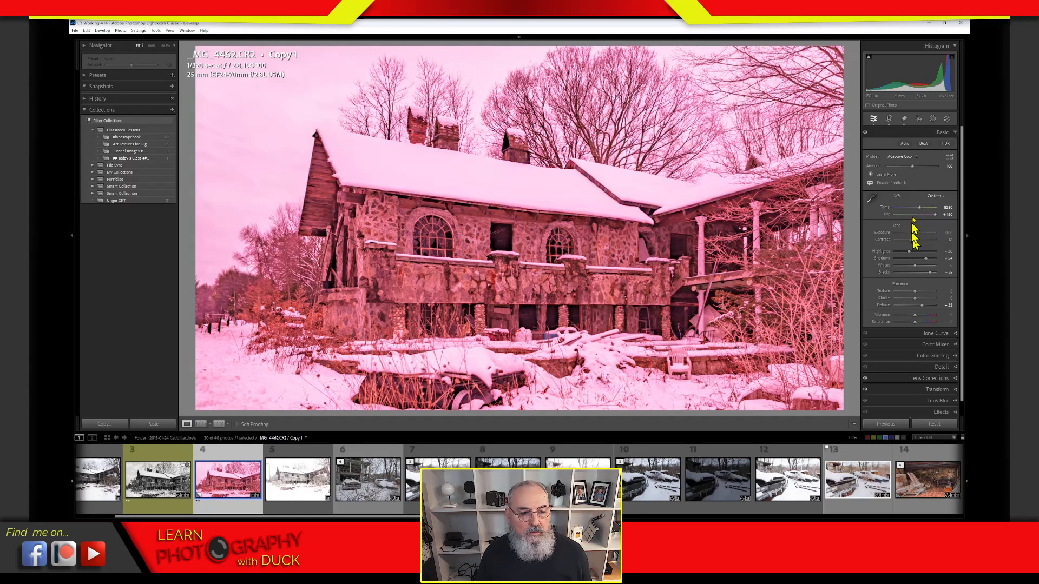
{"action": "left_click", "coordinate": [924, 145]}
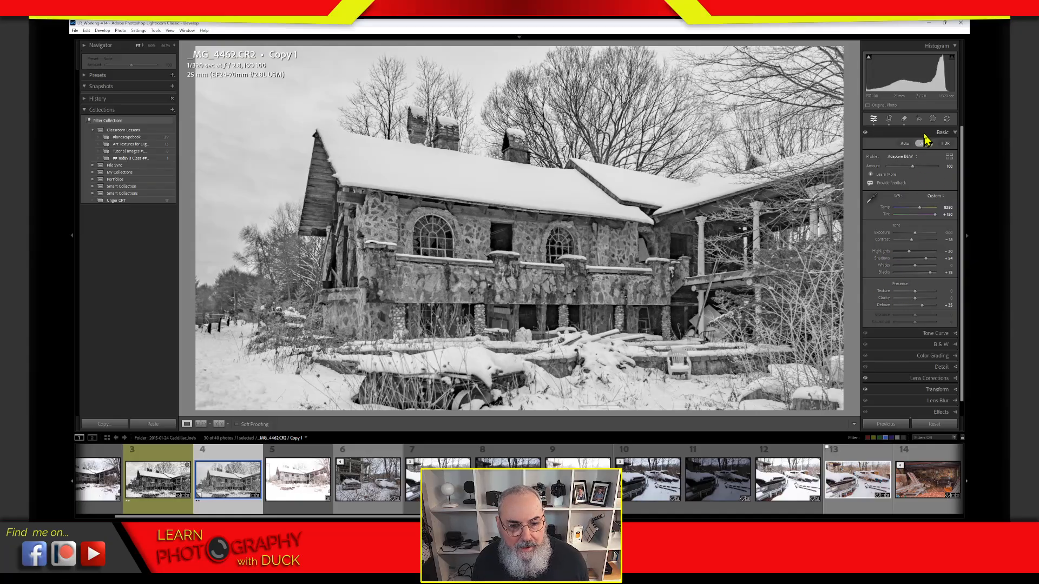
{"action": "left_click_drag", "start_coordinate": [909, 213], "coordinate": [923, 214]}
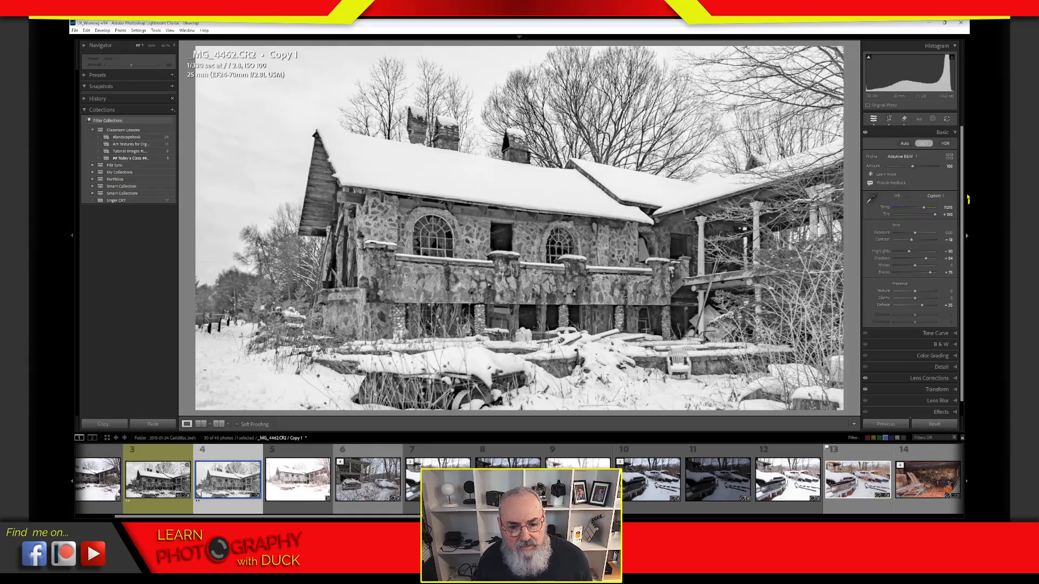
{"action": "left_click", "coordinate": [928, 136]}
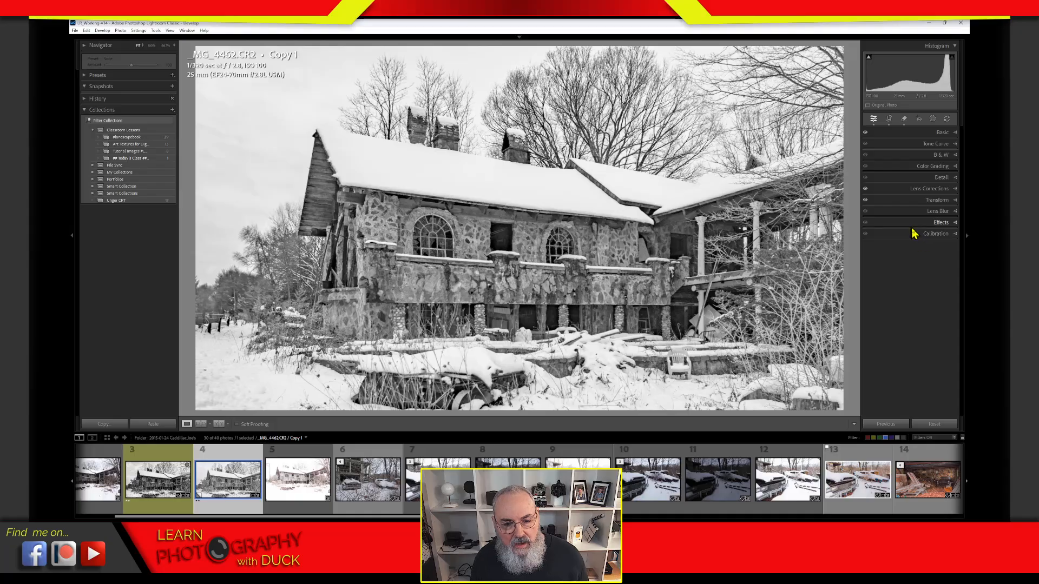
Step: Brighten red in the B&W grey mix, then push Tint to its +150 maximum
{"action": "left_click", "coordinate": [940, 155]}
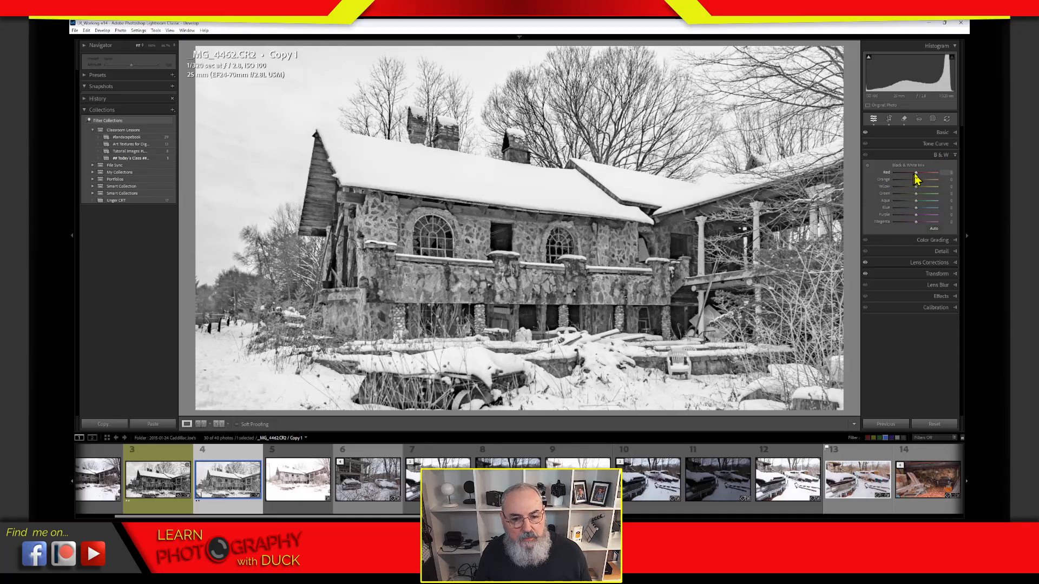
{"action": "left_click_drag", "start_coordinate": [919, 178], "coordinate": [893, 173]}
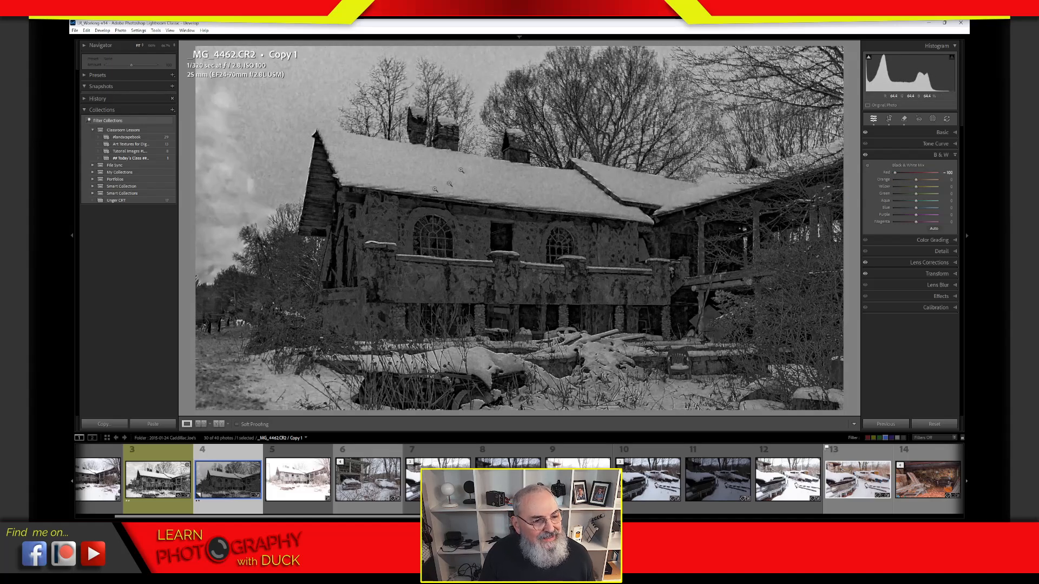
{"action": "left_click", "coordinate": [939, 133]}
{"action": "left_click_drag", "start_coordinate": [936, 216], "coordinate": [916, 232]}
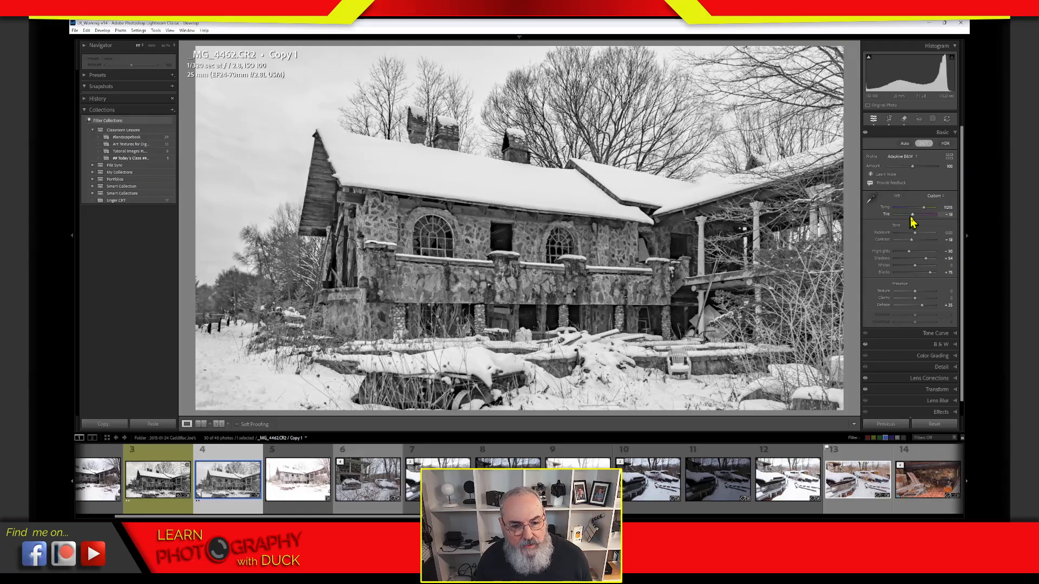
{"action": "mouse_move", "coordinate": [923, 214]}
{"action": "left_mouse_down"}
{"action": "mouse_move", "coordinate": [947, 219]}
{"action": "mouse_move", "coordinate": [922, 226]}
{"action": "mouse_move", "coordinate": [939, 227]}
{"action": "left_mouse_up"}
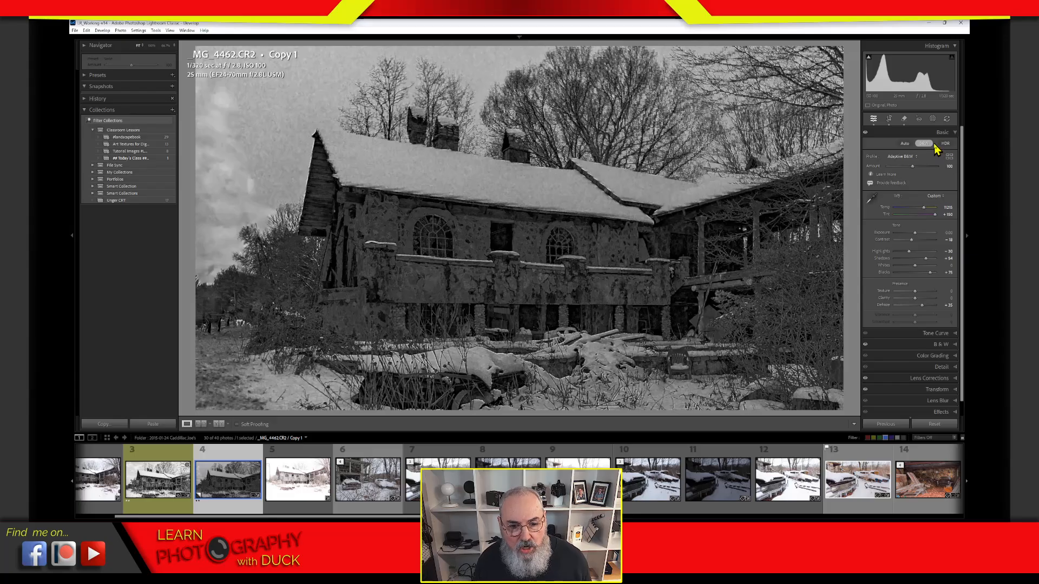
Step: In the grey mix, lower Red, raise Aqua, darken Blue slightly and Magenta fully
{"action": "left_click", "coordinate": [918, 345]}
{"action": "left_click_drag", "start_coordinate": [913, 172], "coordinate": [932, 213]}
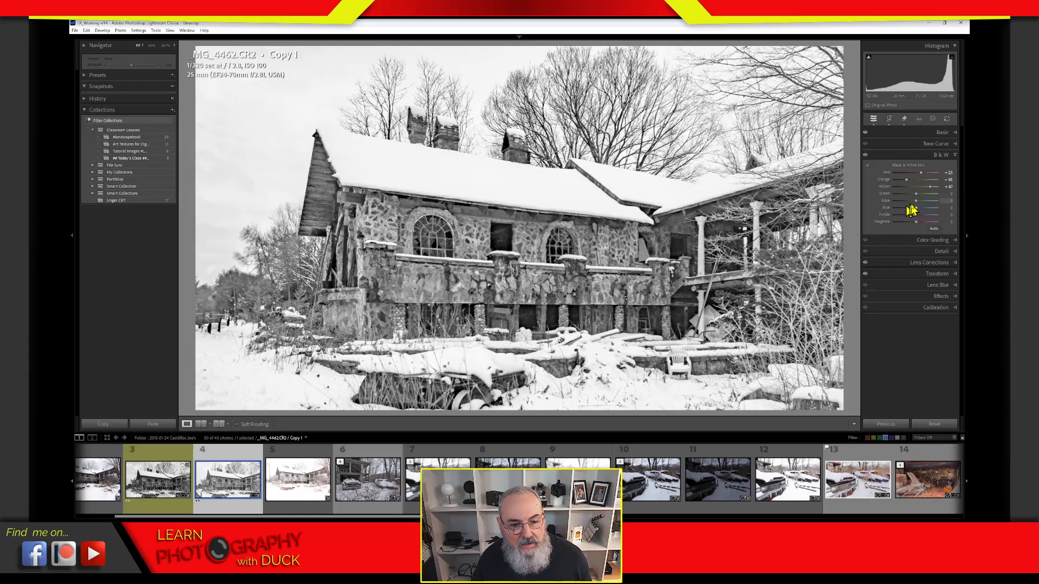
{"action": "left_click_drag", "start_coordinate": [911, 210], "coordinate": [932, 212]}
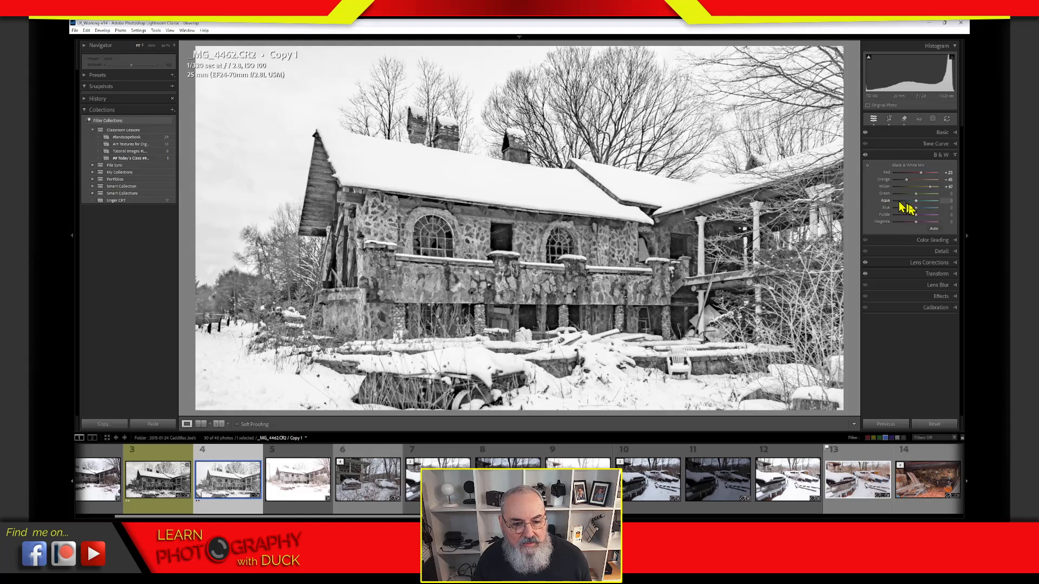
{"action": "left_click_drag", "start_coordinate": [916, 208], "coordinate": [904, 224]}
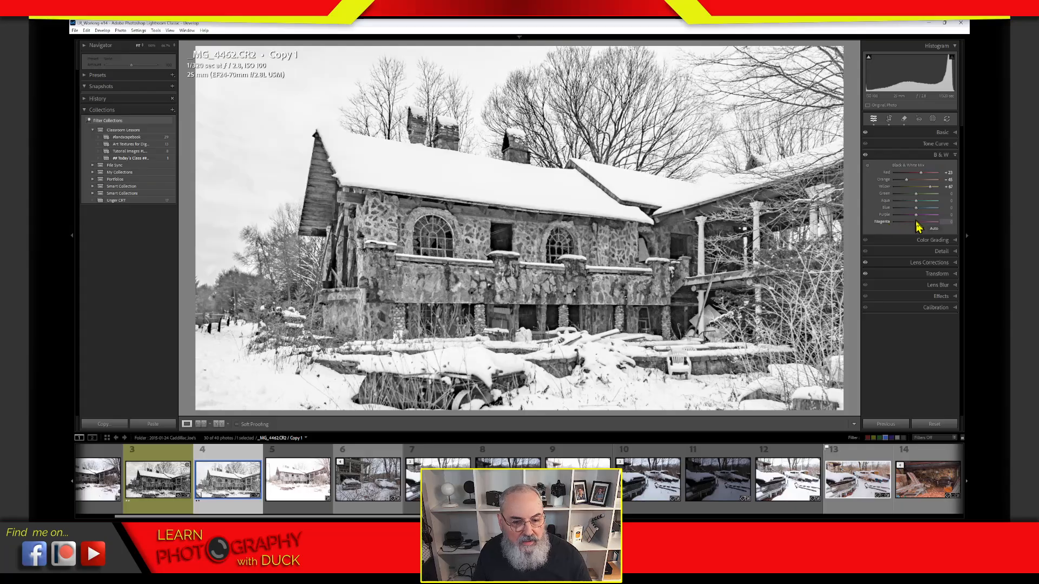
{"action": "mouse_move", "coordinate": [919, 226]}
{"action": "left_mouse_down"}
{"action": "mouse_move", "coordinate": [909, 227]}
{"action": "mouse_move", "coordinate": [934, 225]}
{"action": "mouse_move", "coordinate": [893, 238]}
{"action": "mouse_move", "coordinate": [943, 226]}
{"action": "mouse_move", "coordinate": [898, 236]}
{"action": "mouse_move", "coordinate": [940, 229]}
{"action": "mouse_move", "coordinate": [902, 235]}
{"action": "mouse_move", "coordinate": [916, 226]}
{"action": "mouse_move", "coordinate": [906, 219]}
{"action": "mouse_move", "coordinate": [940, 225]}
{"action": "mouse_move", "coordinate": [885, 227]}
{"action": "mouse_move", "coordinate": [940, 225]}
{"action": "mouse_move", "coordinate": [923, 228]}
{"action": "left_mouse_up"}
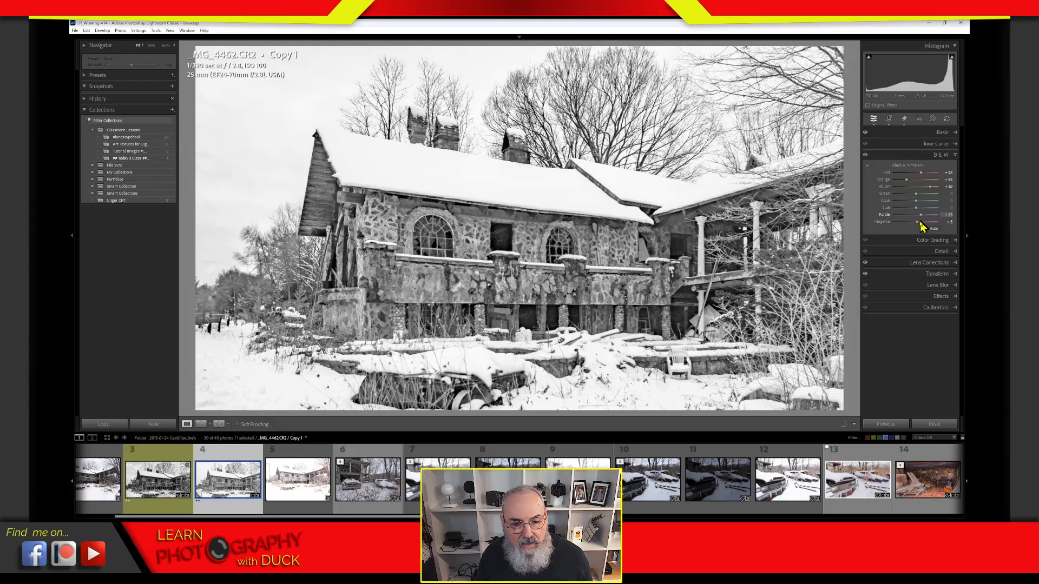
Step: Reset the white balance temperature to its default
{"action": "left_click", "coordinate": [884, 215]}
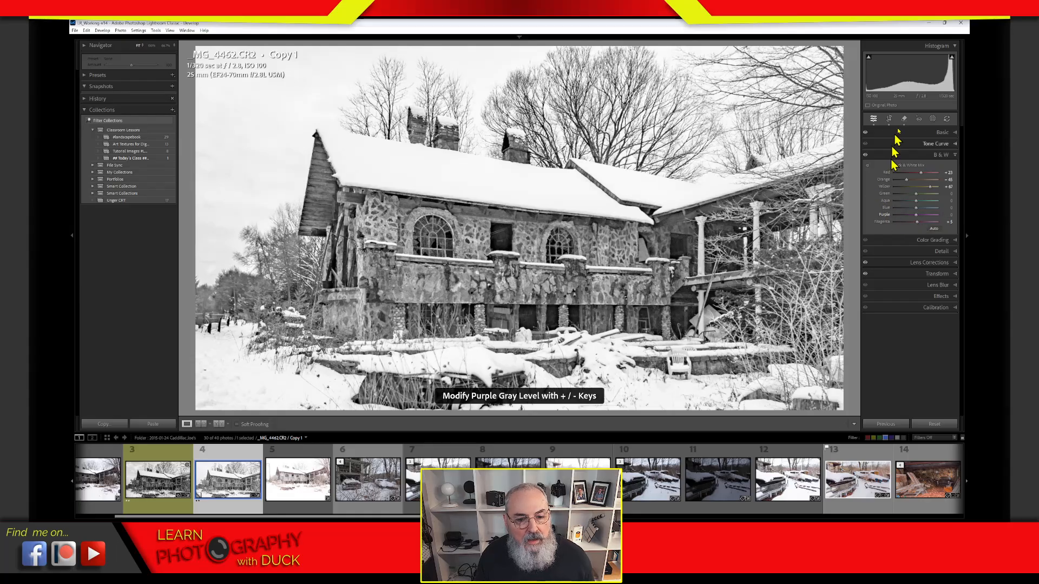
{"action": "left_click", "coordinate": [941, 134]}
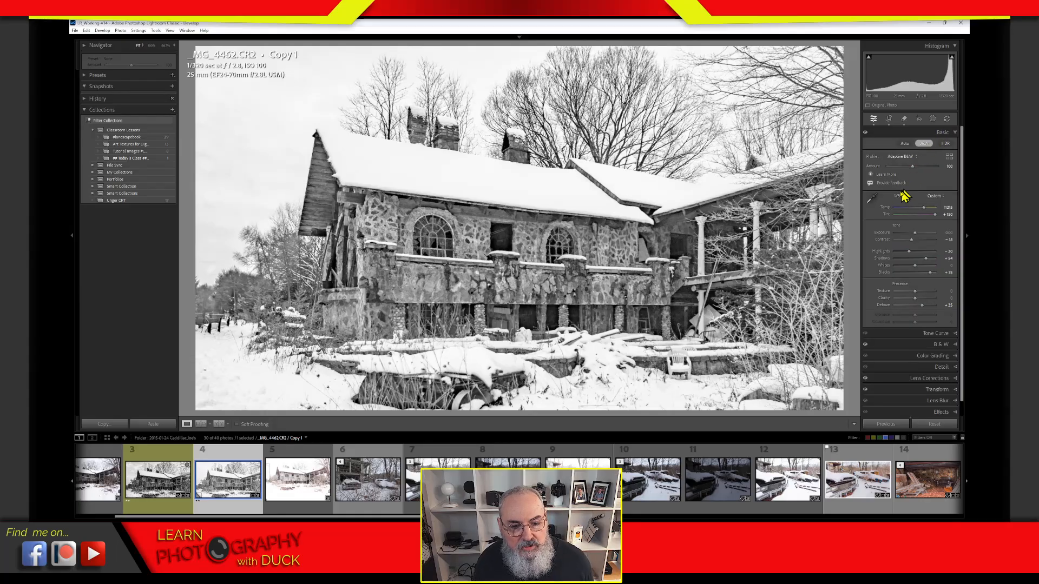
{"action": "double_click", "coordinate": [886, 209]}
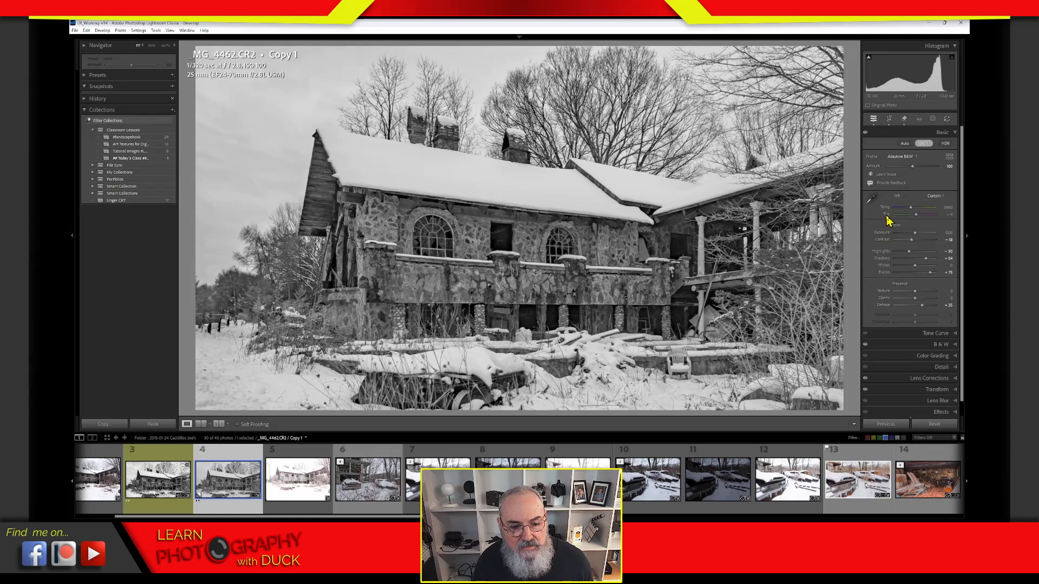
{"action": "left_click", "coordinate": [886, 215]}
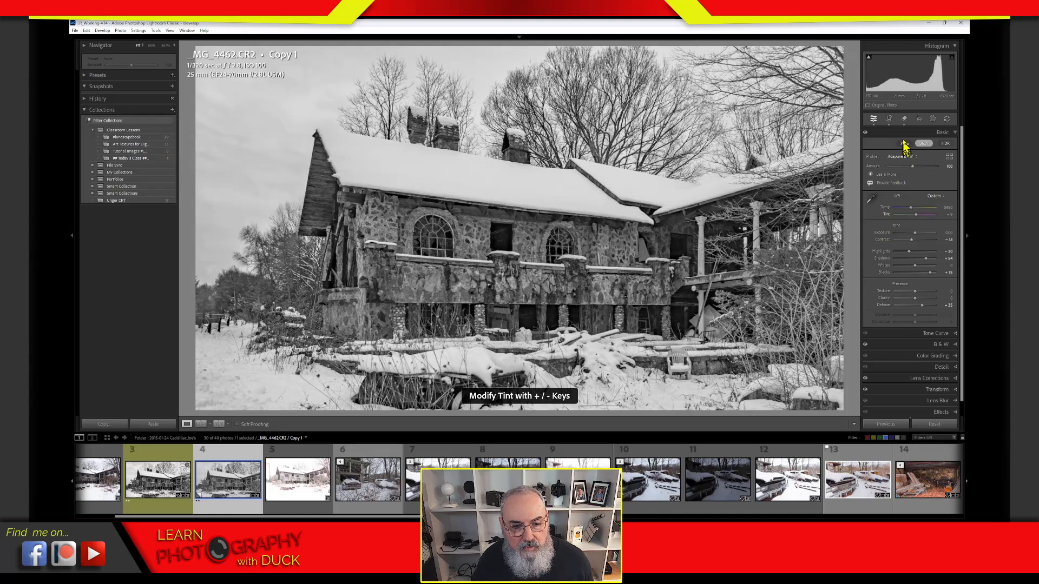
Step: Raise Orange to +15 and lift Purple in the black-and-white mix
{"action": "key", "text": "ctrl+3"}
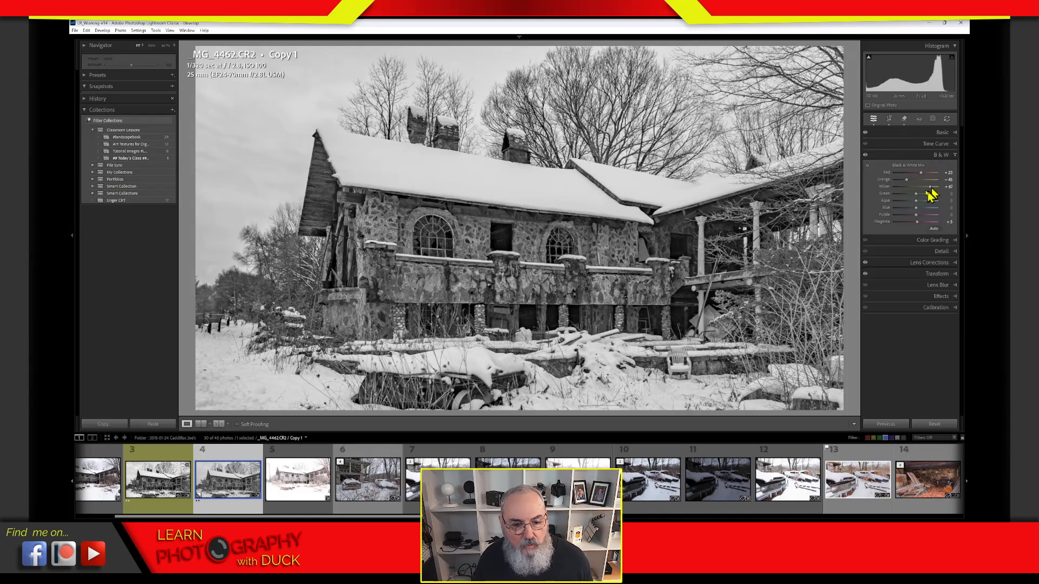
{"action": "left_click_drag", "start_coordinate": [907, 179], "coordinate": [911, 215]}
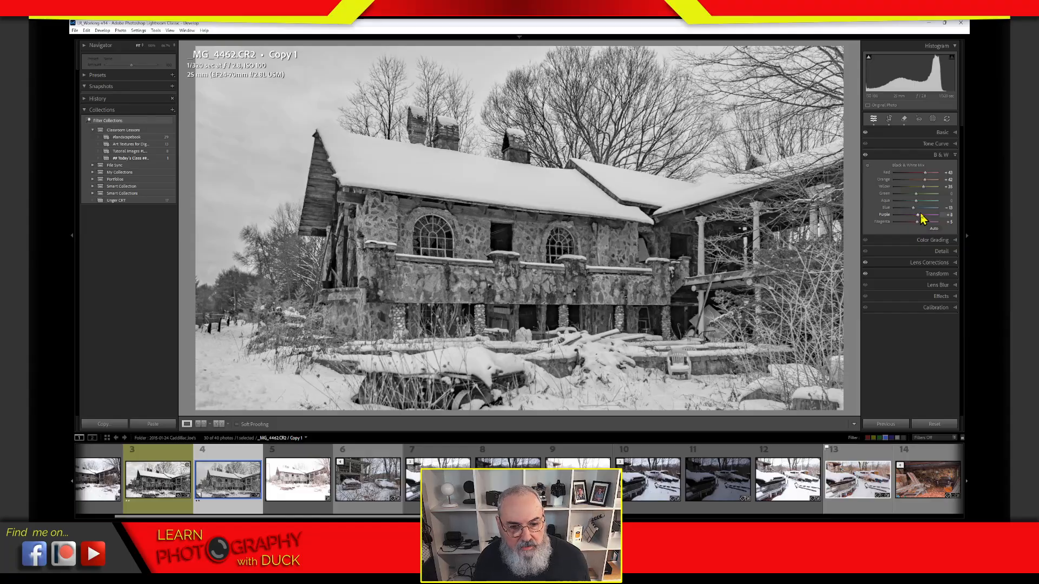
{"action": "left_click_drag", "start_coordinate": [917, 218], "coordinate": [914, 241]}
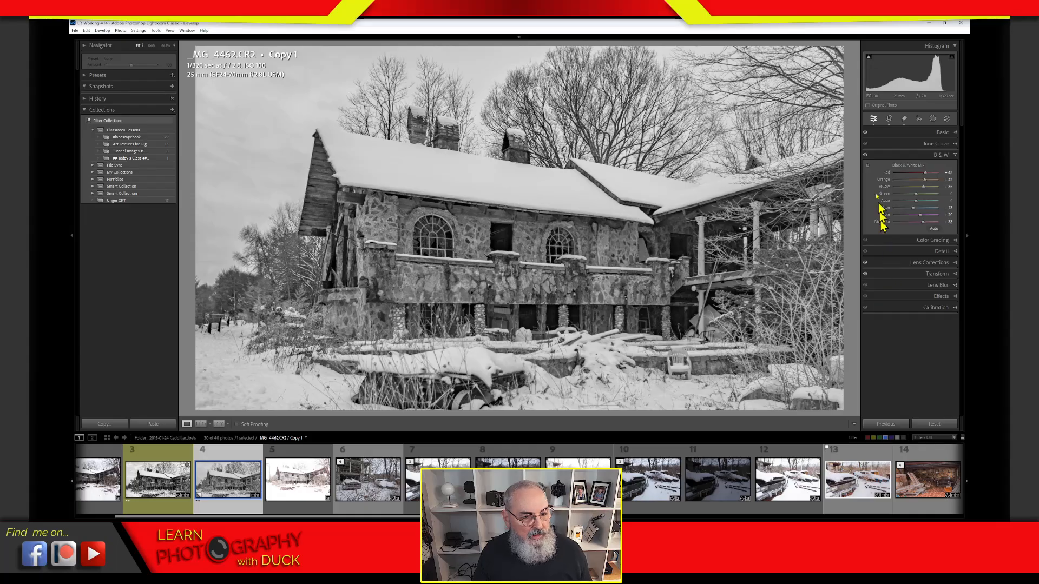
{"action": "left_click", "coordinate": [932, 156]}
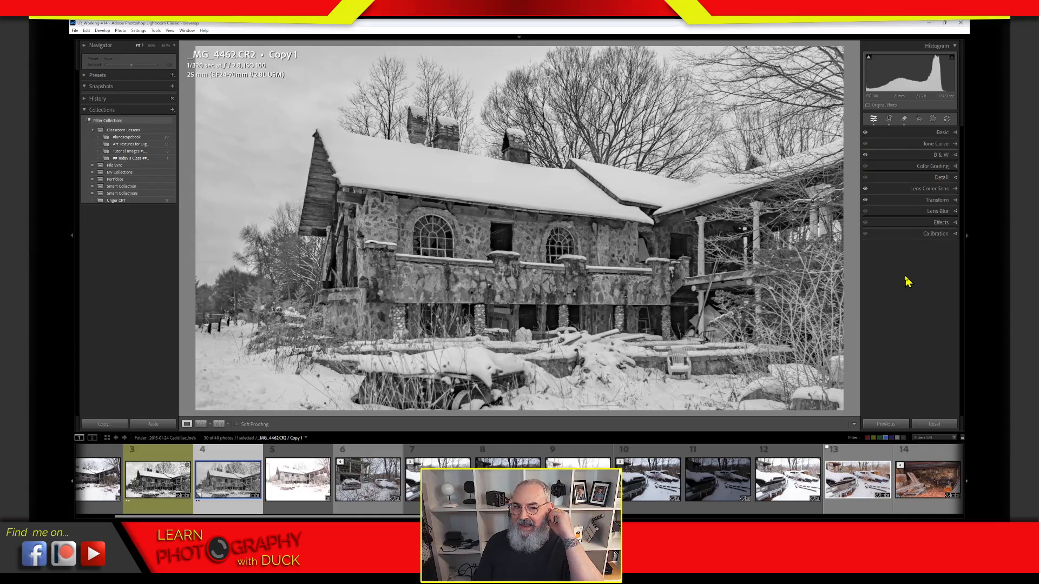
Step: Reset Blue Primary Saturation to 0; set Red and Green Primary Hue +100, Blue −100
{"action": "left_click", "coordinate": [938, 237]}
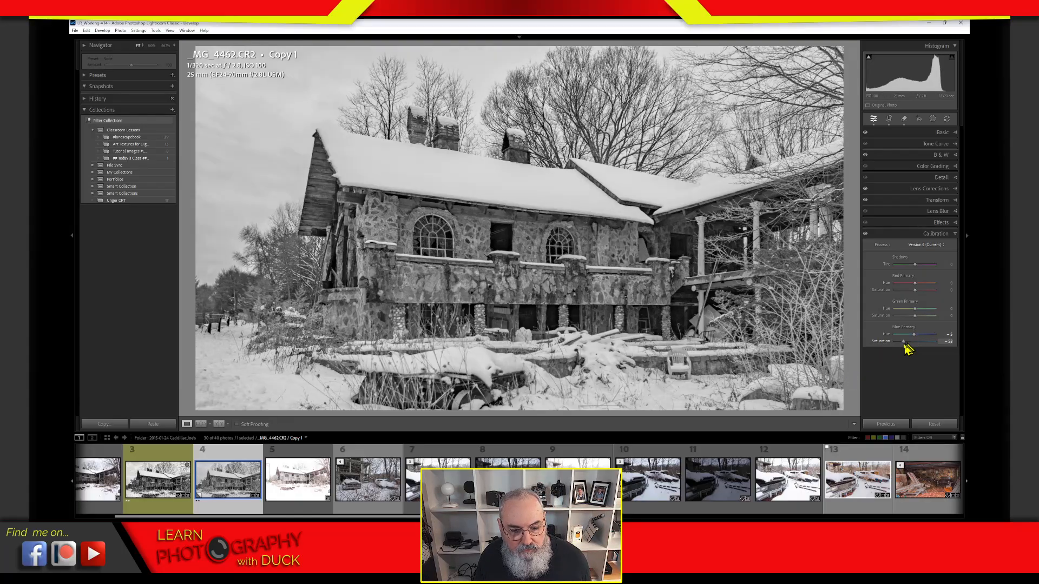
{"action": "left_click_drag", "start_coordinate": [905, 345], "coordinate": [887, 298]}
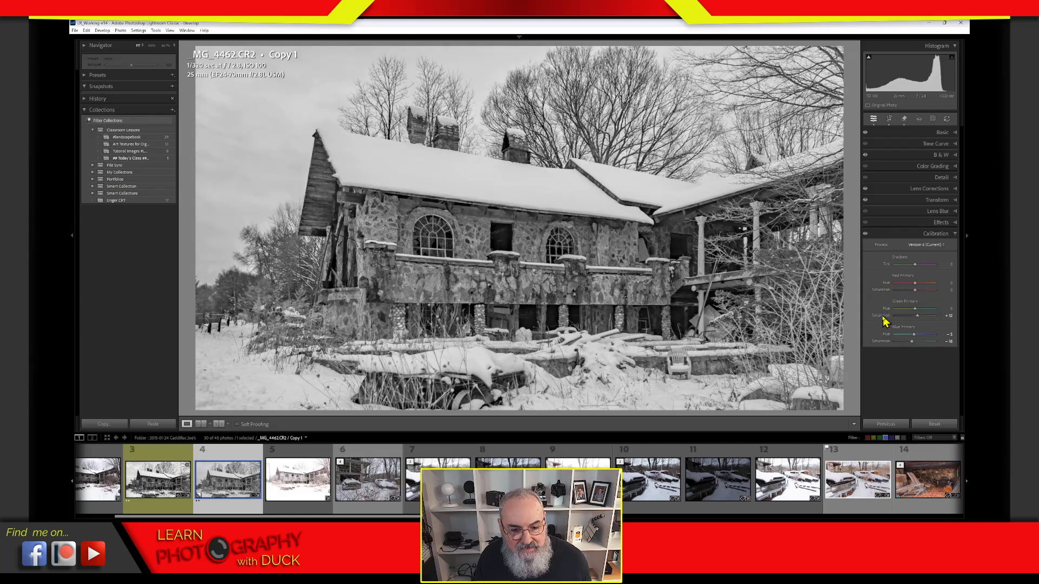
{"action": "double_click", "coordinate": [882, 341]}
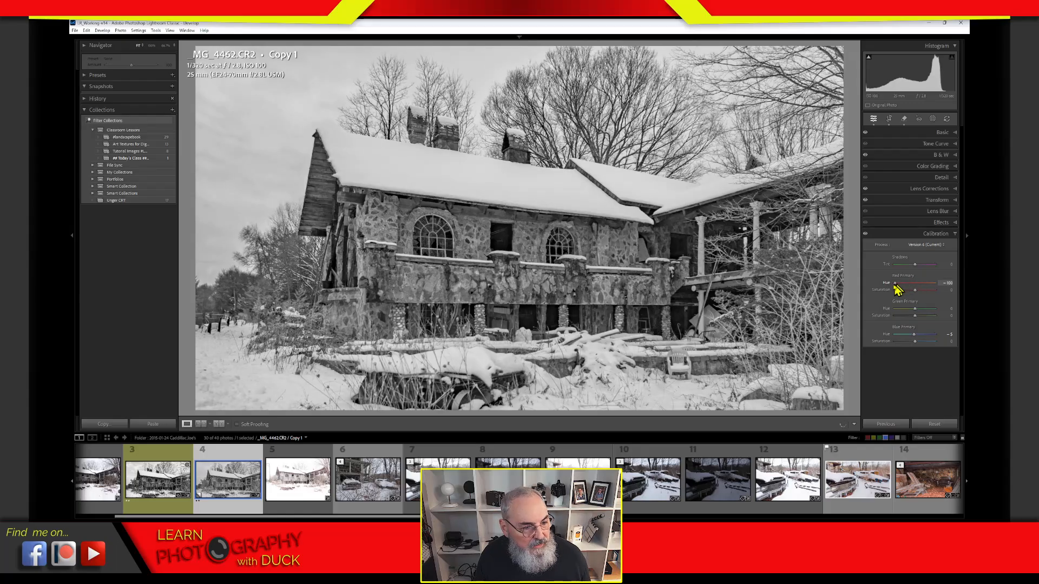
{"action": "left_click_drag", "start_coordinate": [877, 290], "coordinate": [854, 302]}
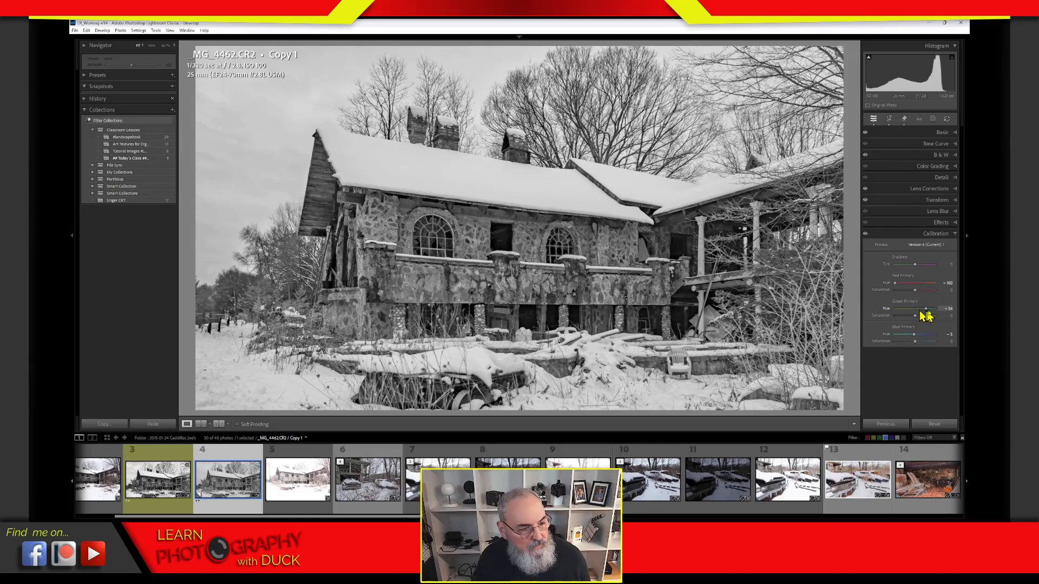
{"action": "left_click_drag", "start_coordinate": [921, 312], "coordinate": [912, 331]}
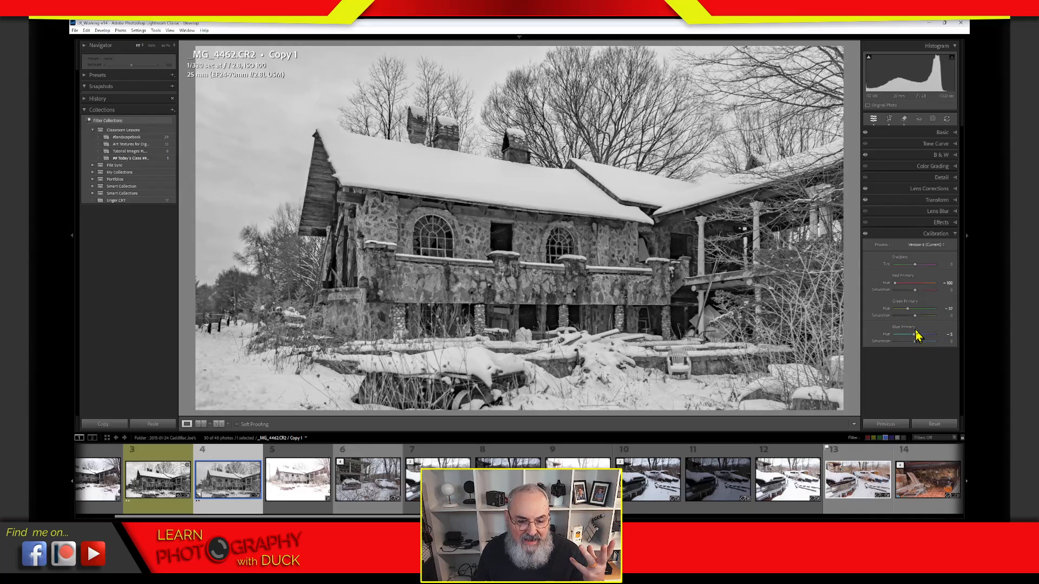
{"action": "left_click_drag", "start_coordinate": [915, 316], "coordinate": [845, 335]}
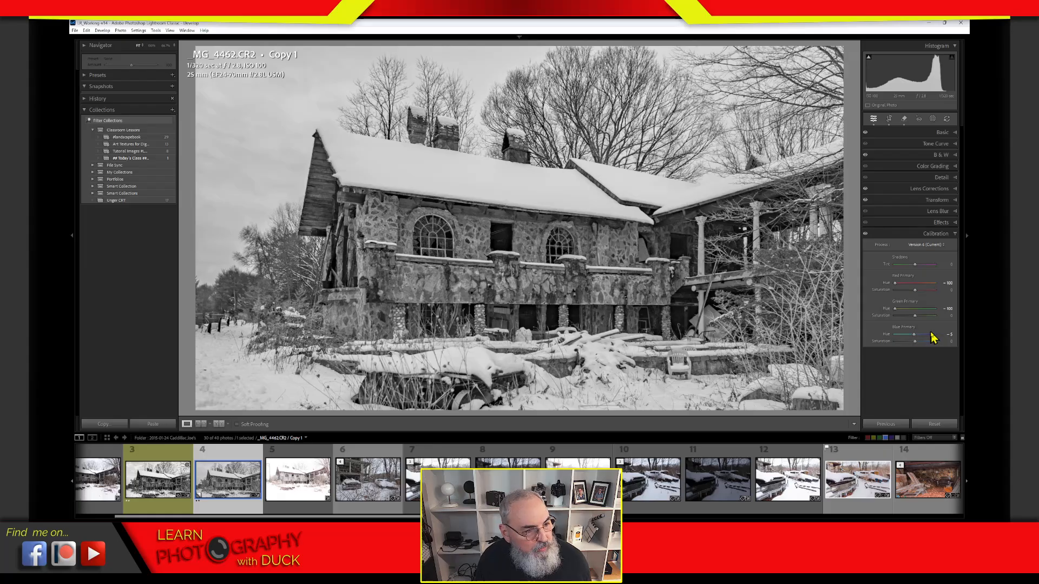
{"action": "left_click_drag", "start_coordinate": [907, 343], "coordinate": [938, 335]}
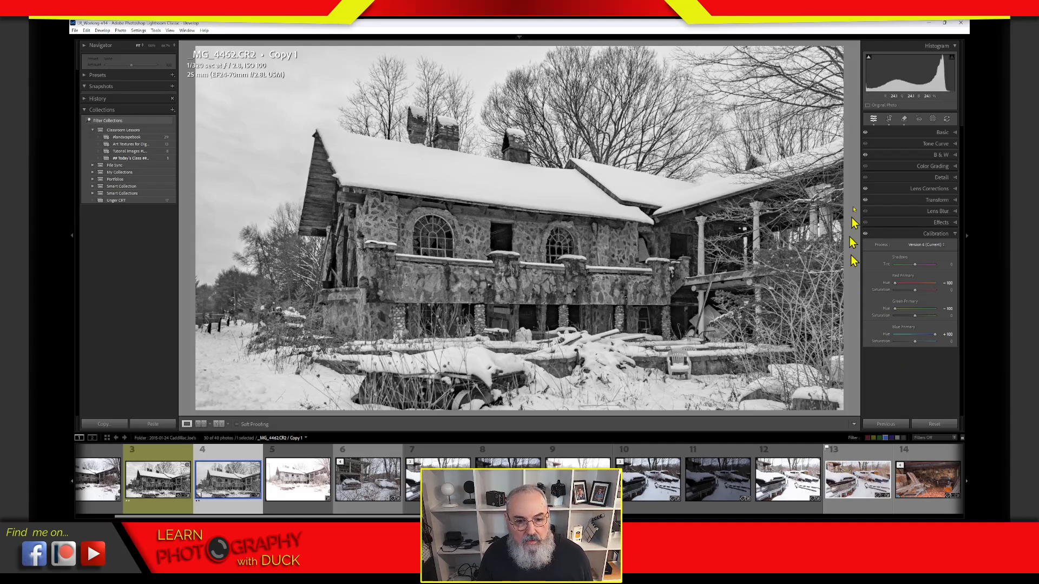
{"action": "left_click", "coordinate": [932, 134]}
{"action": "left_click", "coordinate": [926, 145]}
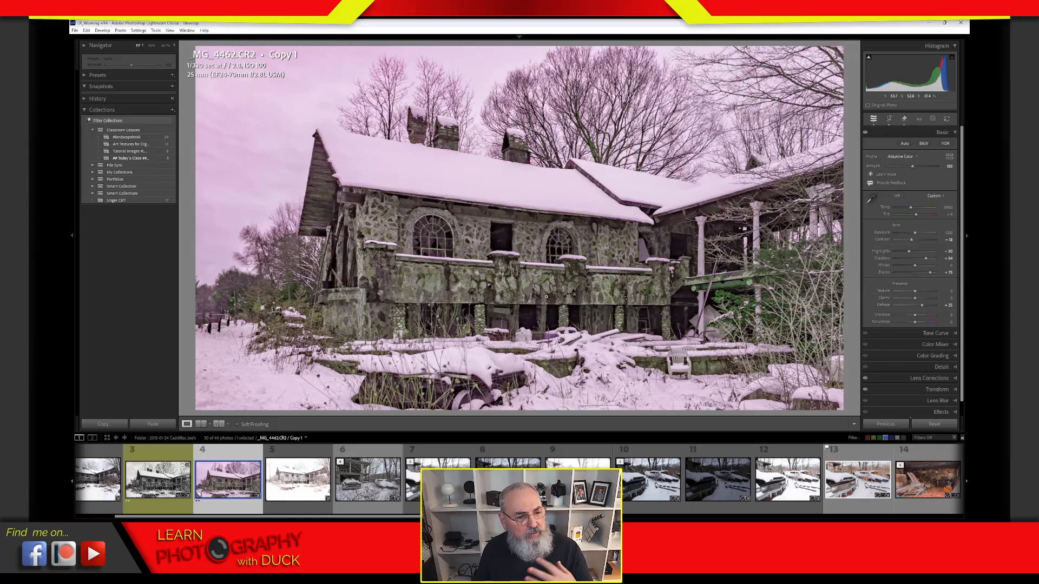
{"action": "left_click", "coordinate": [925, 144]}
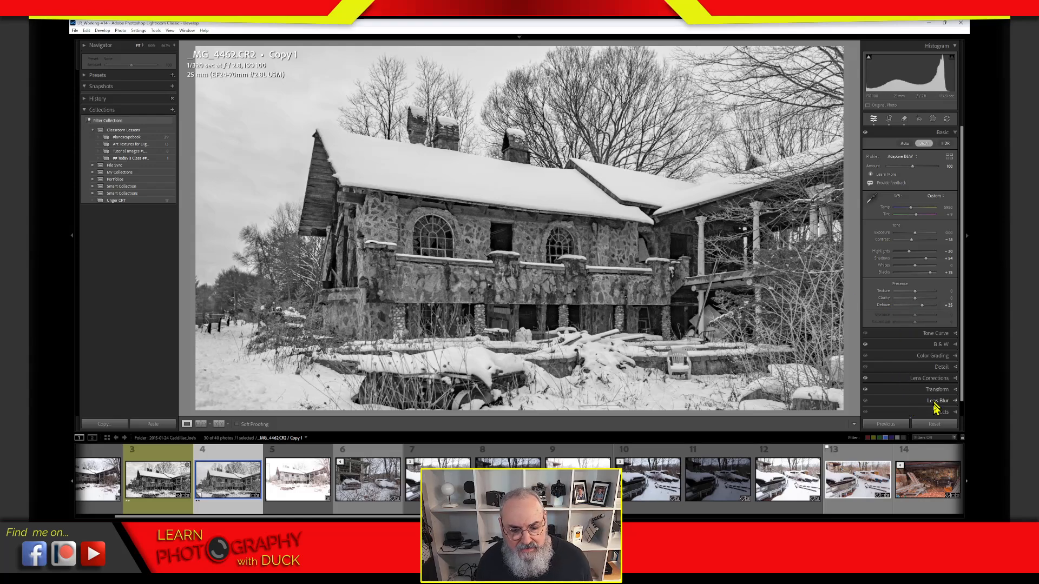
{"action": "scroll", "coordinate": [964, 384], "scroll_direction": "down", "scroll_amount": 1}
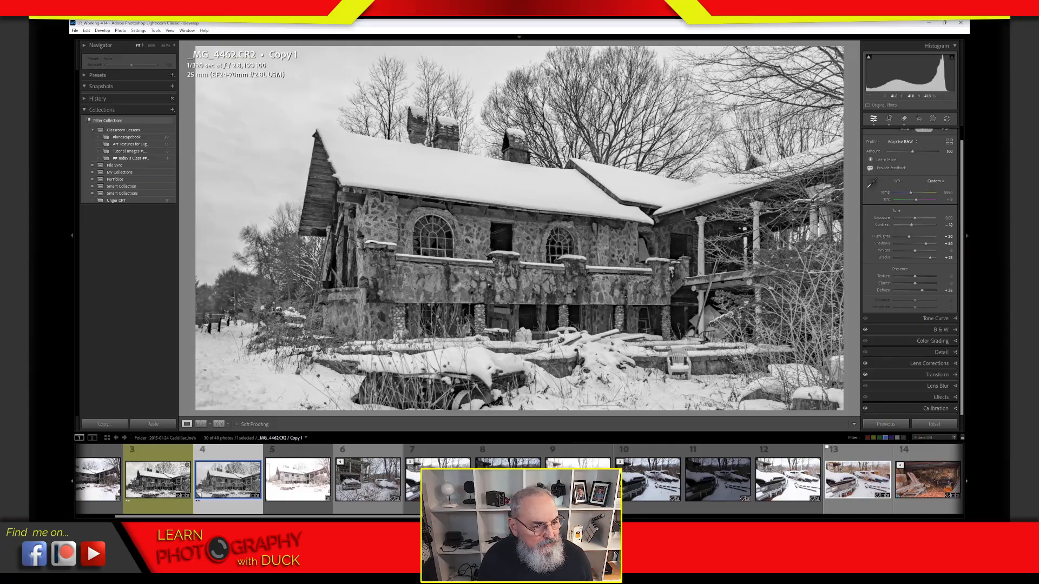
{"action": "left_click", "coordinate": [865, 409]}
{"action": "left_click", "coordinate": [866, 410]}
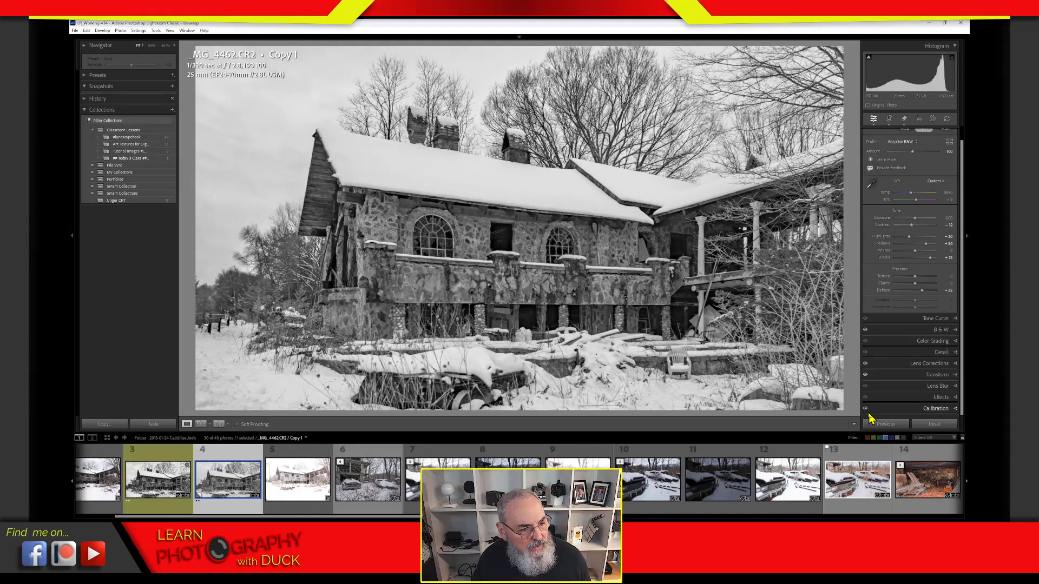
{"action": "left_click", "coordinate": [865, 409]}
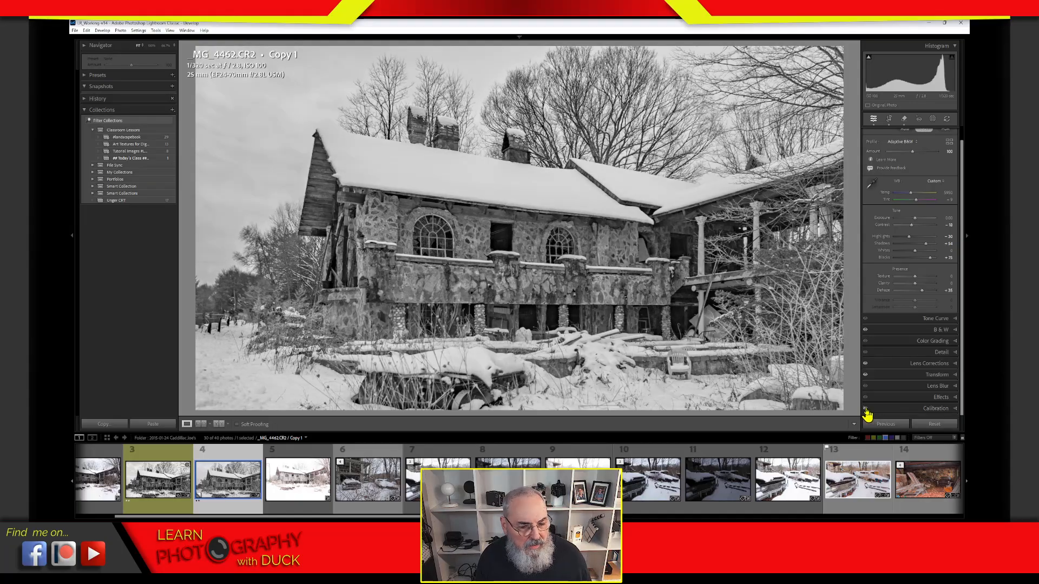
{"action": "left_click", "coordinate": [865, 410]}
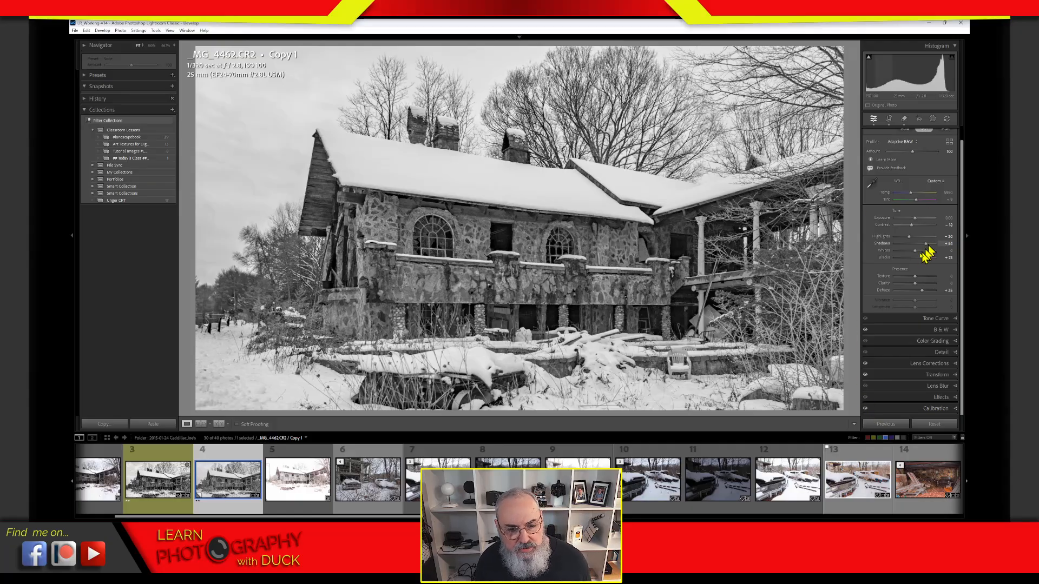
Step: Add a linear gradient mask over the sky and trees
{"action": "left_click", "coordinate": [931, 121]}
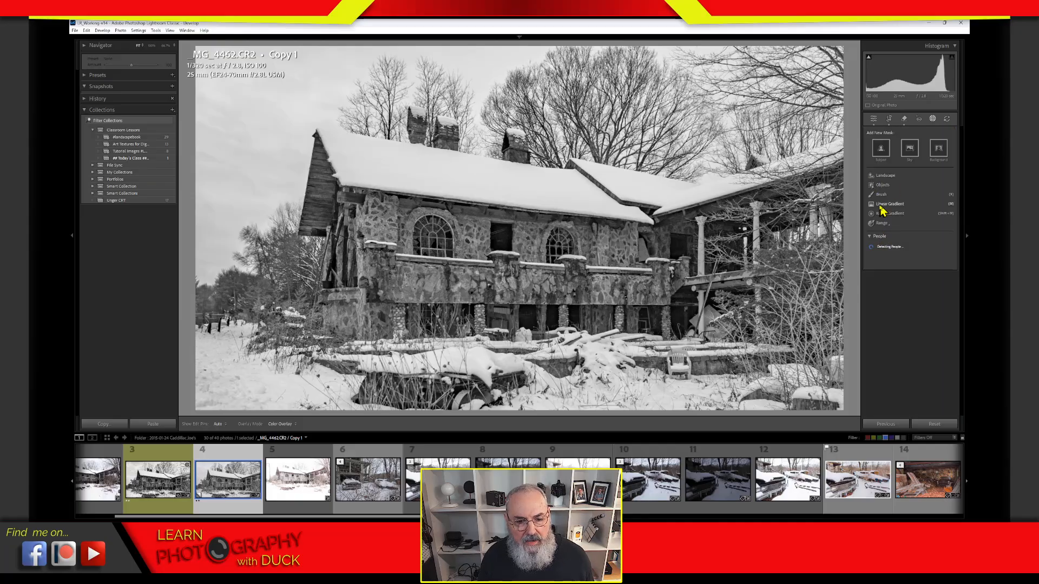
{"action": "left_click", "coordinate": [882, 205]}
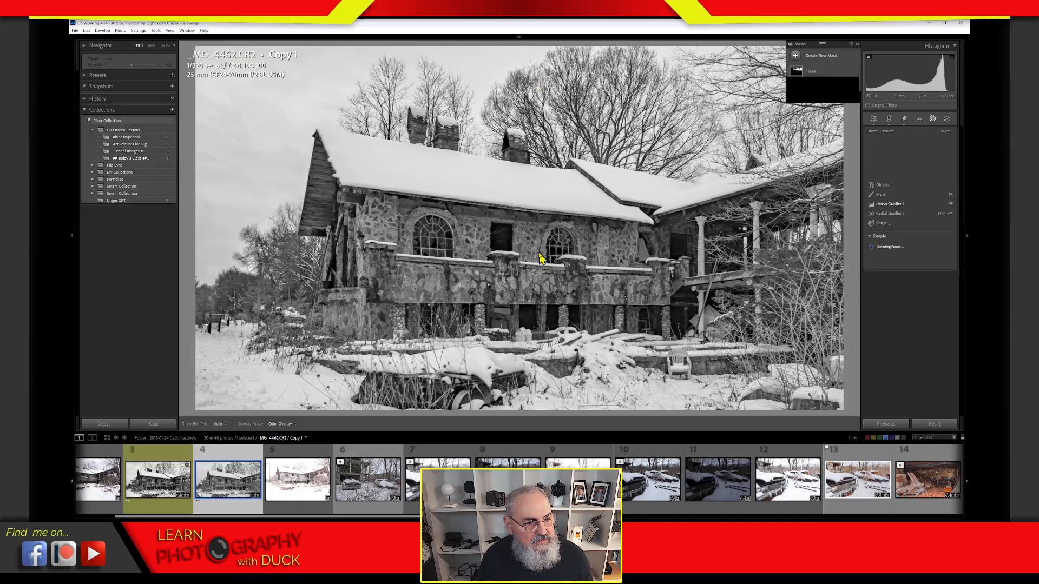
{"action": "left_click_drag", "start_coordinate": [544, 162], "coordinate": [551, 277]}
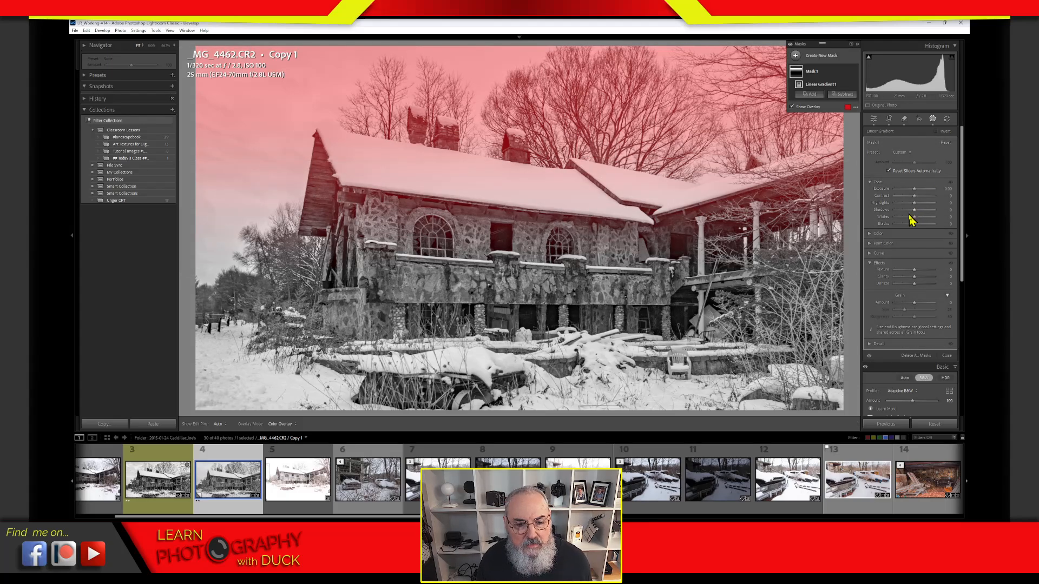
Step: Nudge the mask's blacks up slightly, add a touch of contrast, and raise its lower edge
{"action": "mouse_move", "coordinate": [914, 229]}
{"action": "left_mouse_down"}
{"action": "mouse_move", "coordinate": [904, 212]}
{"action": "mouse_move", "coordinate": [891, 218]}
{"action": "mouse_move", "coordinate": [920, 224]}
{"action": "left_mouse_up"}
{"action": "double_click", "coordinate": [886, 225]}
{"action": "left_click", "coordinate": [894, 210]}
{"action": "left_click", "coordinate": [894, 210]}
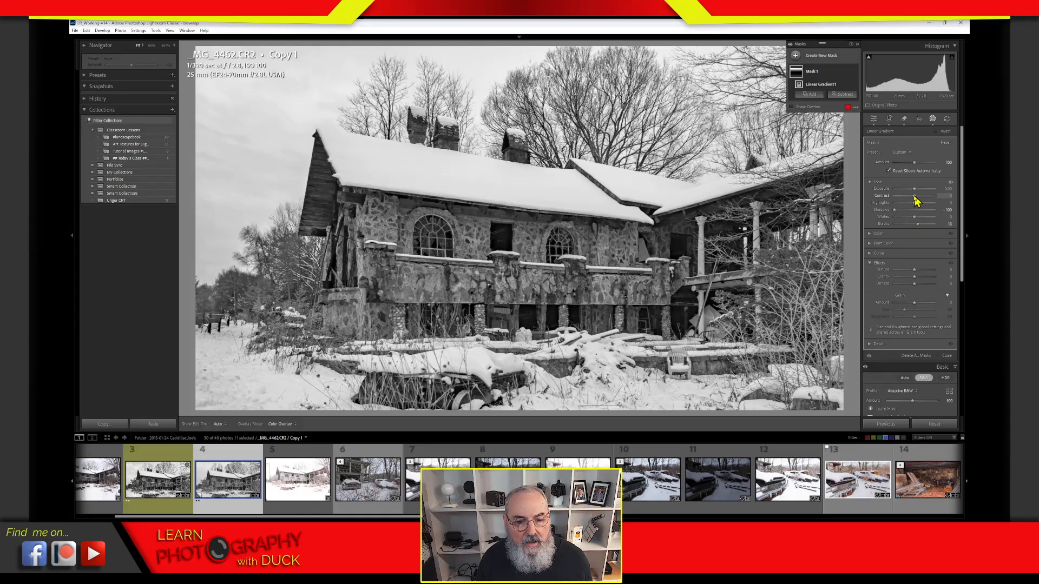
{"action": "mouse_move", "coordinate": [915, 197]}
{"action": "left_mouse_down"}
{"action": "mouse_move", "coordinate": [905, 206]}
{"action": "mouse_move", "coordinate": [913, 197]}
{"action": "left_mouse_up"}
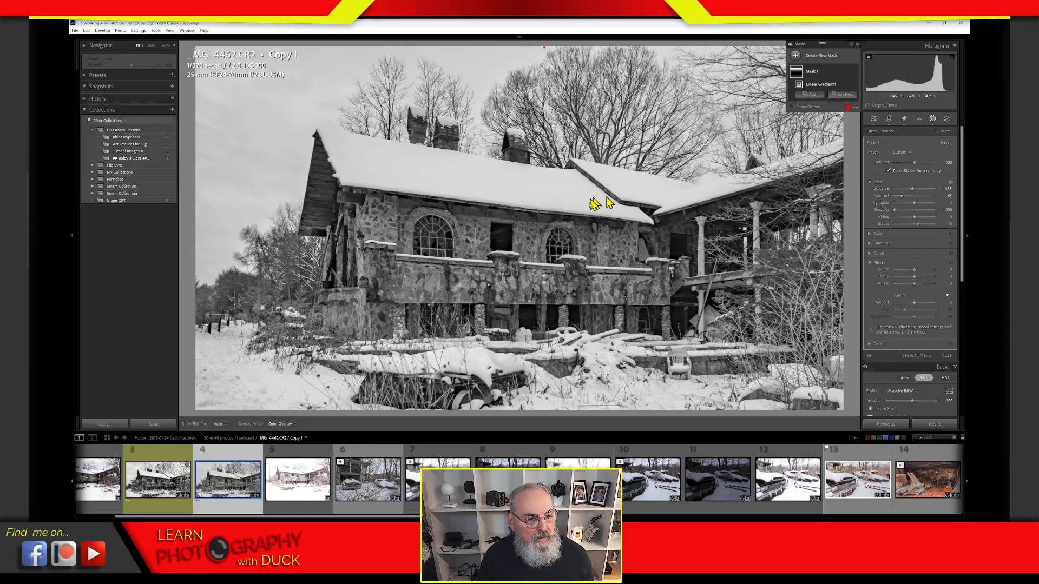
{"action": "left_click_drag", "start_coordinate": [545, 276], "coordinate": [544, 234]}
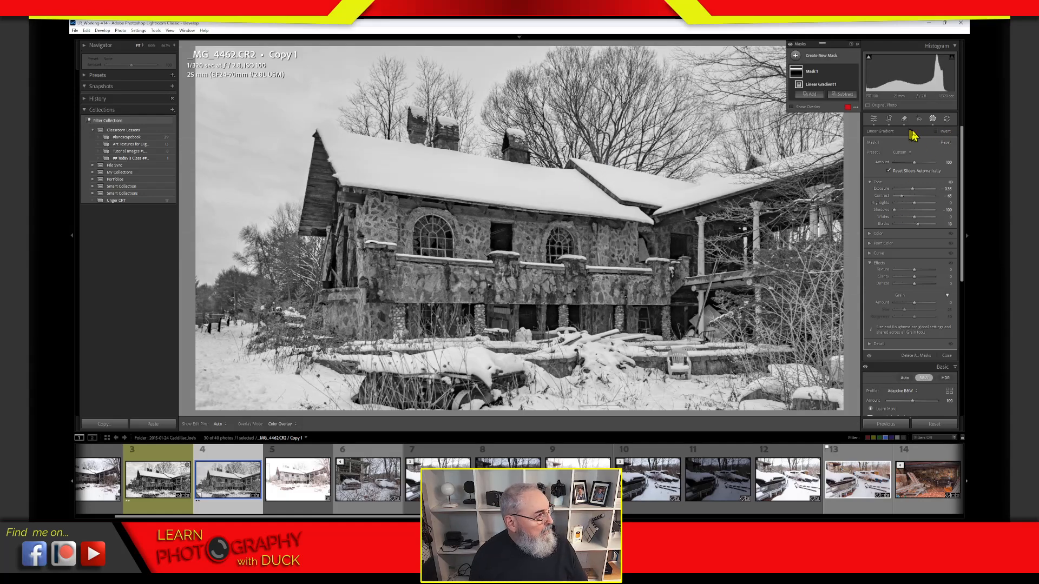
{"action": "left_click", "coordinate": [933, 123]}
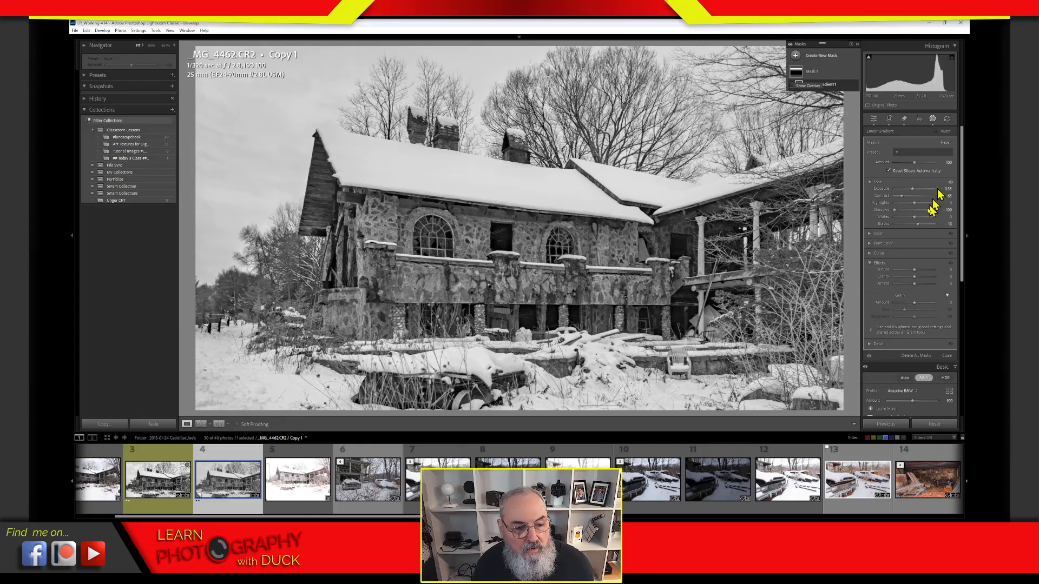
Step: Collapse the Basic panel on the virtual copy
{"action": "left_click", "coordinate": [917, 134]}
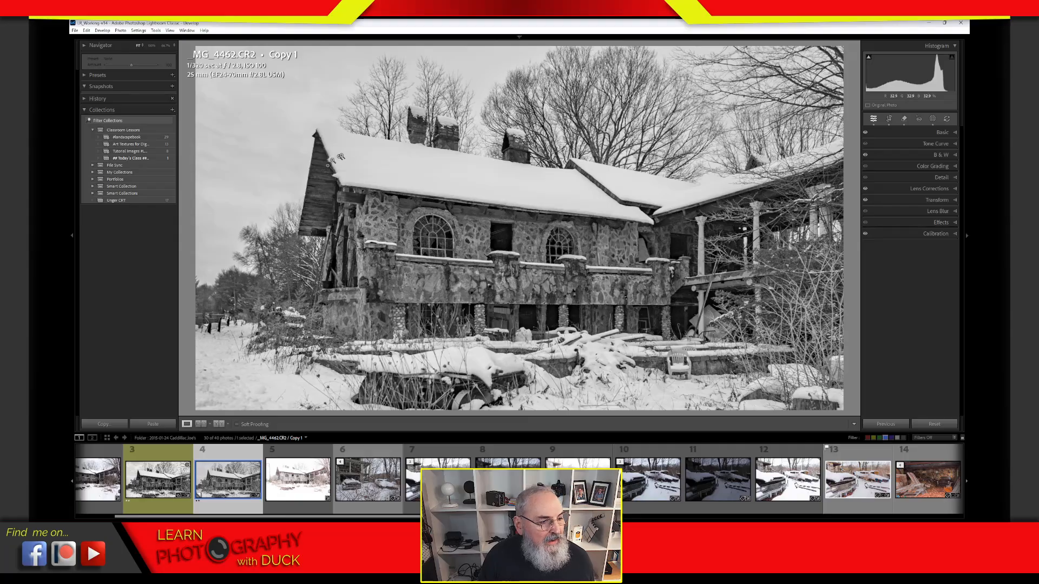
Step: On the original _MG_4462.CR2, set Blue Primary Hue +35 and Red Primary Hue -79
{"action": "left_click", "coordinate": [162, 461]}
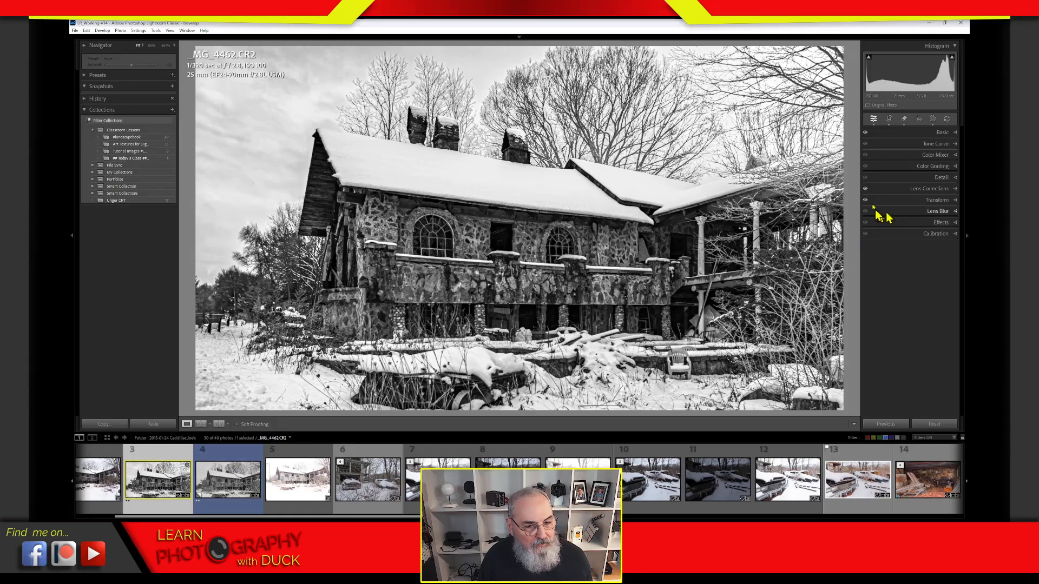
{"action": "left_click", "coordinate": [932, 235]}
{"action": "left_click_drag", "start_coordinate": [914, 336], "coordinate": [928, 334]}
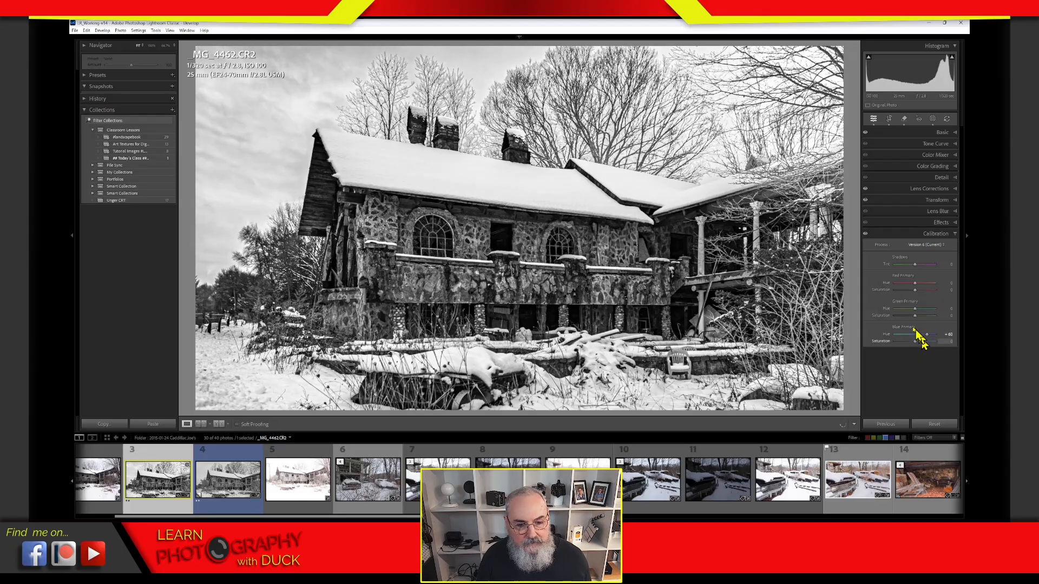
{"action": "left_click_drag", "start_coordinate": [914, 284], "coordinate": [941, 338]}
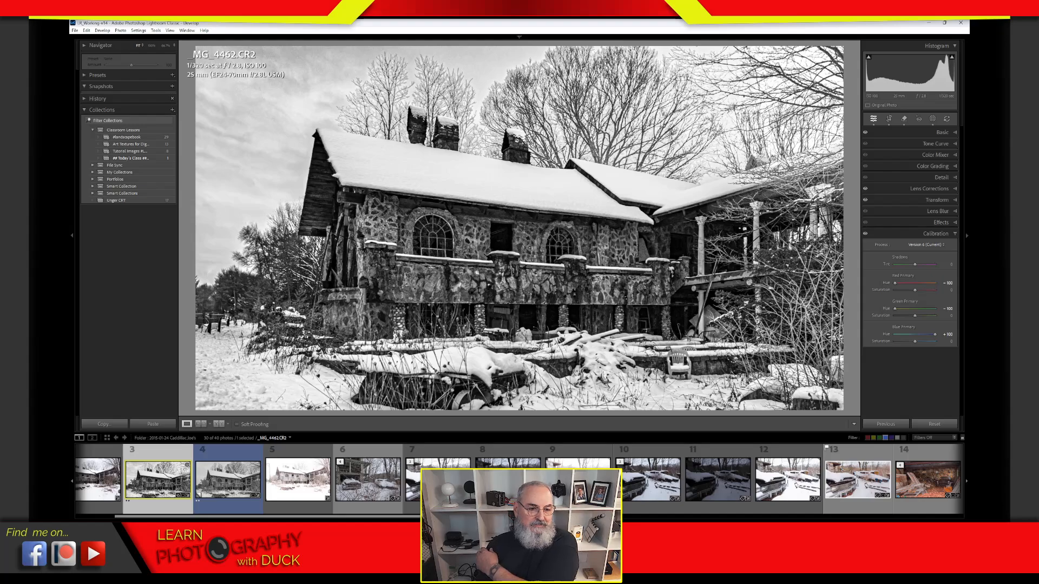
{"action": "left_click", "coordinate": [904, 233]}
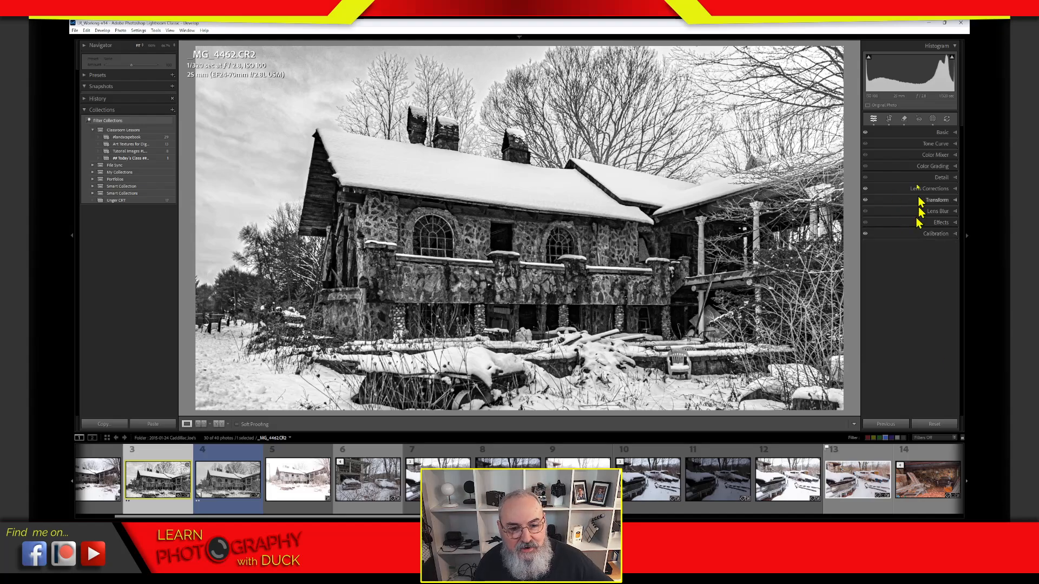
Step: Reset the original's Exposure to 0.00
{"action": "left_click", "coordinate": [919, 133]}
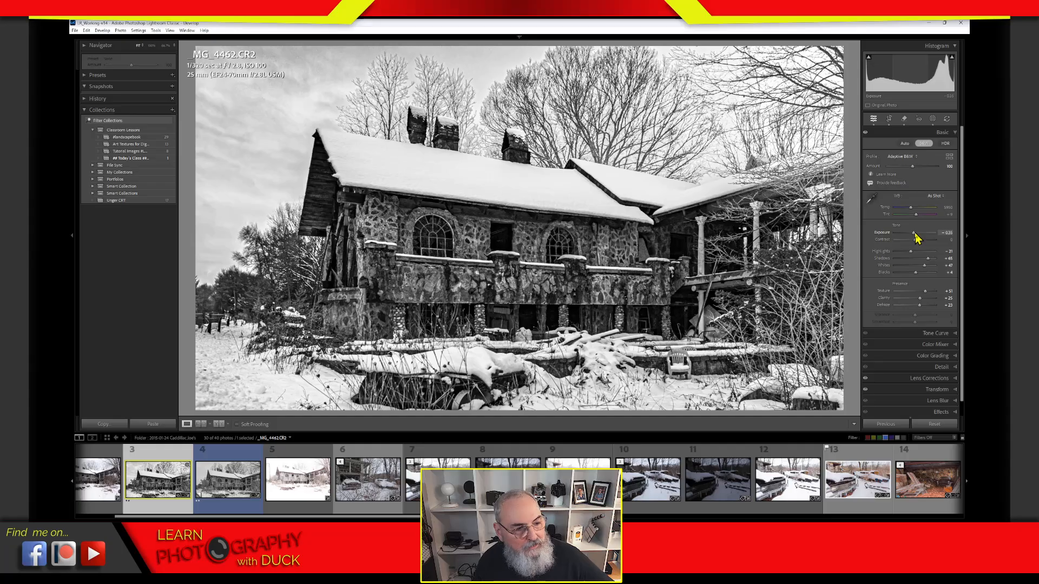
{"action": "left_click_drag", "start_coordinate": [915, 234], "coordinate": [915, 235]}
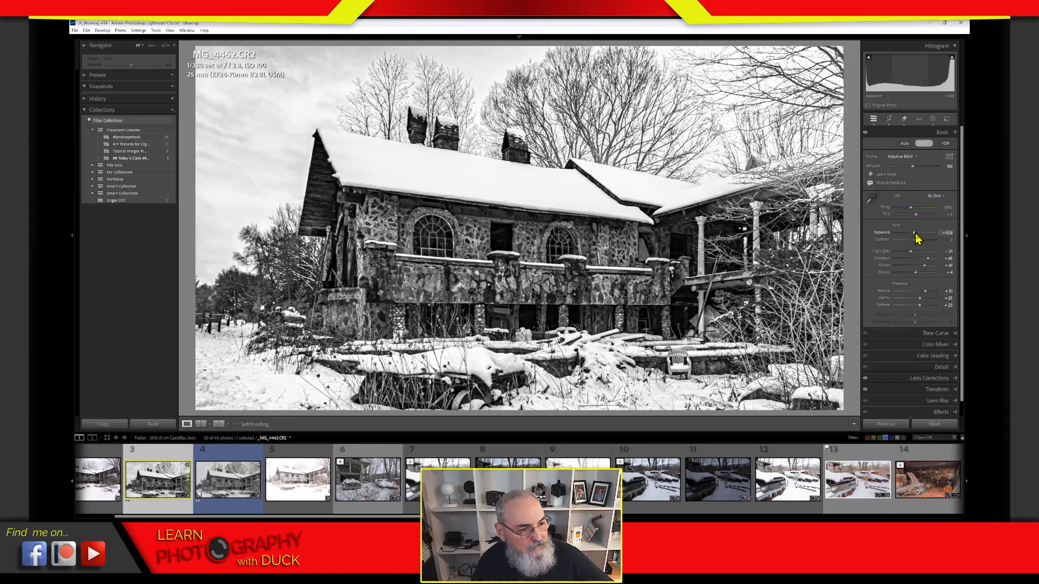
{"action": "double_click", "coordinate": [882, 233]}
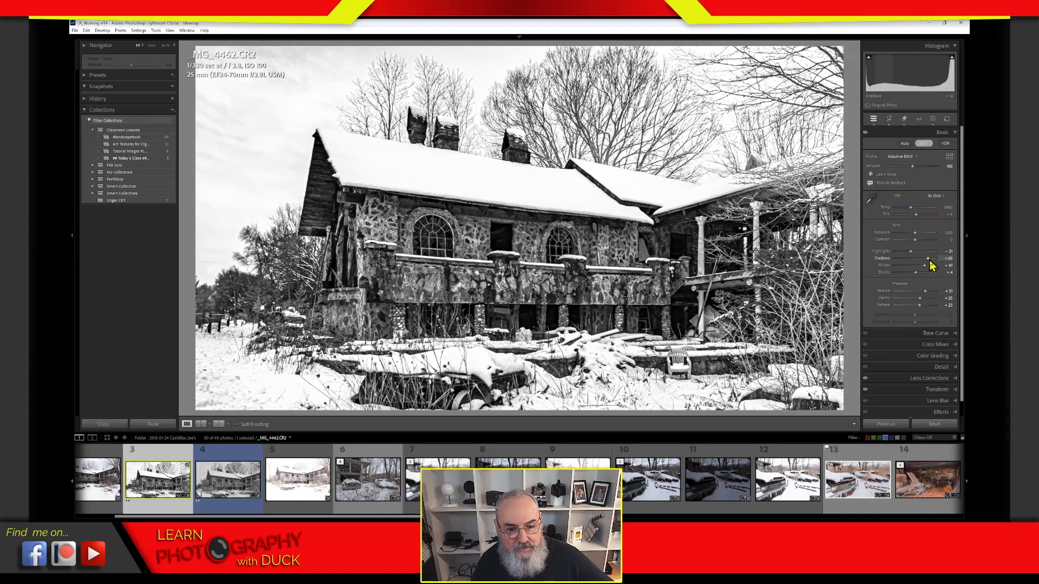
{"action": "left_click", "coordinate": [932, 133]}
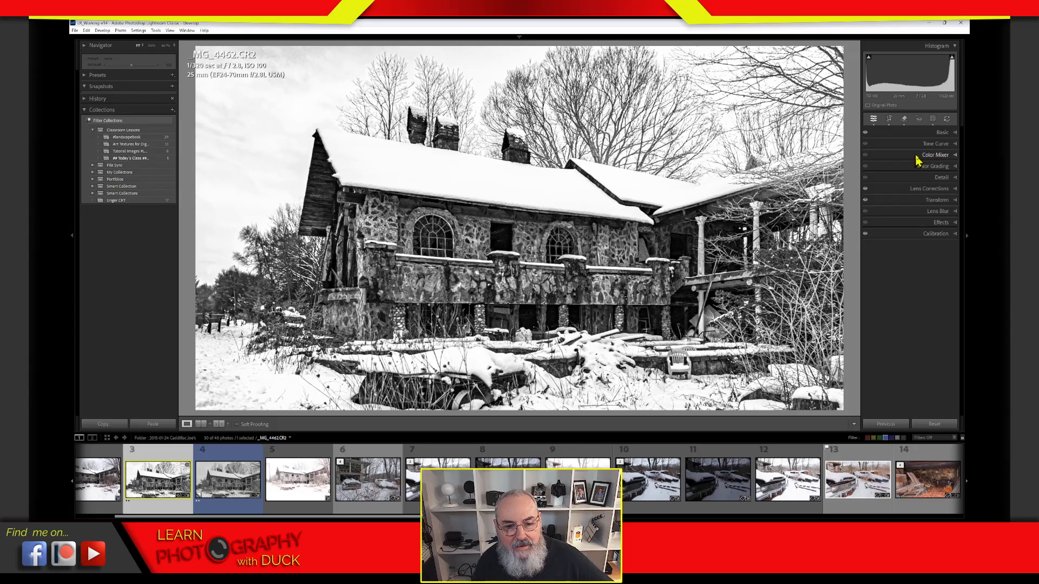
Step: Try midtone and shadow points on the point curve, then reset it to linear
{"action": "left_click", "coordinate": [921, 144]}
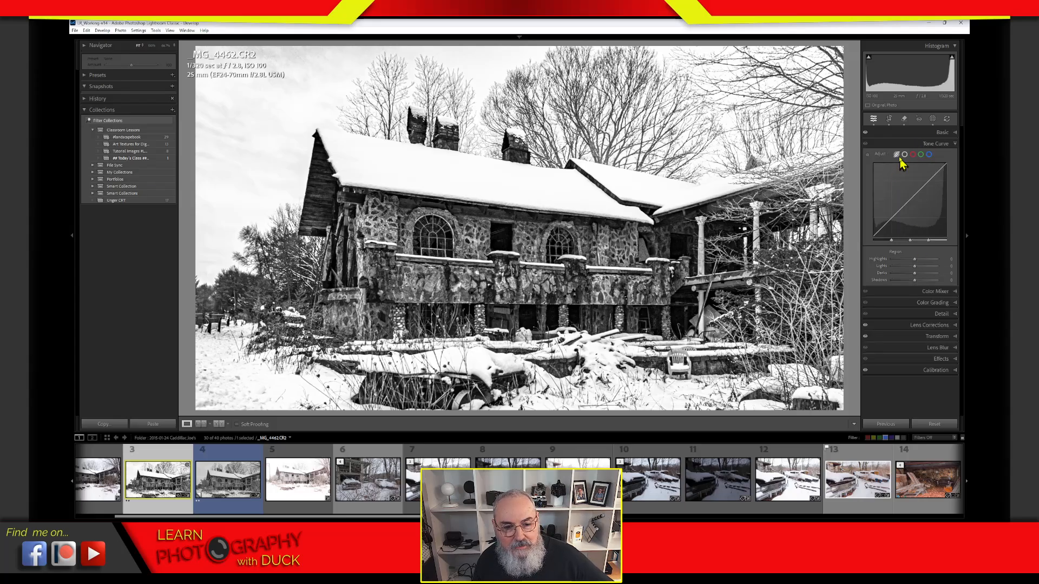
{"action": "left_click", "coordinate": [905, 154]}
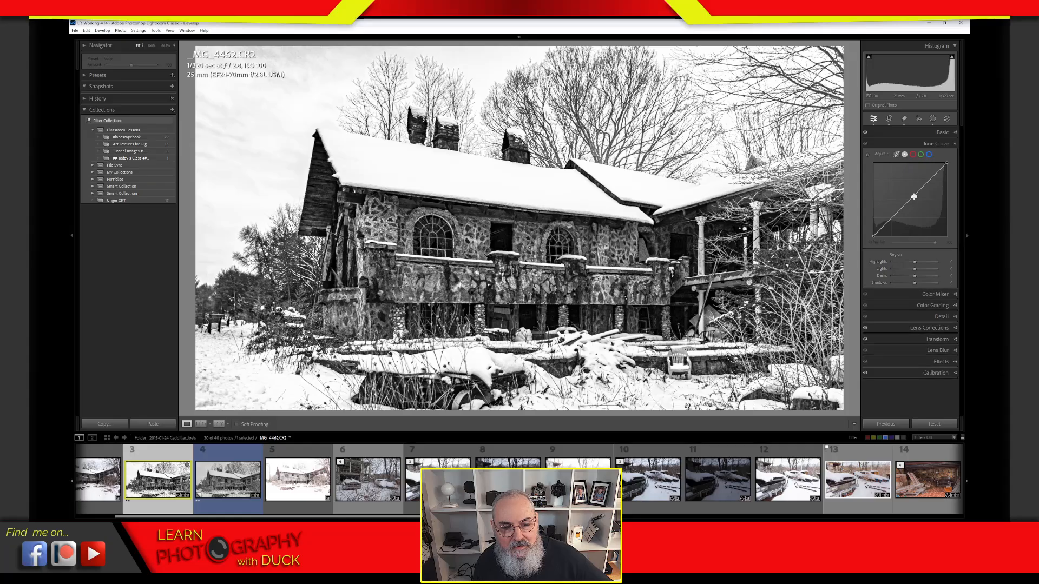
{"action": "mouse_move", "coordinate": [914, 196]}
{"action": "left_mouse_down"}
{"action": "mouse_move", "coordinate": [893, 219]}
{"action": "mouse_move", "coordinate": [924, 202]}
{"action": "mouse_move", "coordinate": [919, 192]}
{"action": "left_mouse_up"}
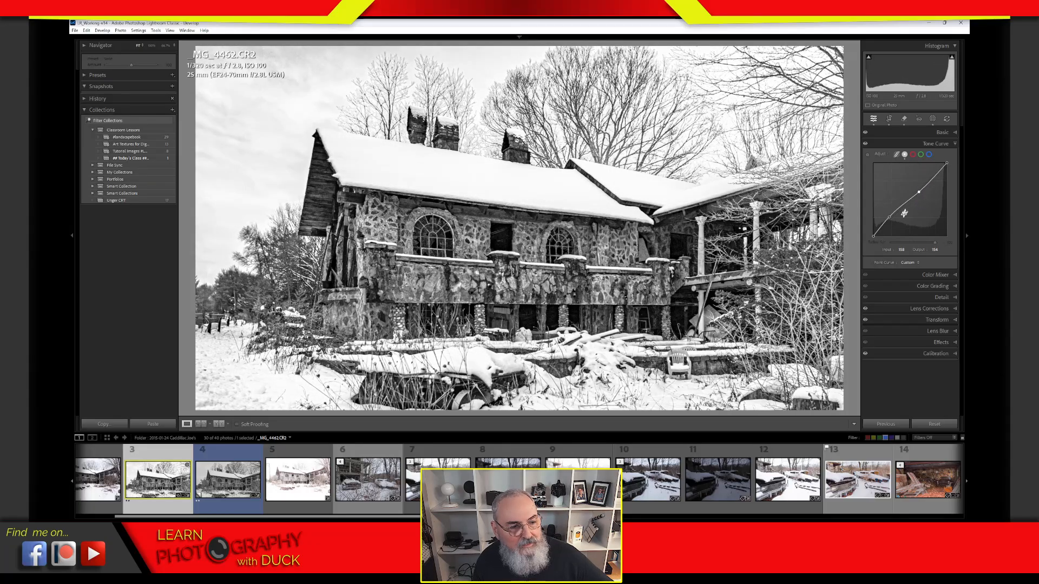
{"action": "left_click_drag", "start_coordinate": [892, 224], "coordinate": [905, 236]}
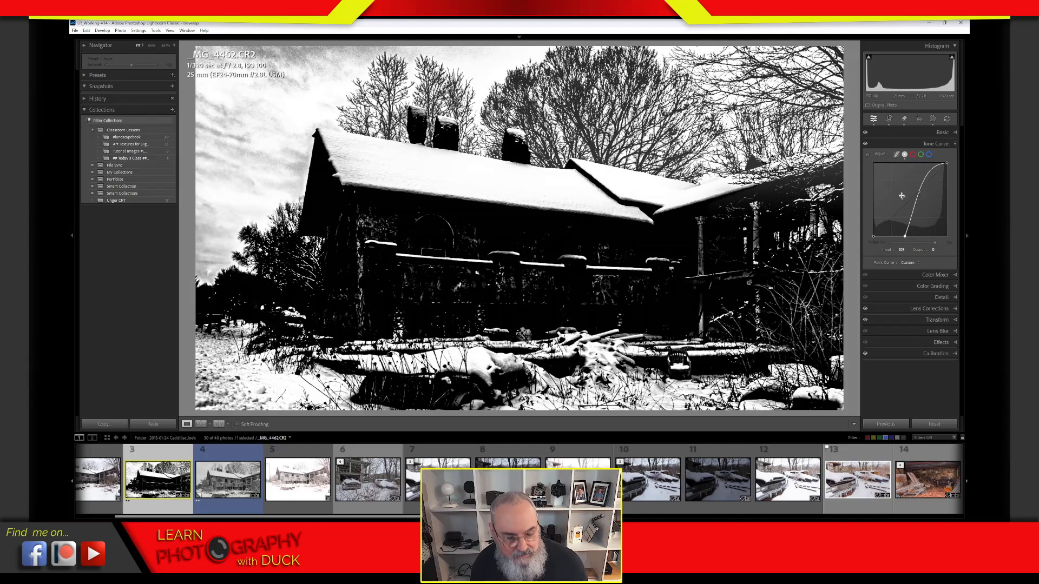
{"action": "left_click", "coordinate": [880, 155]}
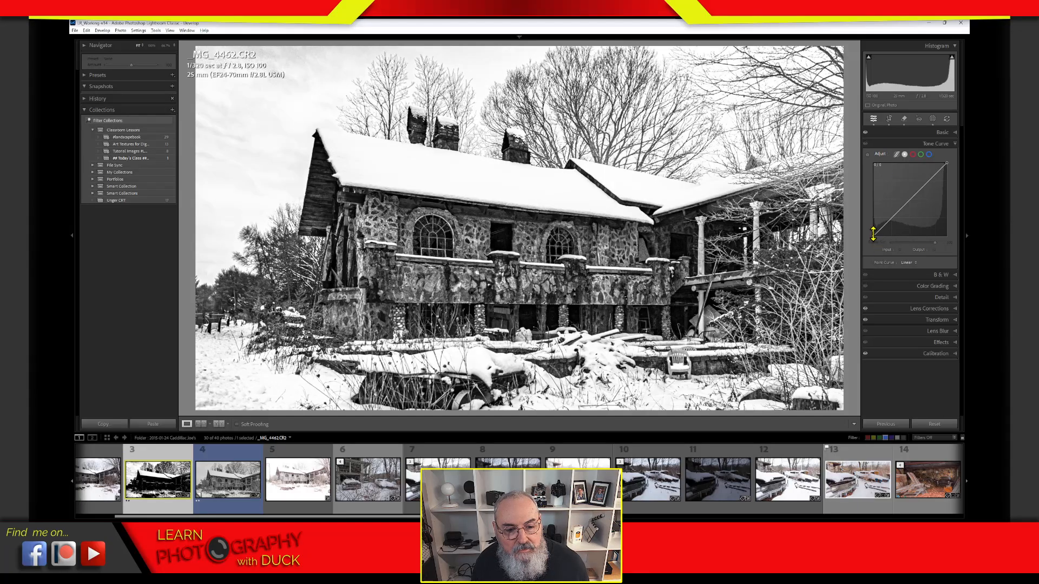
Step: Lift the curve's black point to output 20, lower the white point to 227, and view full screen
{"action": "left_click_drag", "start_coordinate": [873, 237], "coordinate": [871, 235]}
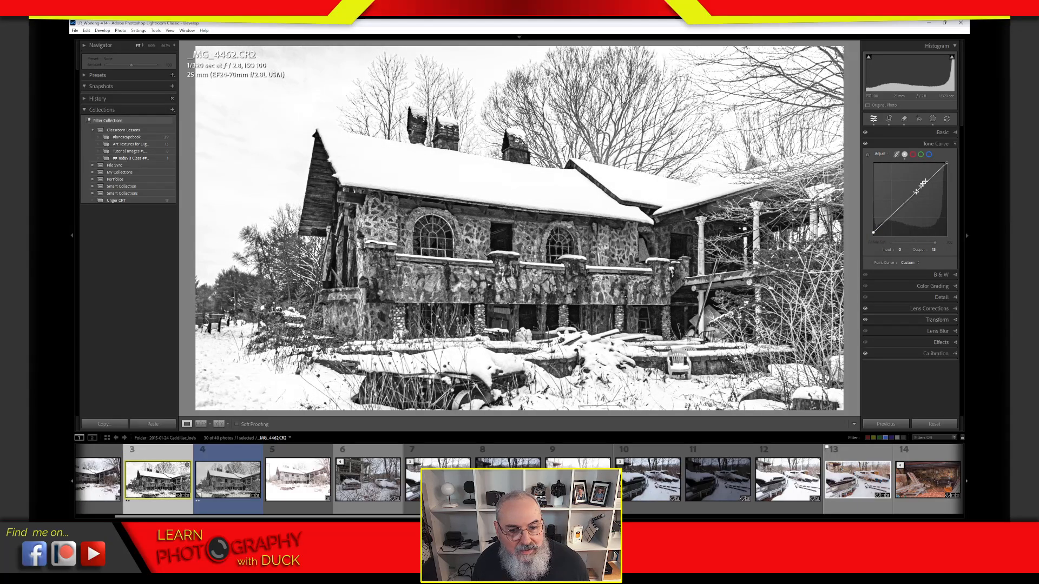
{"action": "left_click_drag", "start_coordinate": [948, 167], "coordinate": [955, 174]}
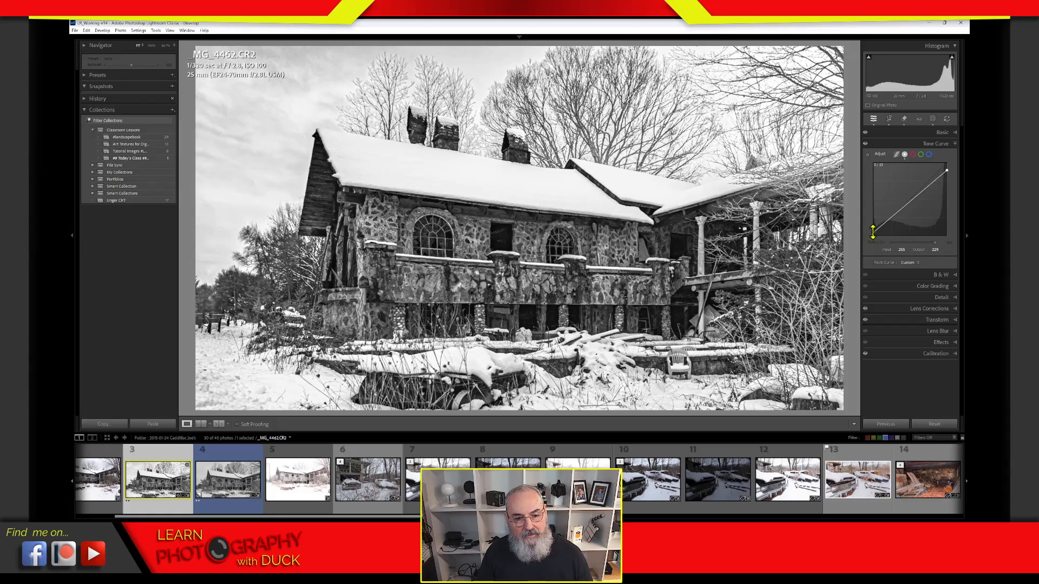
{"action": "left_click_drag", "start_coordinate": [873, 232], "coordinate": [873, 228]}
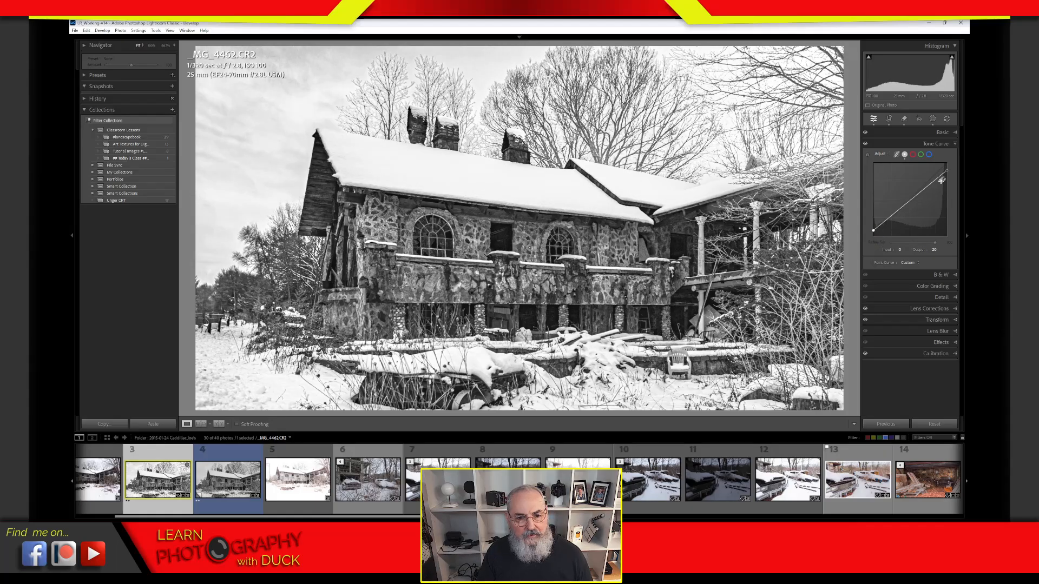
{"action": "left_click_drag", "start_coordinate": [951, 177], "coordinate": [953, 168]}
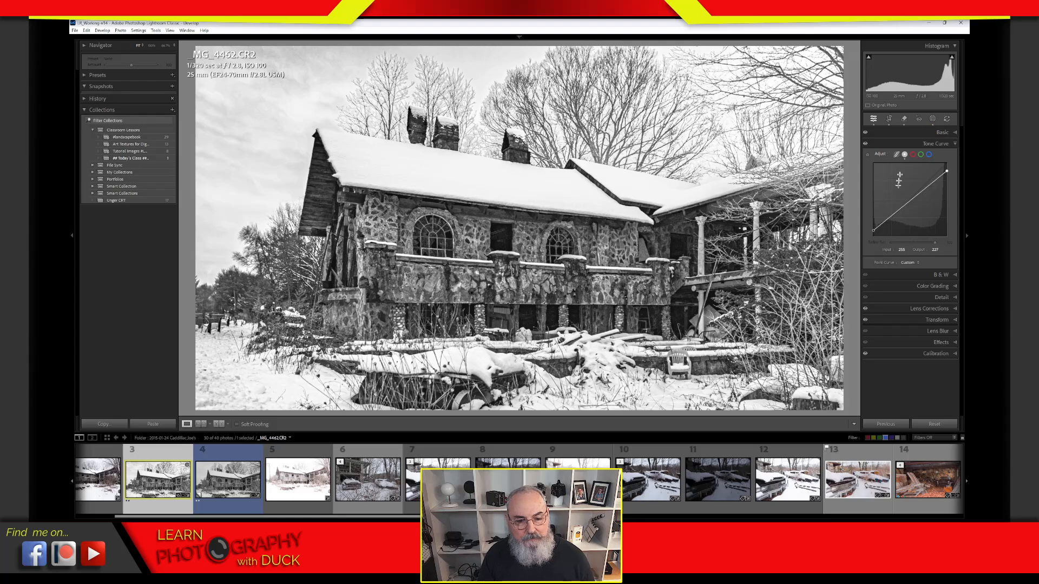
{"action": "left_click", "coordinate": [924, 145]}
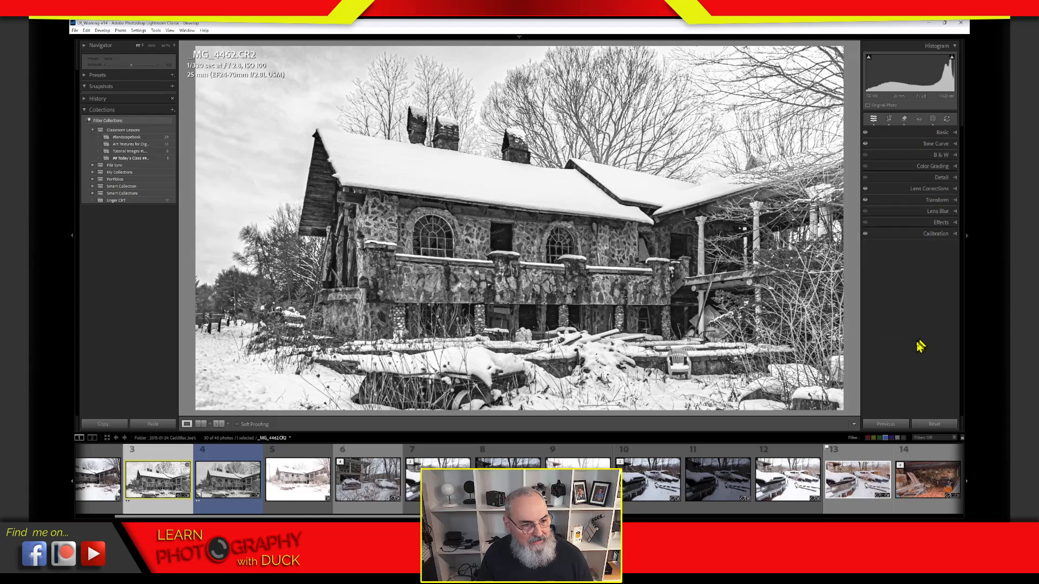
{"action": "key", "text": "f"}
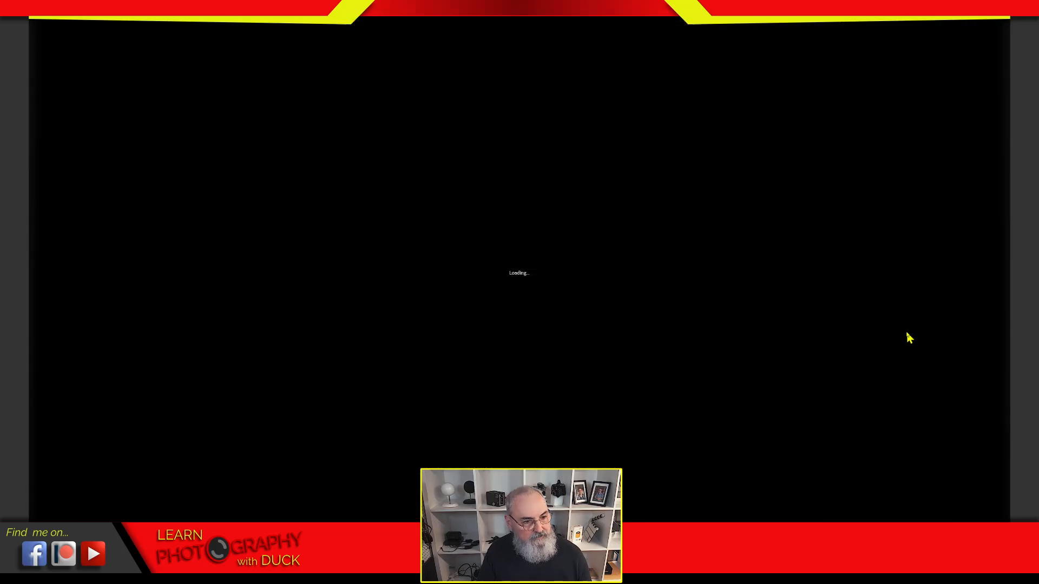